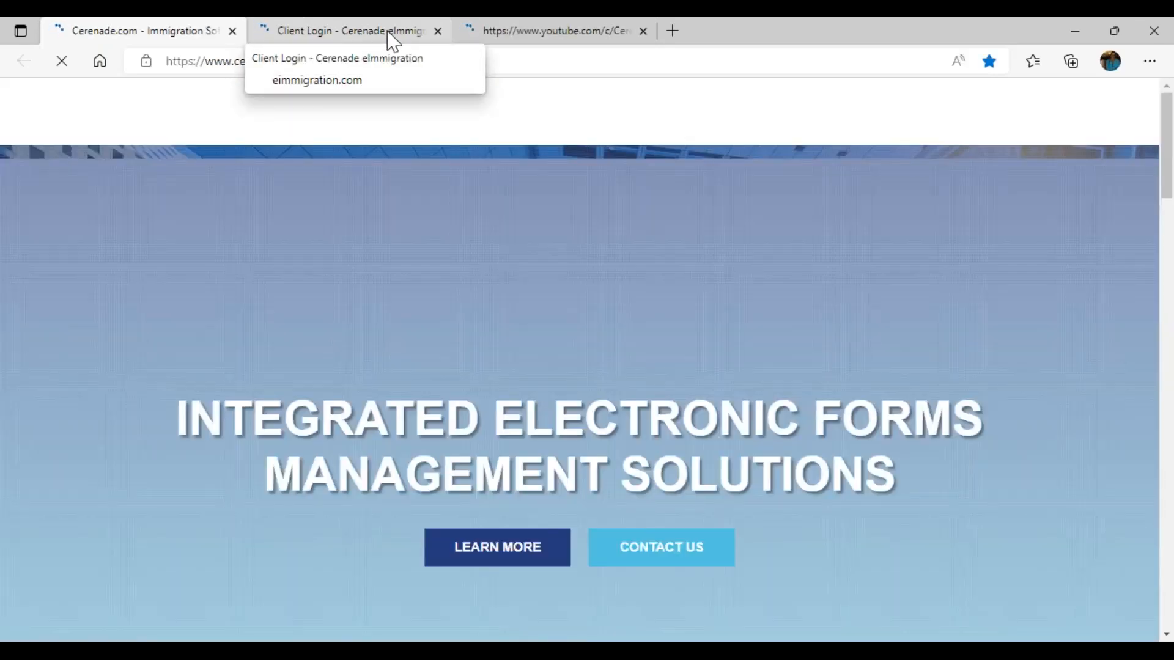
- Log in to the eImmigration client portal with the prefilled credentials and open the client's invoices
{"action": "left_click", "coordinate": [394, 42]}
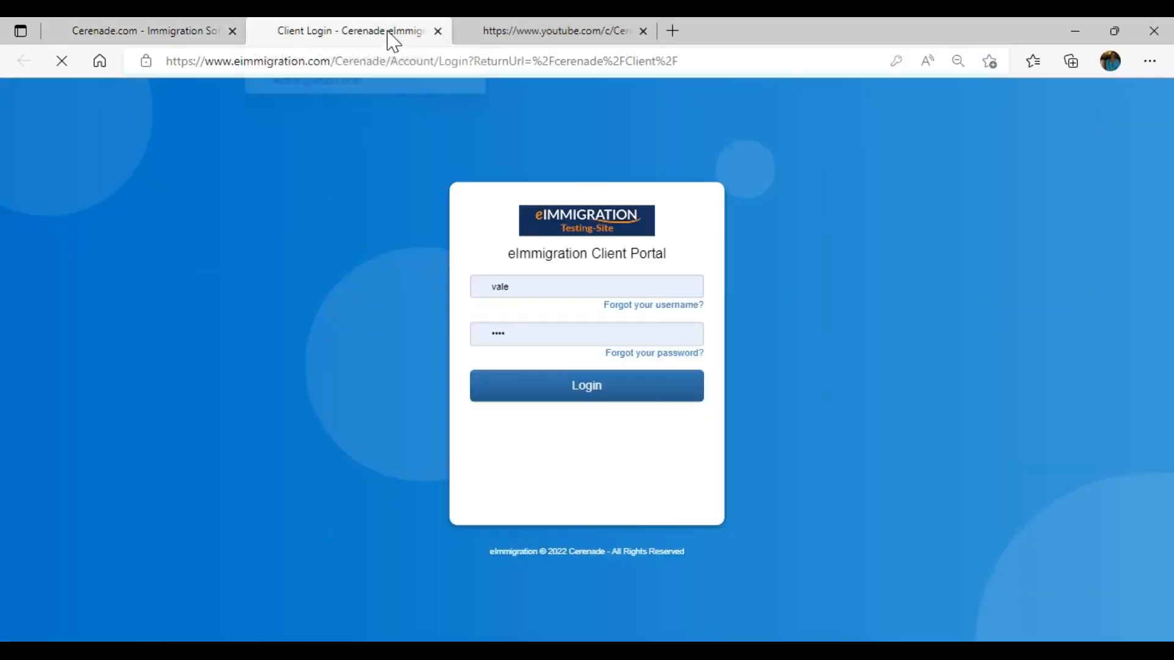
{"action": "left_click_drag", "start_coordinate": [608, 253], "coordinate": [555, 251]}
{"action": "left_click", "coordinate": [591, 379]}
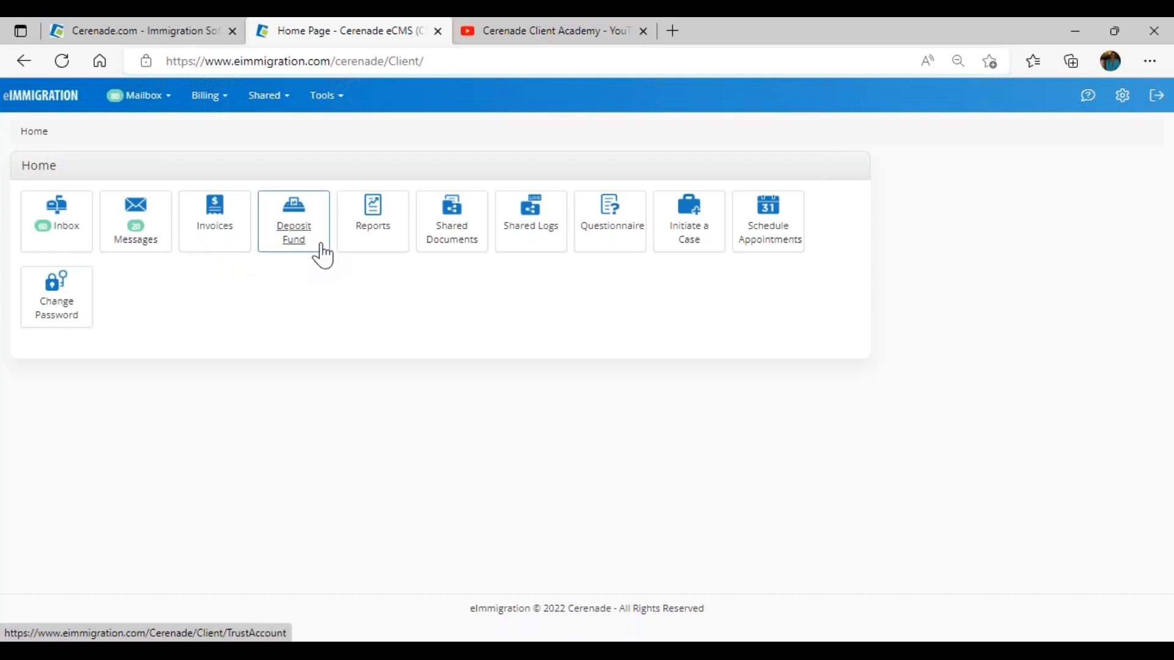
{"action": "left_click", "coordinate": [214, 250]}
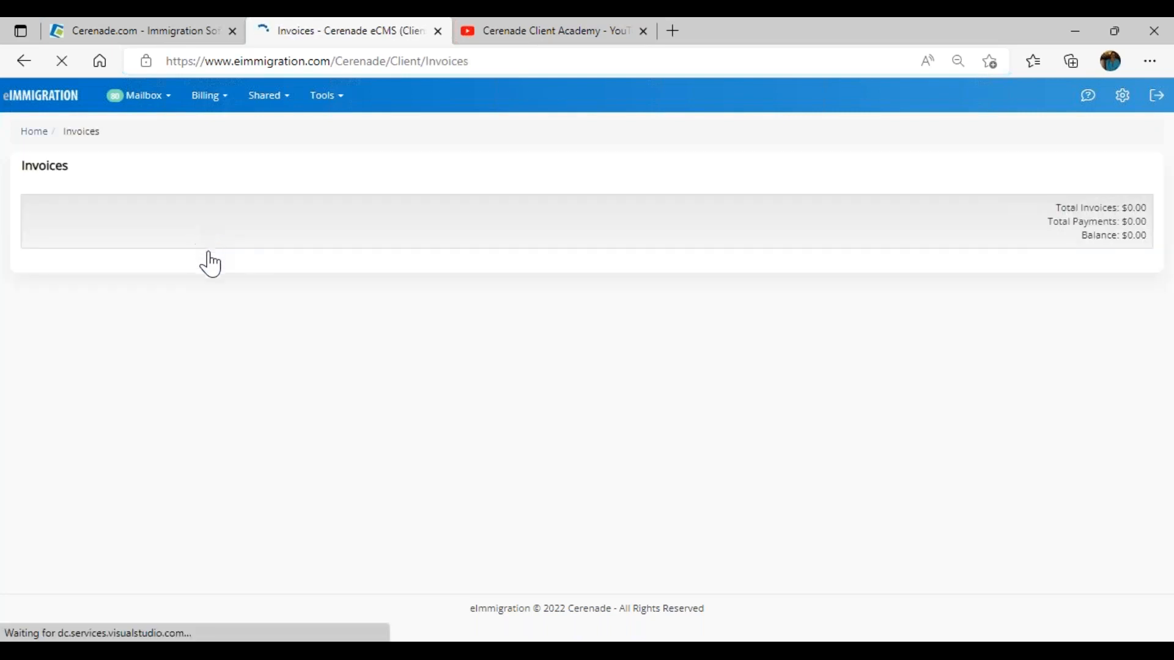
- Open the 06/22/2022 invoice and review the line items, payment plan details and summary on its first page
{"action": "left_click", "coordinate": [49, 276]}
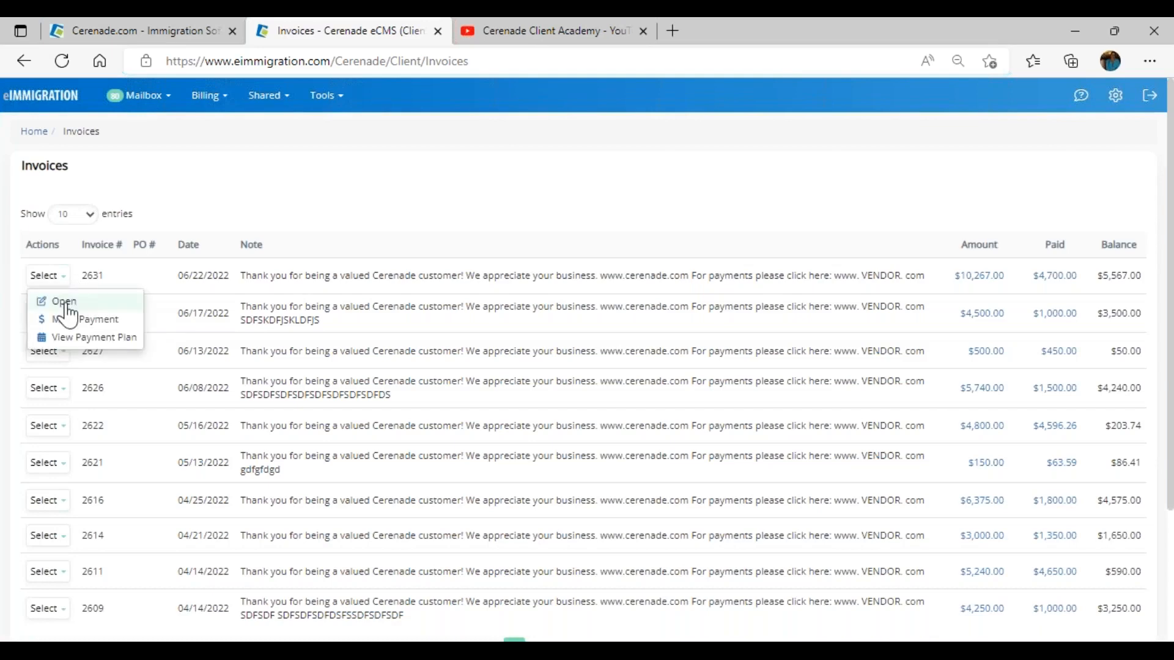
{"action": "left_click", "coordinate": [67, 306]}
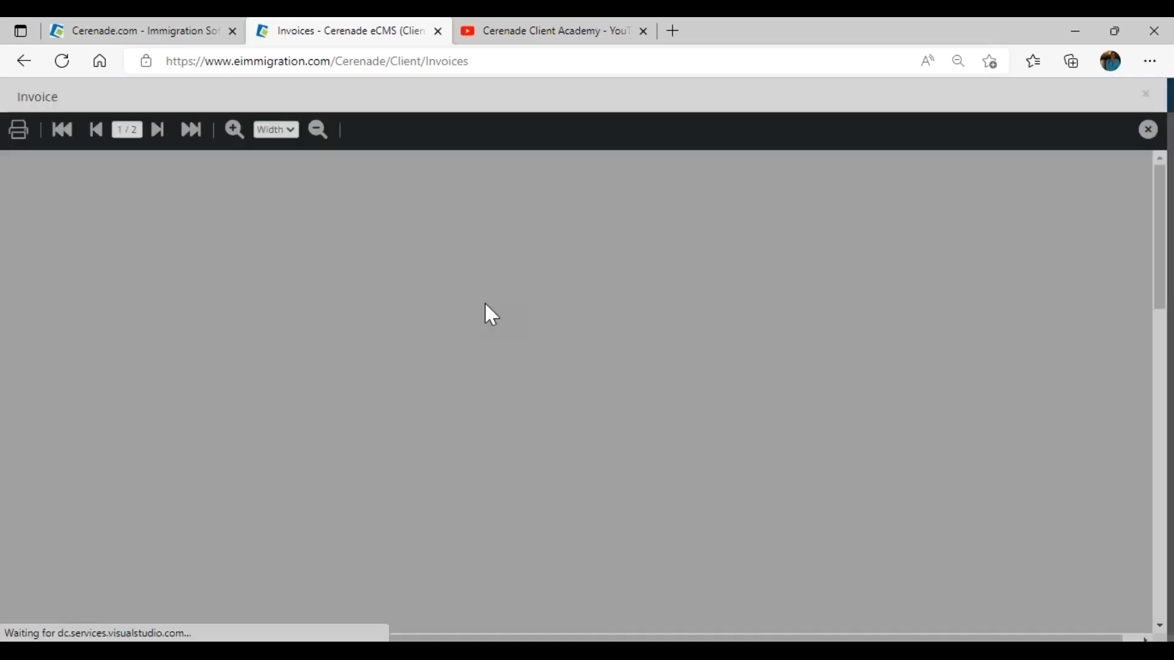
{"action": "scroll", "coordinate": [552, 404], "scroll_direction": "down", "scroll_amount": 5}
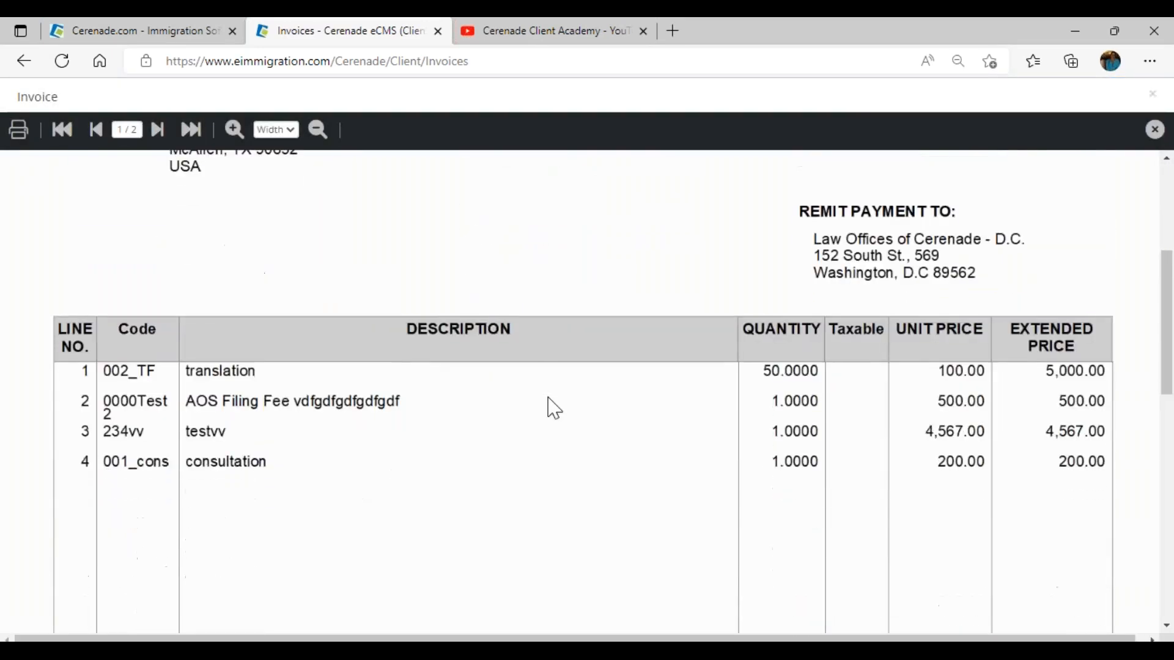
{"action": "scroll", "coordinate": [468, 390], "scroll_direction": "down", "scroll_amount": 10}
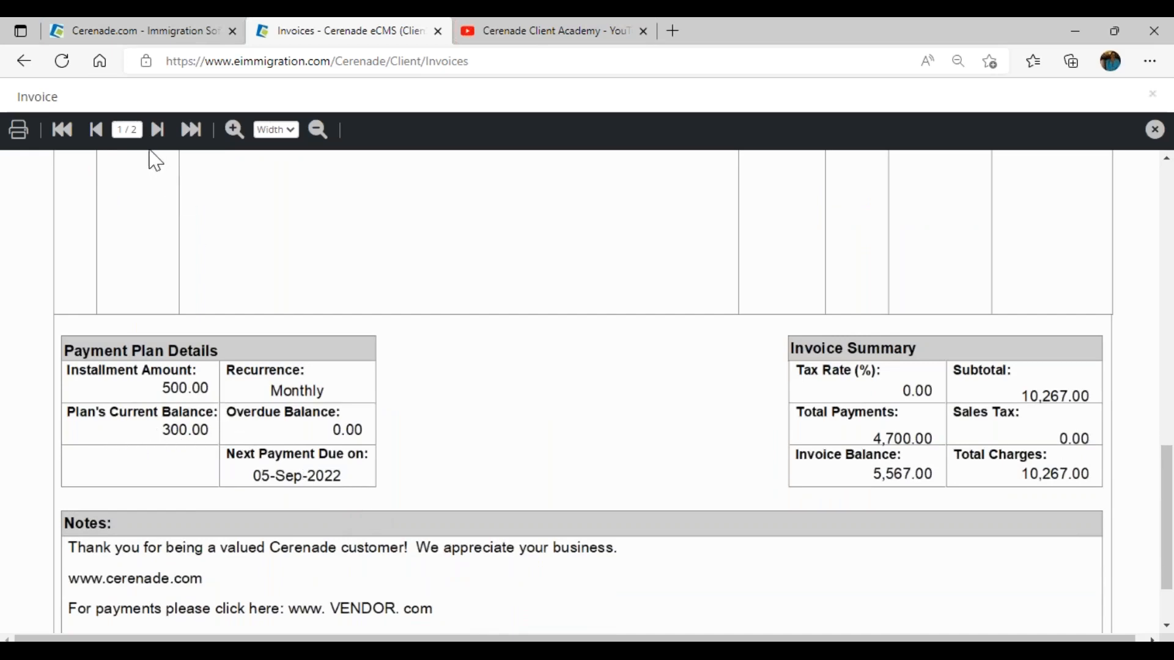
- Review the payment history on the invoice's second page and close the invoice
{"action": "left_click", "coordinate": [158, 129]}
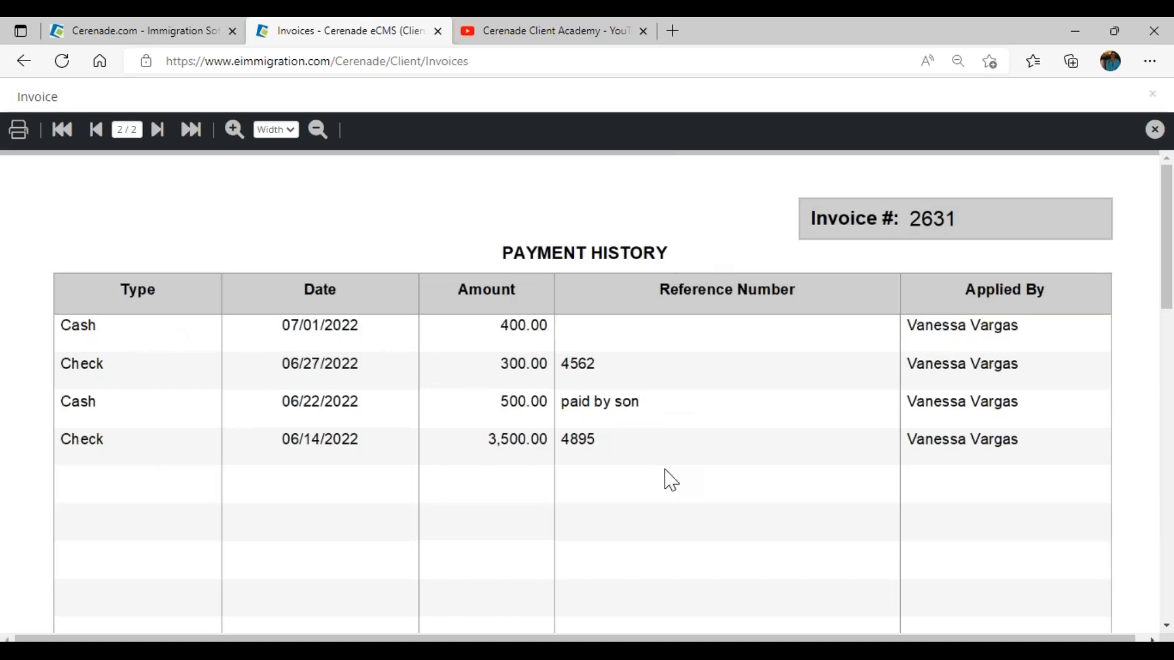
{"action": "scroll", "coordinate": [669, 480], "scroll_direction": "down", "scroll_amount": 2}
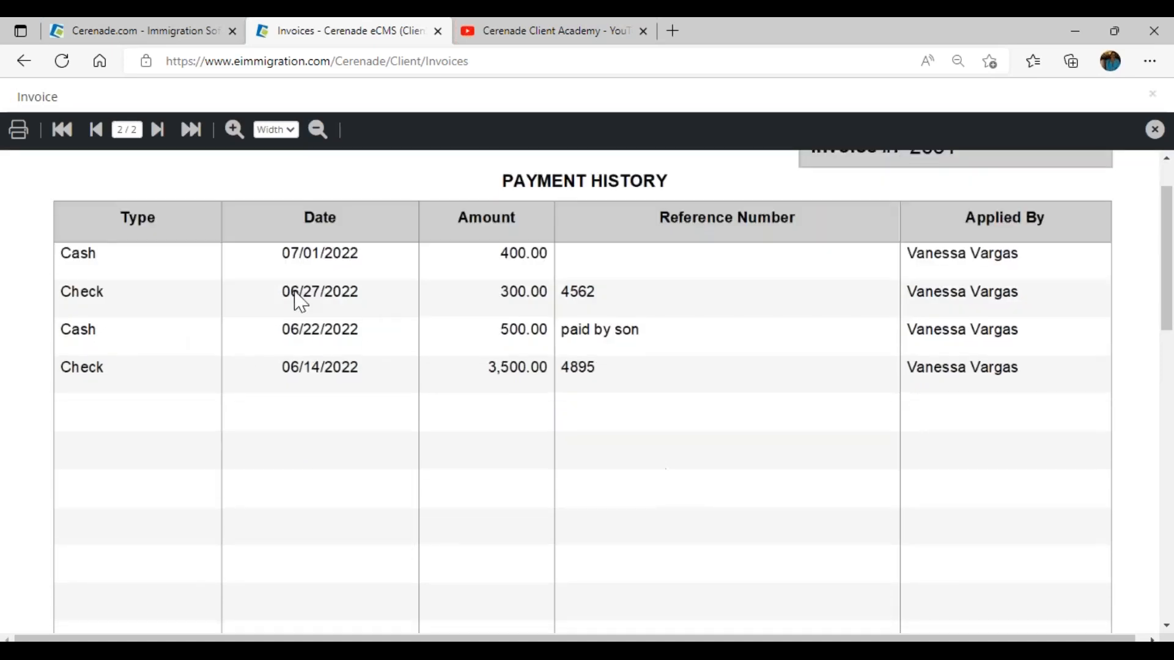
{"action": "scroll", "coordinate": [295, 493], "scroll_direction": "down", "scroll_amount": 5}
{"action": "scroll", "coordinate": [295, 499], "scroll_direction": "down", "scroll_amount": 5}
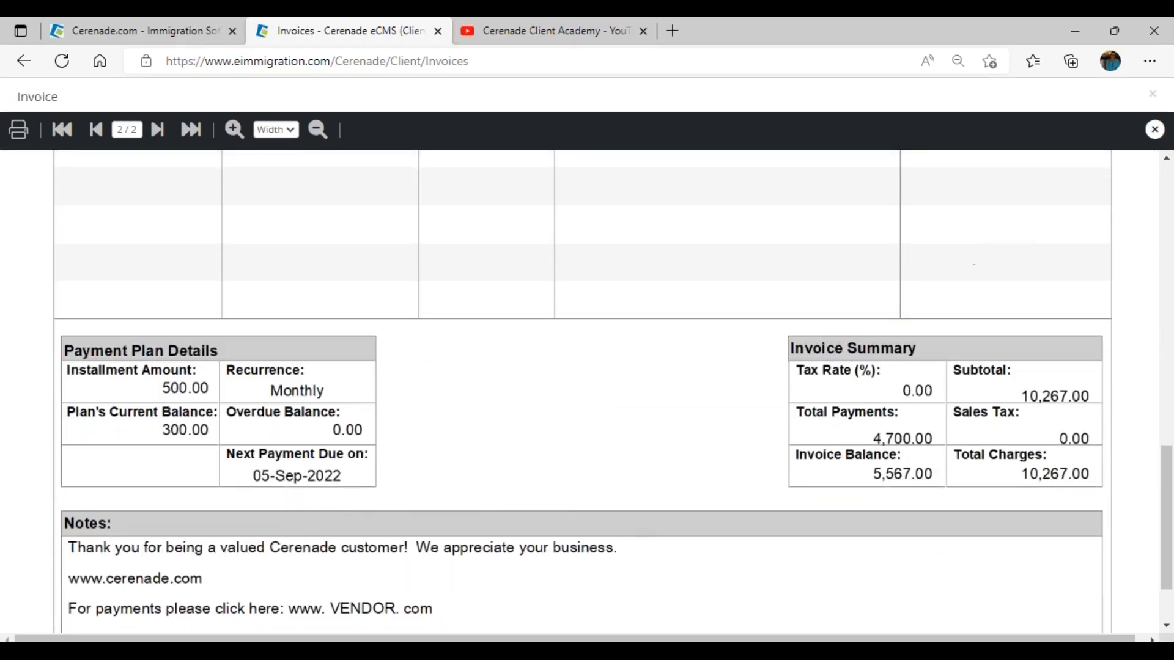
{"action": "left_click", "coordinate": [1154, 129]}
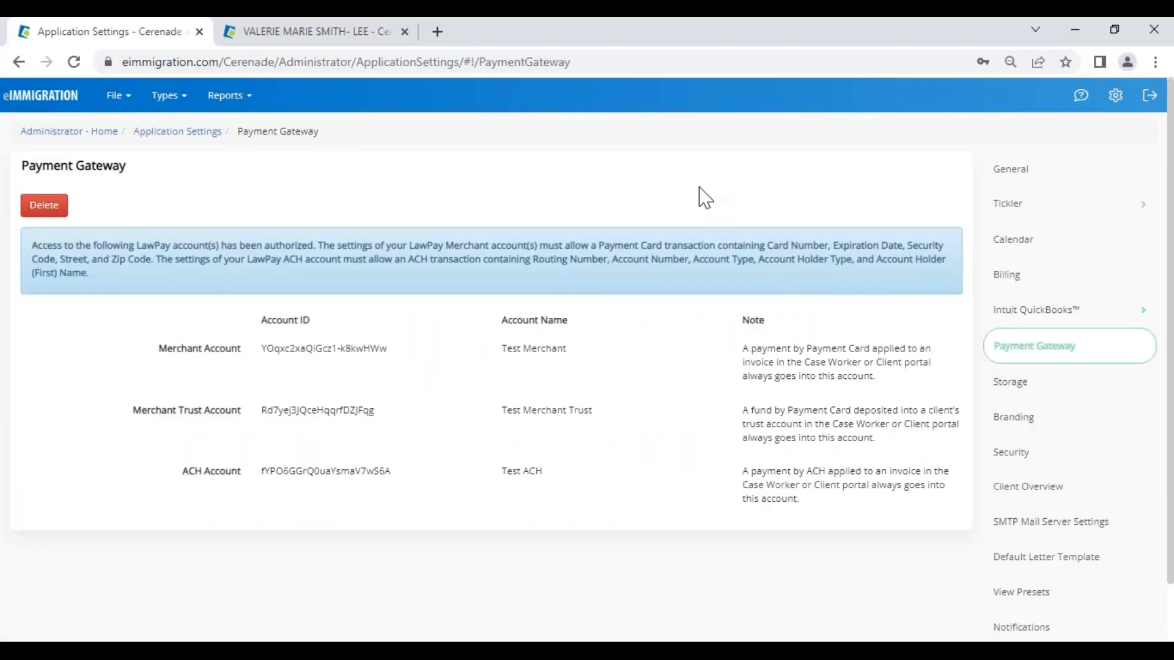
- Switch to the client's record in the case worker site, close its invoice preview and open the client's logs
{"action": "left_click", "coordinate": [315, 33]}
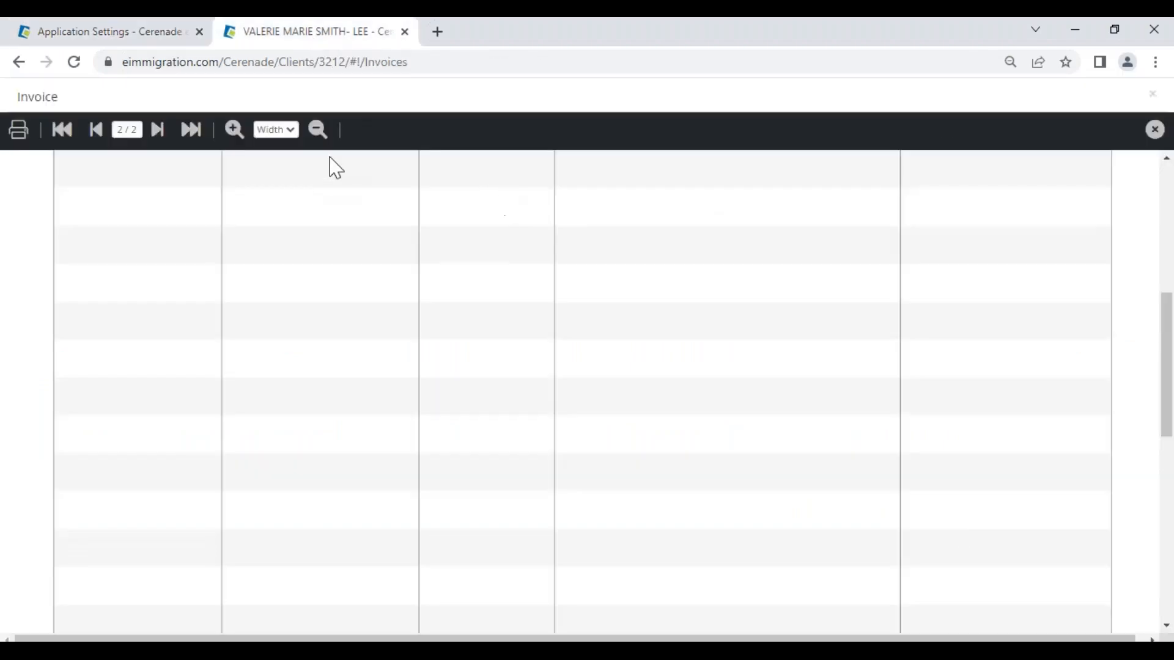
{"action": "left_click", "coordinate": [1154, 130]}
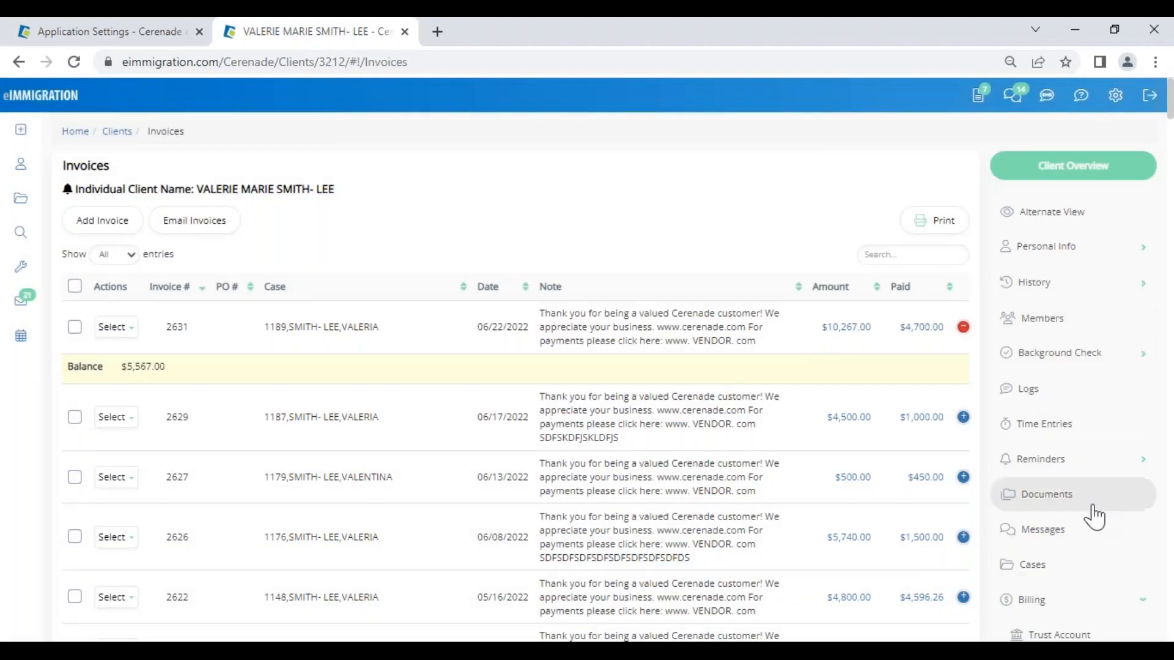
{"action": "left_click", "coordinate": [1049, 396]}
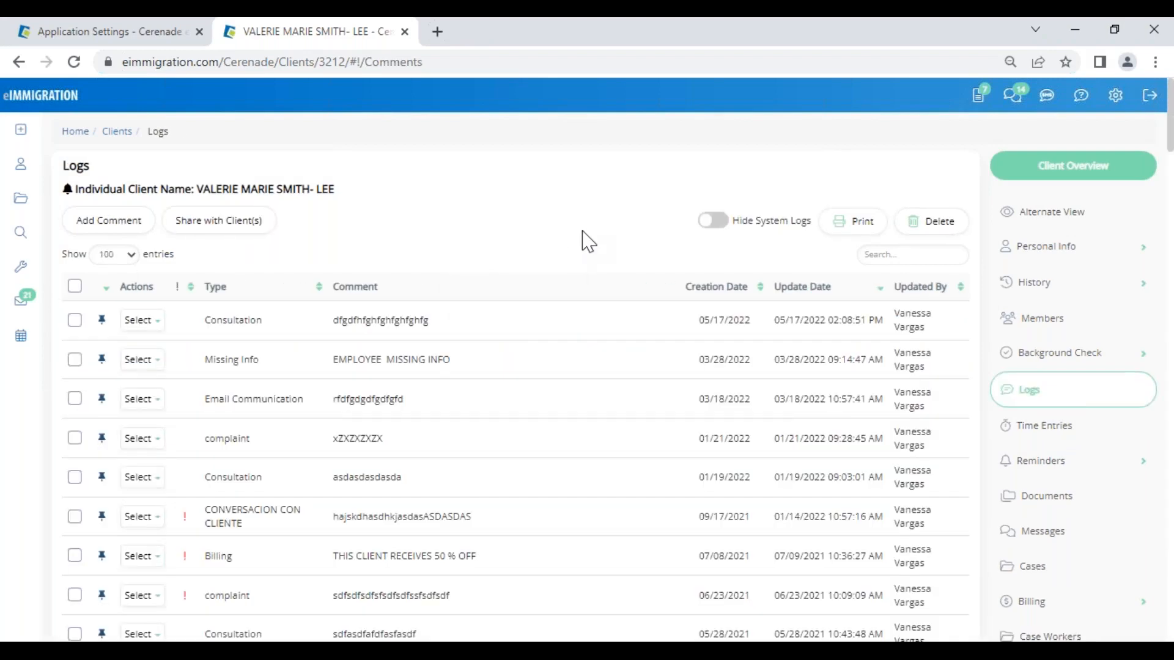
- Filter the client's logs by "payment" and open the 06/13/2022 system entry about the due payment notice
{"action": "left_click", "coordinate": [896, 257]}
{"action": "type", "text": "payment"}
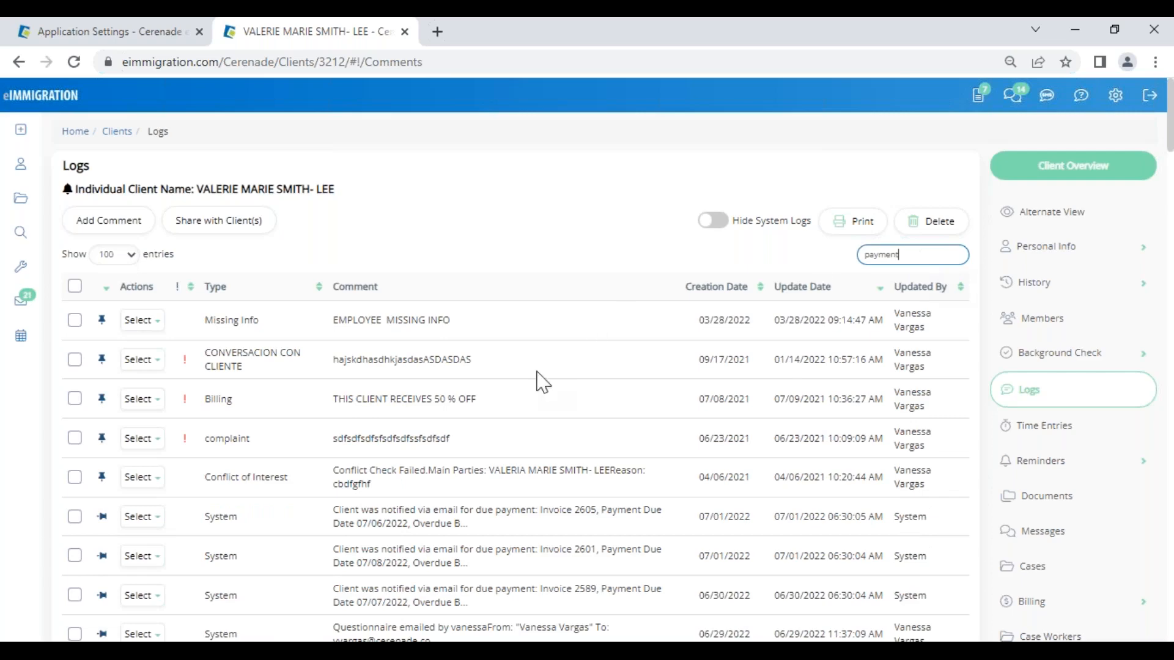
{"action": "scroll", "coordinate": [367, 483], "scroll_direction": "down", "scroll_amount": 4}
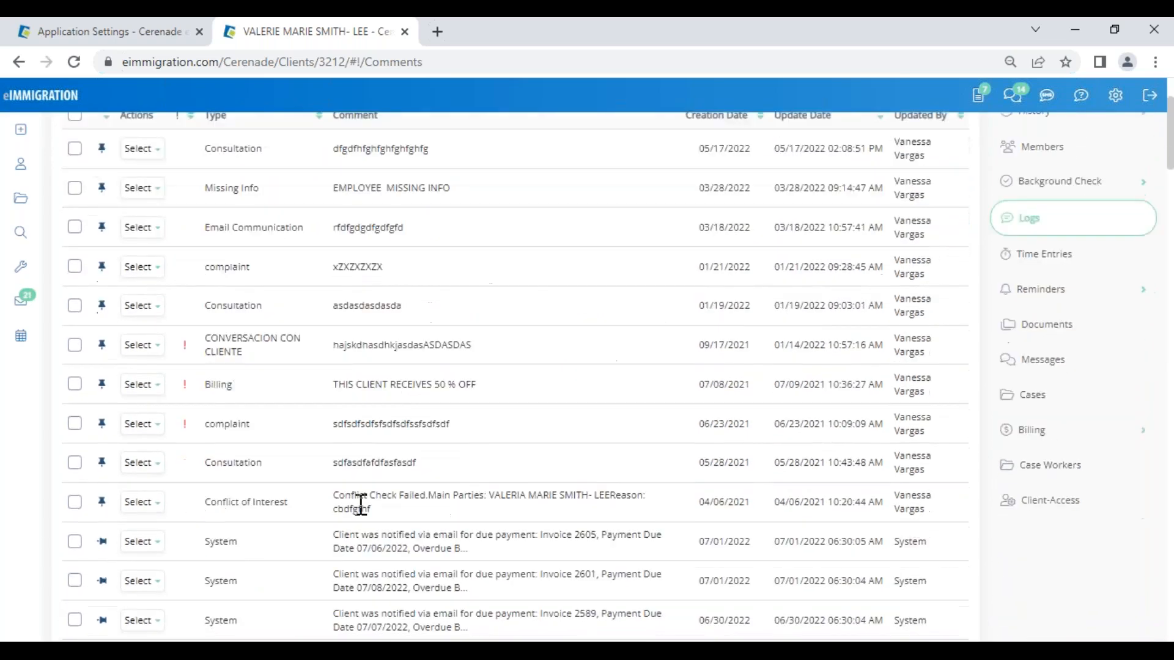
{"action": "scroll", "coordinate": [343, 451], "scroll_direction": "down", "scroll_amount": 6}
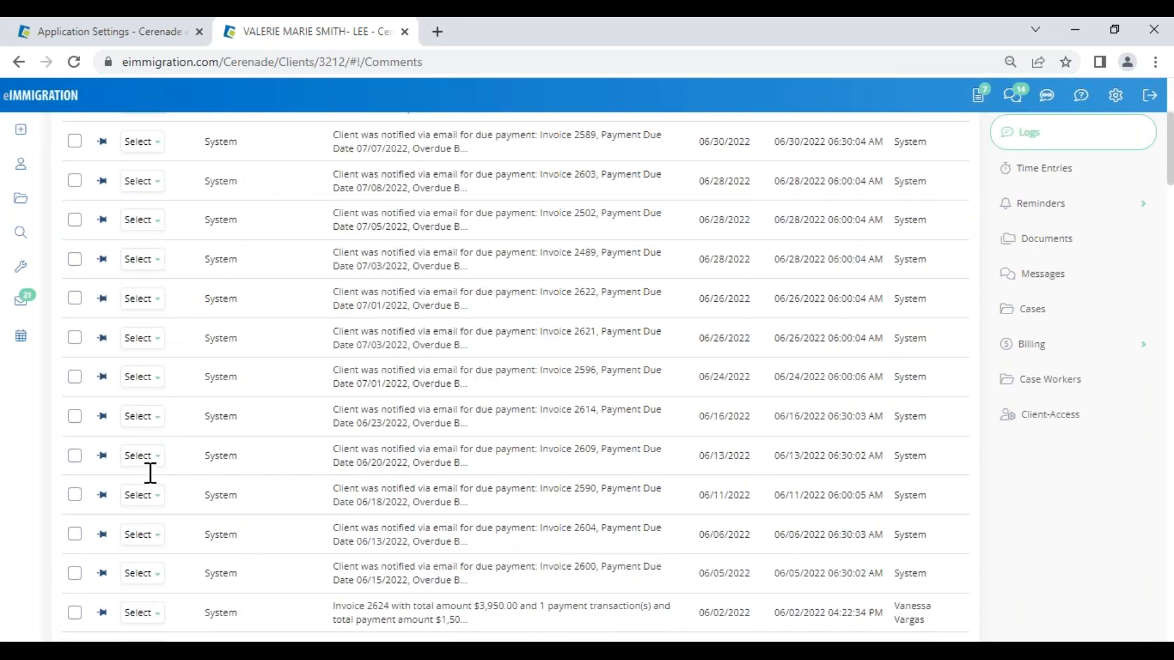
{"action": "left_click", "coordinate": [145, 459]}
{"action": "left_click", "coordinate": [155, 484]}
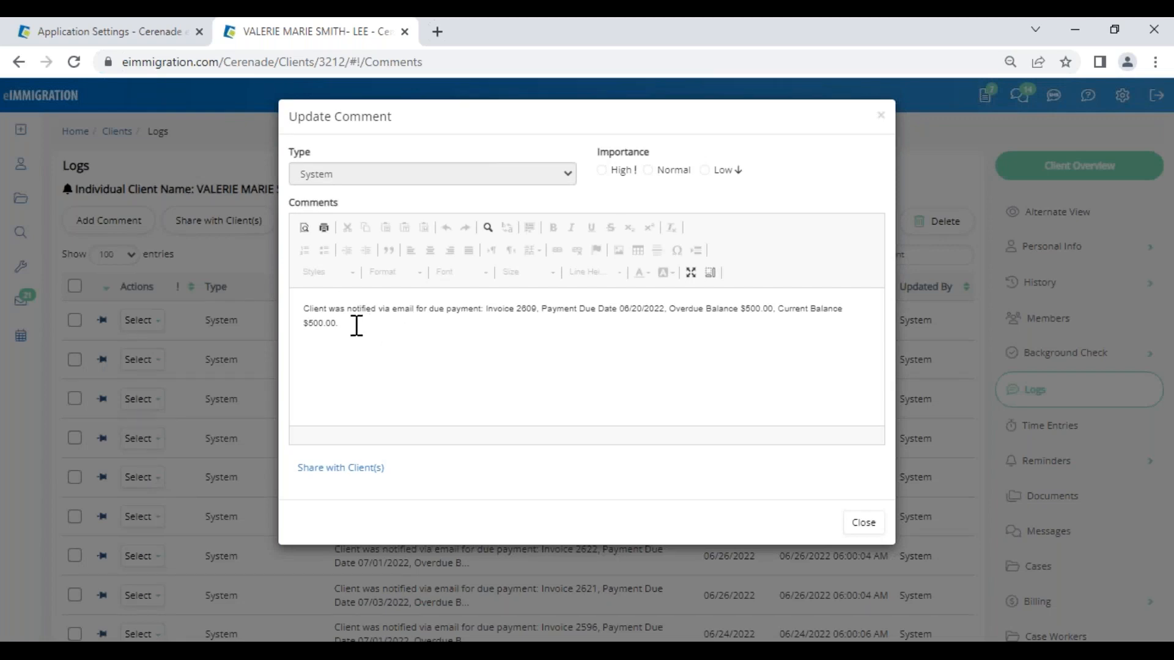
- Check the list of clients the log entry can be shared with, and close the entry without sharing it
{"action": "left_click", "coordinate": [348, 470]}
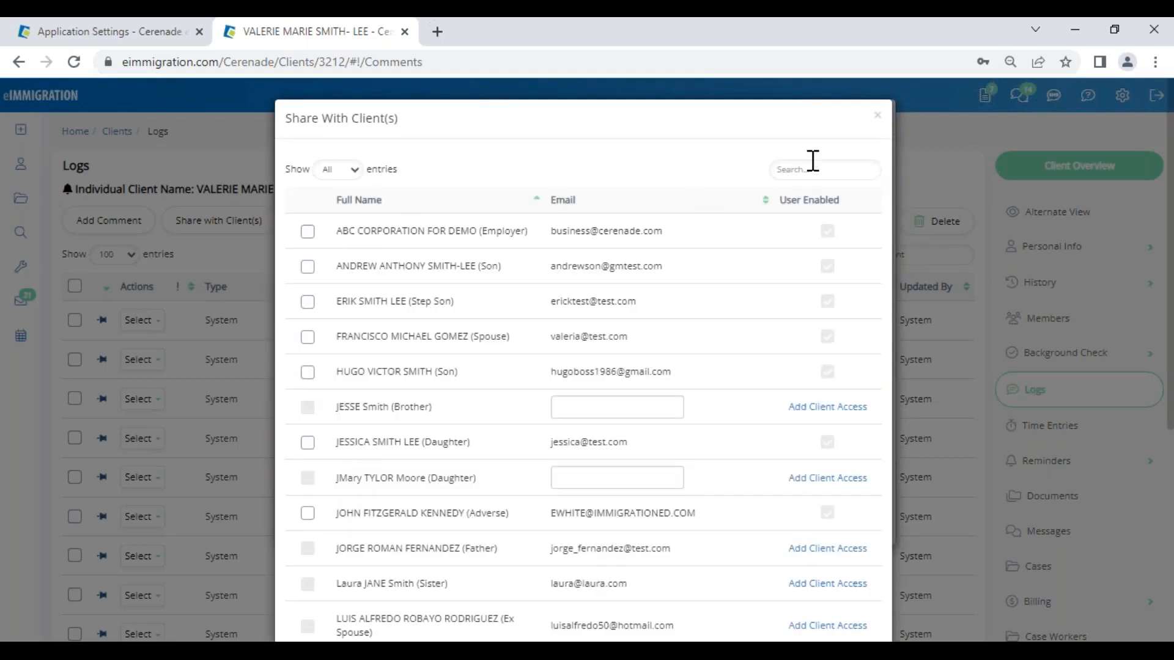
{"action": "left_click", "coordinate": [878, 118]}
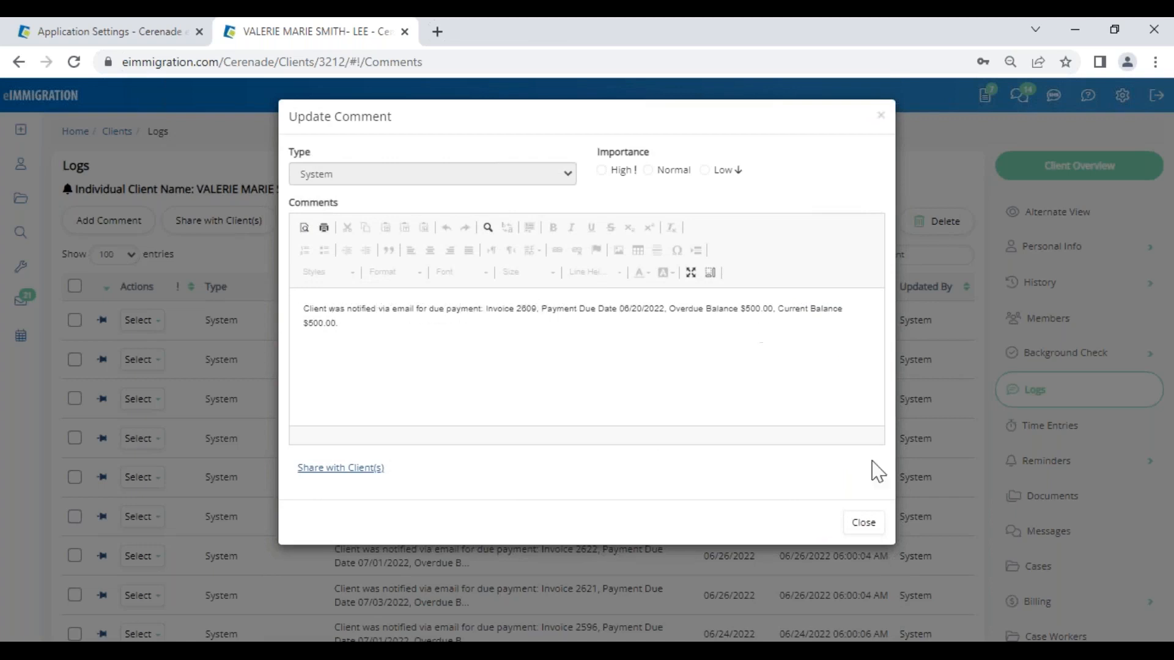
{"action": "left_click", "coordinate": [863, 523]}
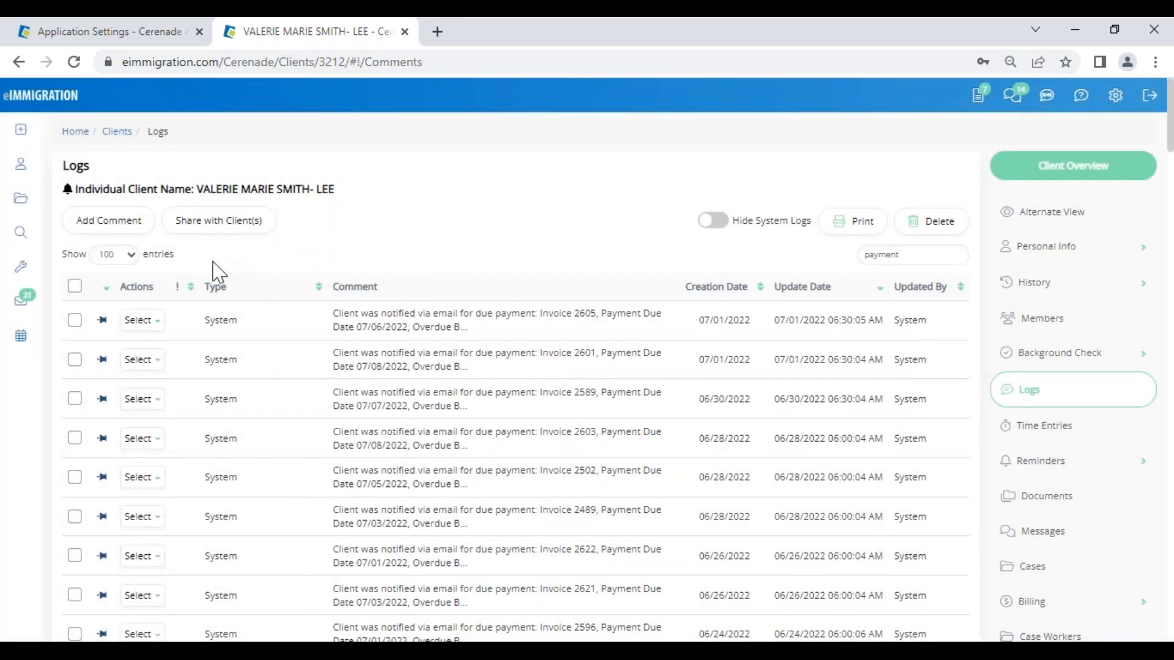
- Open the client's billing invoices and start an email for the 06/22/2022 invoice
{"action": "left_click", "coordinate": [1052, 602]}
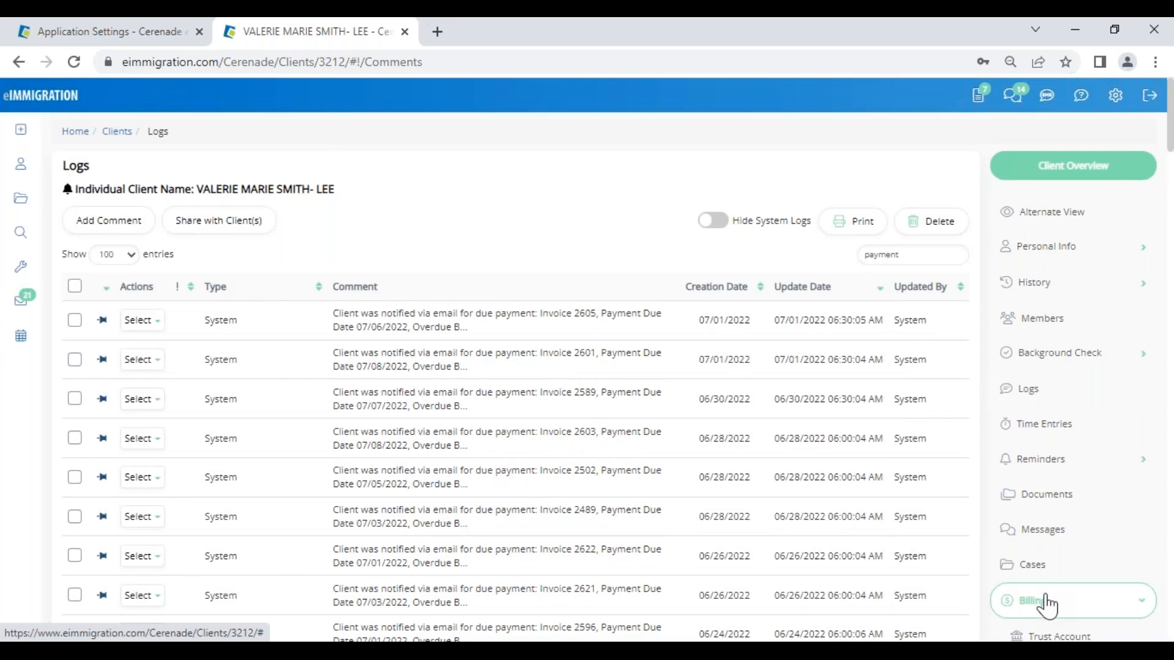
{"action": "scroll", "coordinate": [1056, 605], "scroll_direction": "down", "scroll_amount": 1}
{"action": "left_click", "coordinate": [1052, 590]}
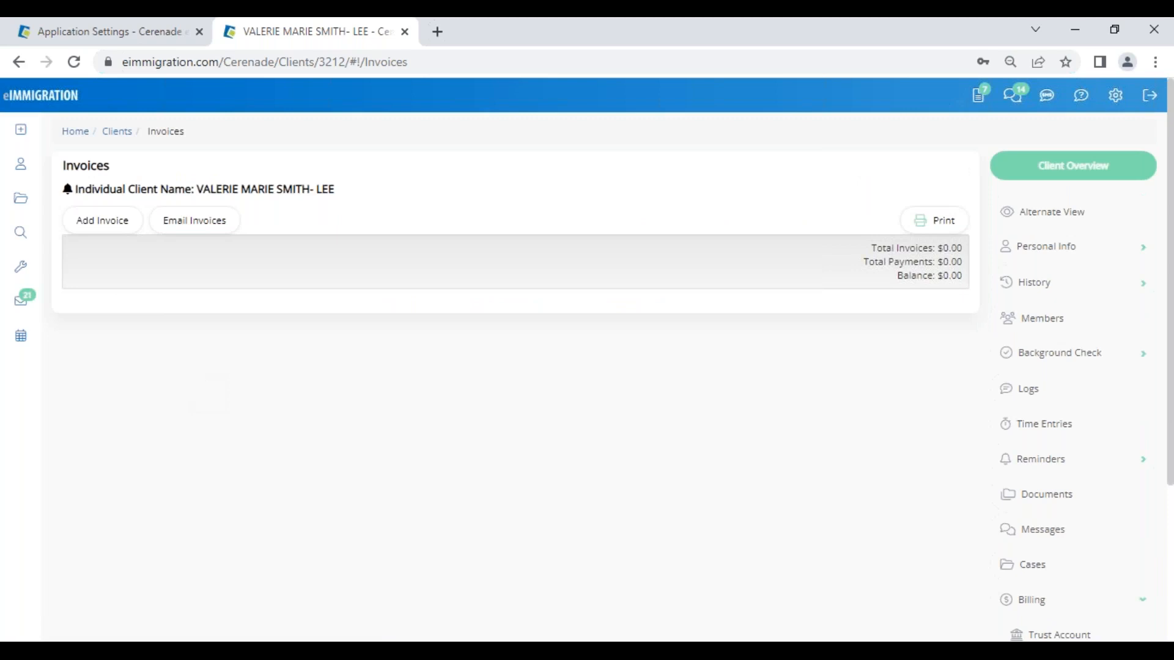
{"action": "left_click", "coordinate": [120, 330]}
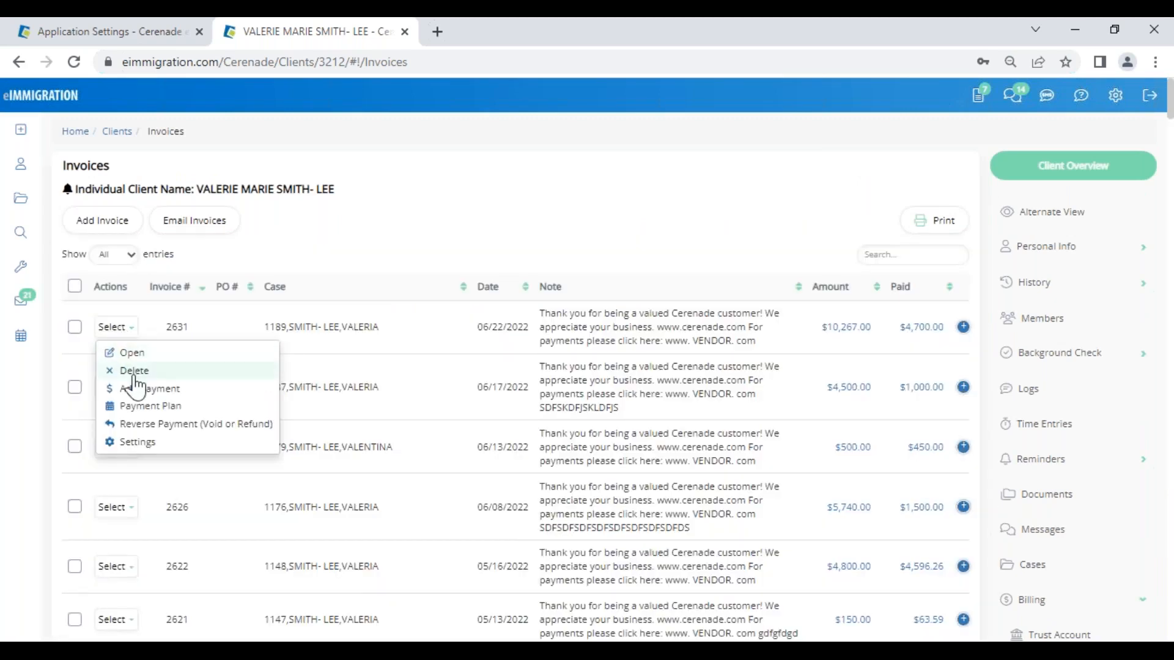
{"action": "left_click", "coordinate": [74, 327]}
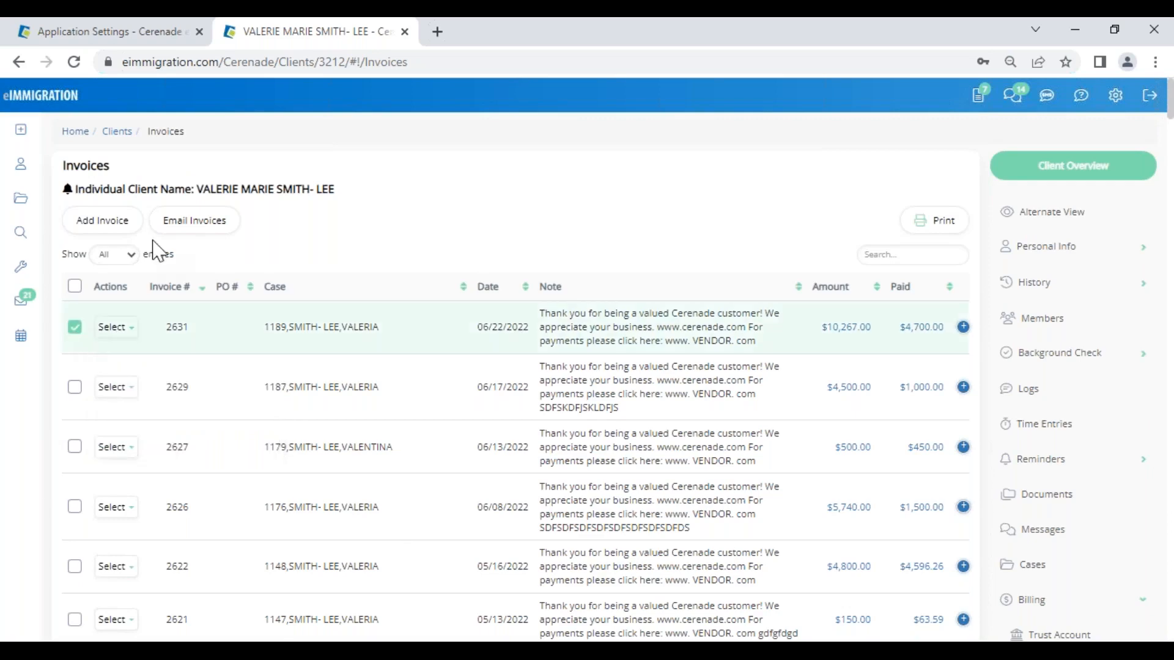
{"action": "left_click", "coordinate": [183, 233]}
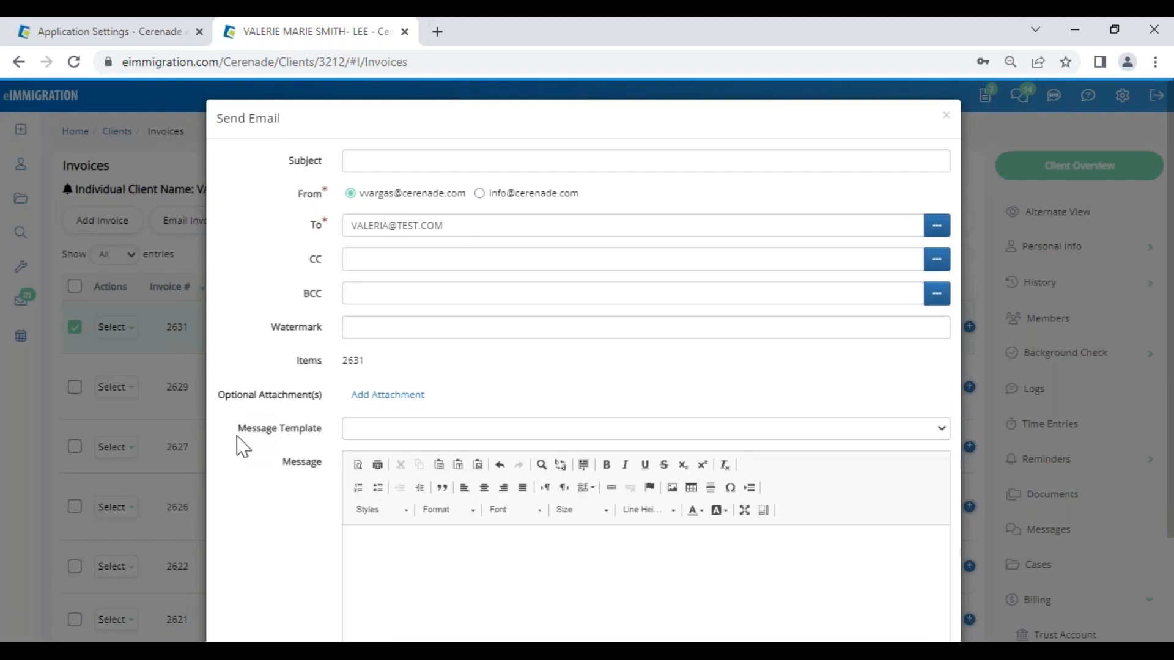
- Check where Letter Templates are managed on the Administrator home page, and return to the invoice email
{"action": "left_click_drag", "start_coordinate": [238, 428], "coordinate": [323, 426]}
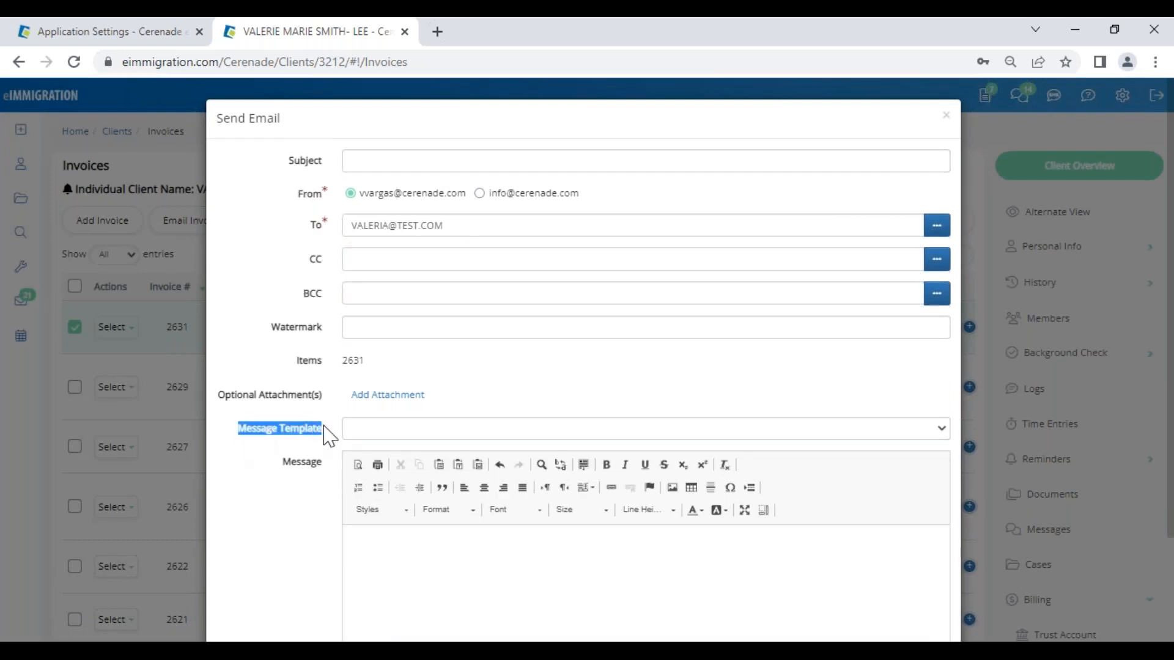
{"action": "left_click", "coordinate": [168, 34]}
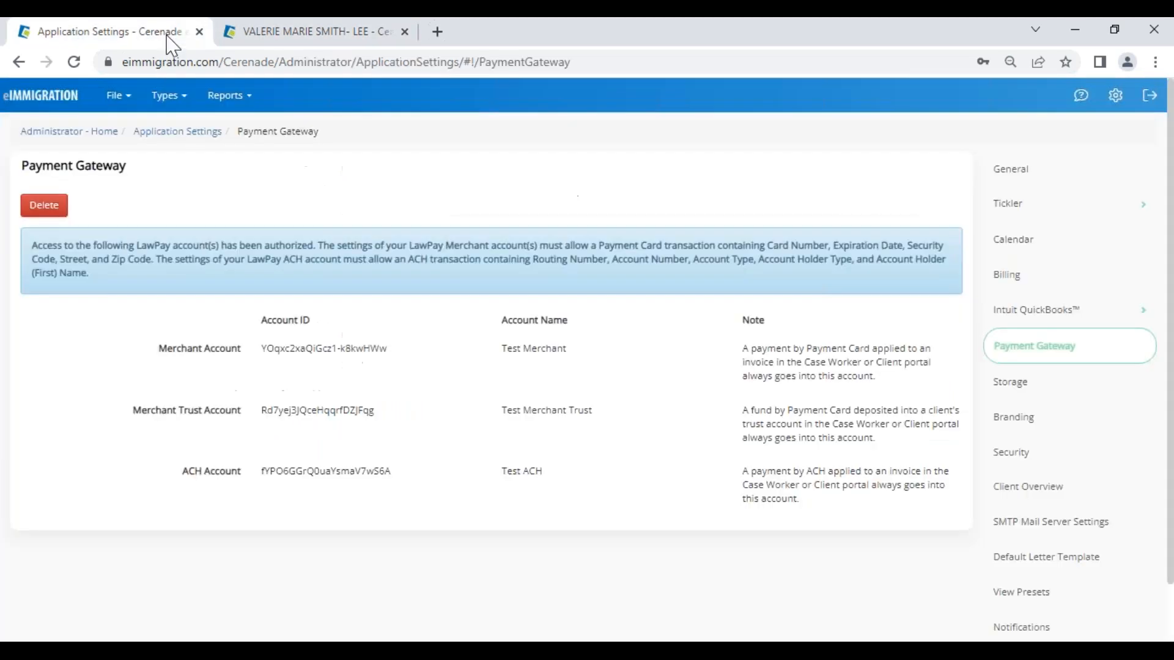
{"action": "left_click", "coordinate": [64, 131]}
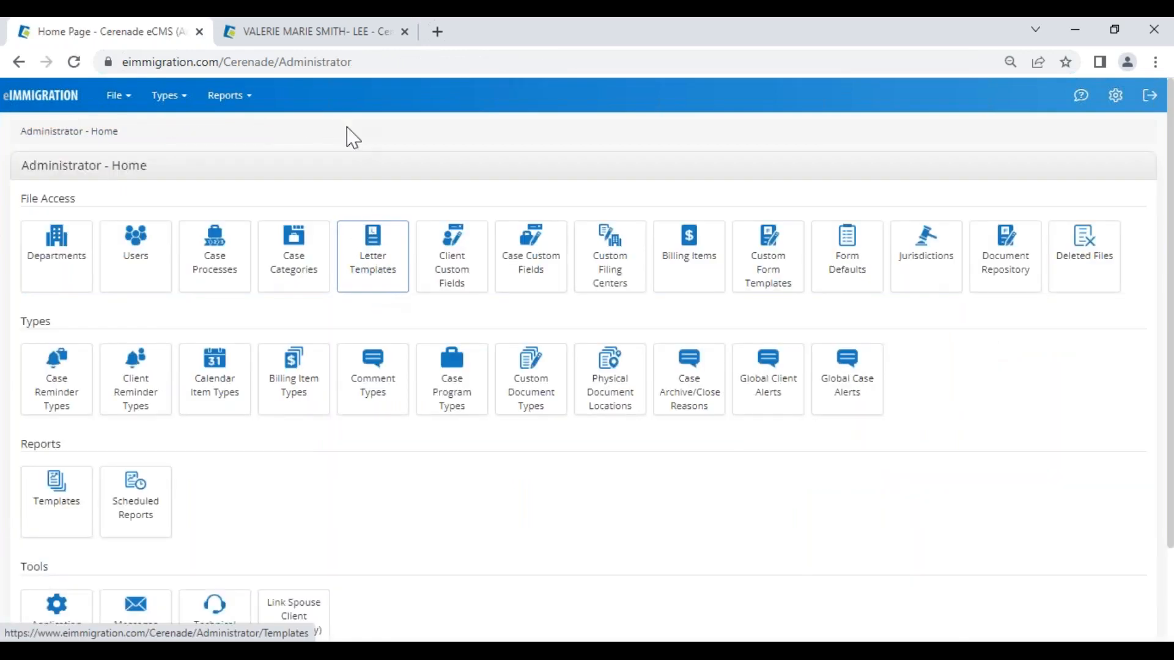
{"action": "left_click", "coordinate": [335, 31]}
{"action": "left_click", "coordinate": [264, 476]}
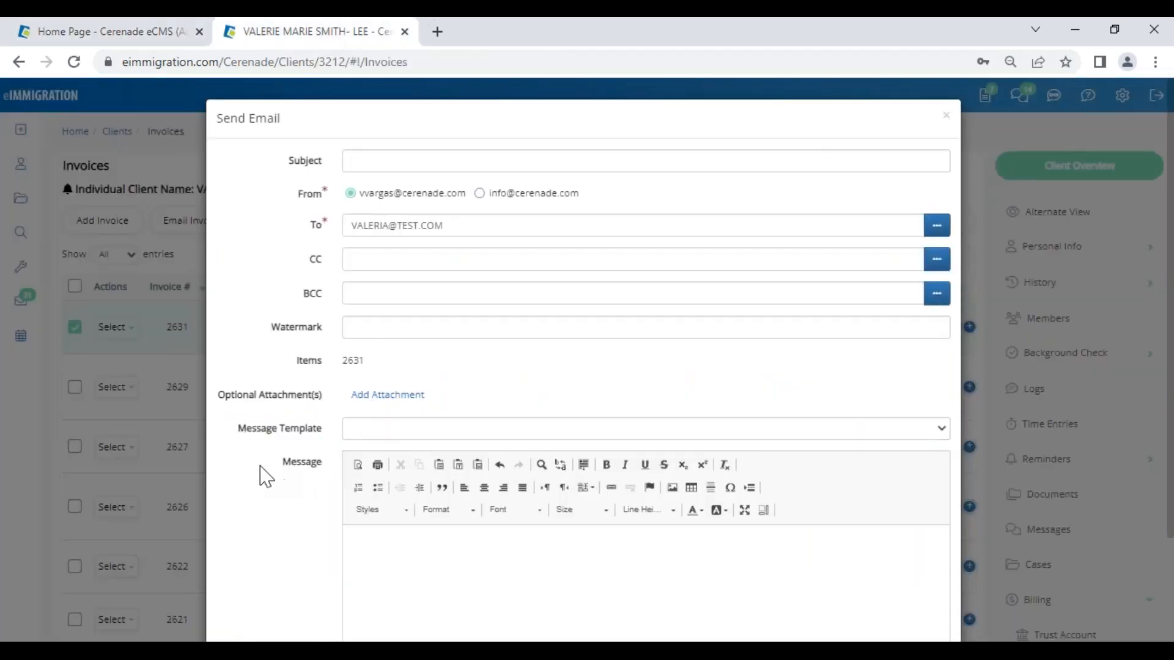
- Preview the "6- Billing - Thank you for your Payment" message template in the invoice email and close the draft without sending it
{"action": "left_click", "coordinate": [380, 432]}
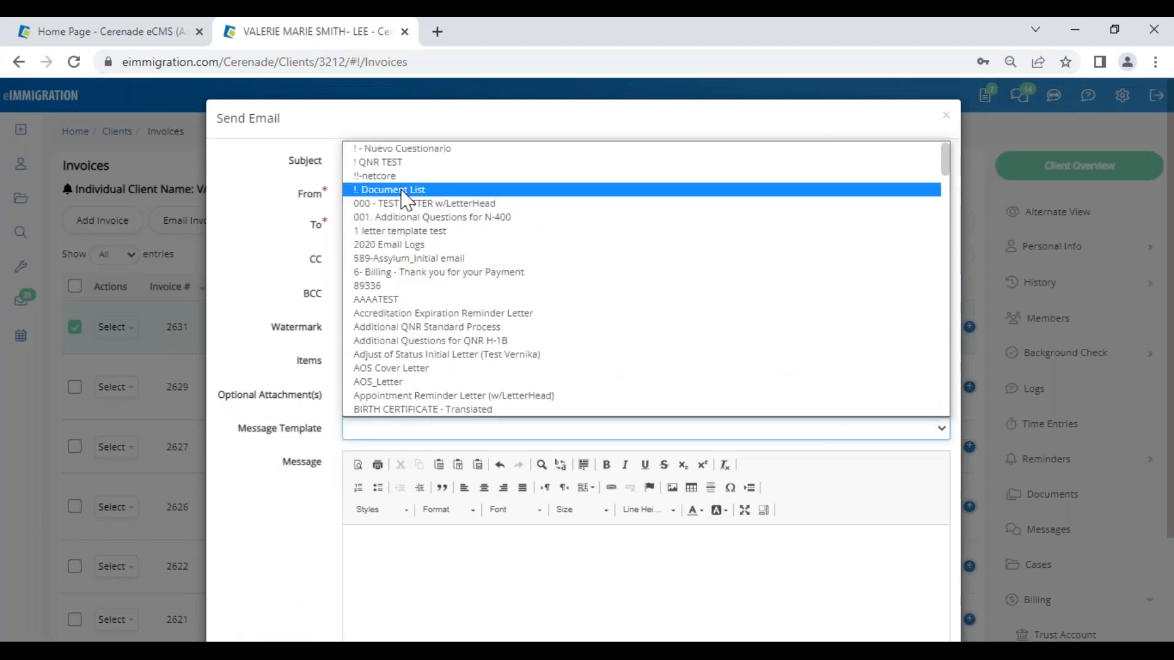
{"action": "left_click", "coordinate": [413, 273]}
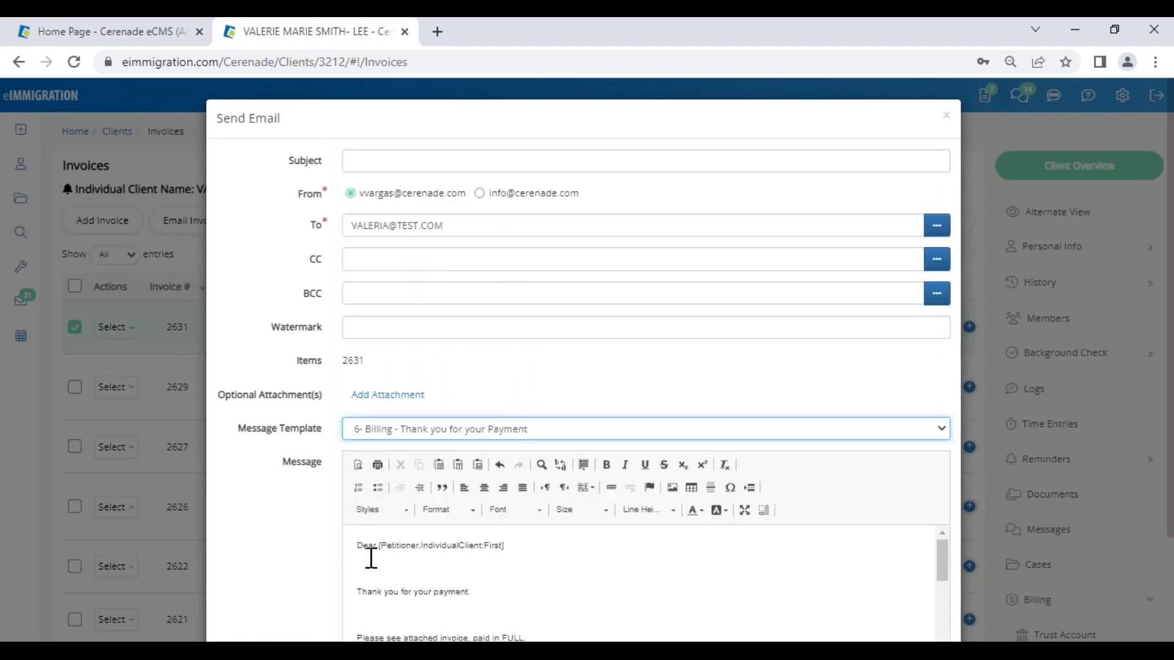
{"action": "mouse_move", "coordinate": [382, 543]}
{"action": "left_mouse_down"}
{"action": "mouse_move", "coordinate": [471, 540]}
{"action": "mouse_move", "coordinate": [508, 590]}
{"action": "mouse_move", "coordinate": [446, 572]}
{"action": "mouse_move", "coordinate": [381, 582]}
{"action": "left_mouse_up"}
{"action": "scroll", "coordinate": [497, 593], "scroll_direction": "down", "scroll_amount": 3}
{"action": "scroll", "coordinate": [440, 589], "scroll_direction": "down", "scroll_amount": 2}
{"action": "scroll", "coordinate": [467, 602], "scroll_direction": "down", "scroll_amount": 1}
{"action": "scroll", "coordinate": [471, 602], "scroll_direction": "down", "scroll_amount": 2}
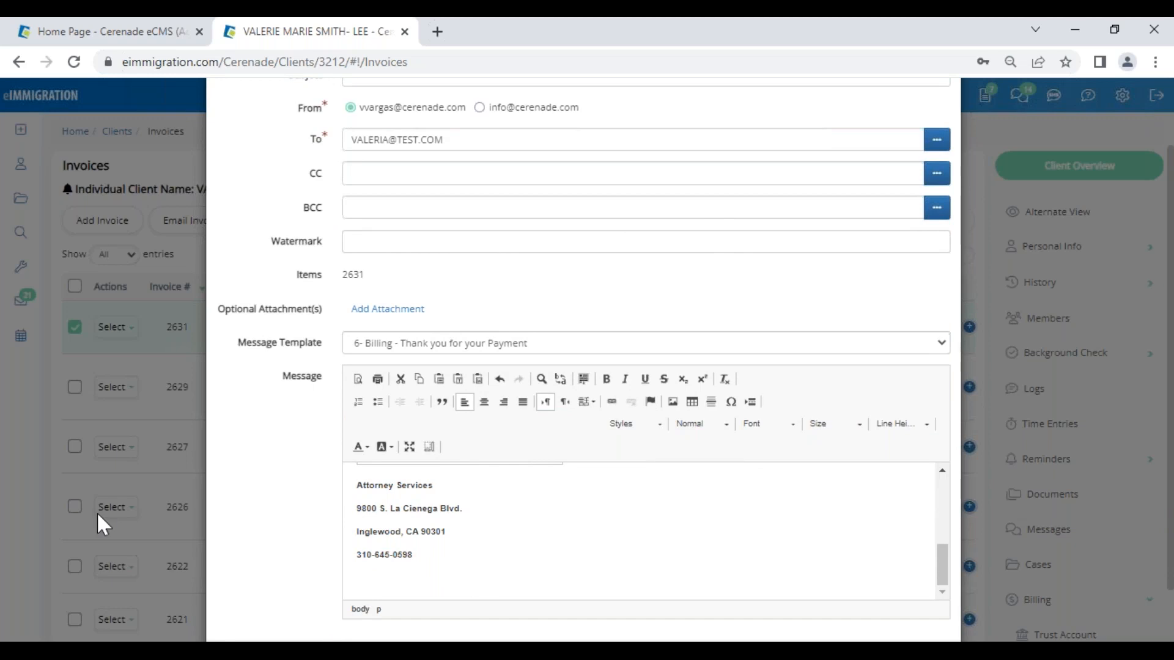
{"action": "scroll", "coordinate": [942, 122], "scroll_direction": "up", "scroll_amount": 3}
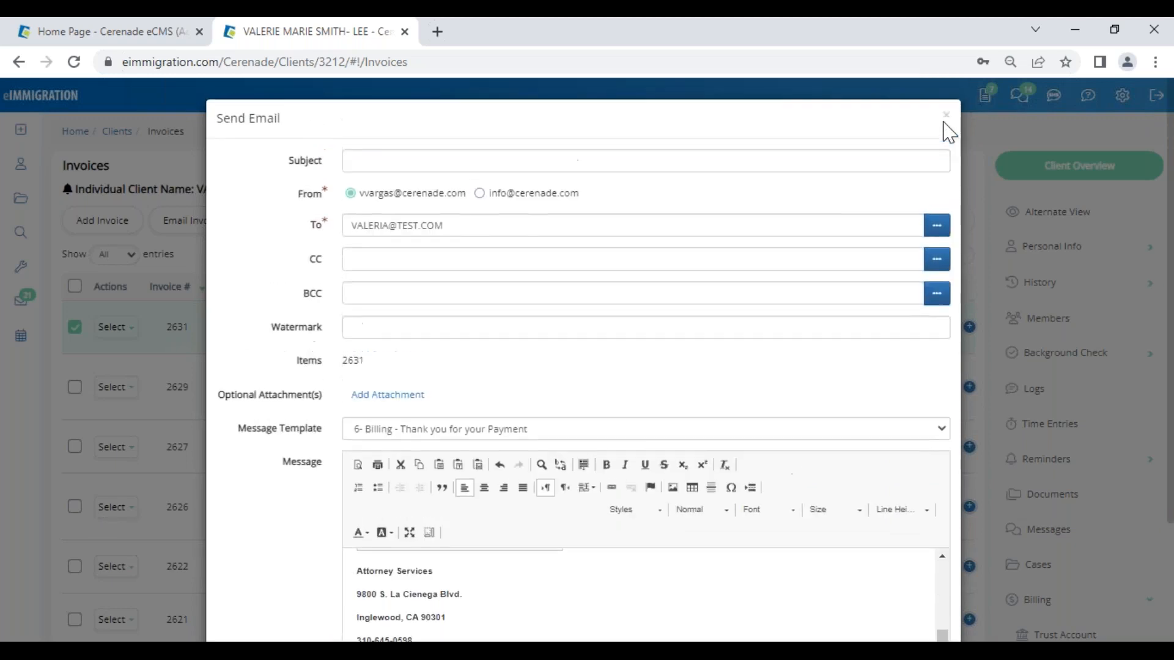
{"action": "left_click", "coordinate": [947, 123]}
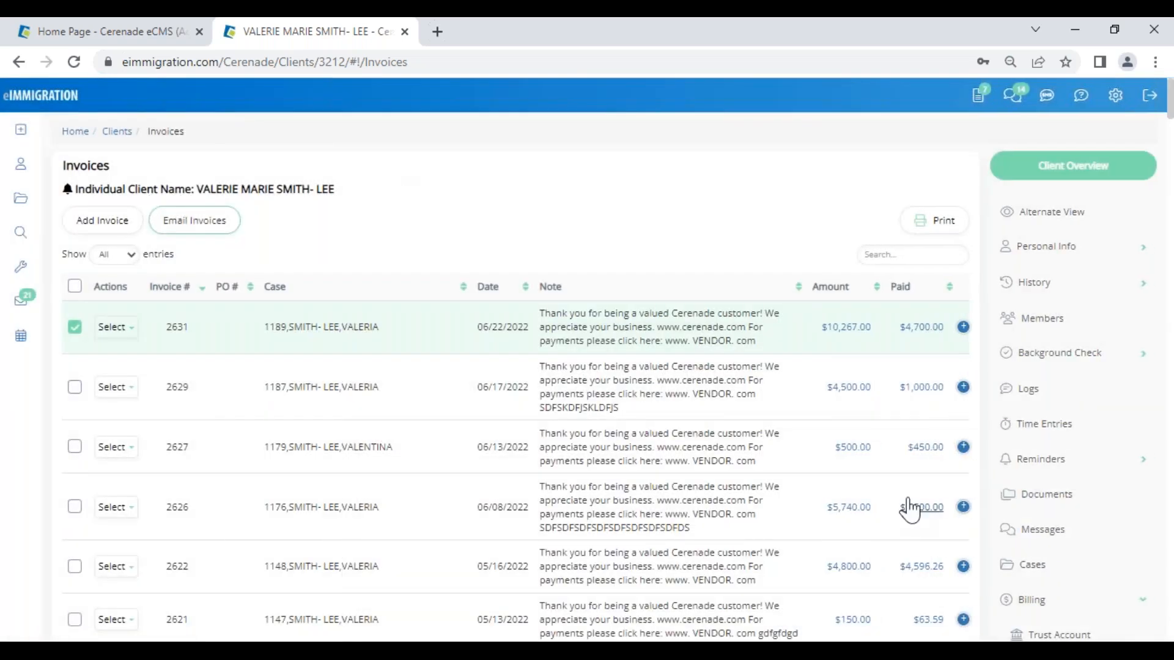
- Share the Billing log entry "THIS CLIENT RECEIVES 50 % OFF" with the individual client and open the notification email
{"action": "left_click", "coordinate": [1030, 390]}
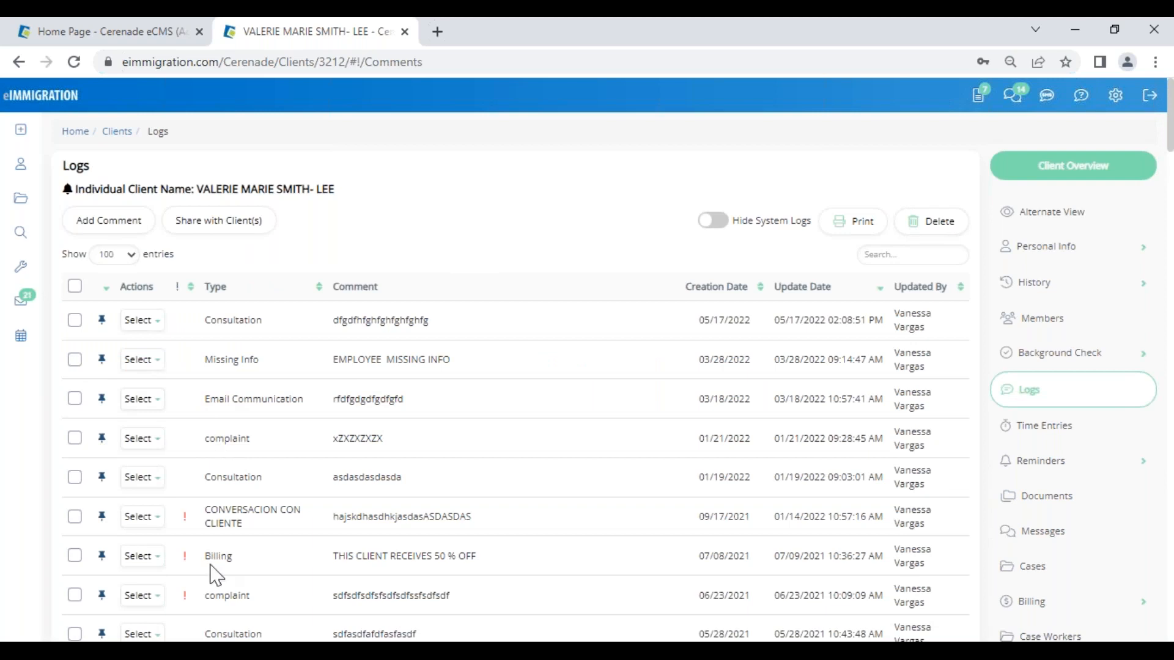
{"action": "left_click", "coordinate": [142, 556]}
{"action": "left_click", "coordinate": [75, 556]}
{"action": "left_click", "coordinate": [230, 228]}
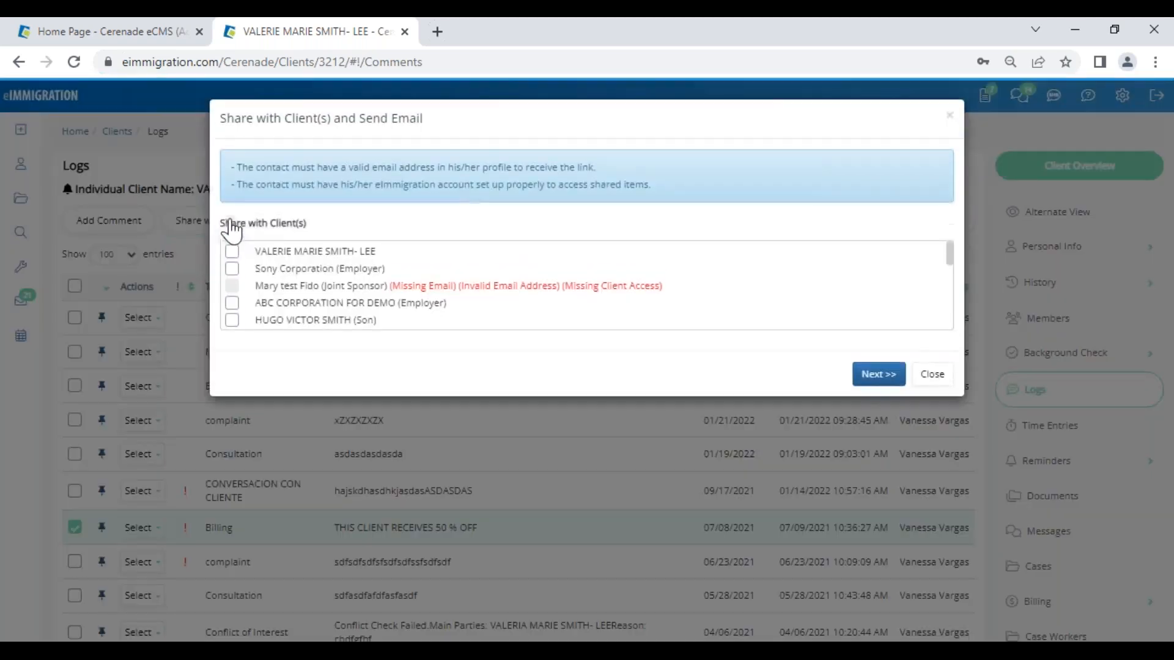
{"action": "left_click", "coordinate": [232, 251]}
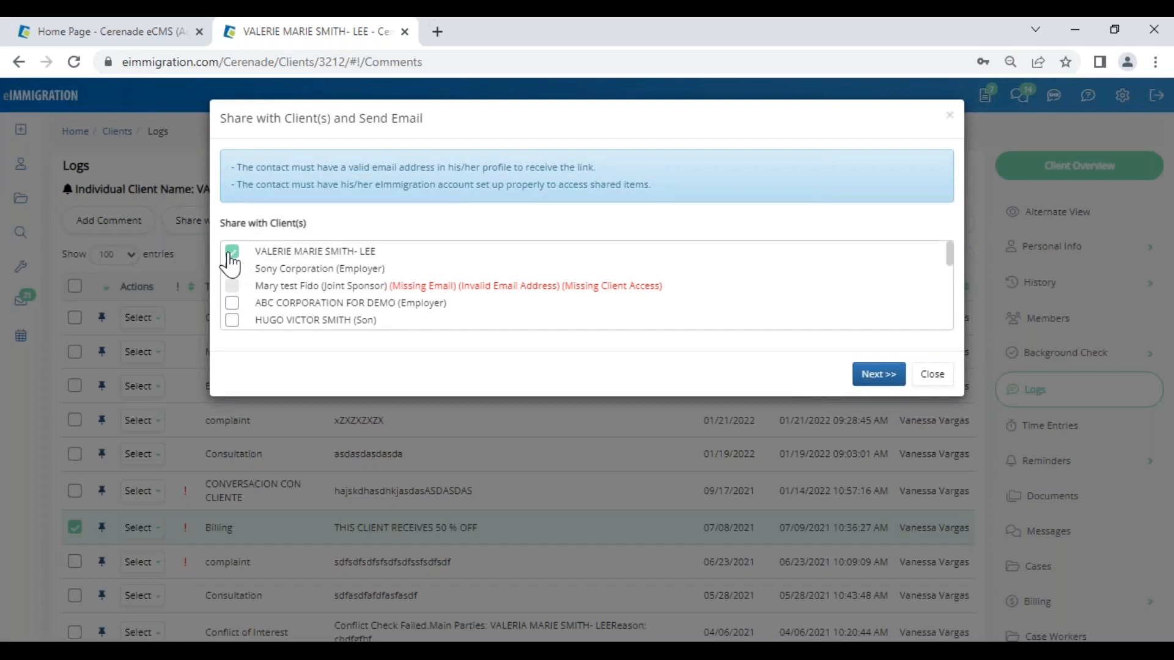
{"action": "left_click", "coordinate": [884, 376]}
{"action": "left_click", "coordinate": [825, 290]}
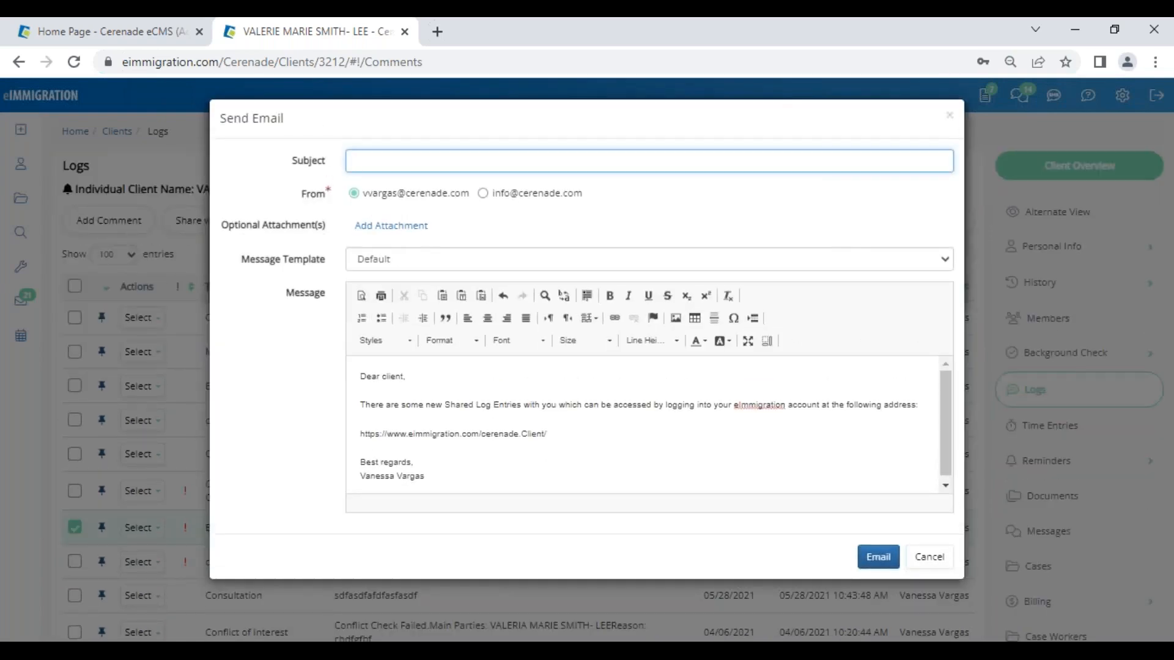
- Review the sender address and default message of the shared log email, and close it without sending
{"action": "left_click_drag", "start_coordinate": [366, 193], "coordinate": [449, 214]}
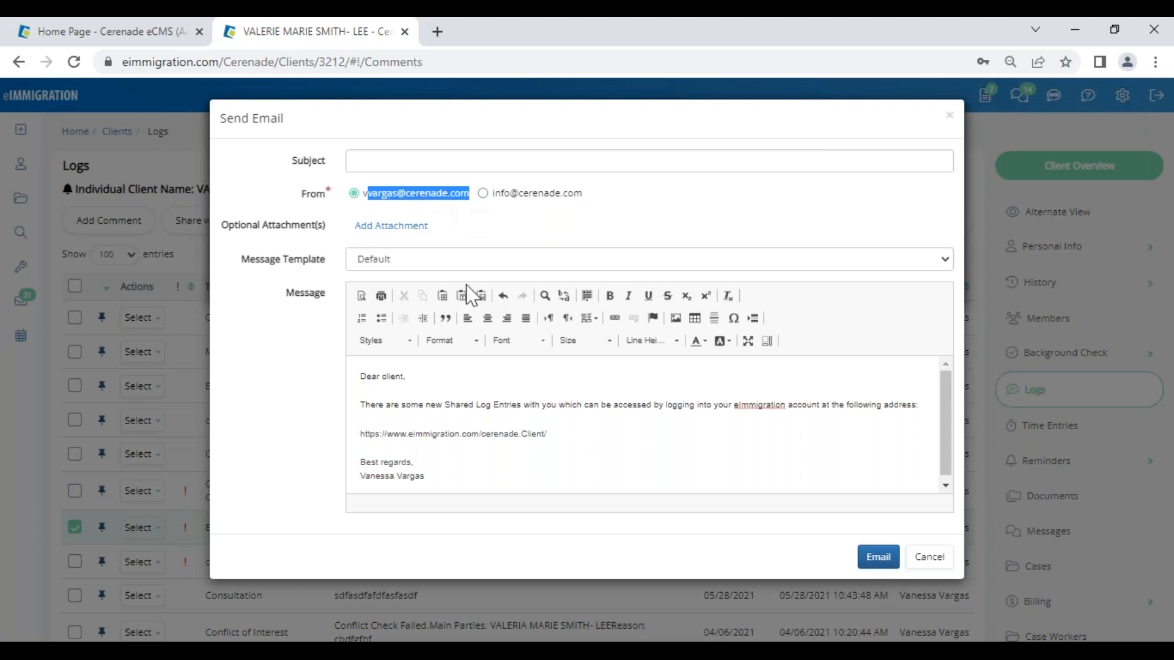
{"action": "left_click_drag", "start_coordinate": [439, 477], "coordinate": [341, 401]}
{"action": "left_click", "coordinate": [446, 489]}
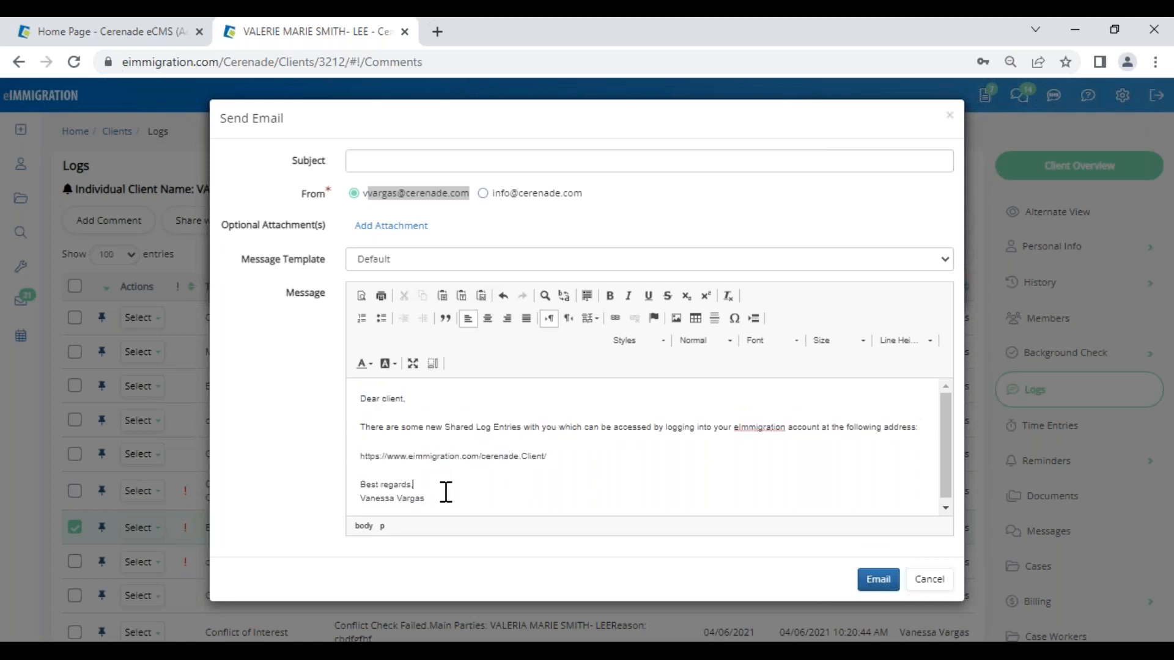
{"action": "left_click", "coordinate": [929, 578]}
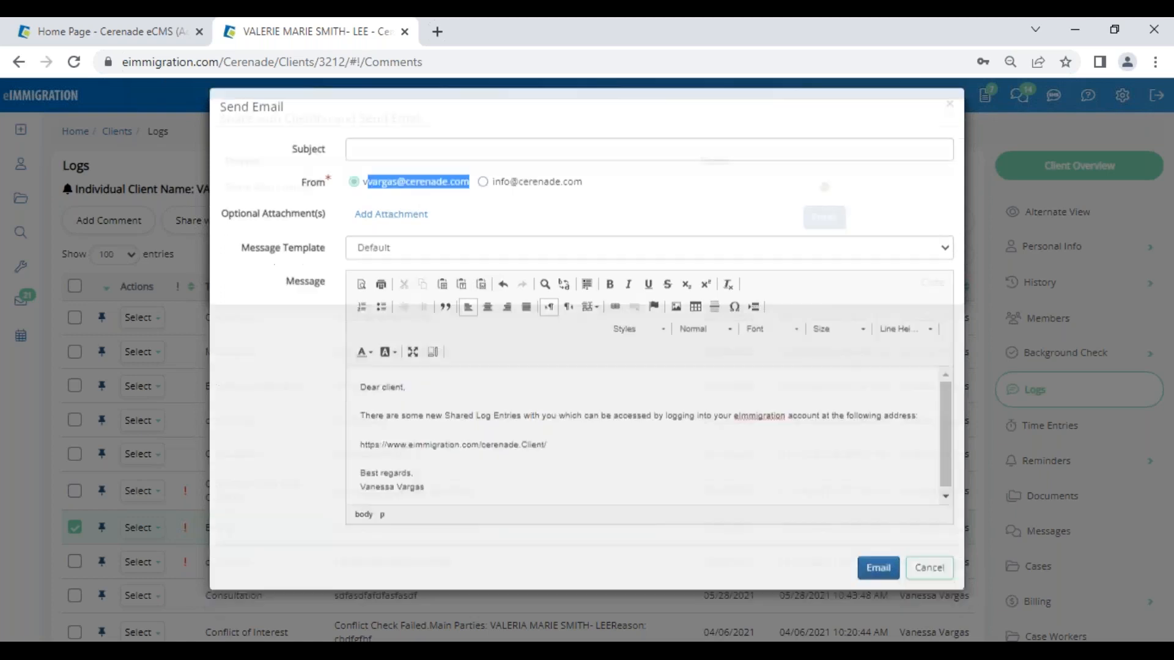
{"action": "left_click", "coordinate": [933, 283]}
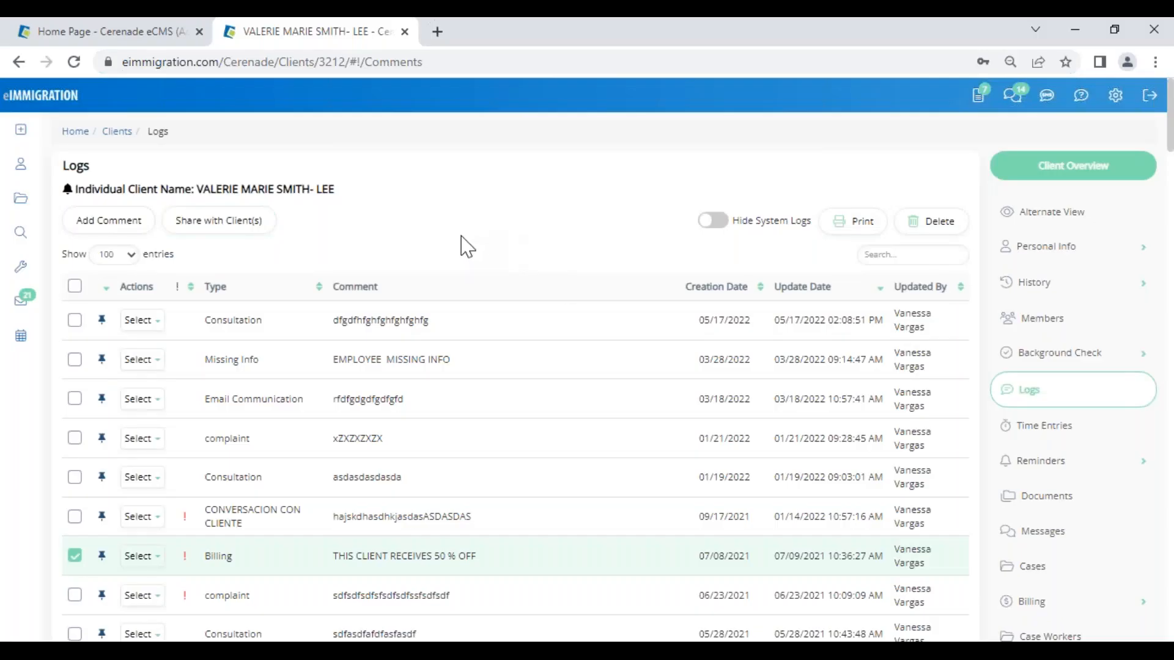
- Open the client's billing invoices and check which client they belong to
{"action": "scroll", "coordinate": [1063, 489], "scroll_direction": "down", "scroll_amount": 3}
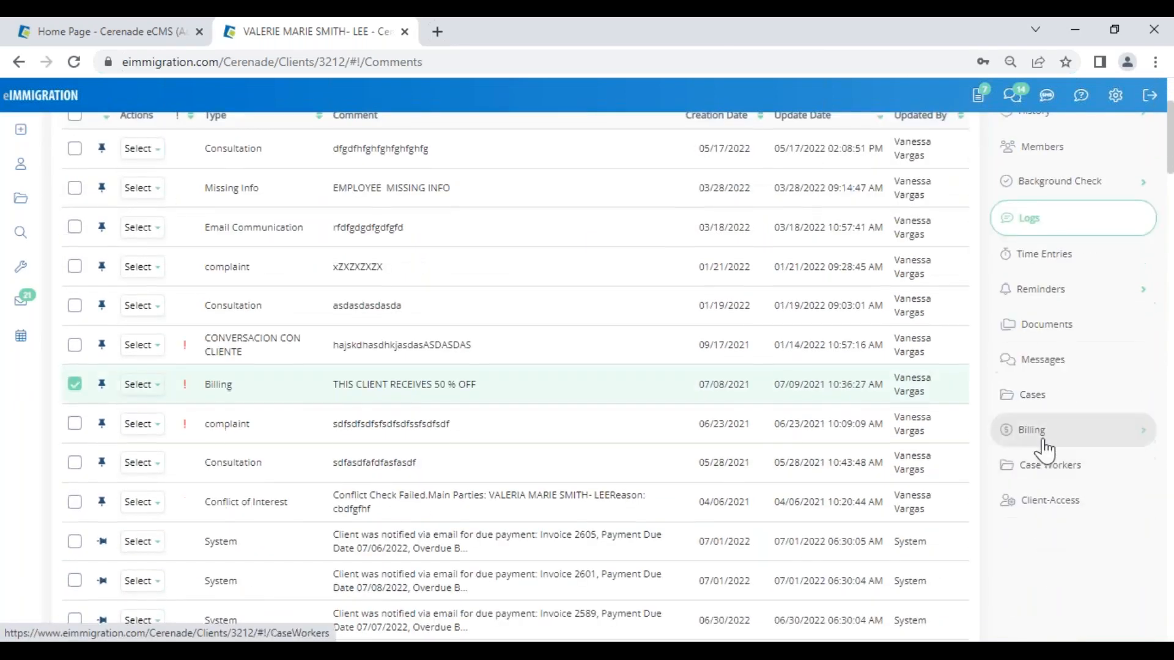
{"action": "left_click", "coordinate": [1050, 440]}
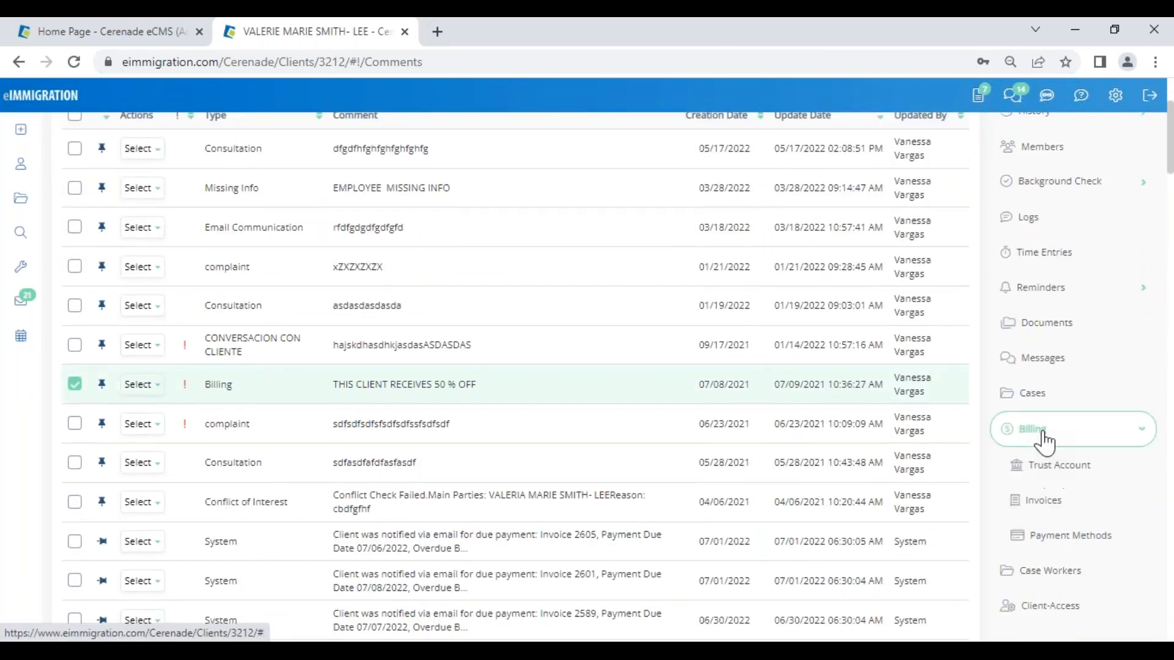
{"action": "left_click", "coordinate": [1065, 500]}
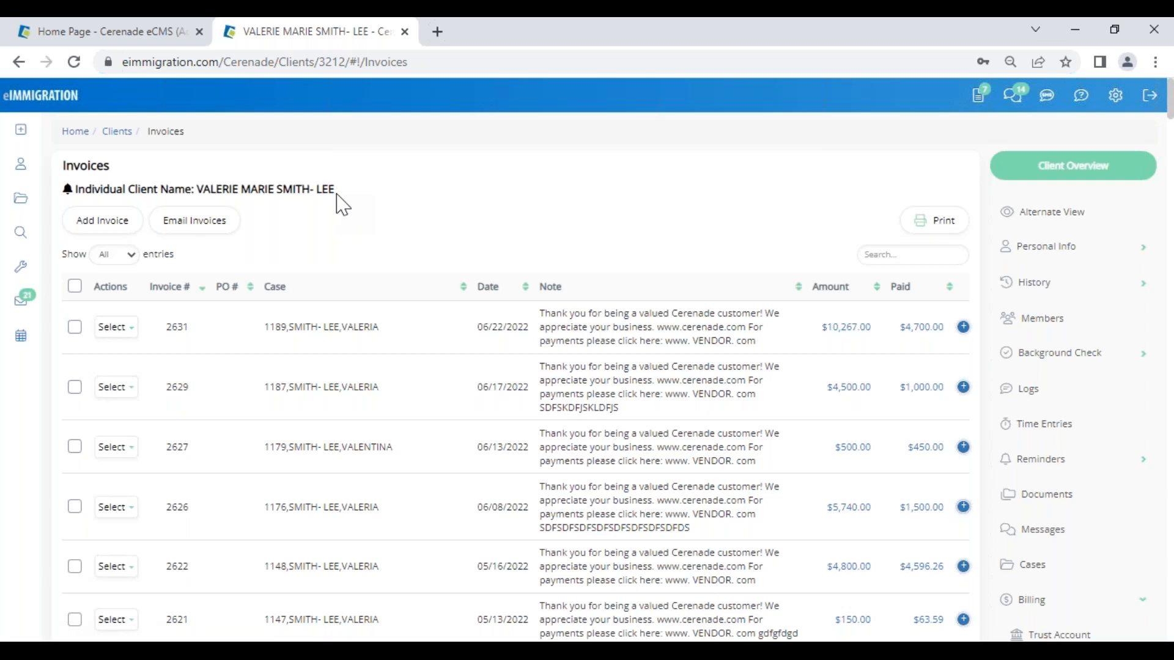
{"action": "left_click_drag", "start_coordinate": [197, 188], "coordinate": [362, 188]}
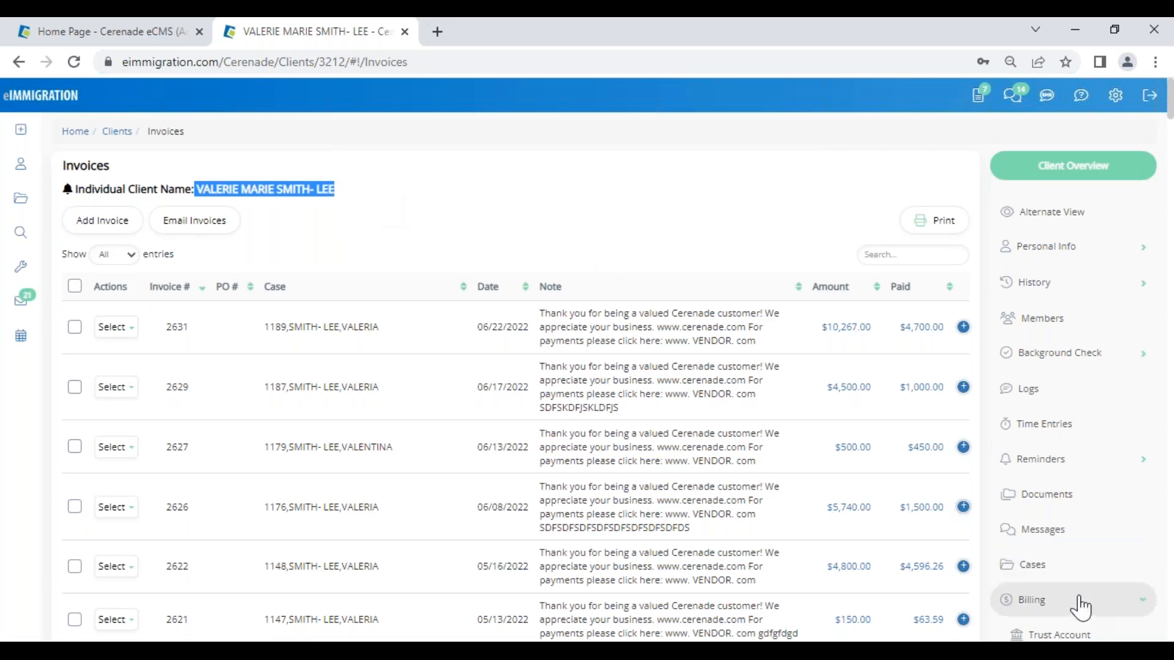
- Start a new case for the client with the process Consultation and the department Law Office of Cerenade California, LLC (Inglewood)
{"action": "left_click", "coordinate": [1046, 566]}
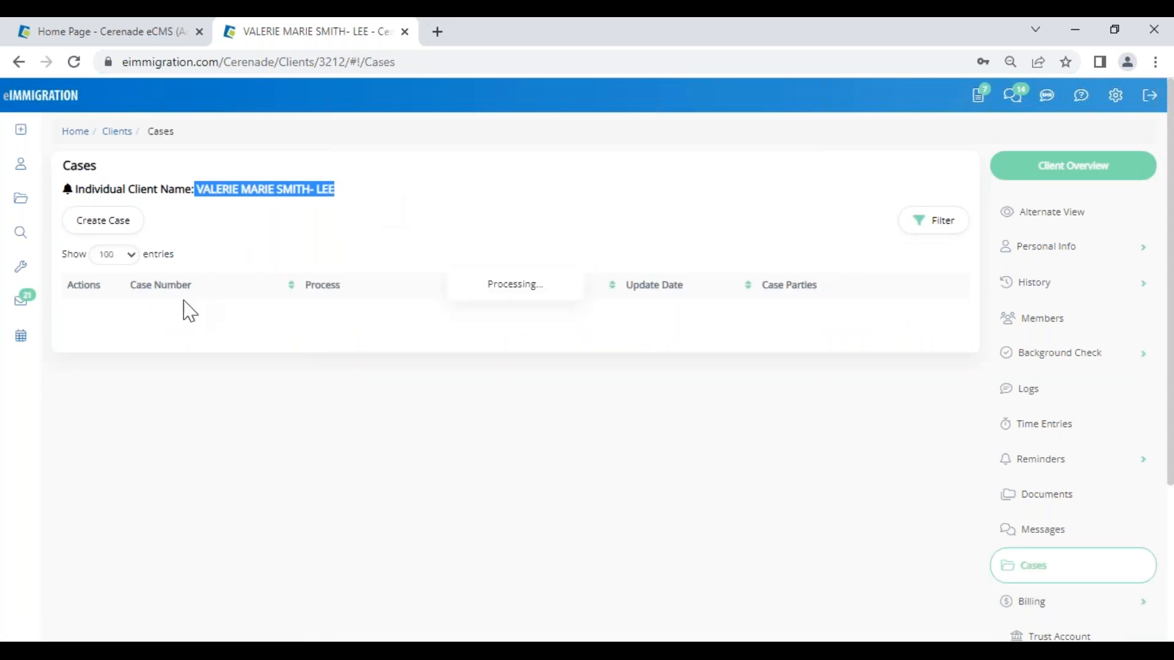
{"action": "left_click", "coordinate": [110, 231]}
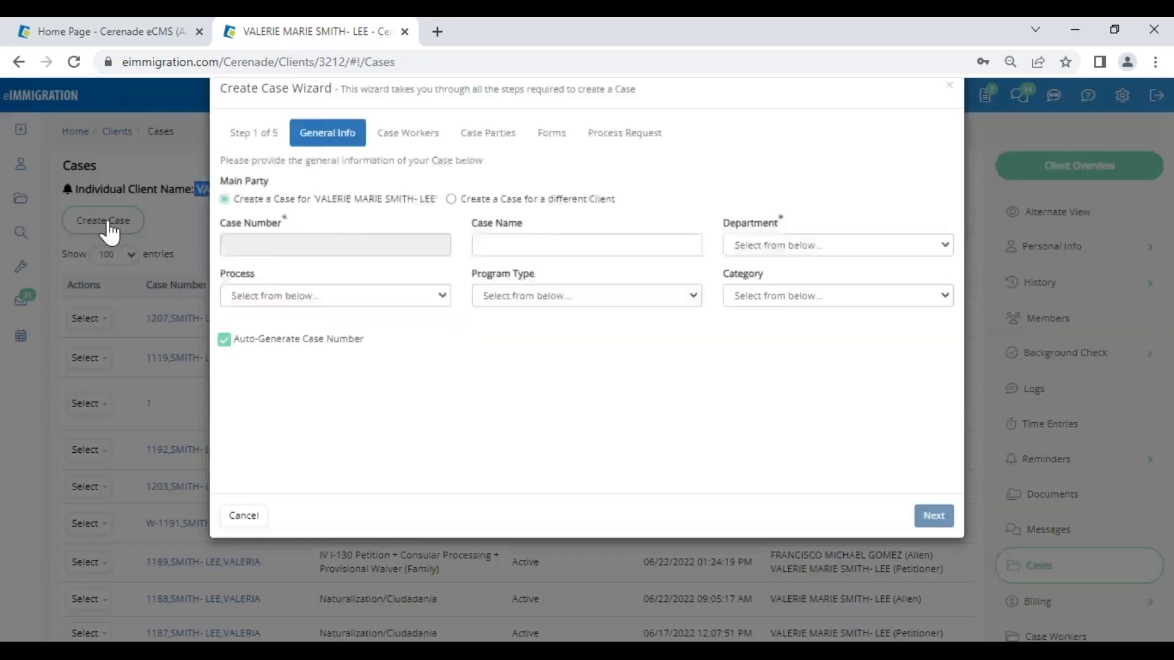
{"action": "left_click", "coordinate": [289, 326]}
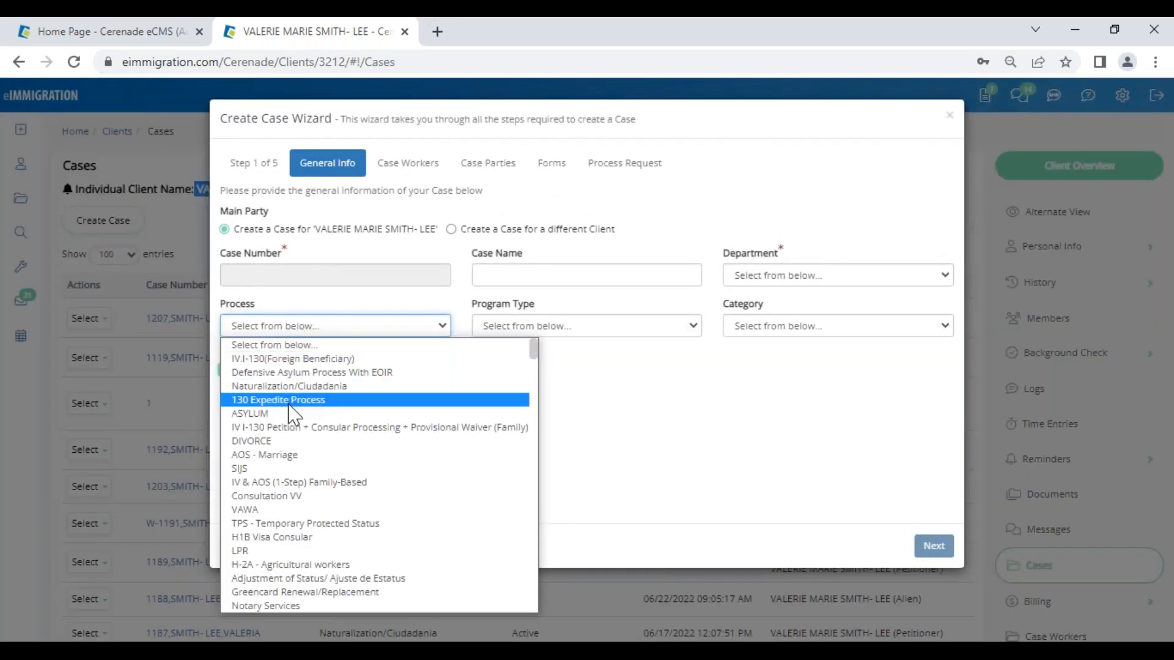
{"action": "type", "text": "co"}
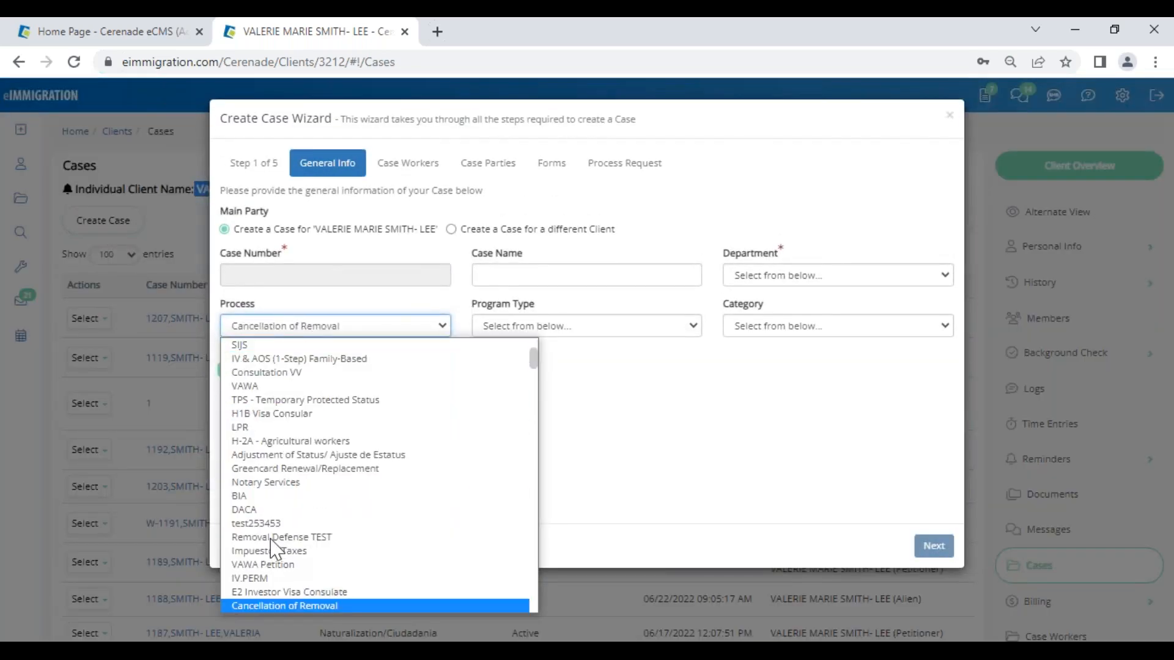
{"action": "key", "text": "Return"}
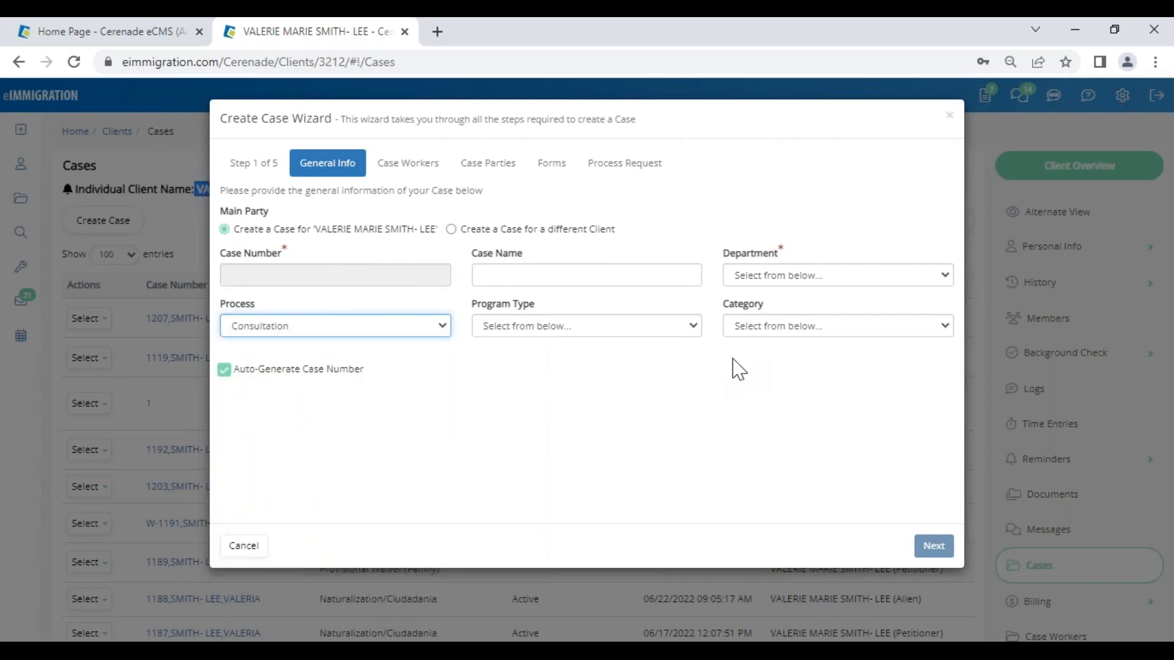
{"action": "left_click", "coordinate": [792, 276]}
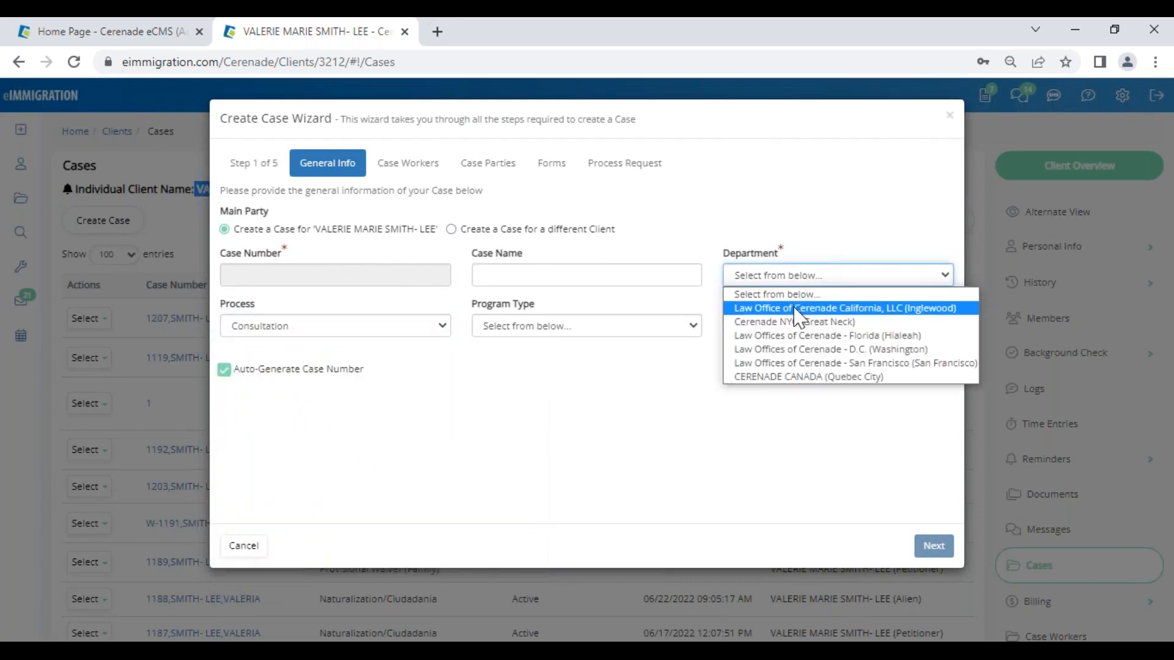
{"action": "left_click", "coordinate": [795, 304]}
{"action": "left_click", "coordinate": [934, 553]}
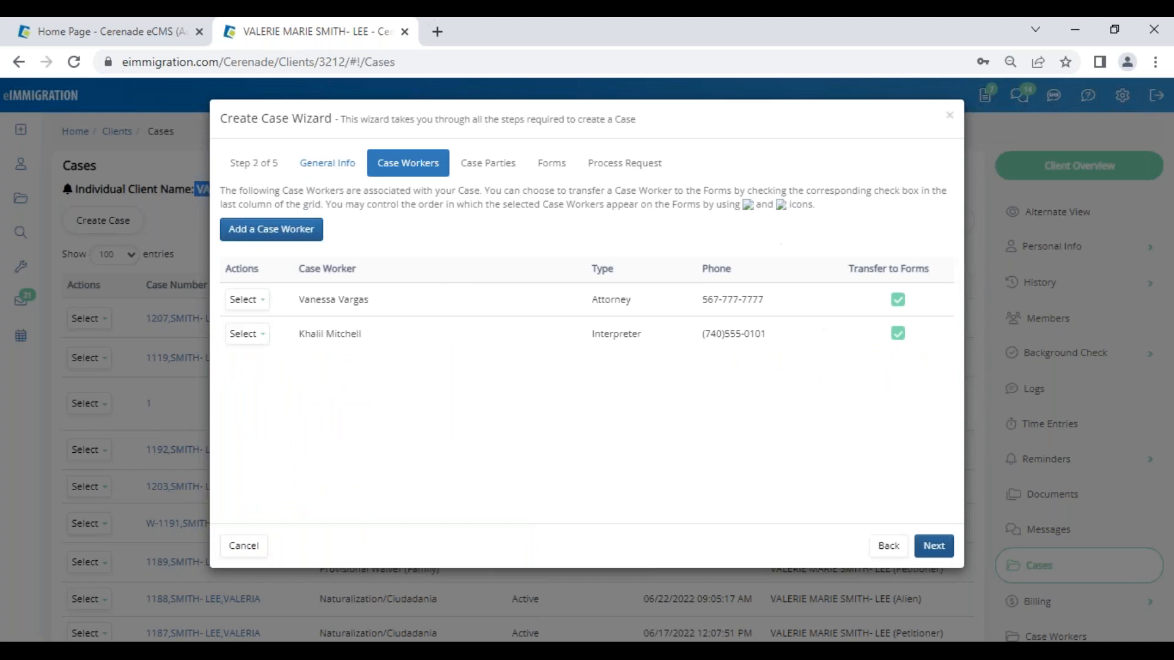
- Keep the listed case workers, give the main client the role Alien, and create the case without forms
{"action": "left_click", "coordinate": [934, 546]}
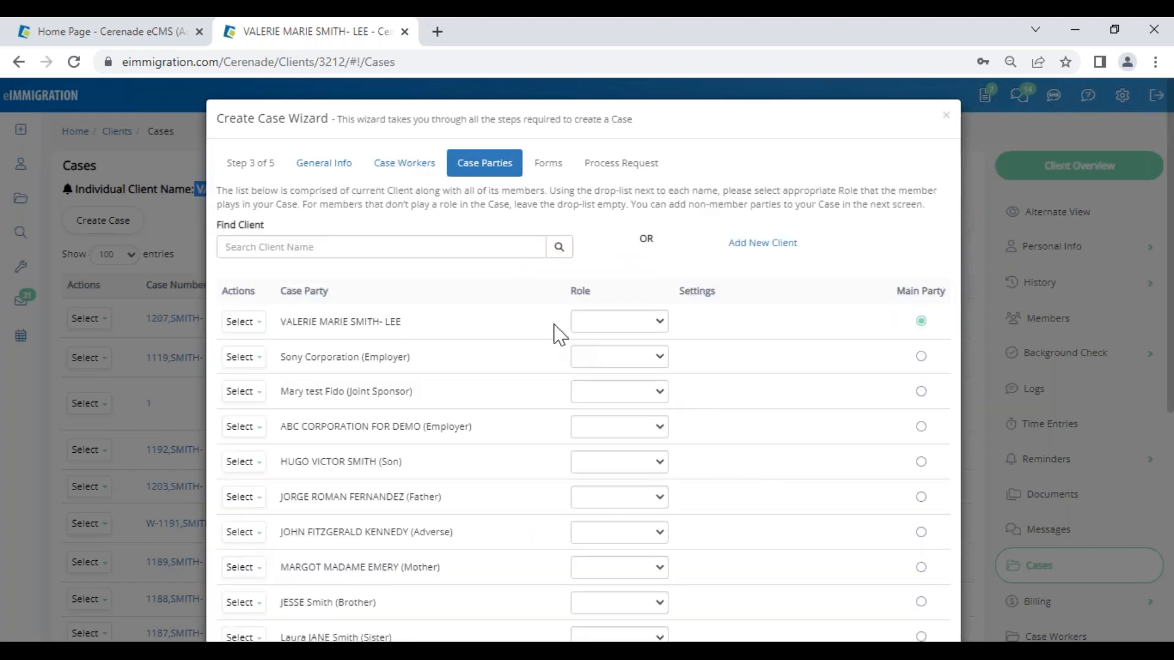
{"action": "left_click", "coordinate": [595, 320]}
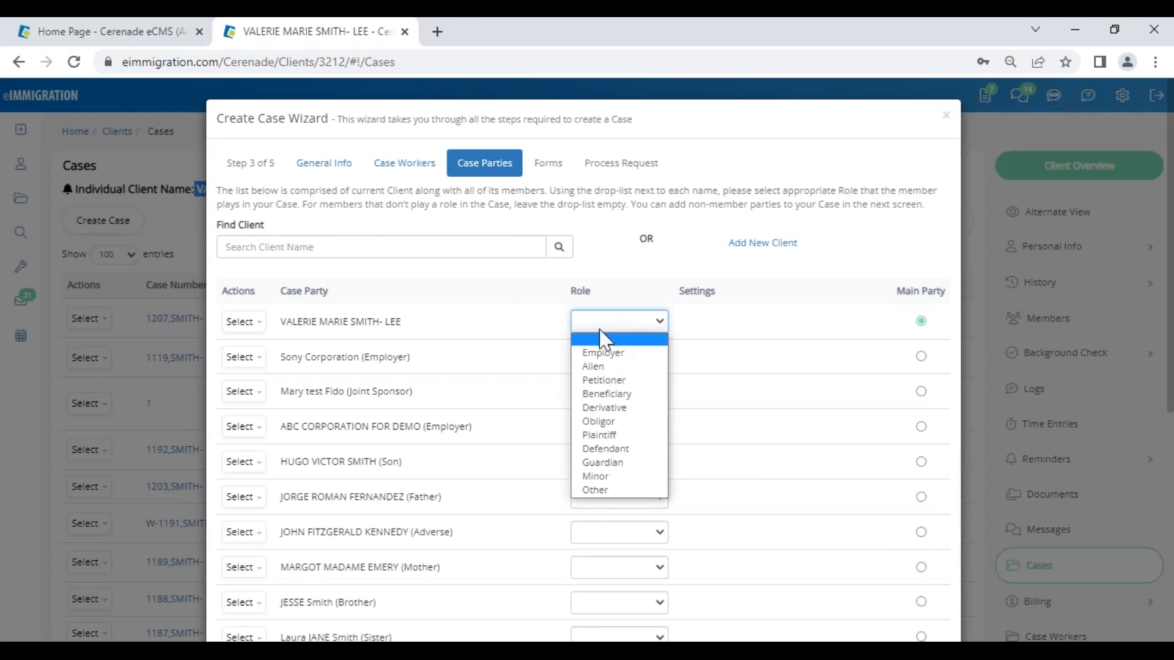
{"action": "left_click", "coordinate": [609, 368]}
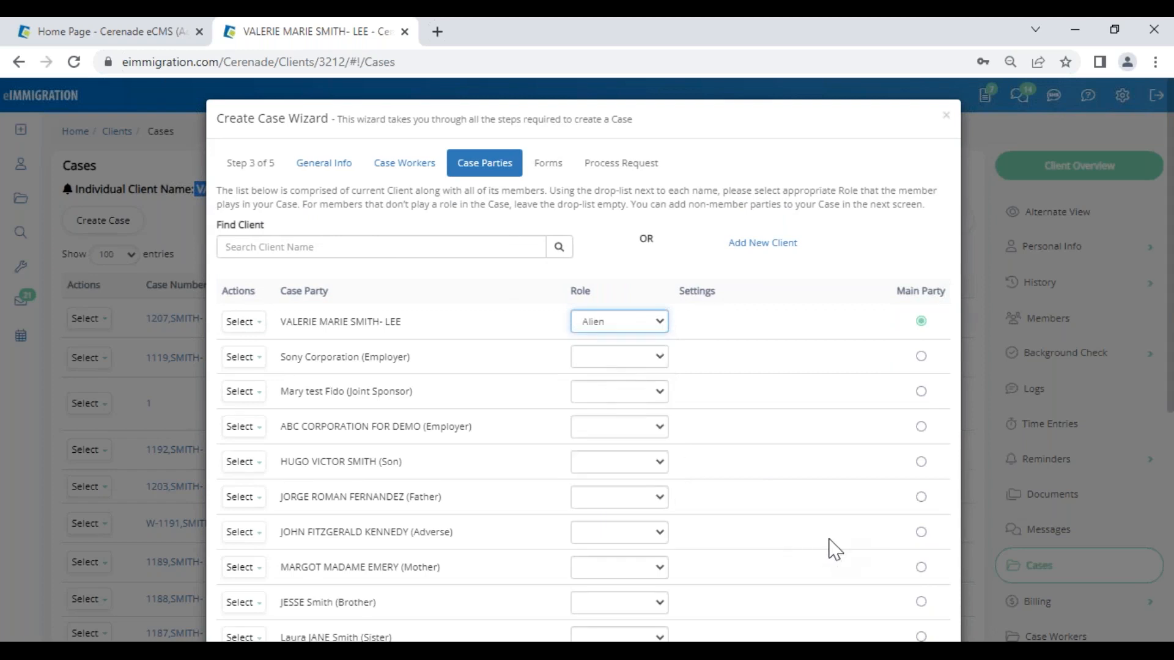
{"action": "scroll", "coordinate": [828, 548], "scroll_direction": "down", "scroll_amount": 6}
{"action": "left_click", "coordinate": [930, 599]}
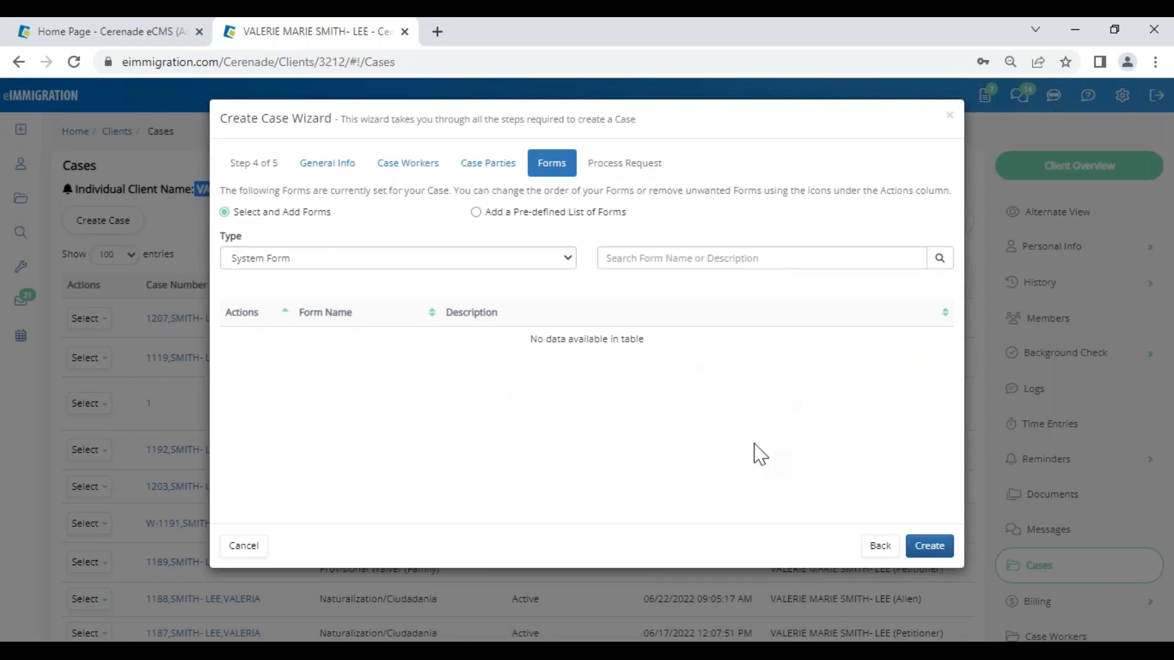
{"action": "left_click", "coordinate": [929, 547]}
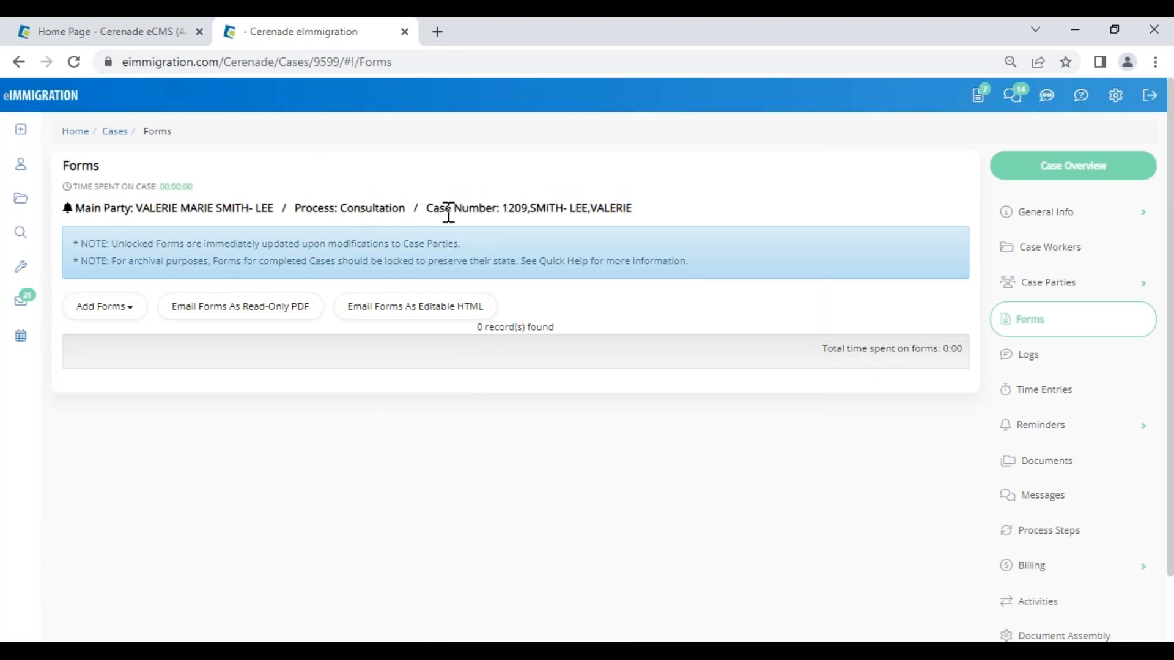
- Open the new case's Expenses / Charges and check the Initial Consultation item among the Consultation expenses to add
{"action": "left_click", "coordinate": [1046, 566]}
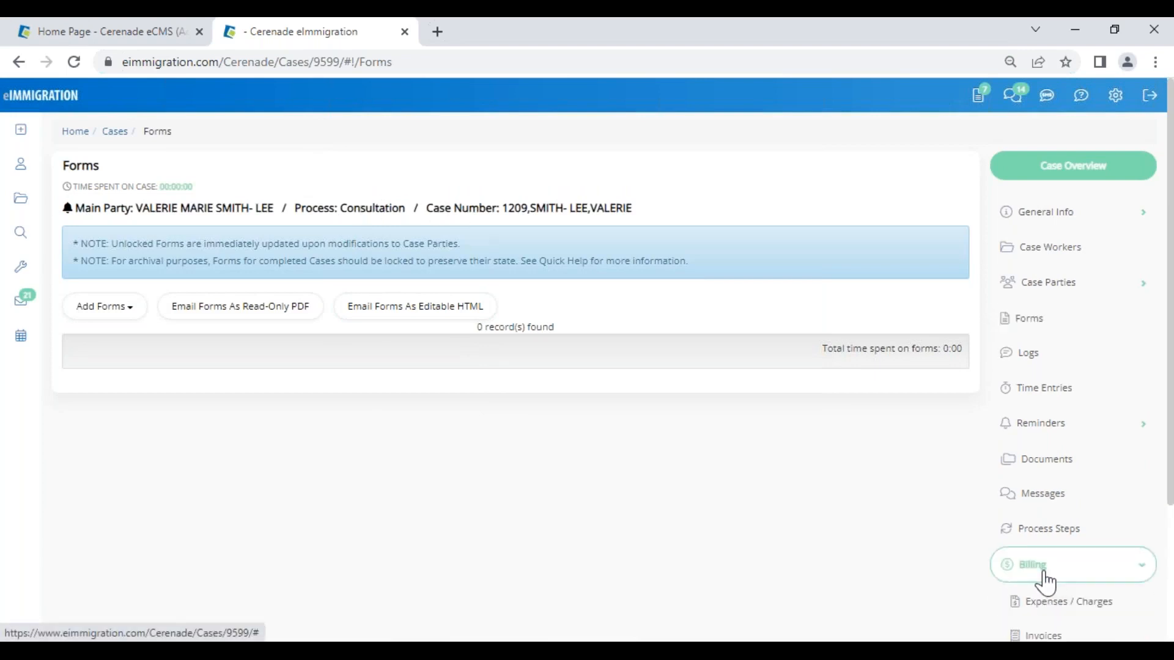
{"action": "left_click", "coordinate": [1053, 607]}
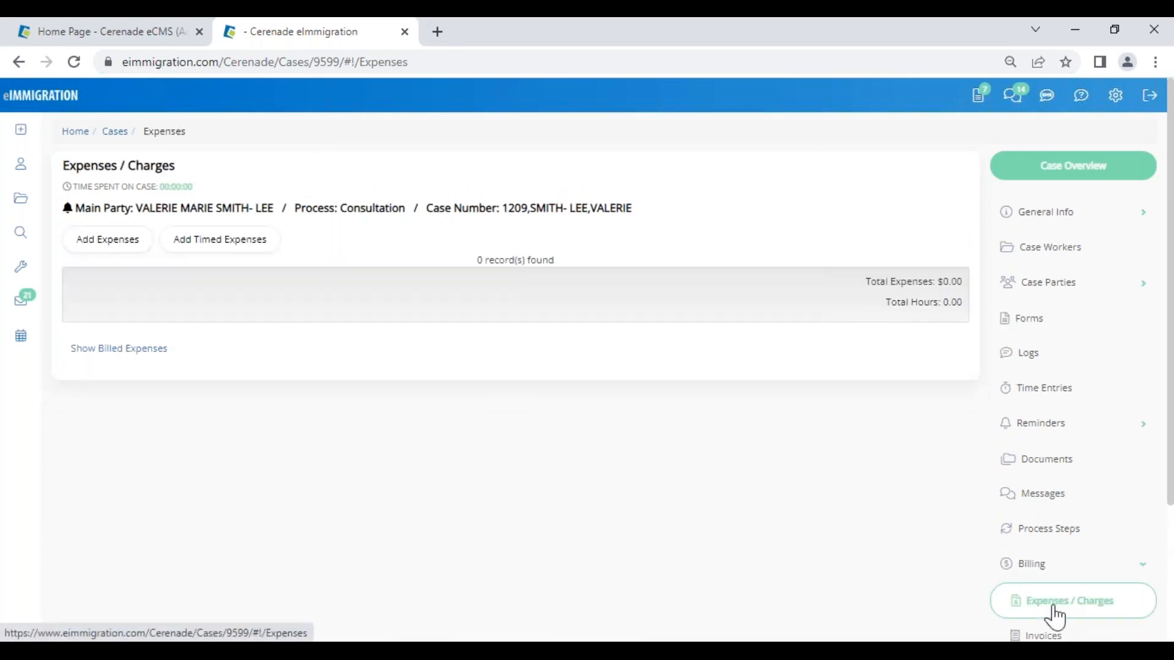
{"action": "left_click", "coordinate": [104, 245]}
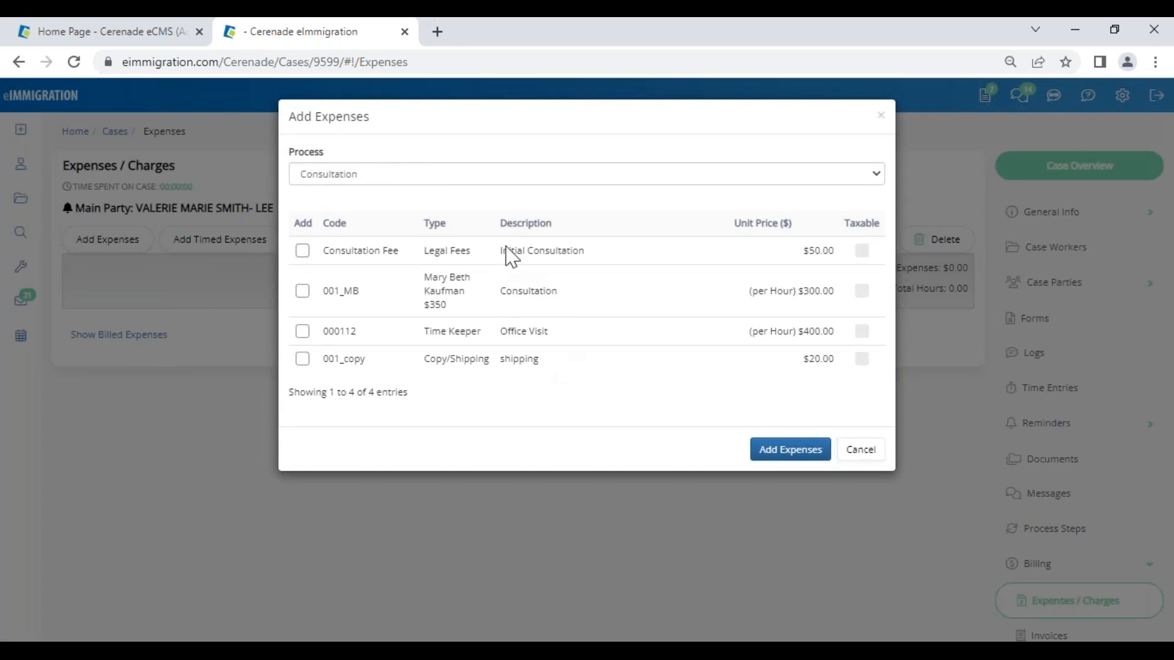
{"action": "left_click_drag", "start_coordinate": [500, 252], "coordinate": [596, 264]}
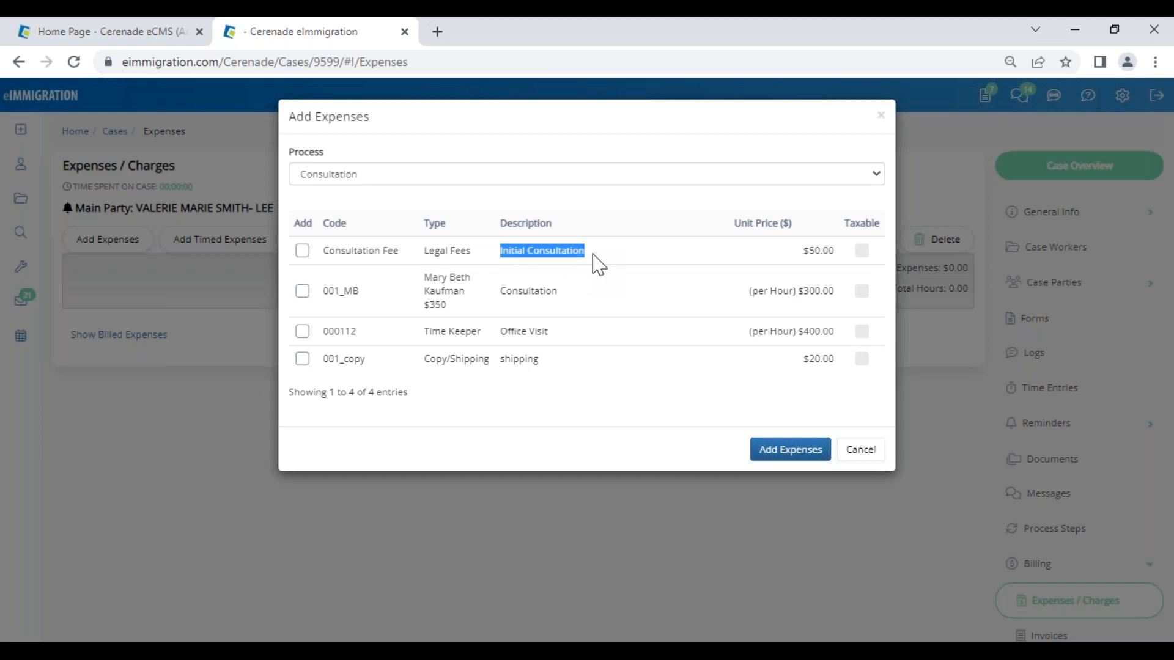
- Look through the expense items offered for the Adjustment of Status/ Ajuste de Estatus process
{"action": "left_click", "coordinate": [347, 180]}
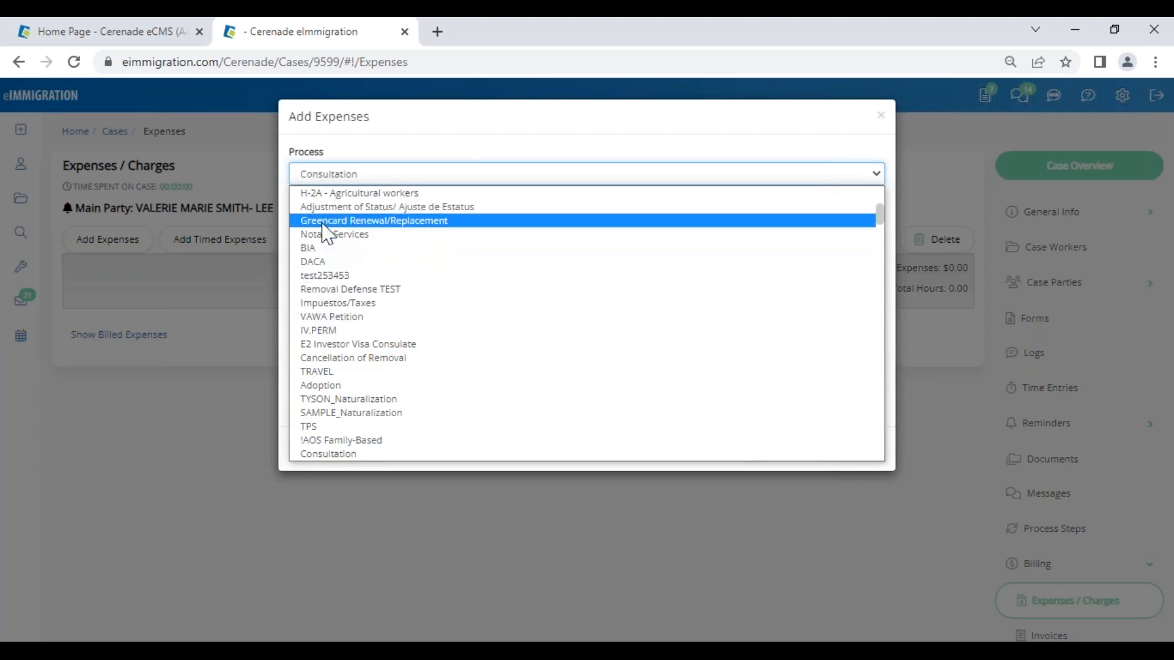
{"action": "left_click", "coordinate": [347, 207]}
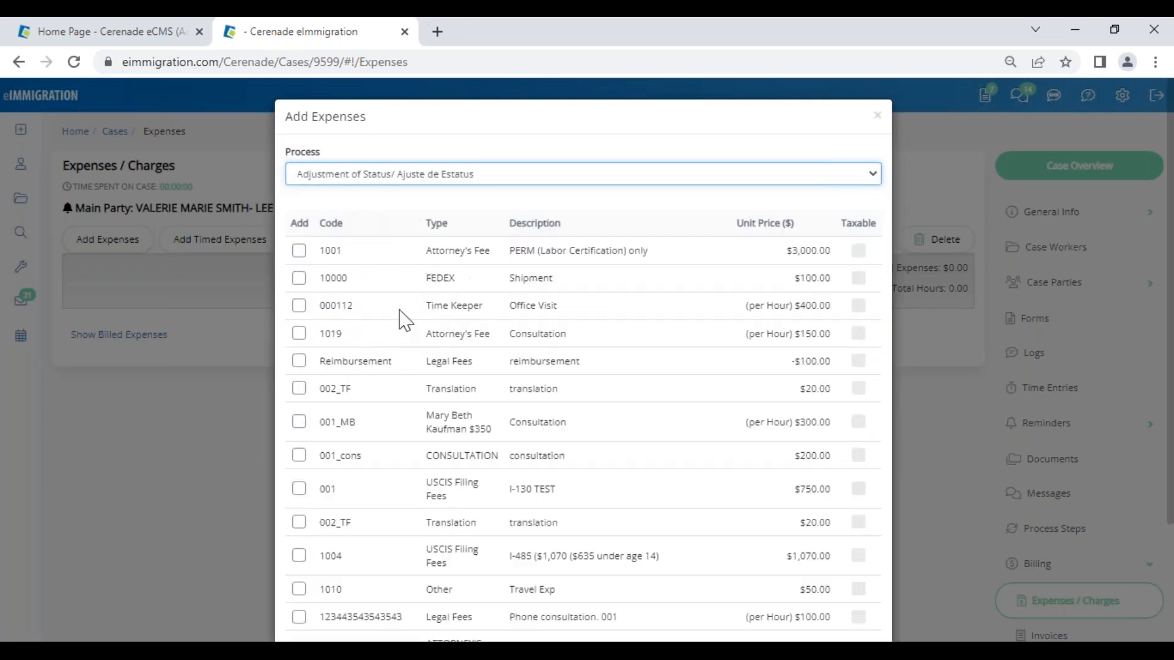
{"action": "scroll", "coordinate": [550, 495], "scroll_direction": "down", "scroll_amount": 3}
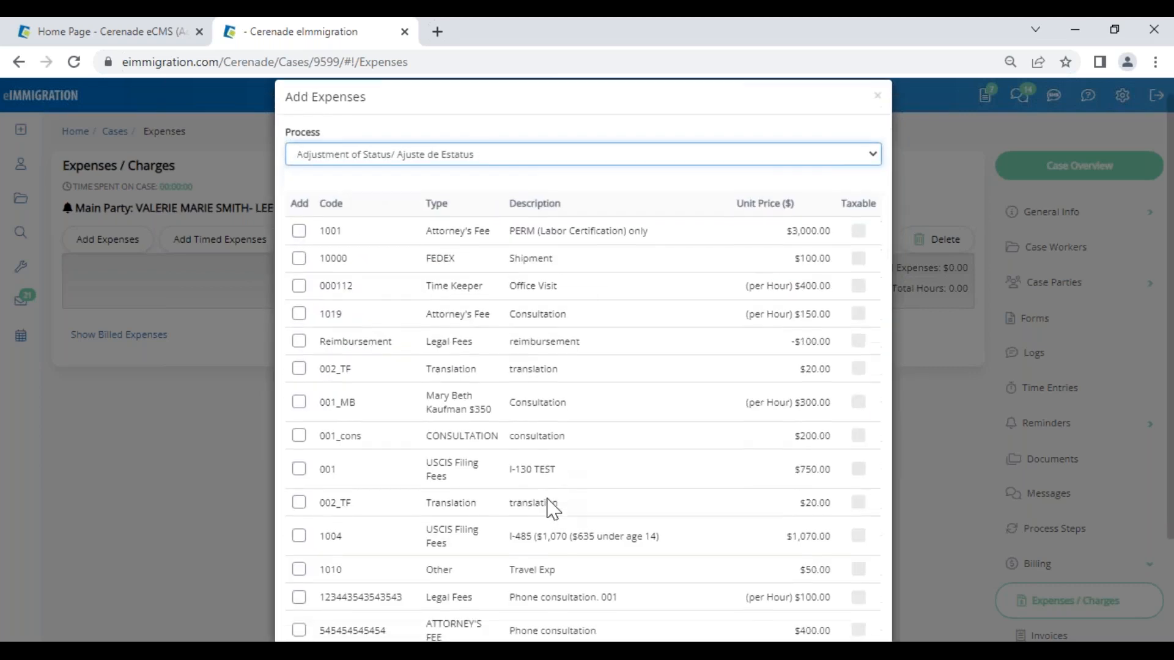
{"action": "left_click_drag", "start_coordinate": [431, 495], "coordinate": [610, 489]}
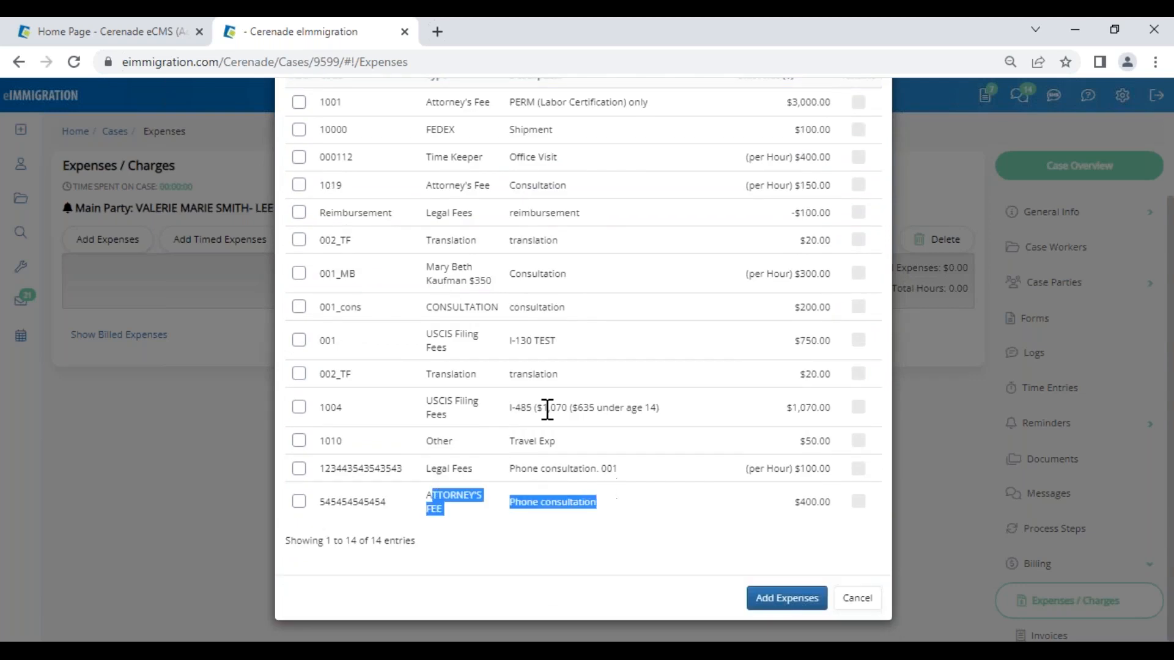
{"action": "scroll", "coordinate": [547, 410], "scroll_direction": "up", "scroll_amount": 3}
- View the expense items offered for the DIVORCE process and then for the IV.I-130(Foreign Beneficiary) process
{"action": "left_click", "coordinate": [370, 178]}
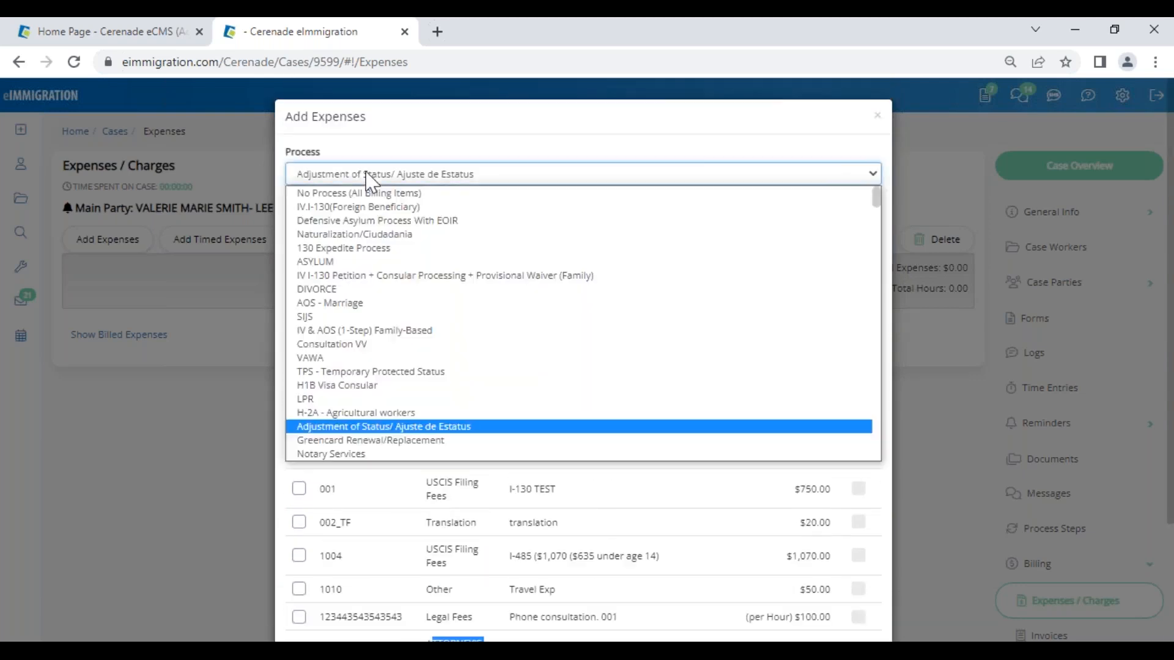
{"action": "left_click", "coordinate": [324, 290]}
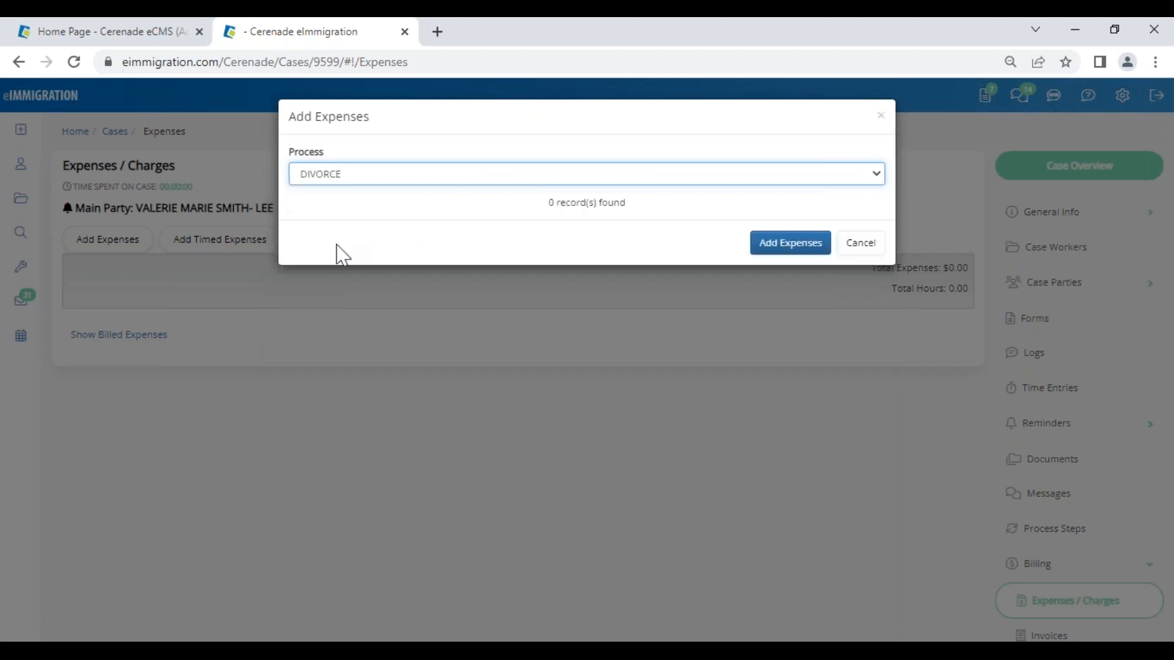
{"action": "triple_click", "coordinate": [587, 205]}
{"action": "left_click", "coordinate": [374, 179]}
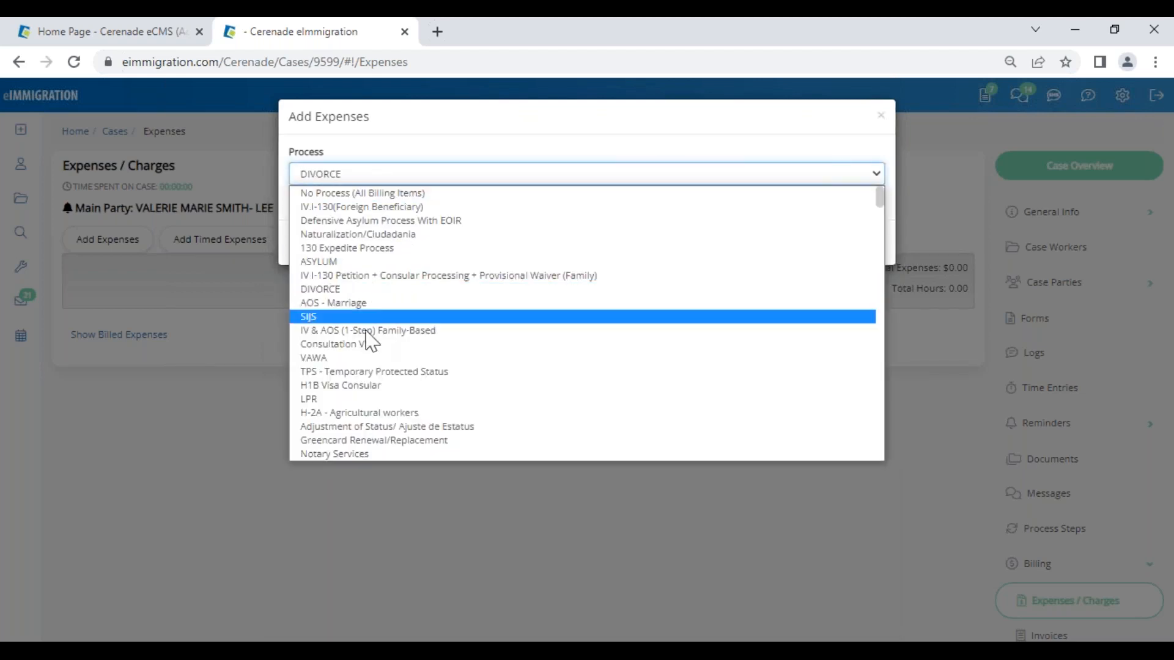
{"action": "left_click", "coordinate": [335, 206]}
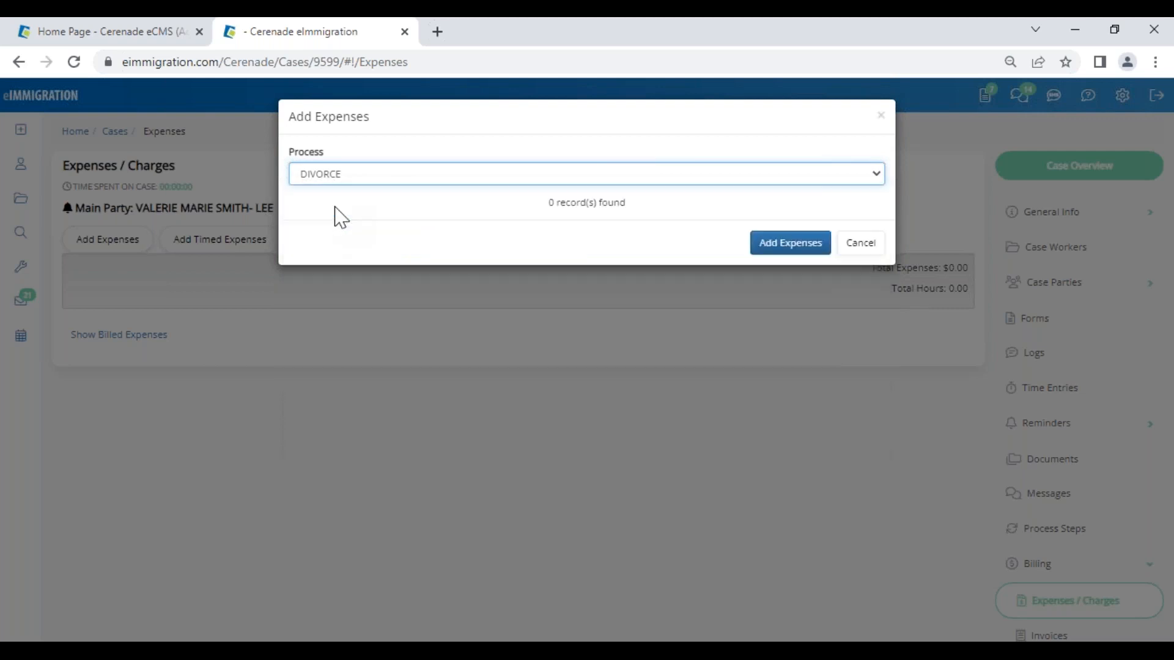
- List the billing items under No Process (All Billing Items) and add the MASTER/GENERAL expense to the case
{"action": "left_click", "coordinate": [367, 176]}
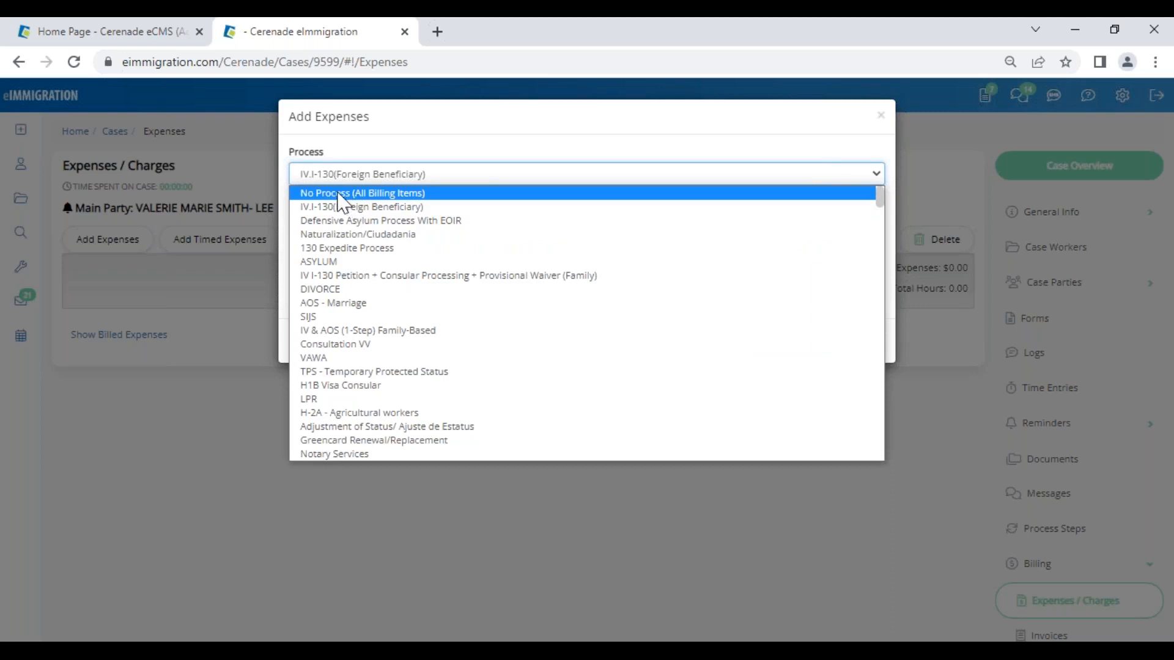
{"action": "left_click", "coordinate": [388, 195]}
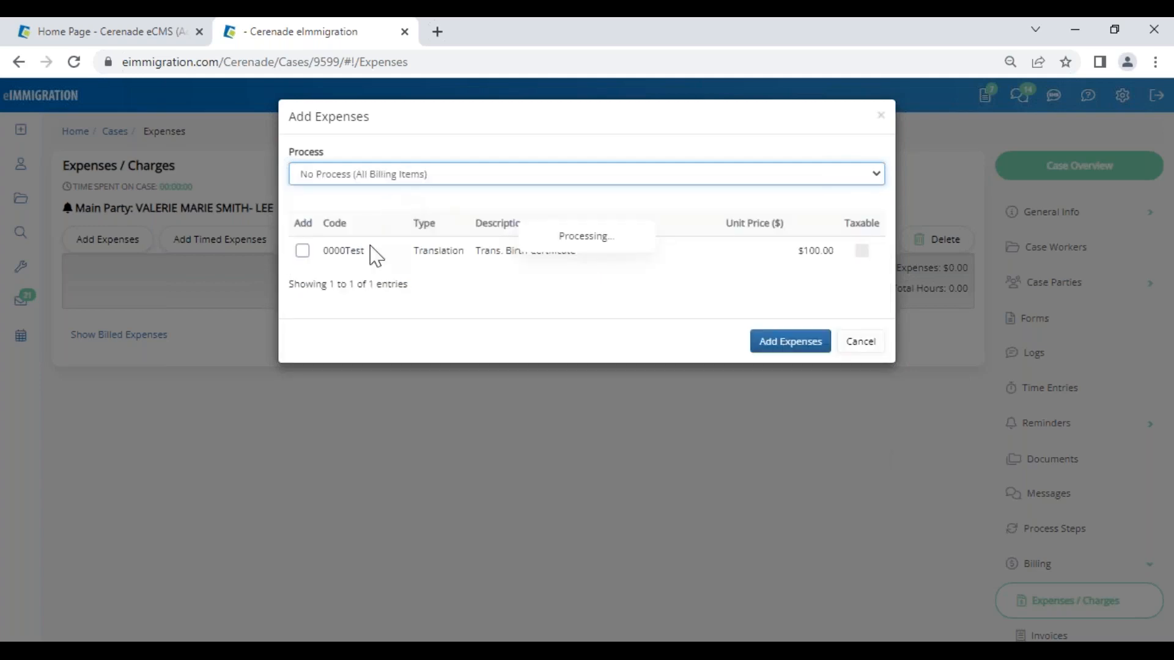
{"action": "scroll", "coordinate": [374, 398], "scroll_direction": "down", "scroll_amount": 20}
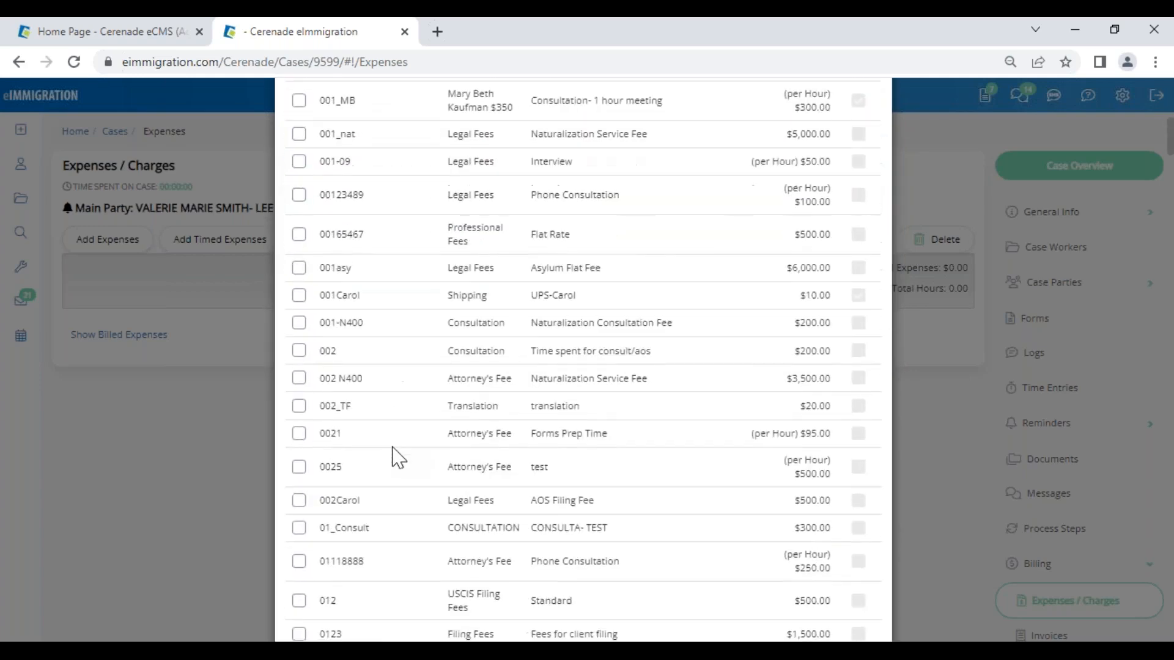
{"action": "scroll", "coordinate": [397, 459], "scroll_direction": "down", "scroll_amount": 20}
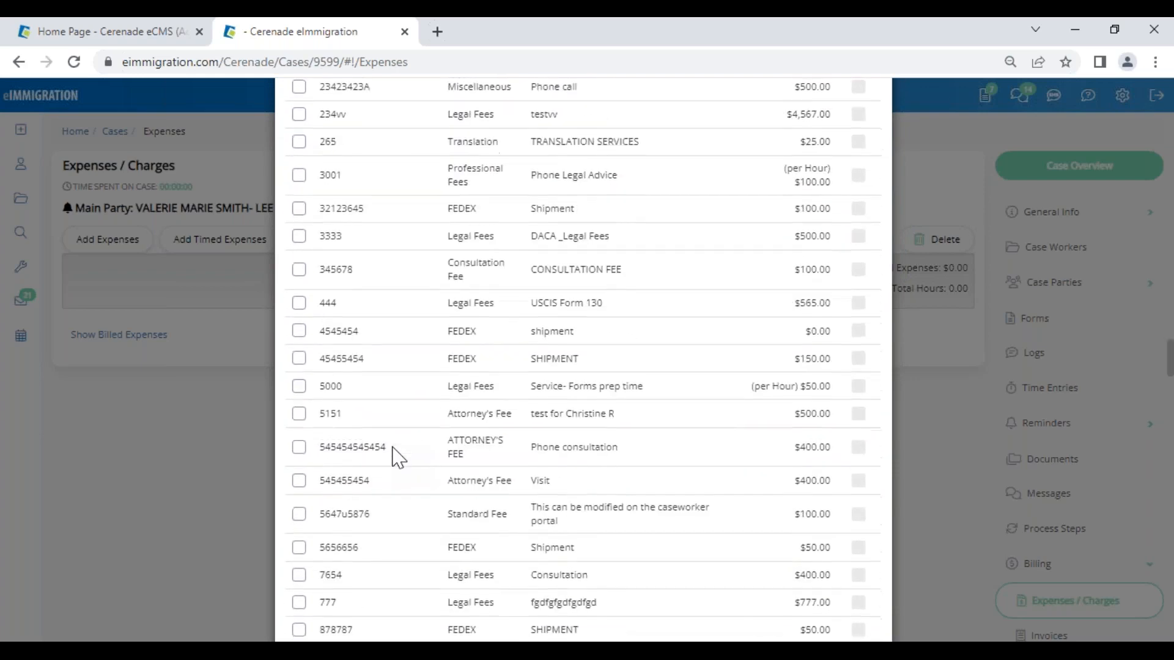
{"action": "scroll", "coordinate": [397, 459], "scroll_direction": "down", "scroll_amount": 4}
{"action": "scroll", "coordinate": [379, 428], "scroll_direction": "up", "scroll_amount": 3}
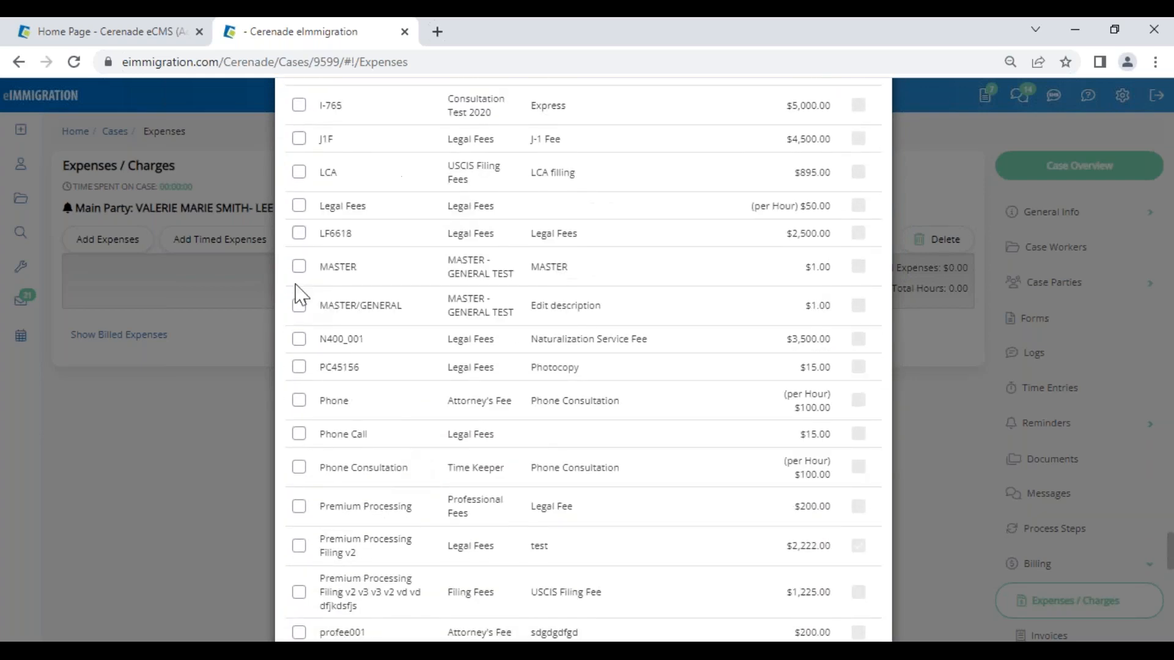
{"action": "left_click", "coordinate": [299, 306]}
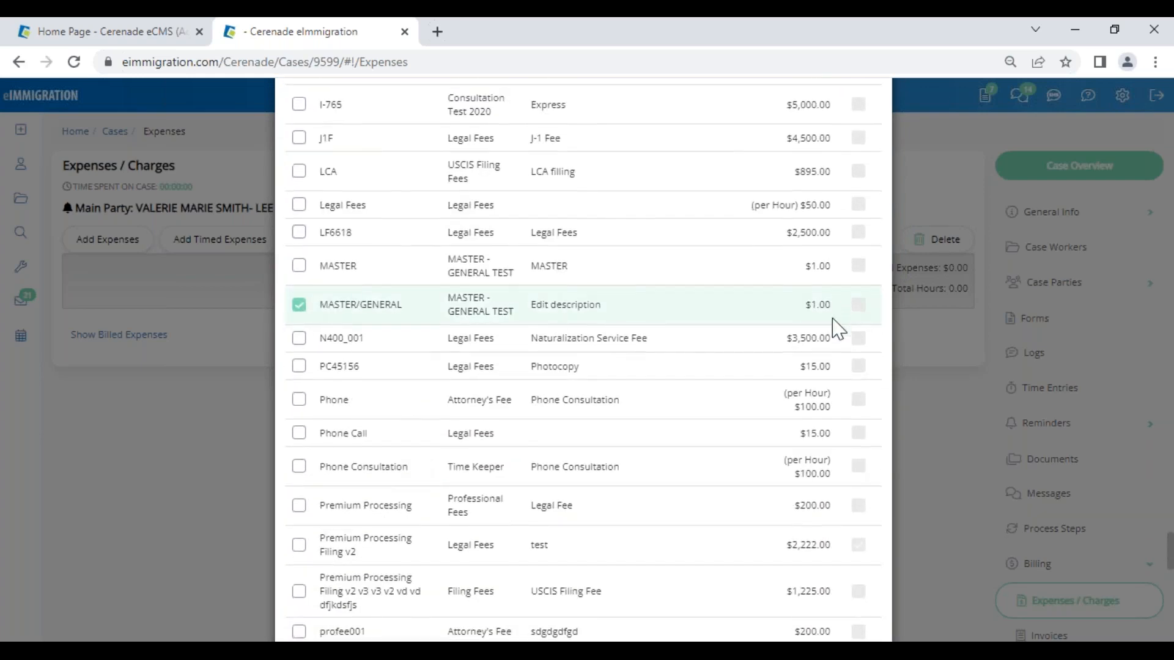
{"action": "scroll", "coordinate": [825, 459], "scroll_direction": "down", "scroll_amount": 15}
{"action": "left_click", "coordinate": [787, 599]}
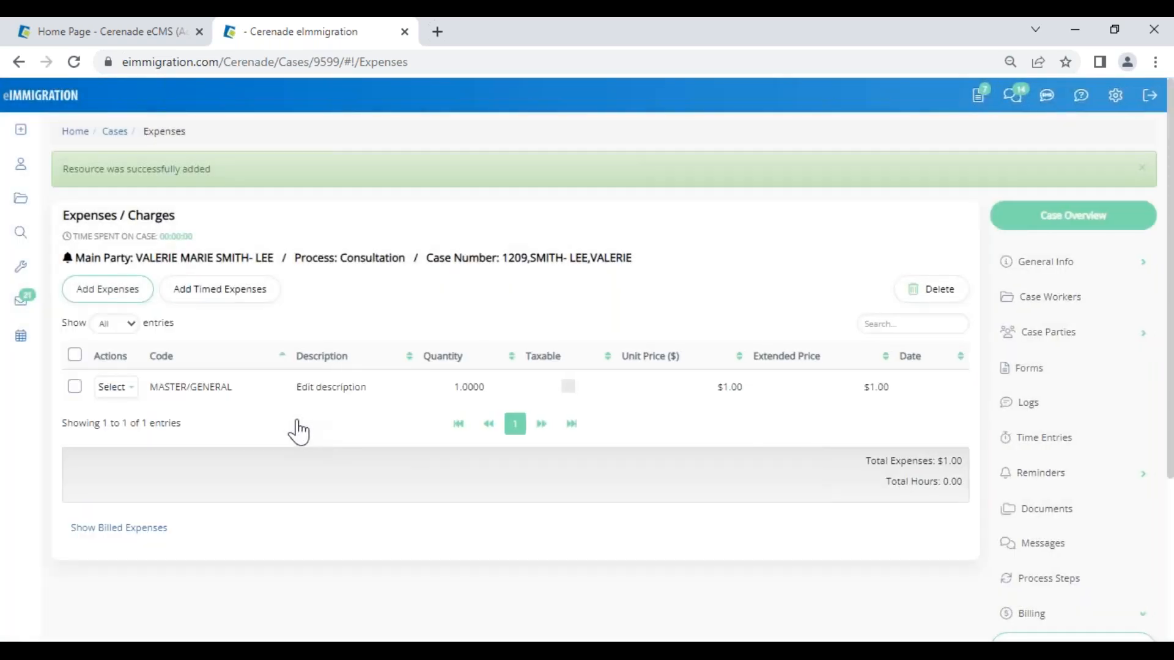
- Edit the MASTER/GENERAL expense, set its description to "flat fee for AOS" and its unit price to 5600, and save
{"action": "left_click", "coordinate": [115, 387]}
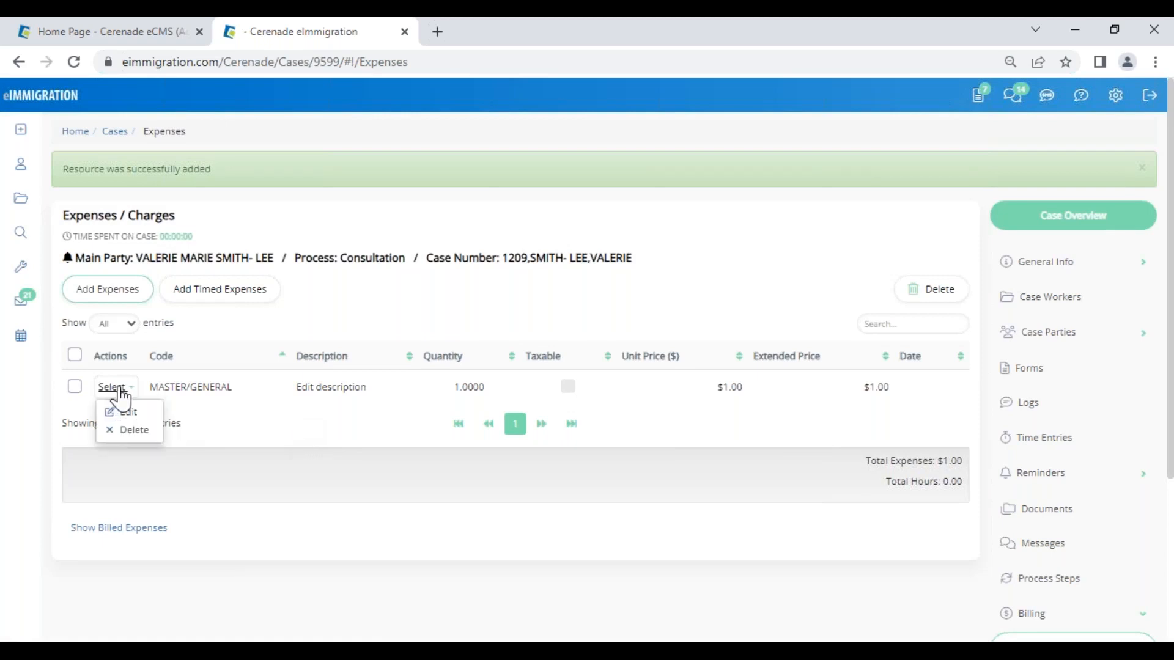
{"action": "left_click", "coordinate": [149, 397]}
{"action": "left_click", "coordinate": [130, 413]}
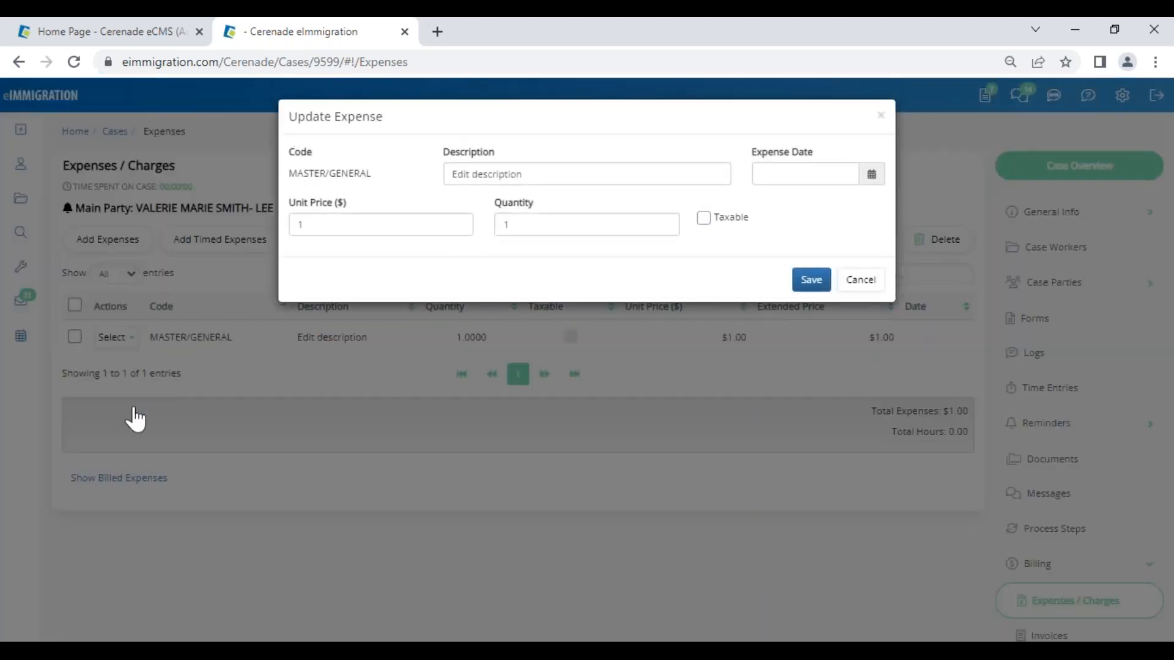
{"action": "left_click_drag", "start_coordinate": [542, 174], "coordinate": [282, 141]}
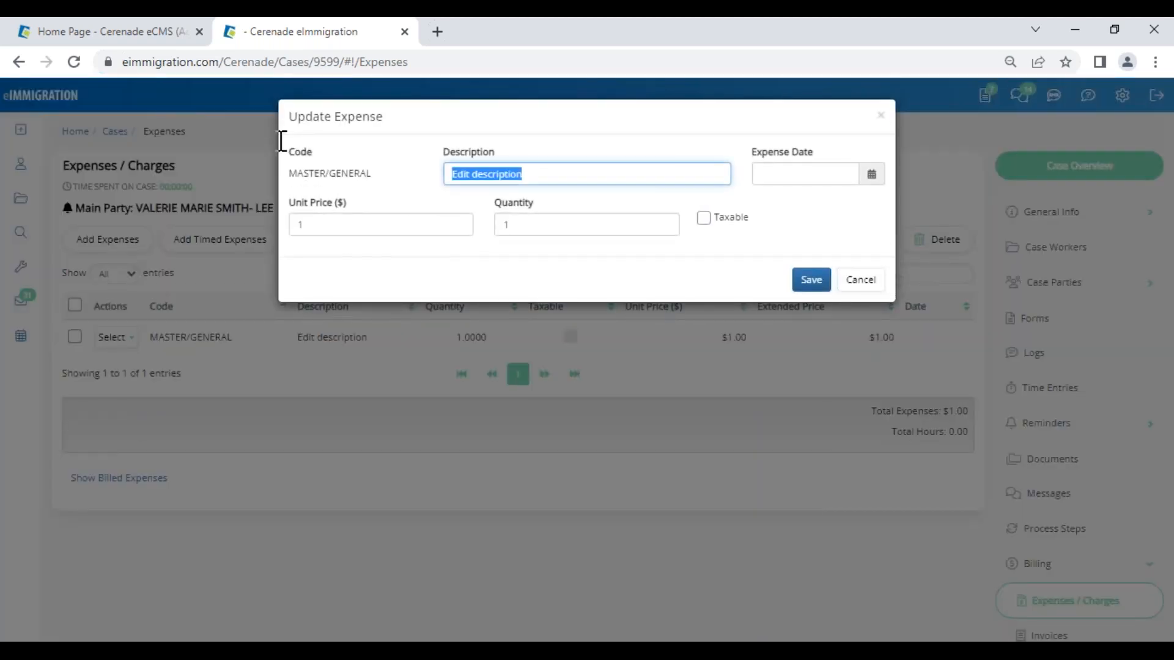
{"action": "type", "text": "flat fee for AOS"}
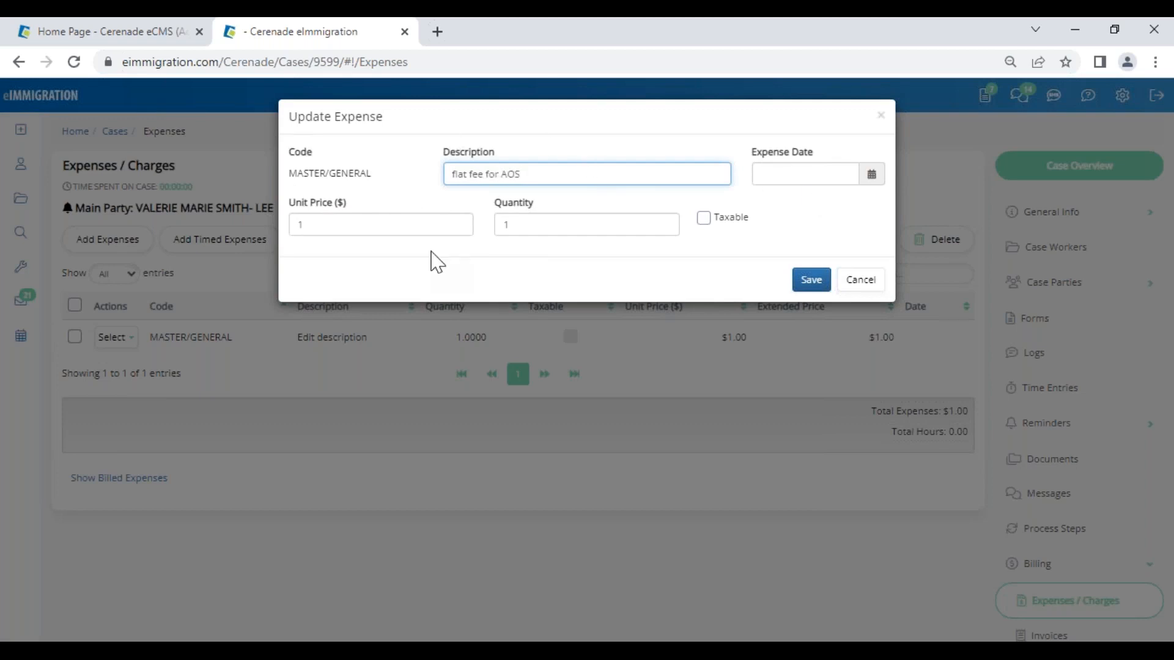
{"action": "left_click_drag", "start_coordinate": [325, 225], "coordinate": [160, 208]}
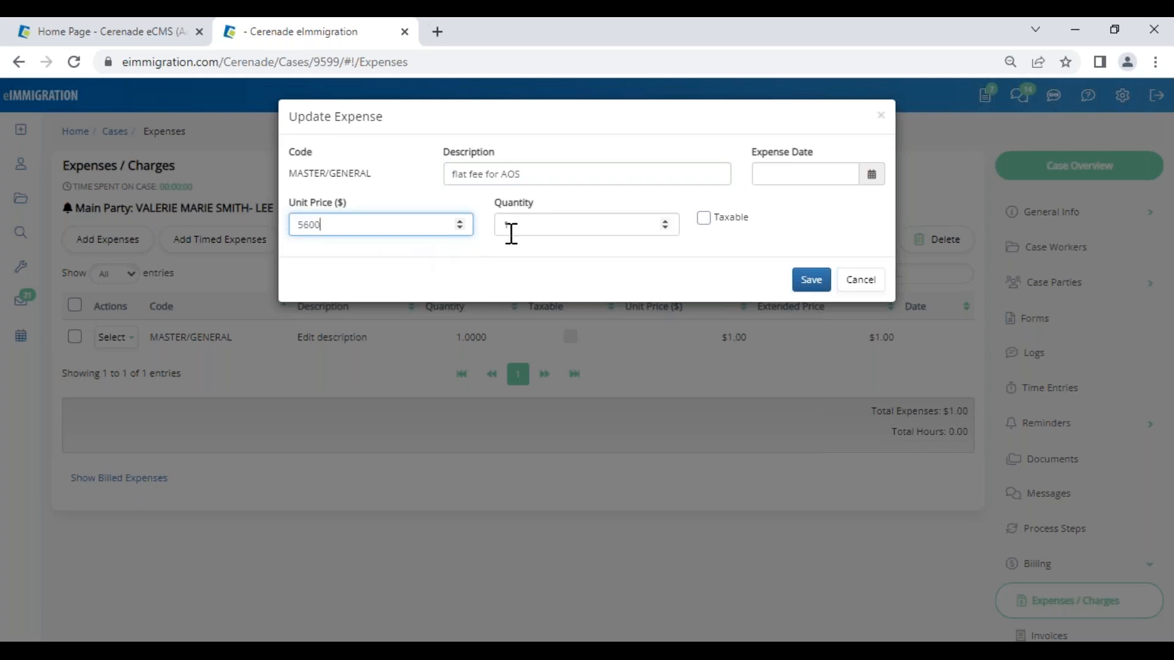
{"action": "left_click", "coordinate": [813, 280]}
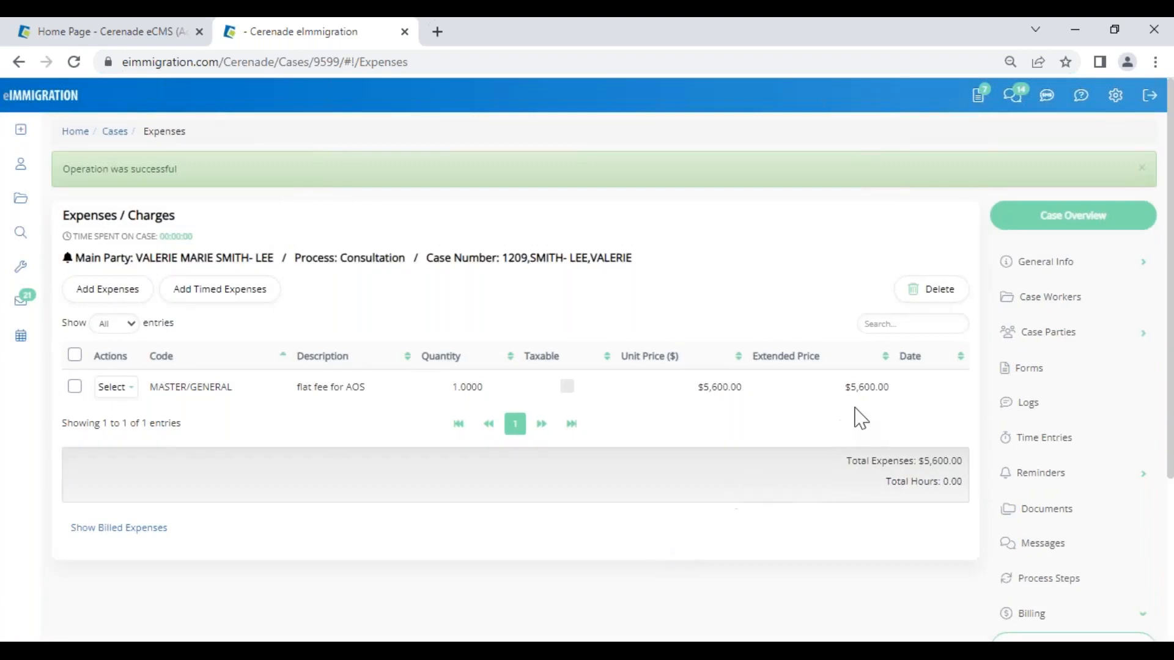
{"action": "left_click_drag", "start_coordinate": [154, 387], "coordinate": [247, 392]}
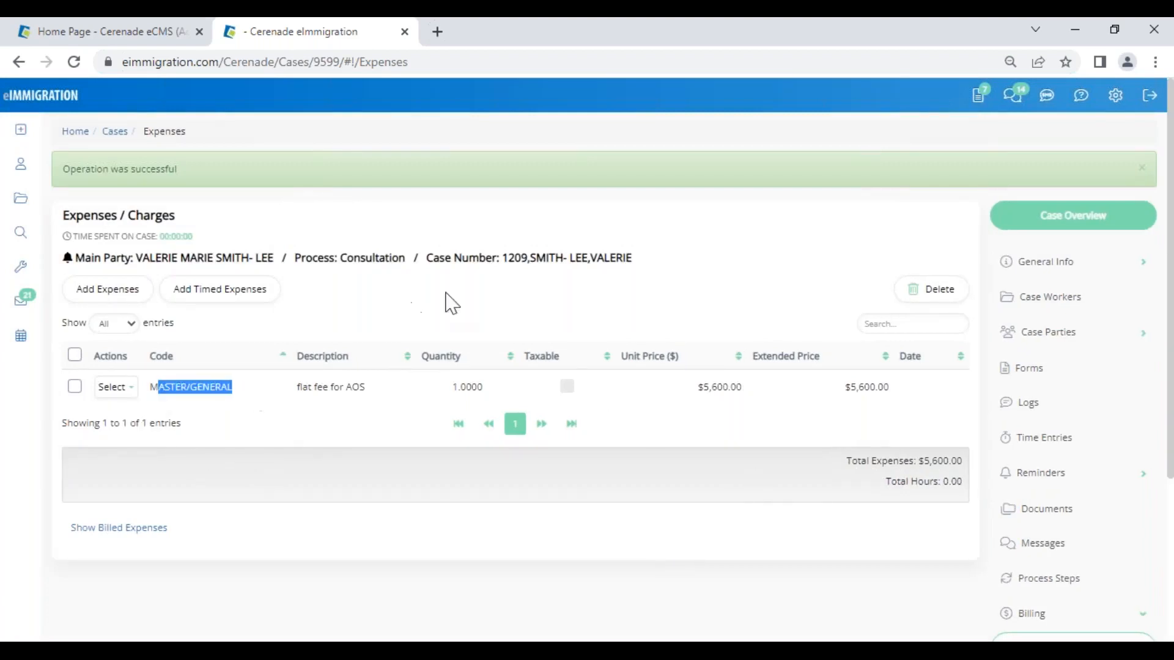
{"action": "left_click", "coordinate": [517, 312]}
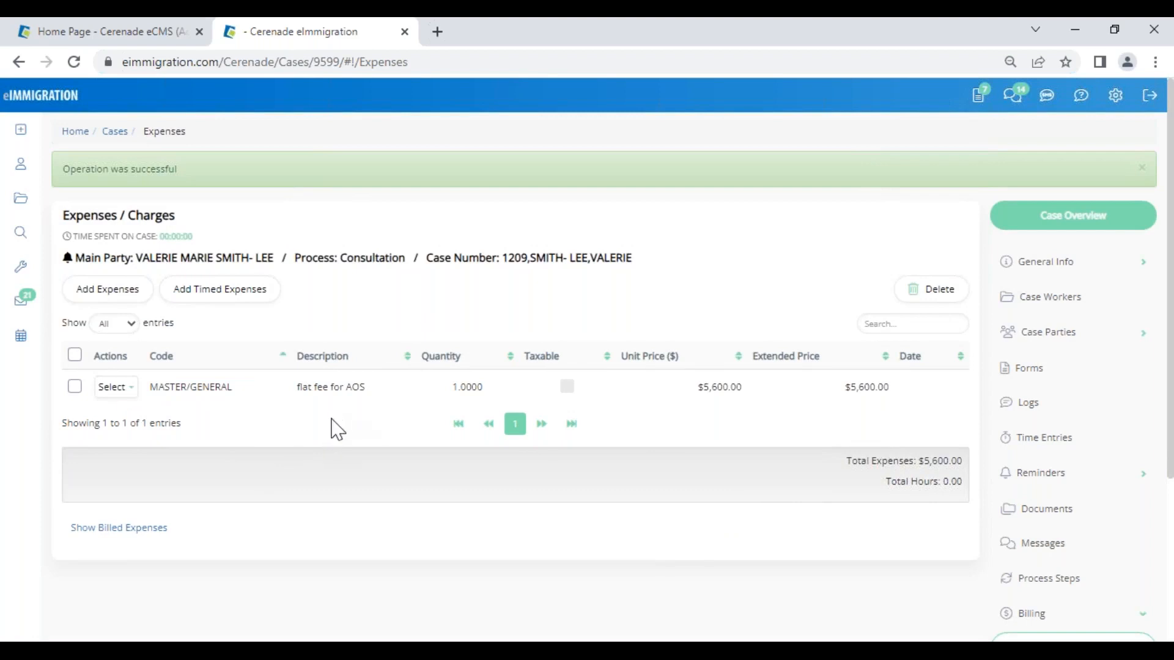
- Start a new invoice in the case's invoices and view which clients can be billed
{"action": "scroll", "coordinate": [1074, 598], "scroll_direction": "down", "scroll_amount": 2}
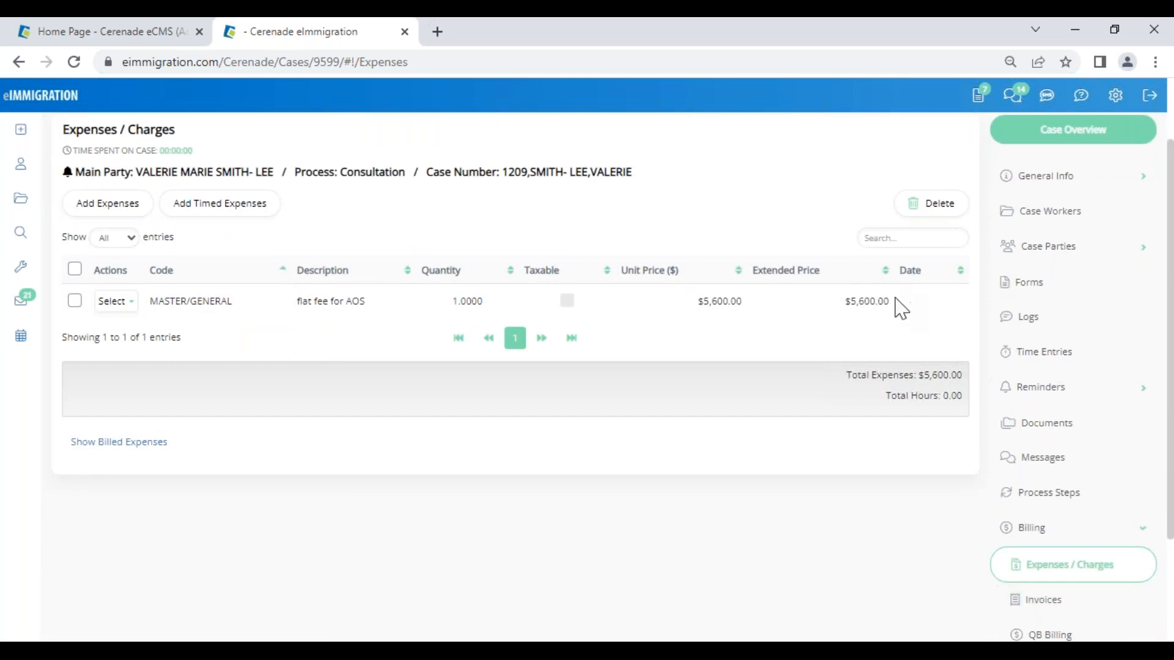
{"action": "left_click_drag", "start_coordinate": [893, 302], "coordinate": [850, 315]}
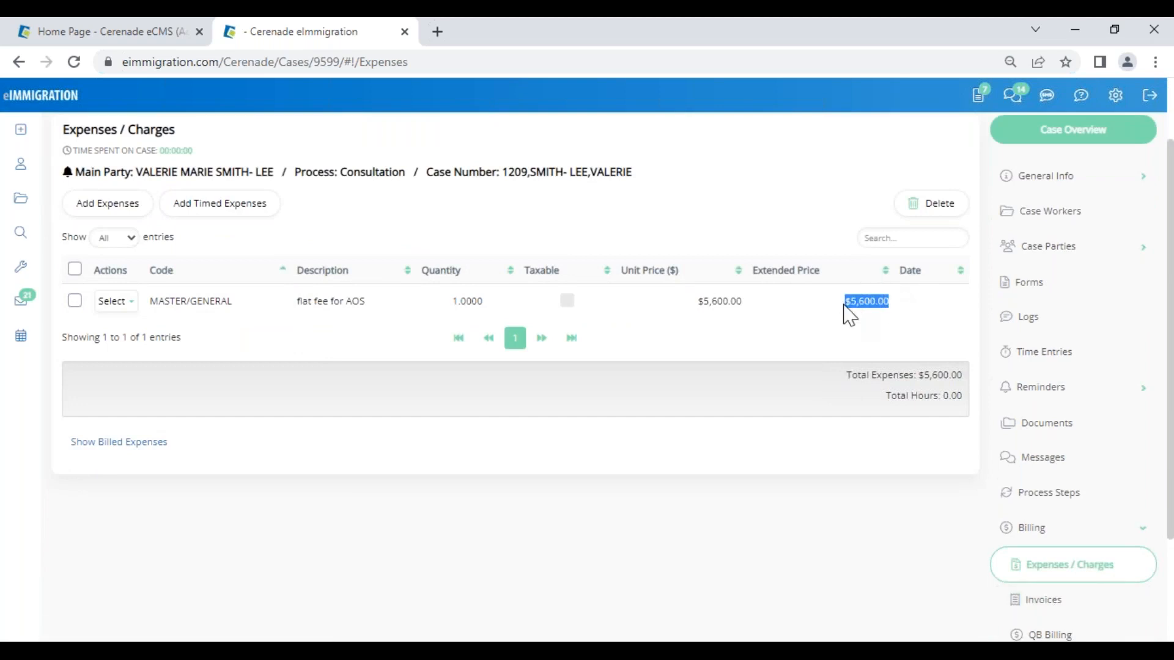
{"action": "left_click", "coordinate": [1041, 602]}
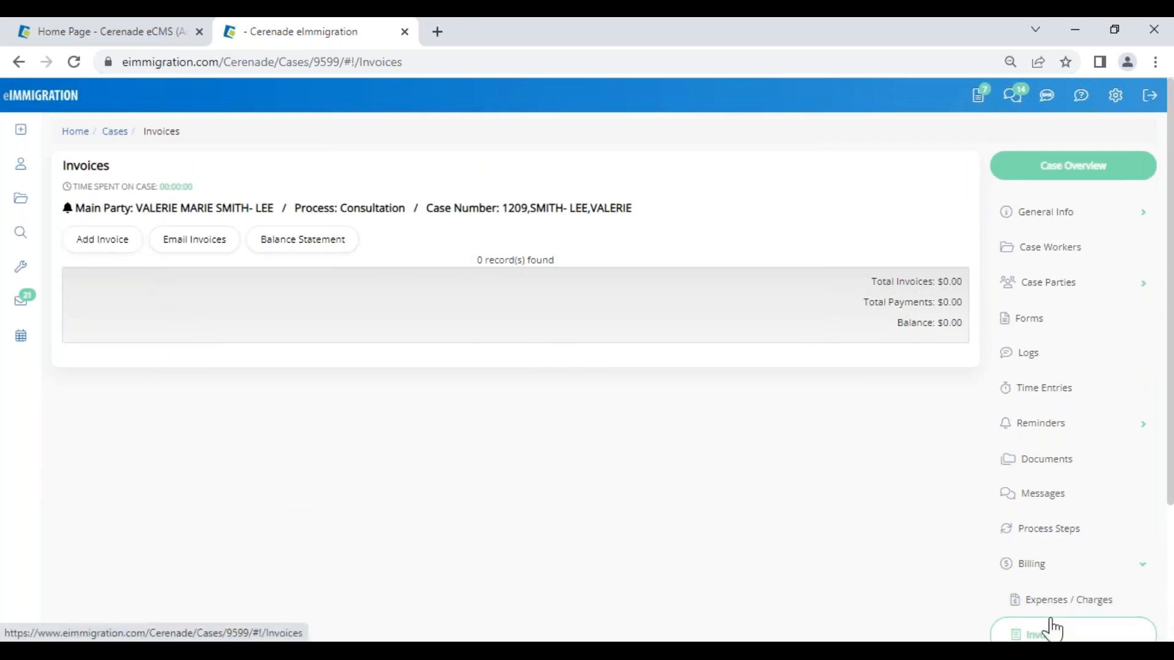
{"action": "left_click", "coordinate": [119, 254]}
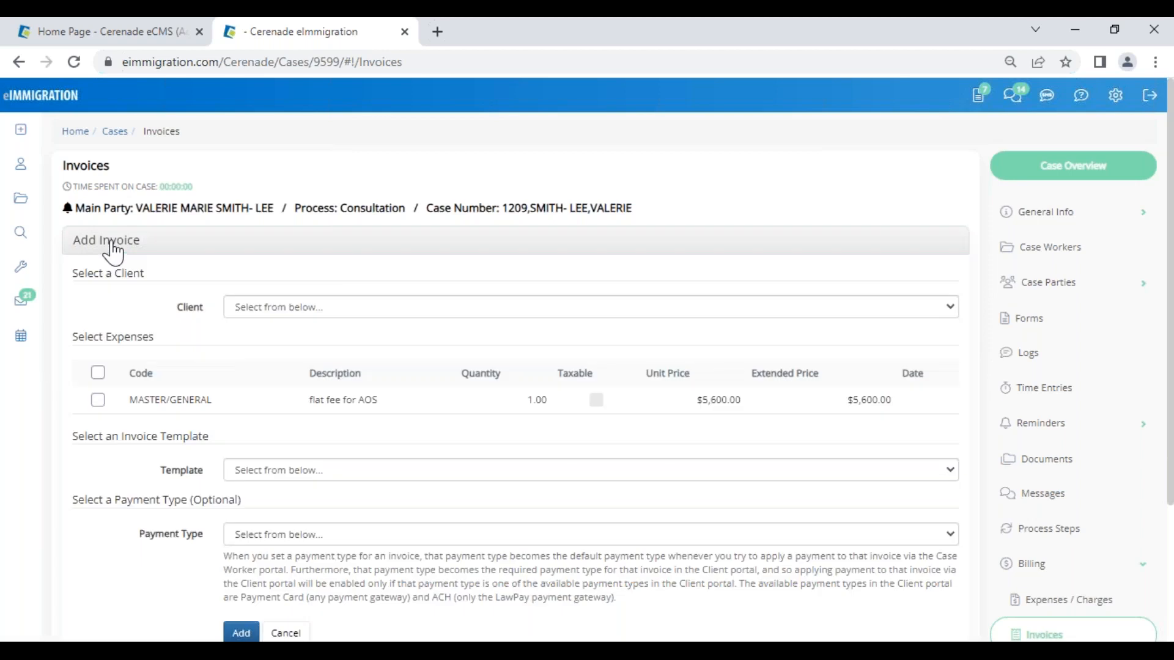
{"action": "left_click", "coordinate": [274, 313]}
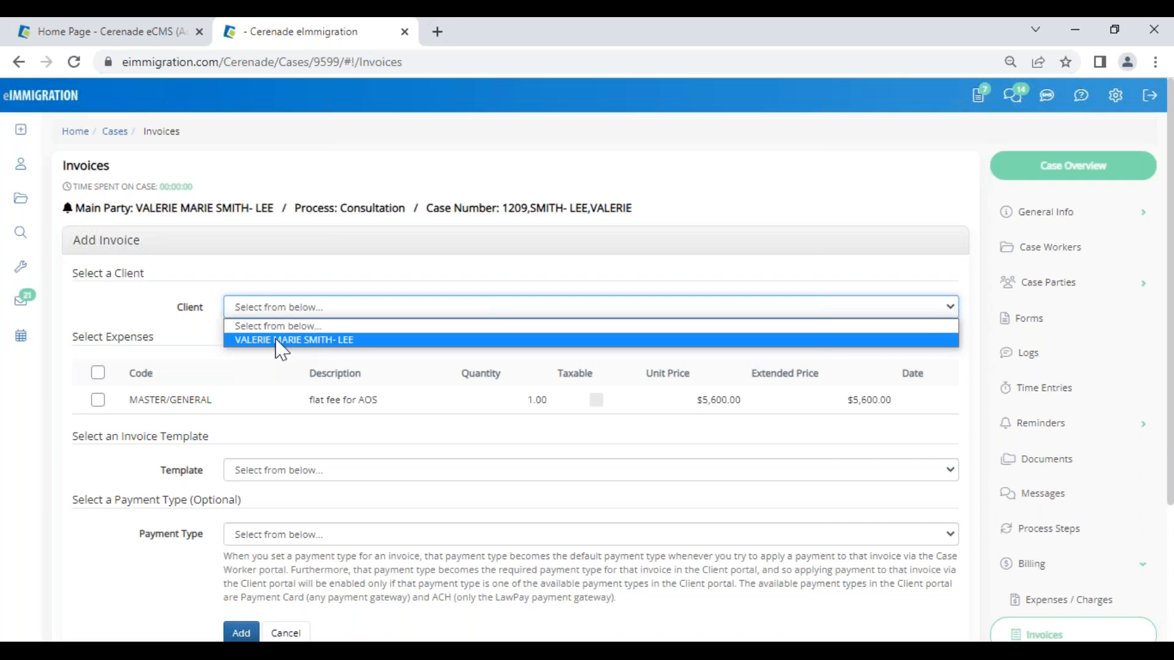
- Open the case parties and look at the form for linking another party, without linking anyone
{"action": "left_click", "coordinate": [1029, 290]}
{"action": "left_click", "coordinate": [1033, 318]}
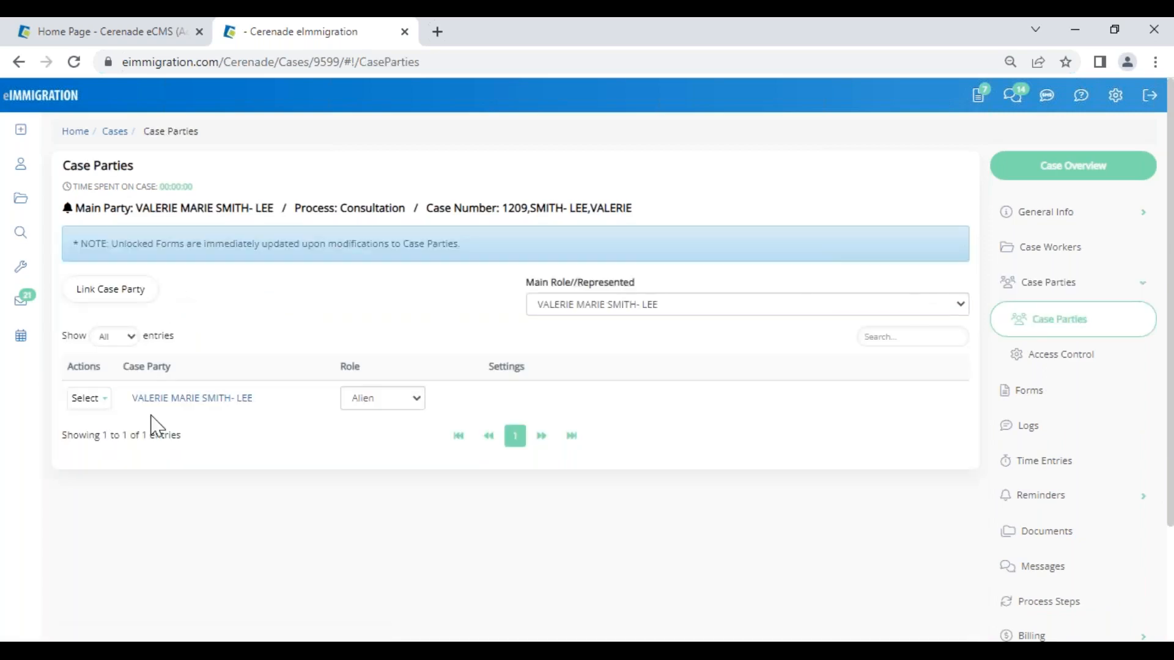
{"action": "left_click", "coordinate": [107, 288]}
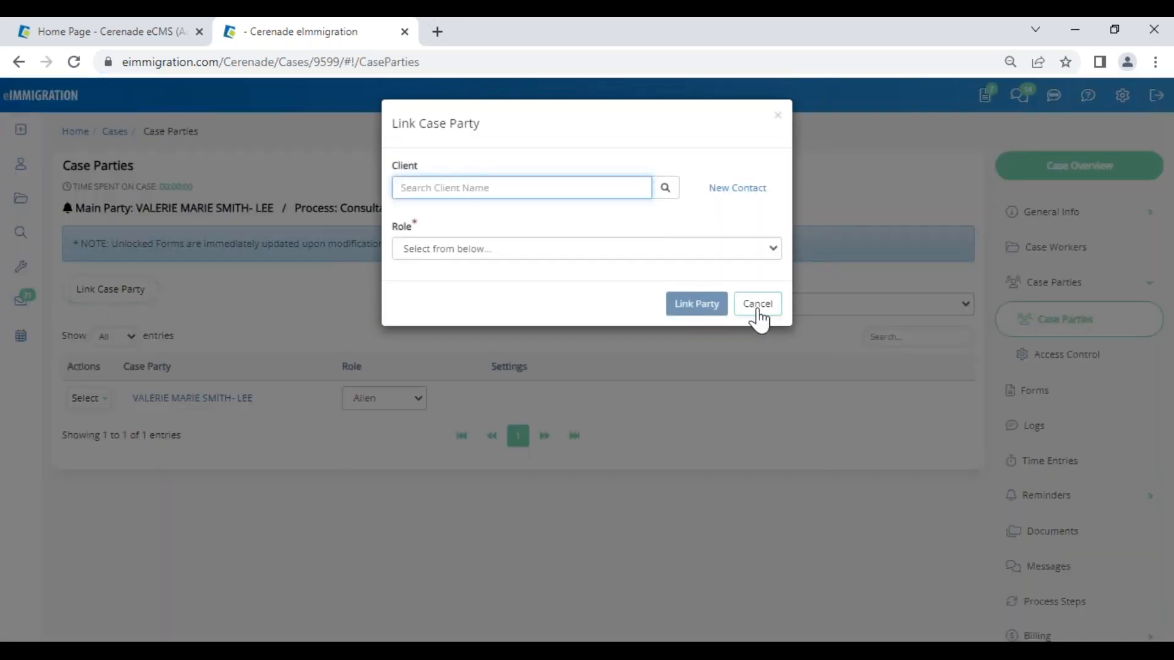
{"action": "left_click", "coordinate": [758, 303]}
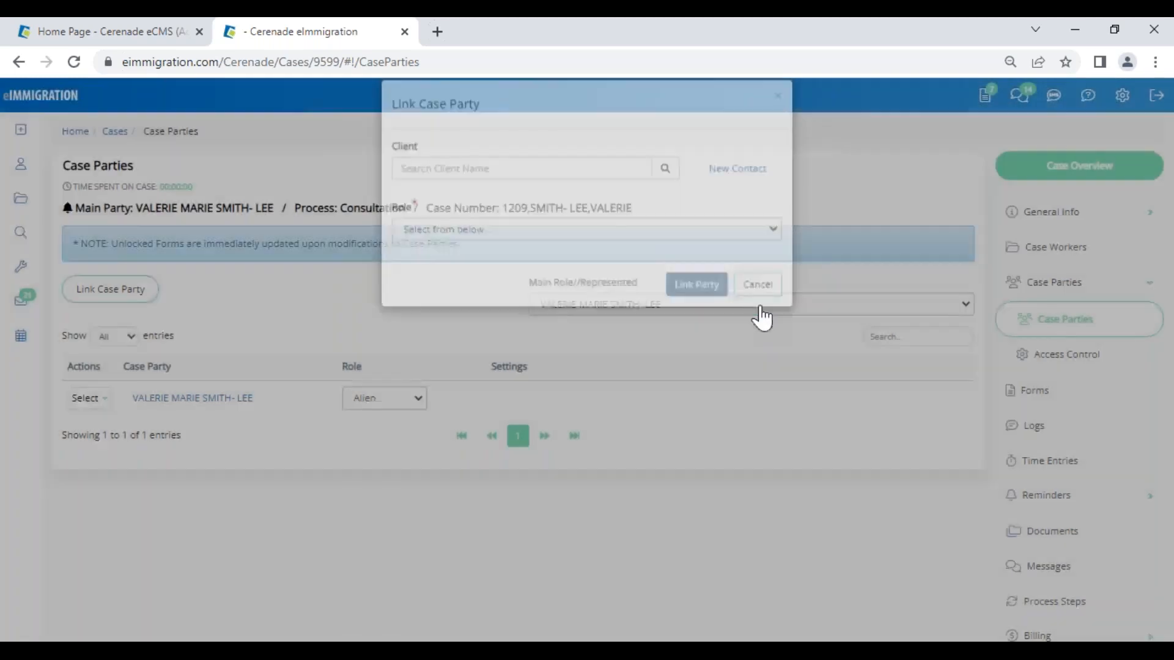
- Start a new invoice for the case's client with the MASTER/GENERAL expense and the Default Invoice template
{"action": "scroll", "coordinate": [1052, 551], "scroll_direction": "down", "scroll_amount": 1}
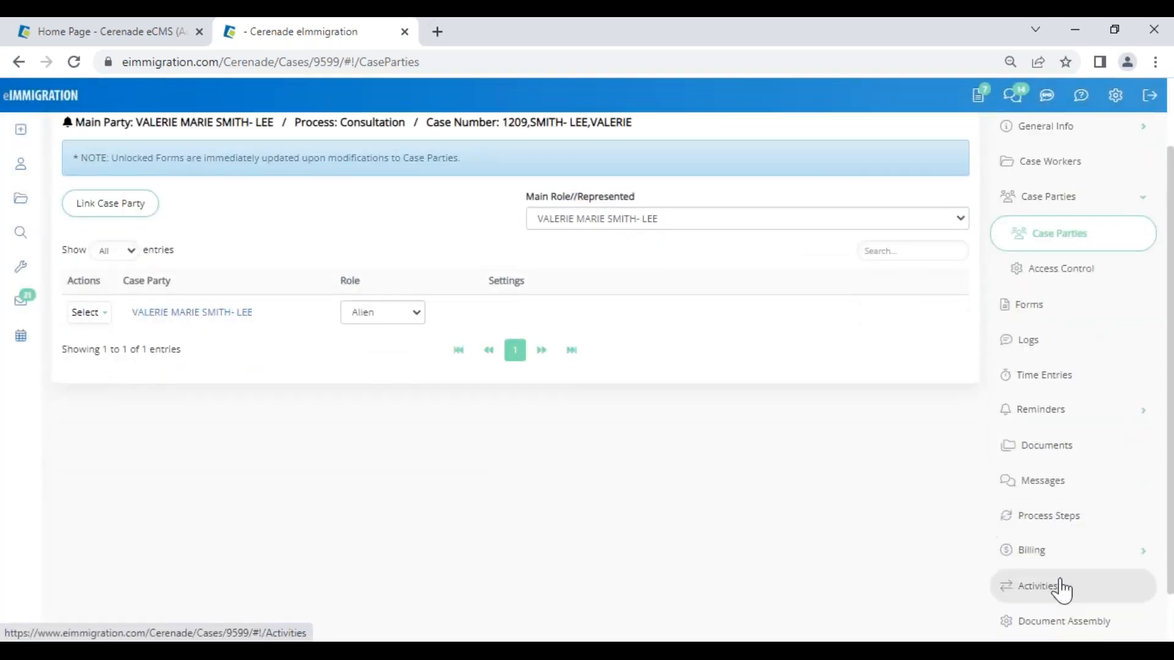
{"action": "left_click", "coordinate": [1047, 556]}
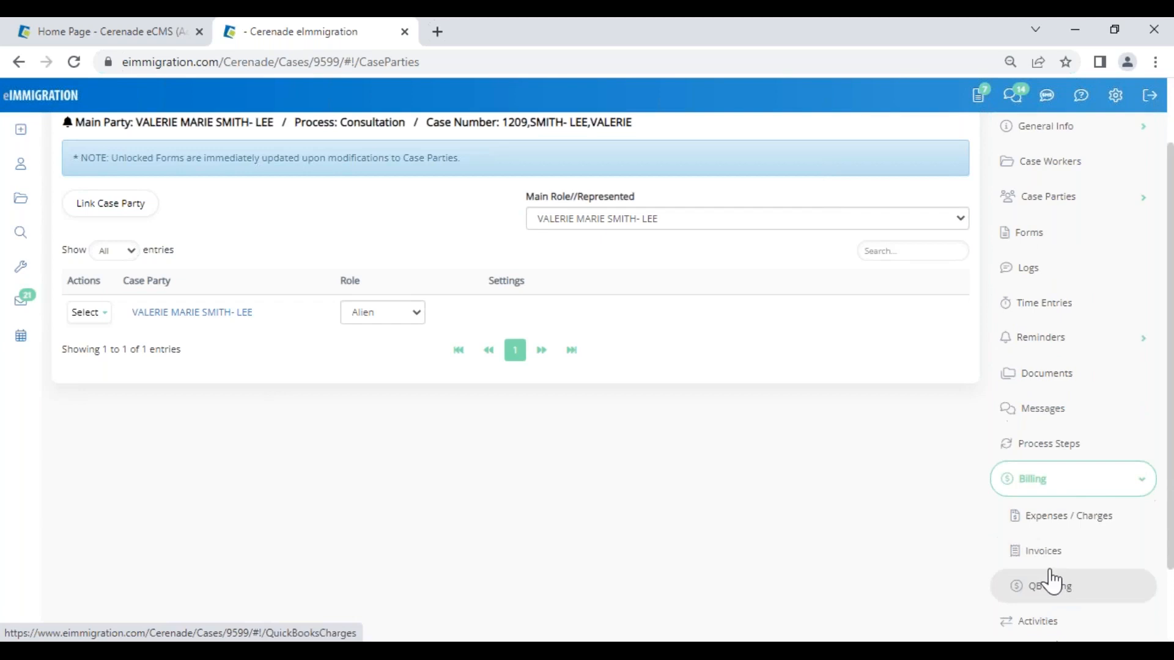
{"action": "left_click", "coordinate": [1057, 520]}
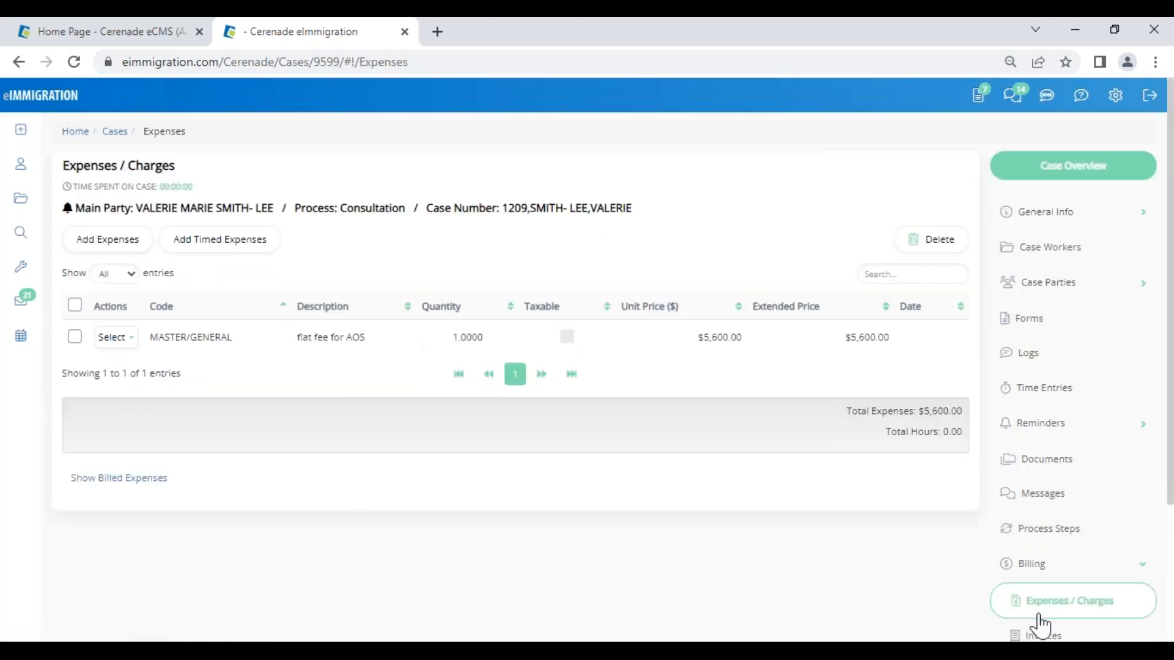
{"action": "scroll", "coordinate": [1076, 611], "scroll_direction": "down", "scroll_amount": 1}
{"action": "left_click", "coordinate": [1058, 559]}
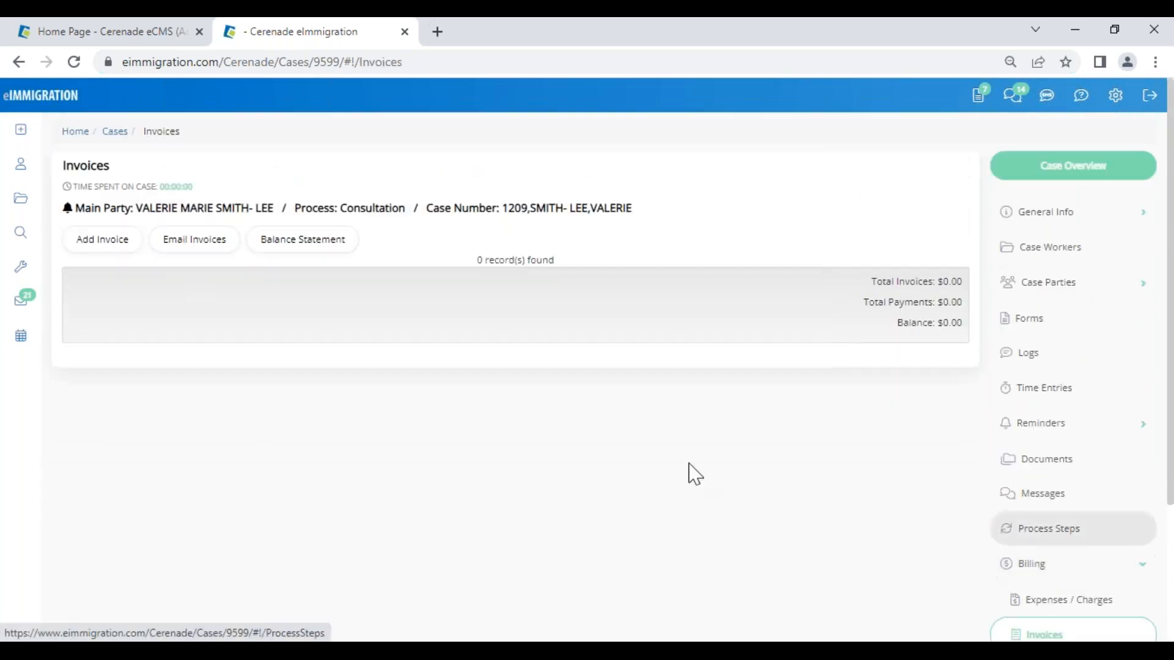
{"action": "left_click", "coordinate": [95, 243]}
{"action": "left_click", "coordinate": [269, 309]}
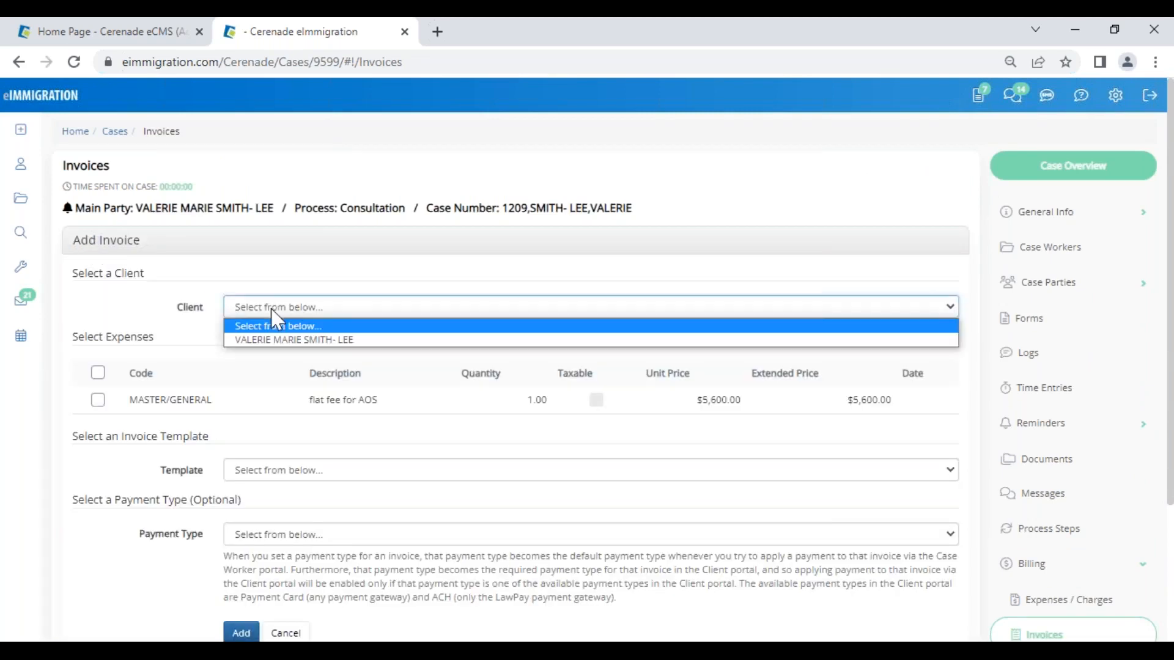
{"action": "left_click", "coordinate": [270, 341]}
{"action": "left_click", "coordinate": [98, 401]}
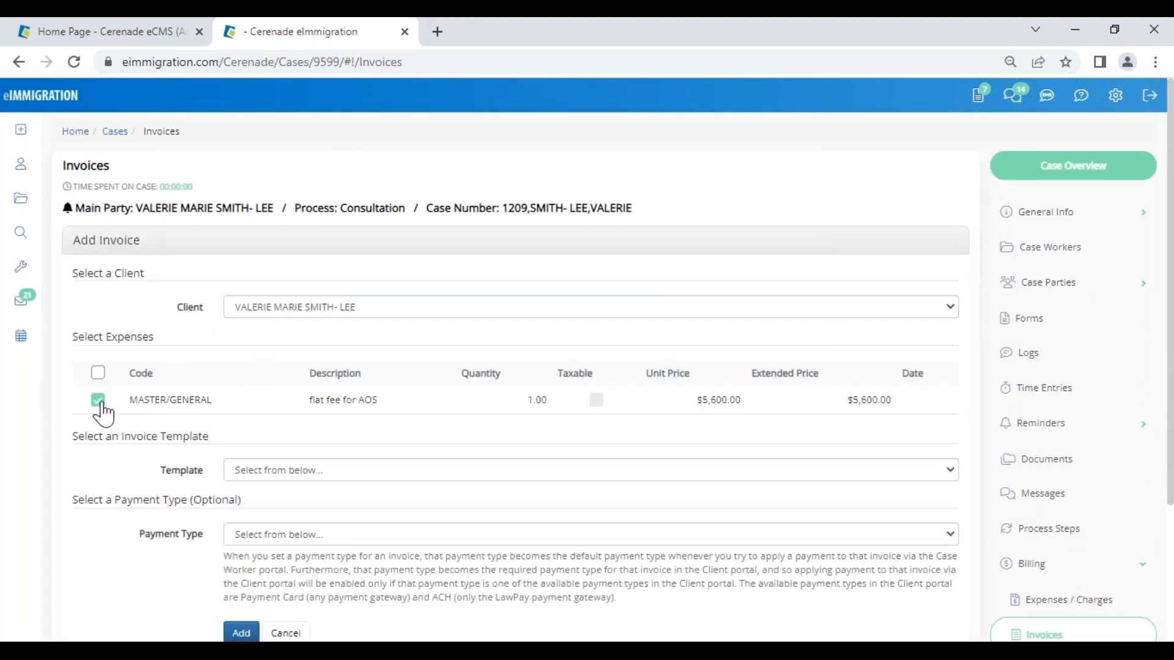
{"action": "left_click", "coordinate": [261, 472]}
{"action": "left_click", "coordinate": [261, 503]}
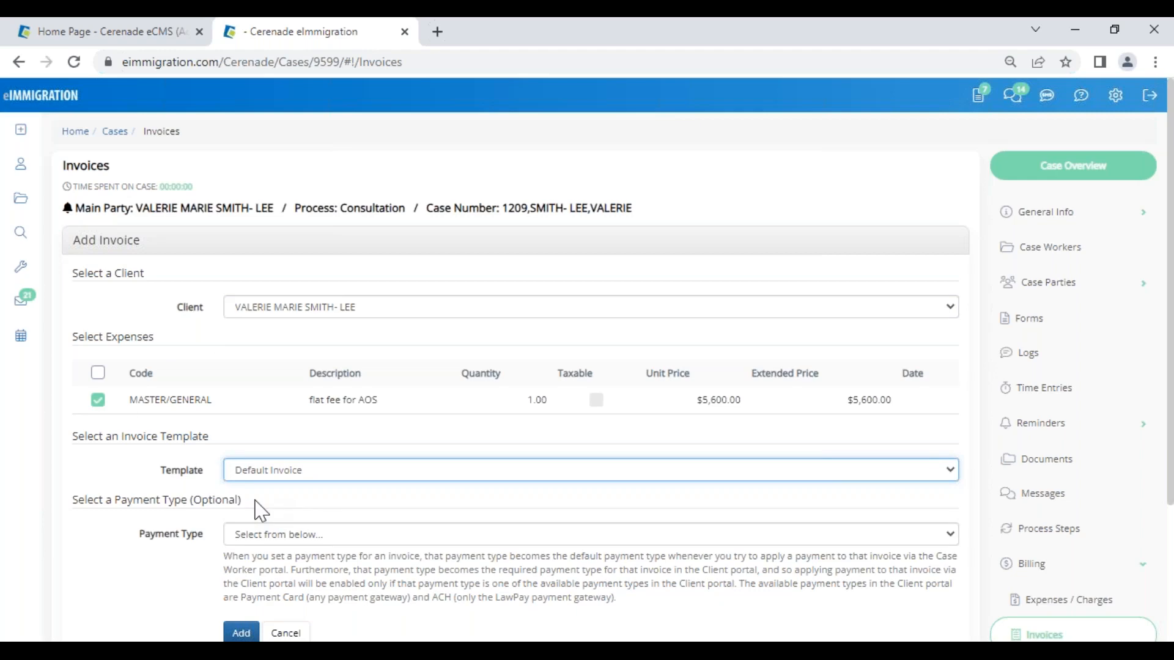
- Try Cash as the invoice's optional payment type and reset the payment type to no selection
{"action": "scroll", "coordinate": [264, 553], "scroll_direction": "down", "scroll_amount": 2}
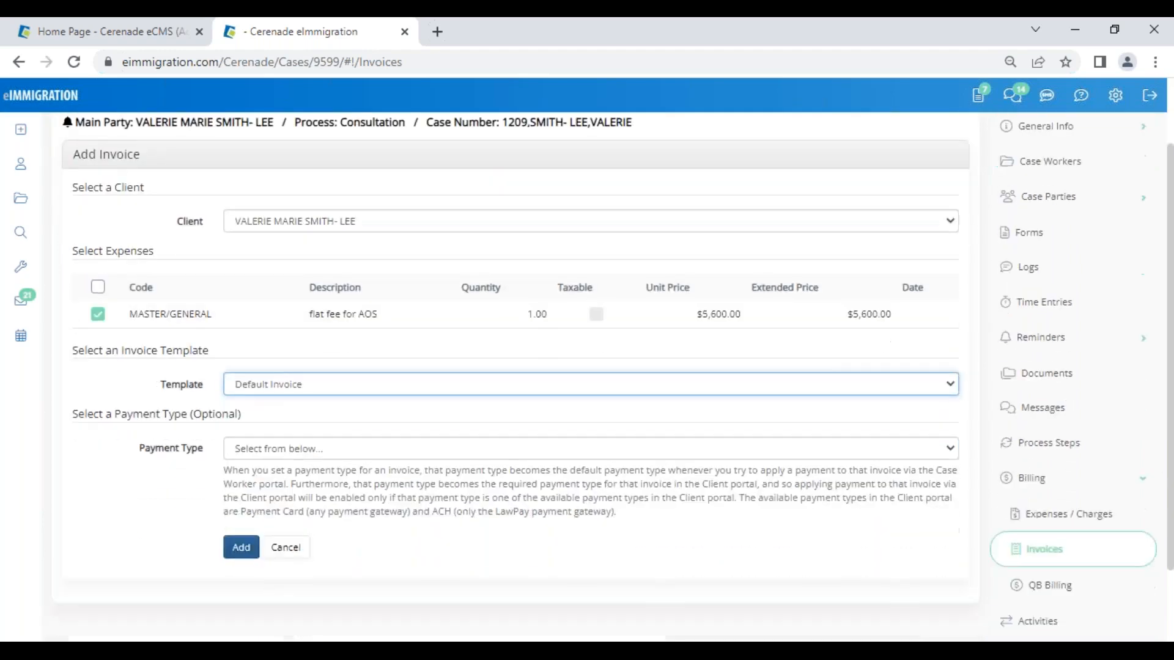
{"action": "left_click", "coordinate": [261, 454]}
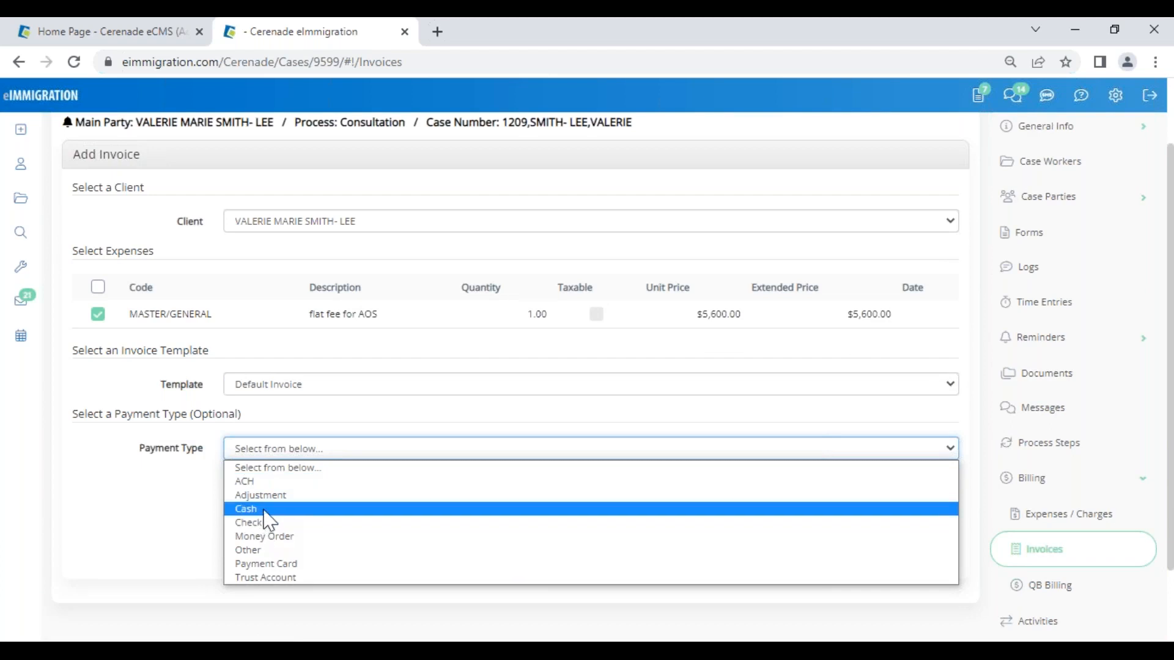
{"action": "left_click", "coordinate": [266, 512]}
{"action": "left_click", "coordinate": [267, 454]}
{"action": "left_click", "coordinate": [170, 525]}
{"action": "left_click", "coordinate": [267, 455]}
{"action": "left_click", "coordinate": [267, 468]}
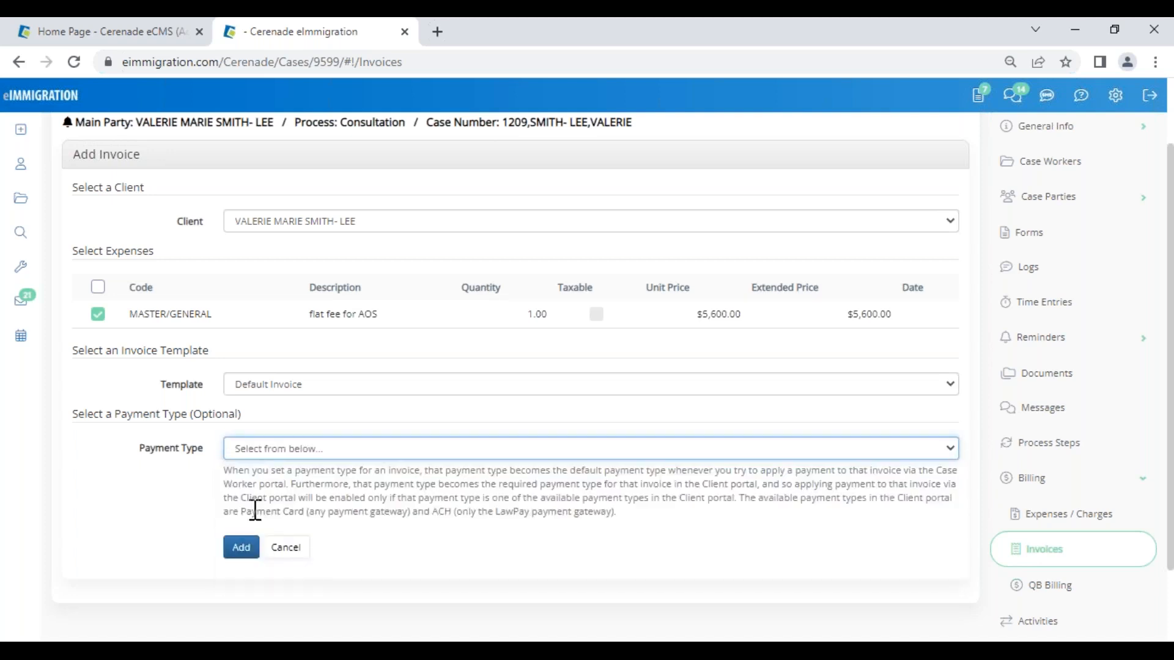
- Add the invoice and select saved addresses for Bill To, Ship To and Remit Payment To
{"action": "left_click", "coordinate": [251, 555]}
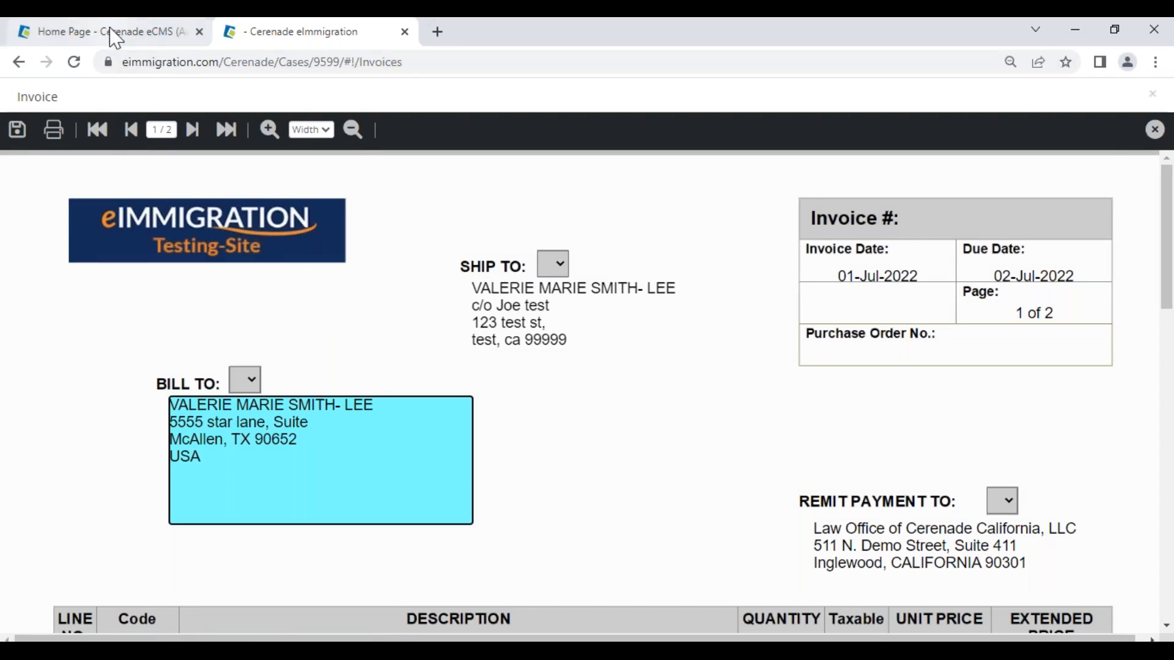
{"action": "left_click", "coordinate": [252, 379]}
{"action": "left_click", "coordinate": [330, 404]}
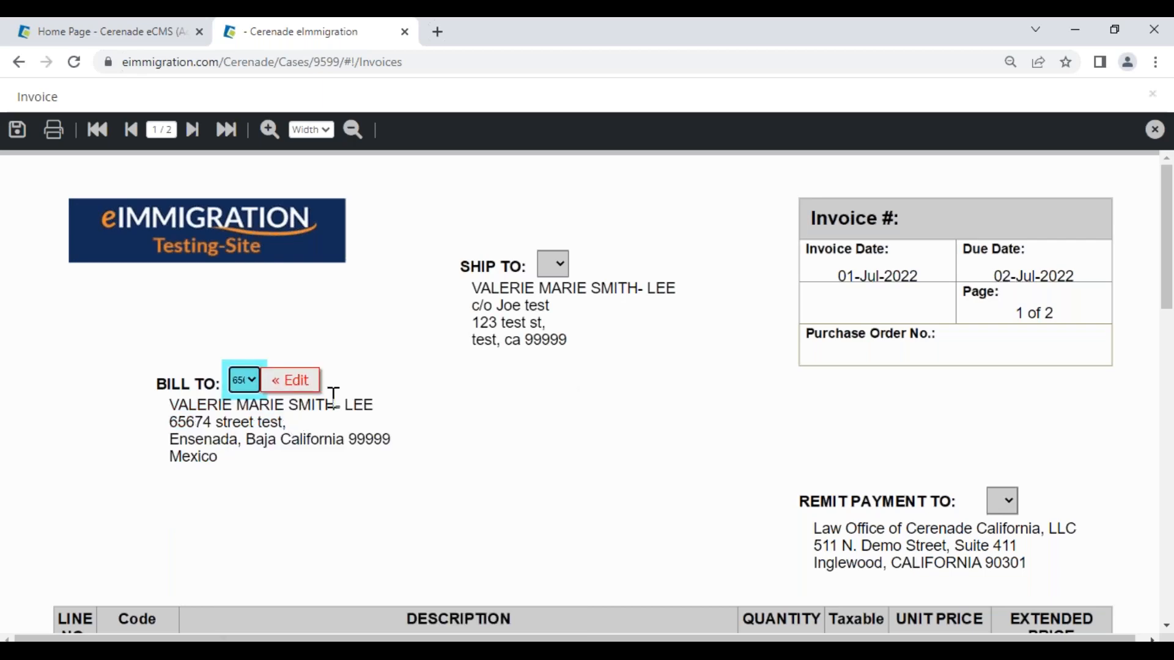
{"action": "left_click", "coordinate": [554, 264]}
{"action": "left_click", "coordinate": [578, 334]}
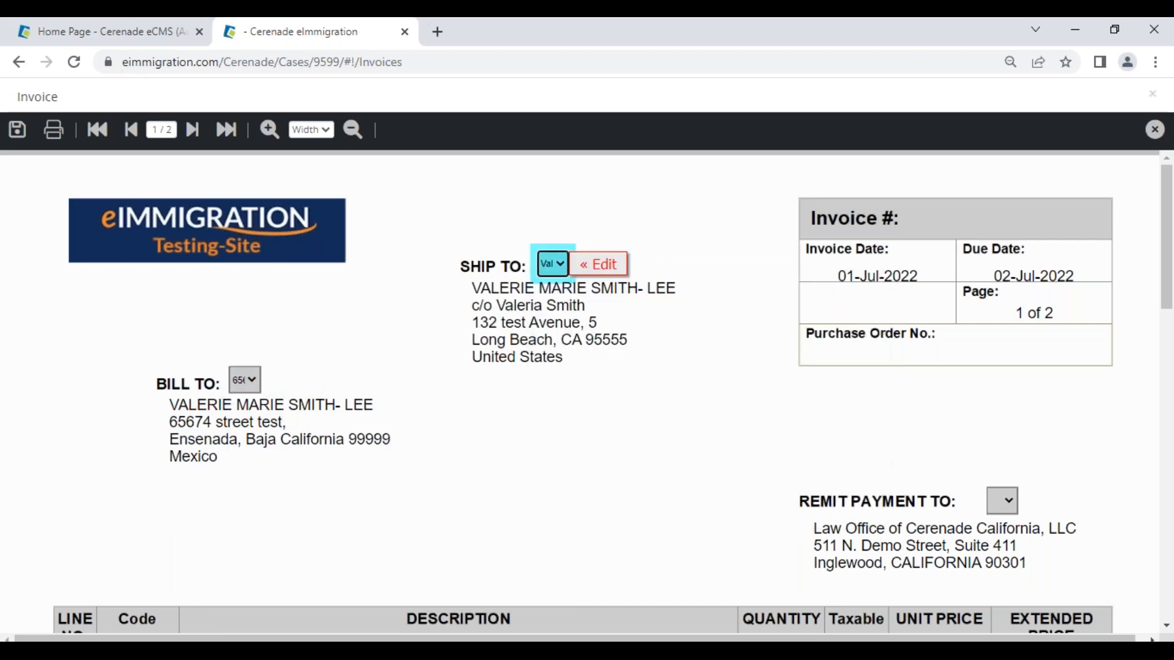
{"action": "left_click", "coordinate": [1001, 501]}
{"action": "left_click", "coordinate": [981, 529]}
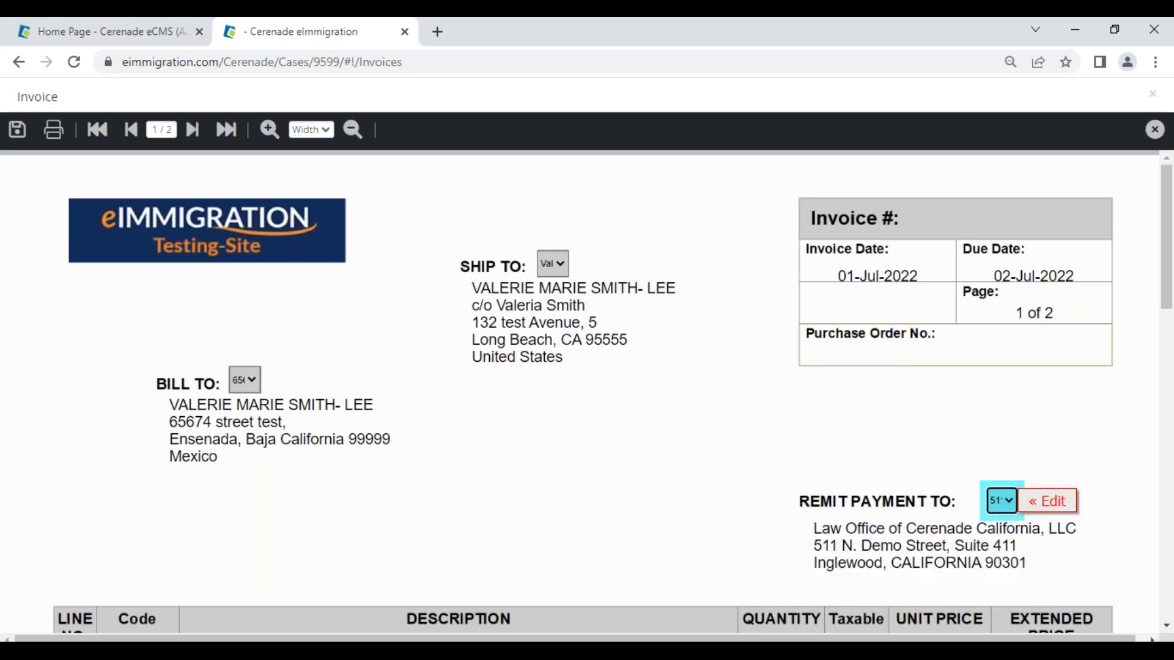
{"action": "left_click", "coordinate": [1076, 276]}
- Replace the description of the invoice's first line with "Flat Fee AOS"
{"action": "scroll", "coordinate": [621, 465], "scroll_direction": "down", "scroll_amount": 3}
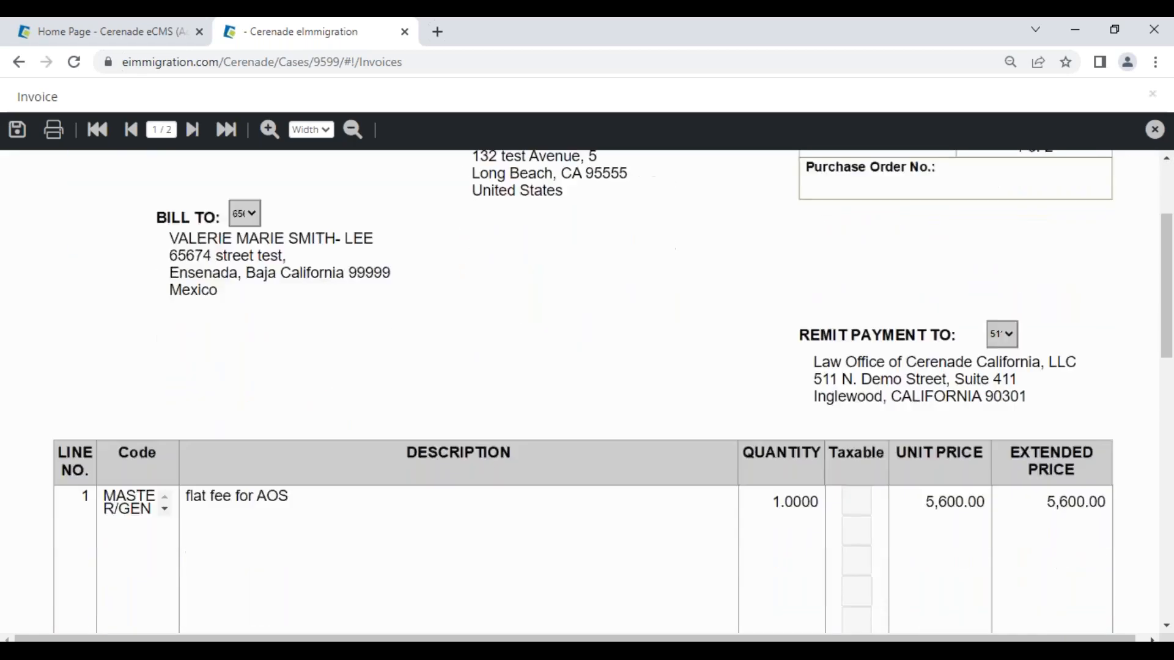
{"action": "scroll", "coordinate": [799, 442], "scroll_direction": "down", "scroll_amount": 3}
{"action": "left_click", "coordinate": [313, 326]}
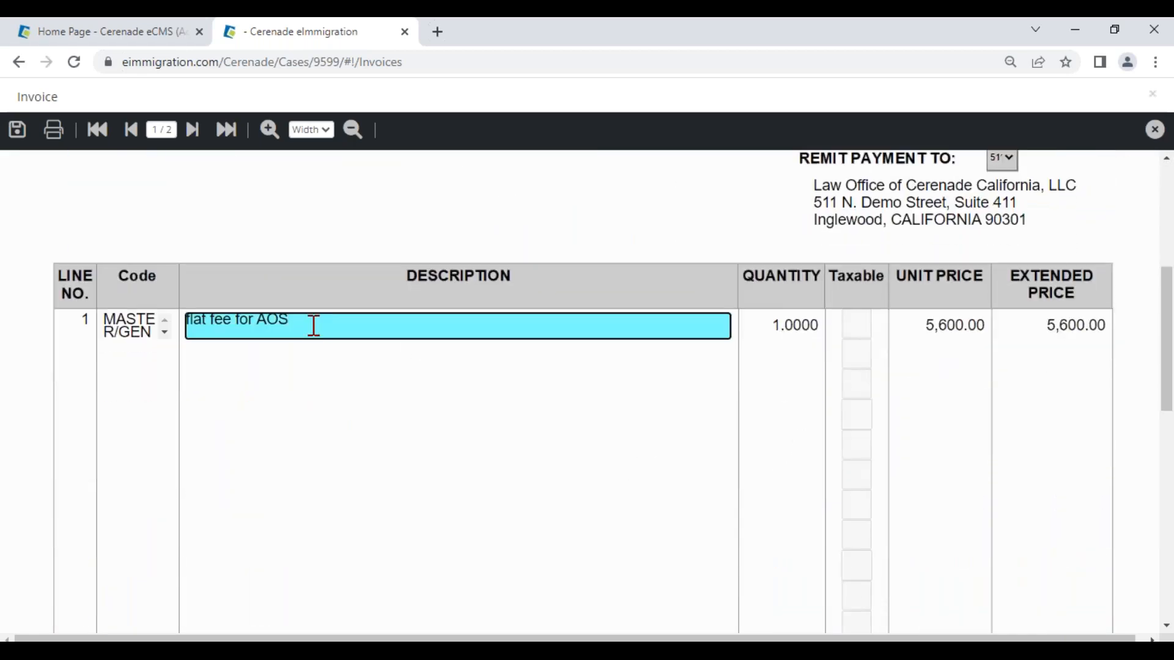
{"action": "key", "text": "ctrl+a"}
{"action": "type", "text": "co"}
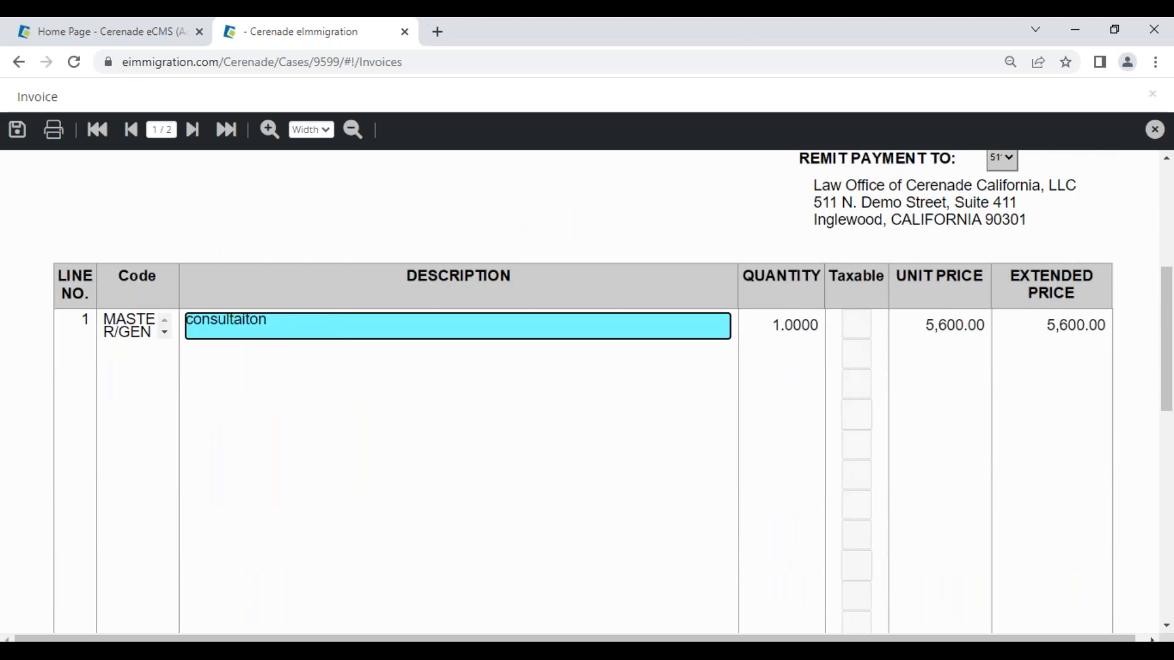
{"action": "key", "text": "BackSpace"}
{"action": "key", "text": "BackSpace"}
{"action": "key", "text": "BackSpace"}
{"action": "key", "text": "BackSpace"}
{"action": "key", "text": "BackSpace"}
{"action": "key", "text": "BackSpace"}
{"action": "key", "text": "BackSpace"}
{"action": "key", "text": "BackSpace"}
{"action": "key", "text": "BackSpace"}
{"action": "key", "text": "BackSpace"}
{"action": "key", "text": "BackSpace"}
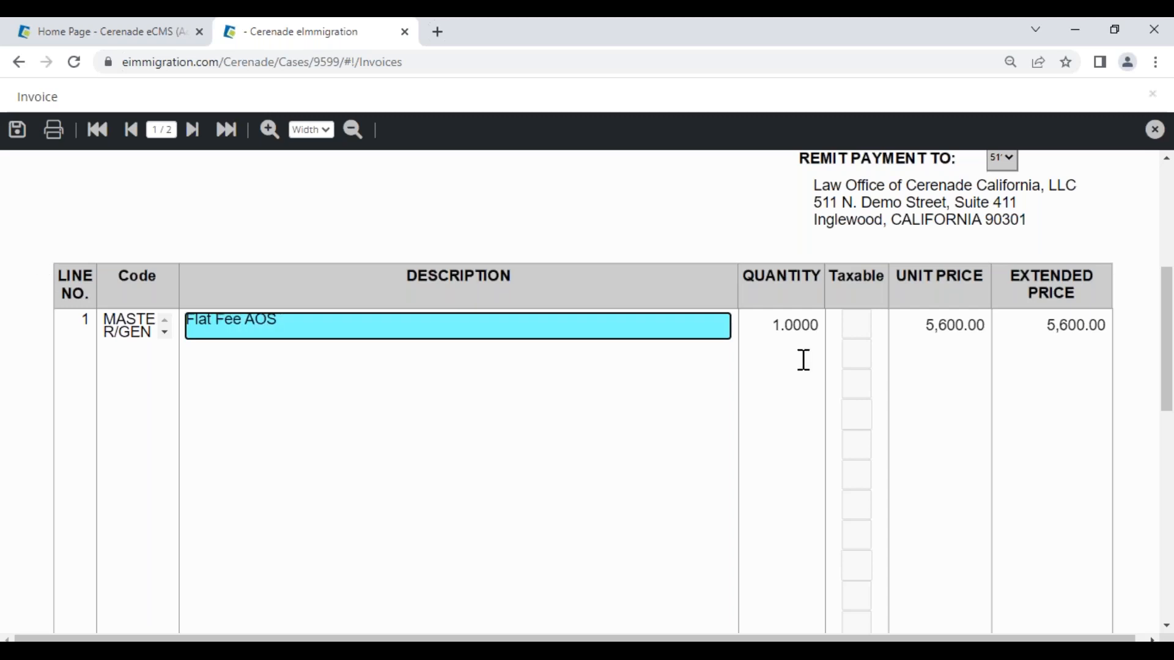
{"action": "left_click_drag", "start_coordinate": [1050, 327], "coordinate": [1082, 330]}
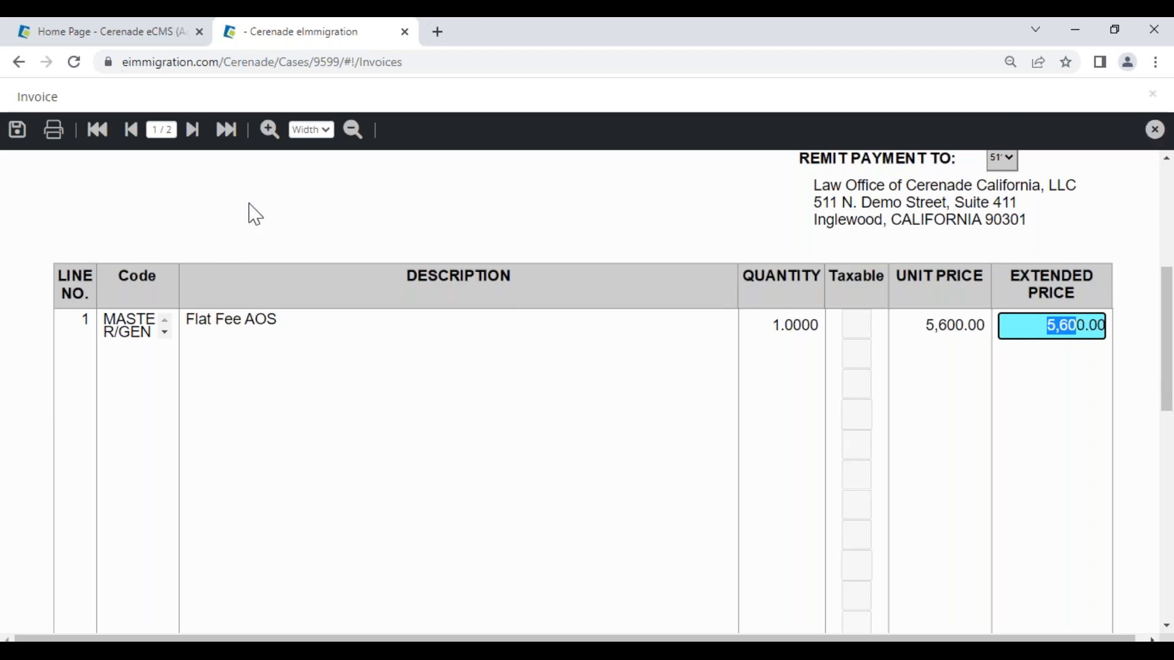
- Try adding a line of placeholder text below the payment line in the invoice's notes, and remove it
{"action": "scroll", "coordinate": [555, 555], "scroll_direction": "down", "scroll_amount": 9}
{"action": "scroll", "coordinate": [489, 507], "scroll_direction": "down", "scroll_amount": 1}
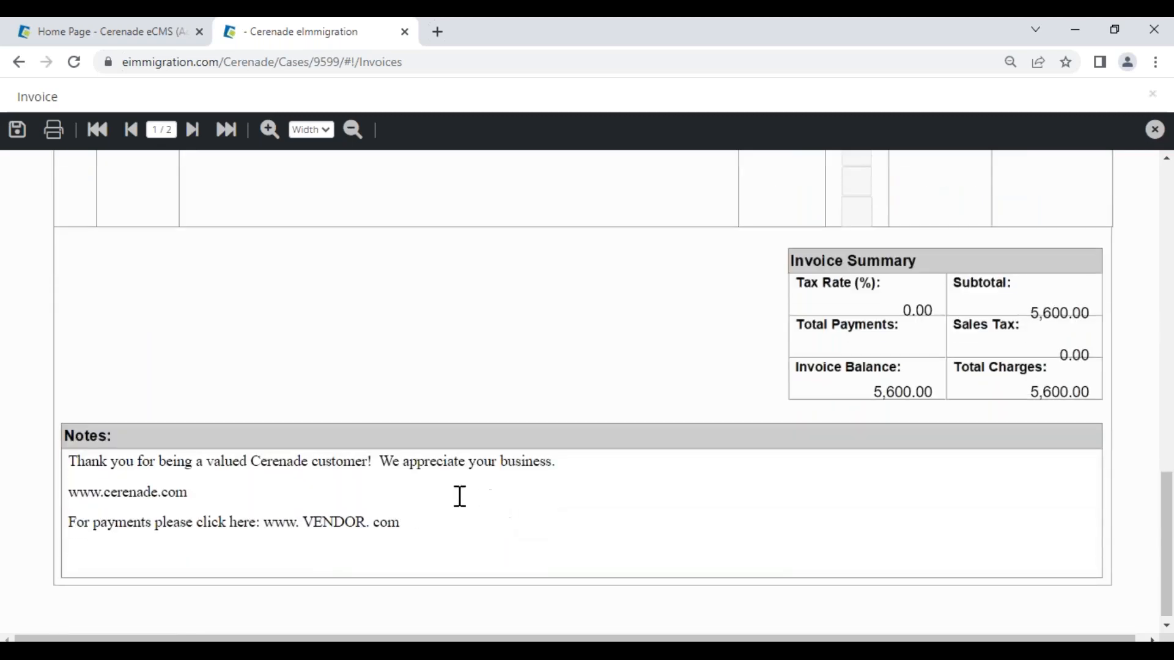
{"action": "left_click", "coordinate": [420, 527]}
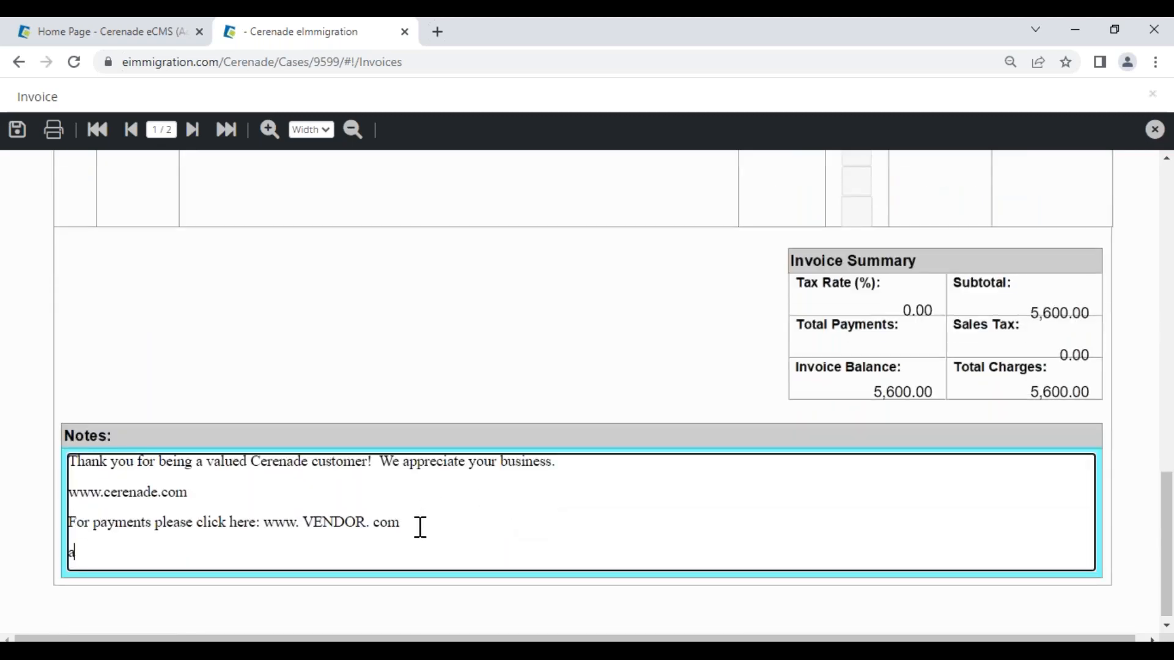
{"action": "type", "text": "ahajksdhjashdjahsjhdjh"}
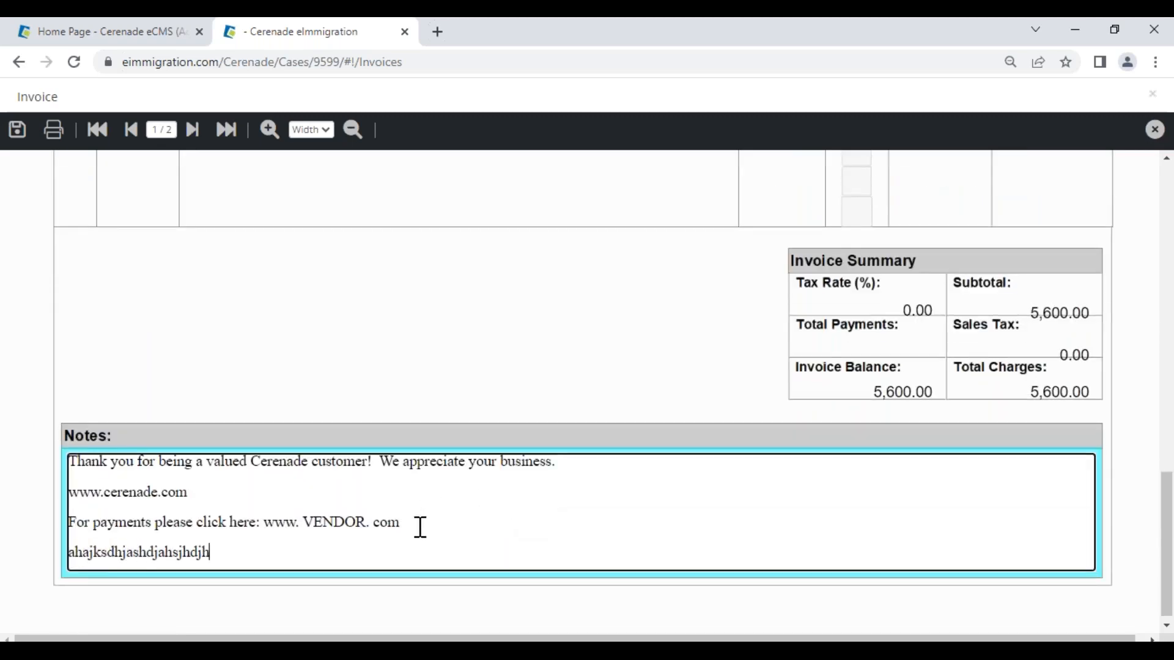
{"action": "type", "text": "asdasda"}
{"action": "left_click_drag", "start_coordinate": [269, 551], "coordinate": [39, 560]}
{"action": "key", "text": "BackSpace"}
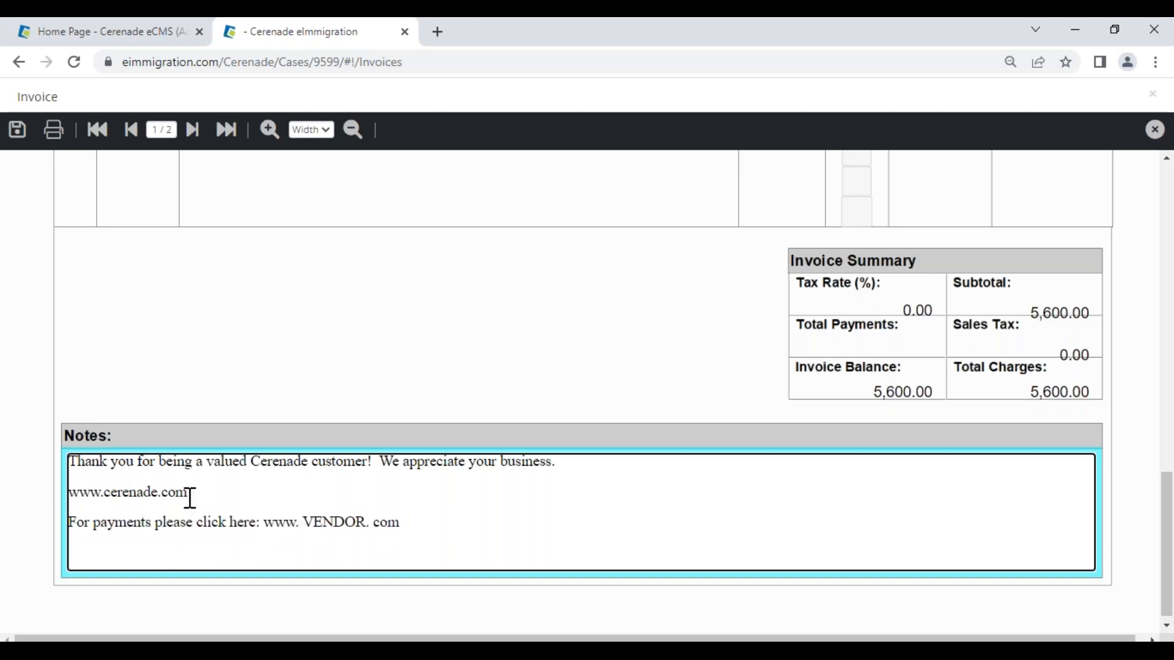
- Save the invoice, close its preview and view the actions available for it in the case's invoice list
{"action": "left_click", "coordinate": [12, 138]}
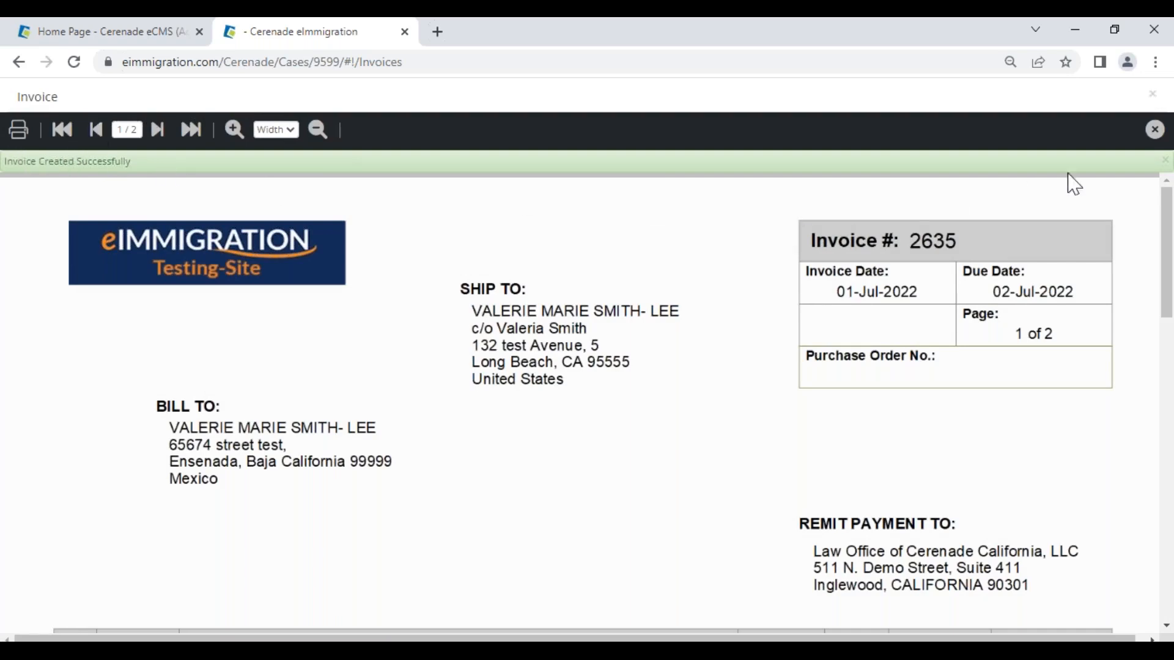
{"action": "left_click", "coordinate": [1153, 130]}
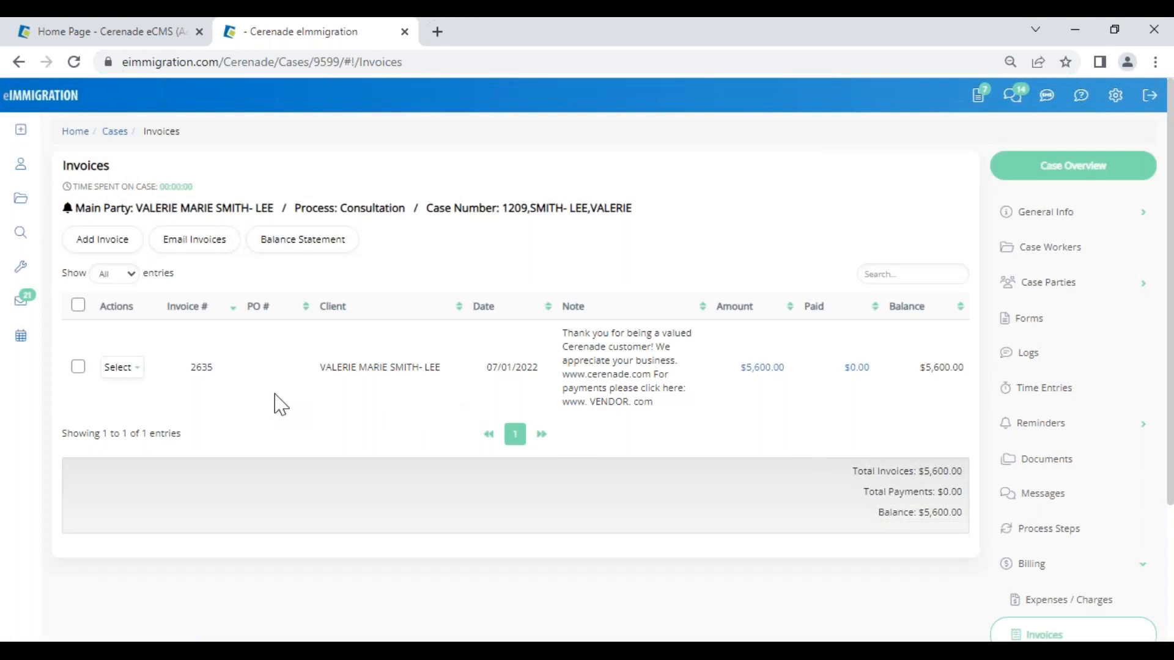
{"action": "left_click", "coordinate": [131, 369]}
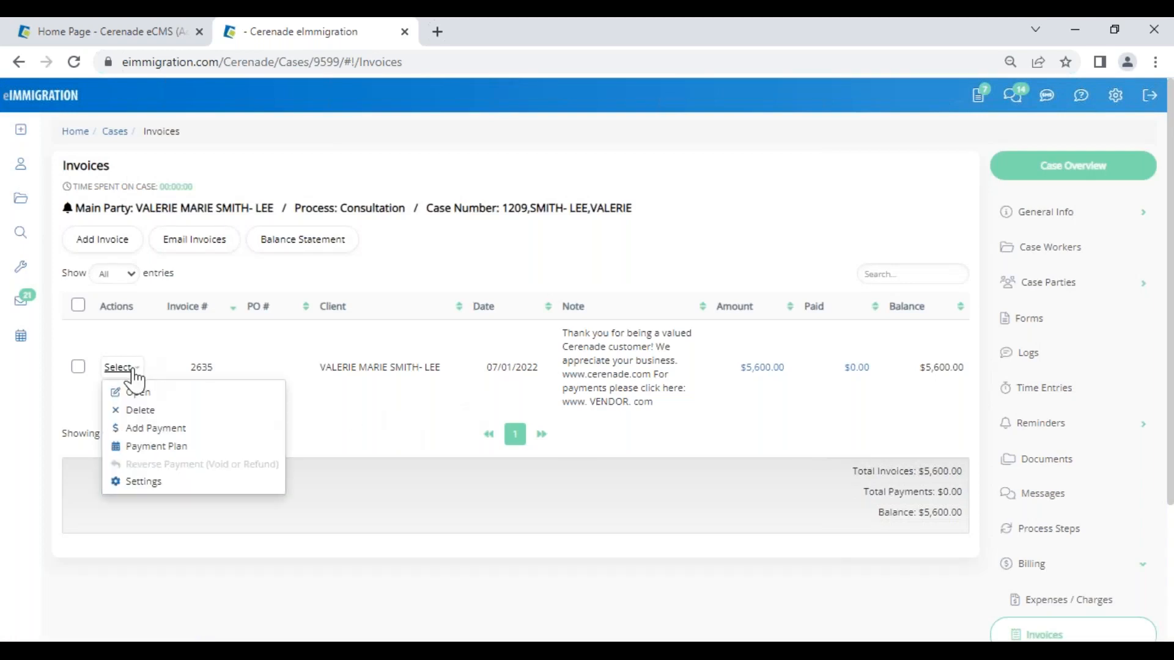
{"action": "left_click", "coordinate": [145, 427]}
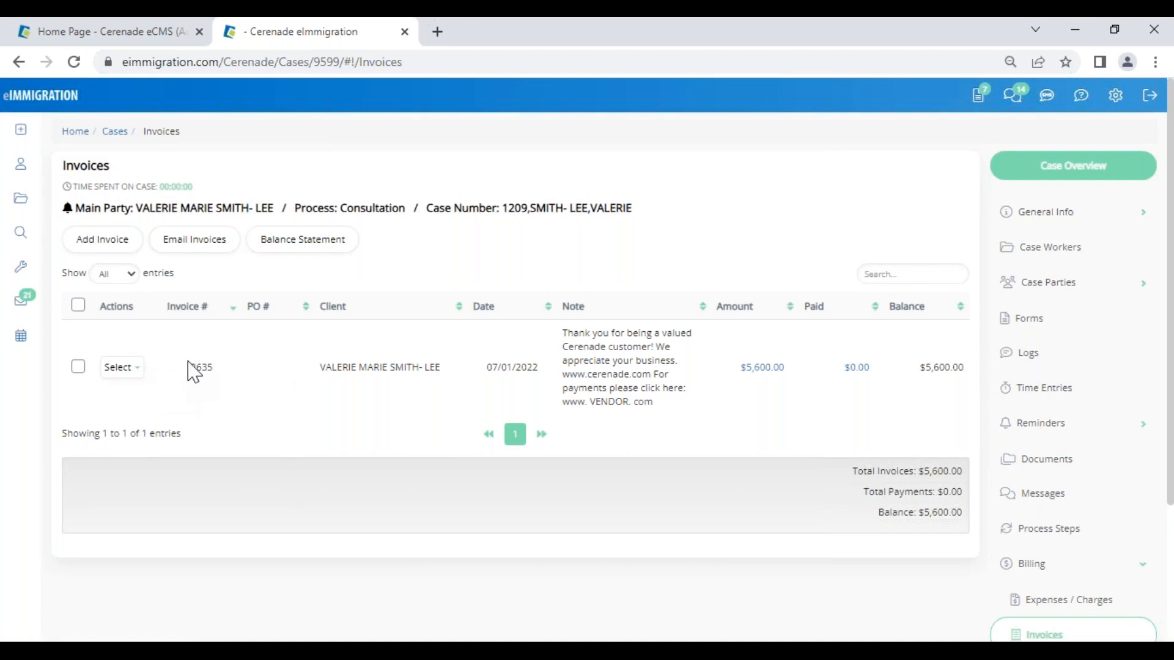
- Open the Process Payment form from the home page's quick links and go to its invoice number field
{"action": "double_click", "coordinate": [202, 366]}
{"action": "mouse_move", "coordinate": [29, 145]}
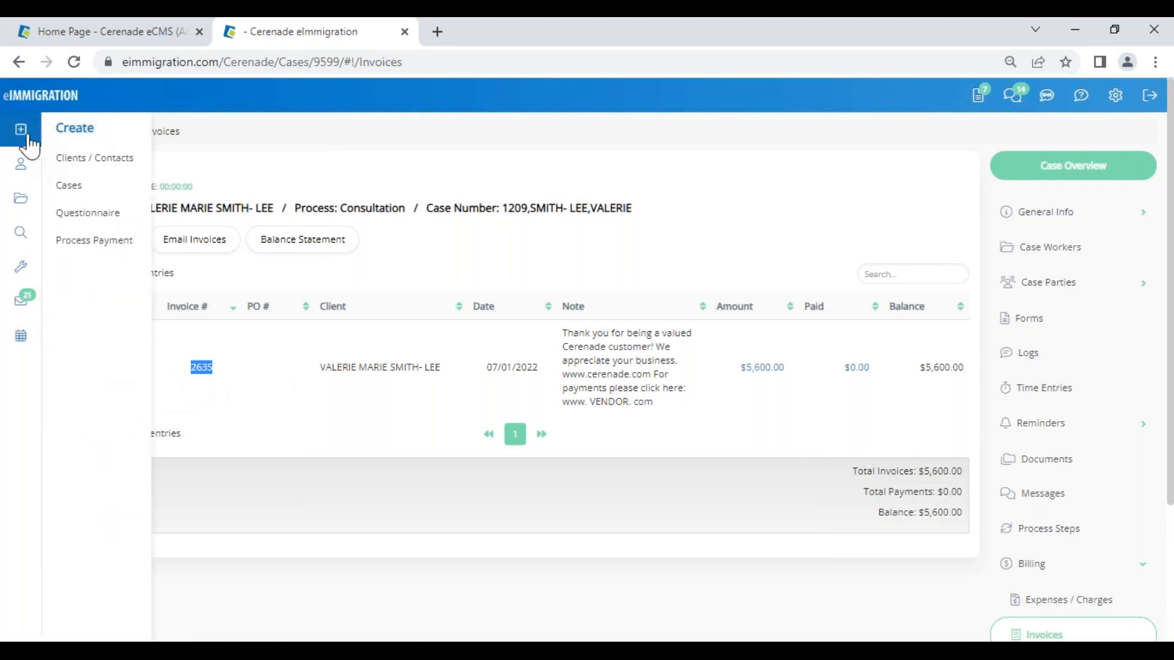
{"action": "mouse_move", "coordinate": [26, 275]}
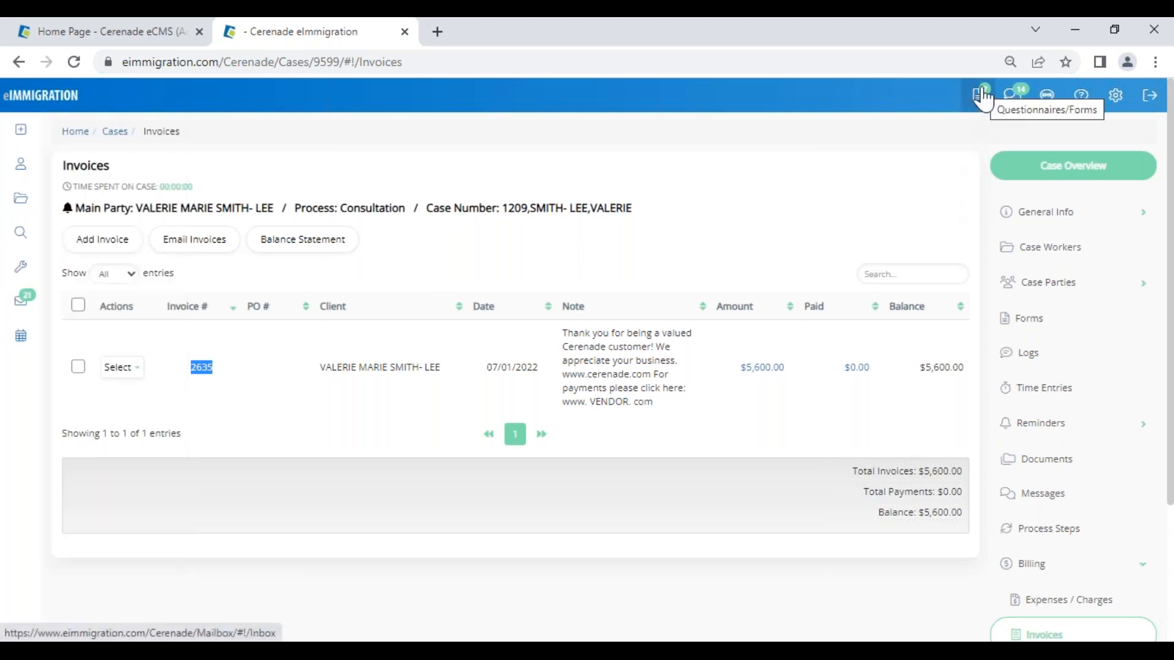
{"action": "mouse_move", "coordinate": [1079, 103]}
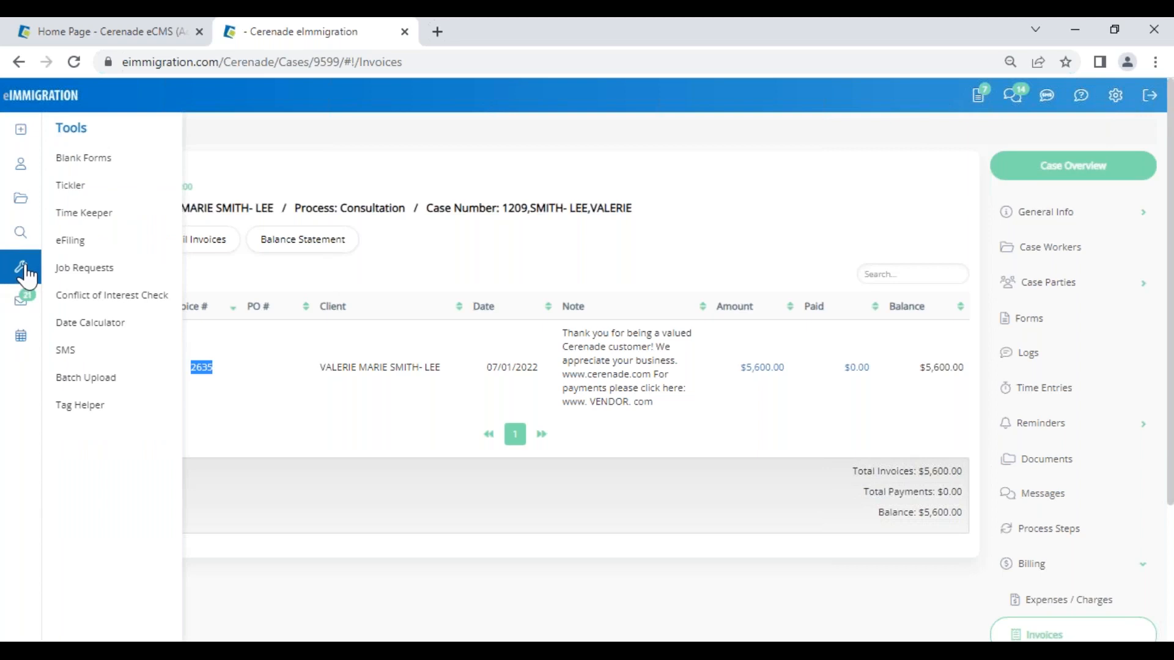
{"action": "mouse_move", "coordinate": [26, 231]}
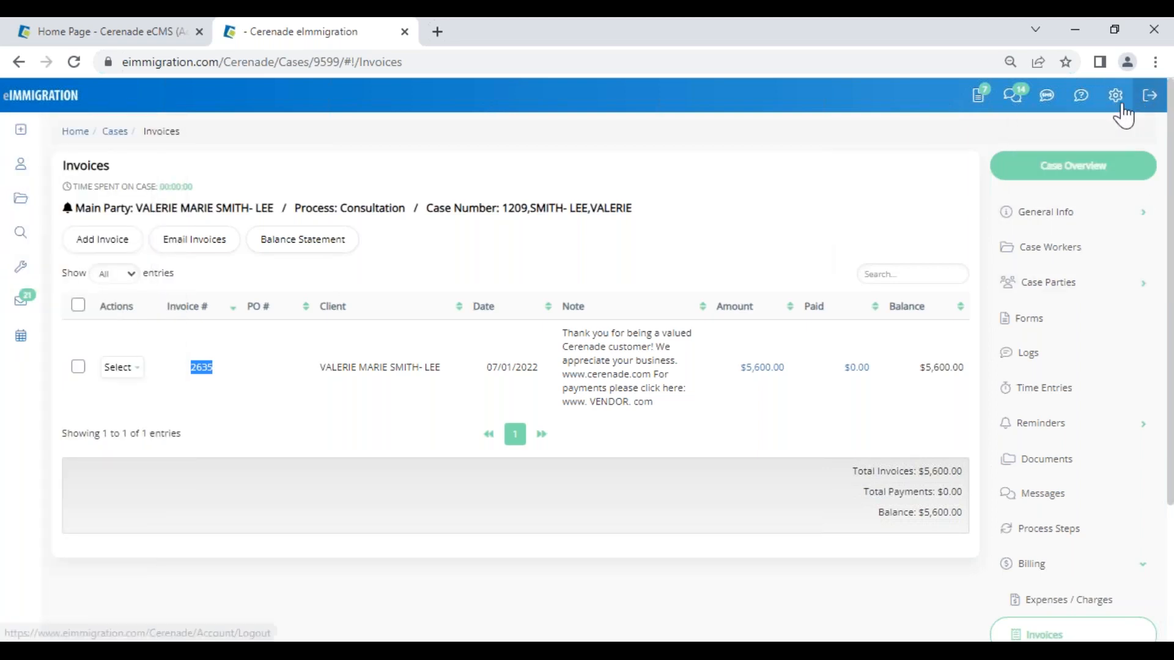
{"action": "left_click", "coordinate": [27, 98]}
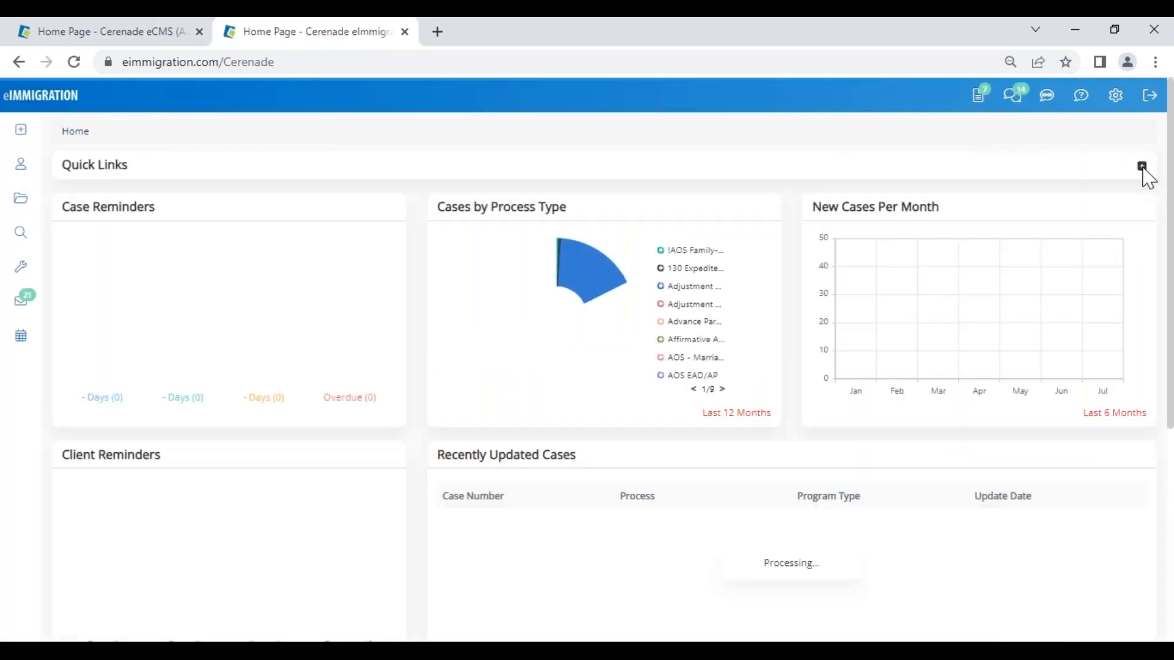
{"action": "left_click", "coordinate": [1142, 168]}
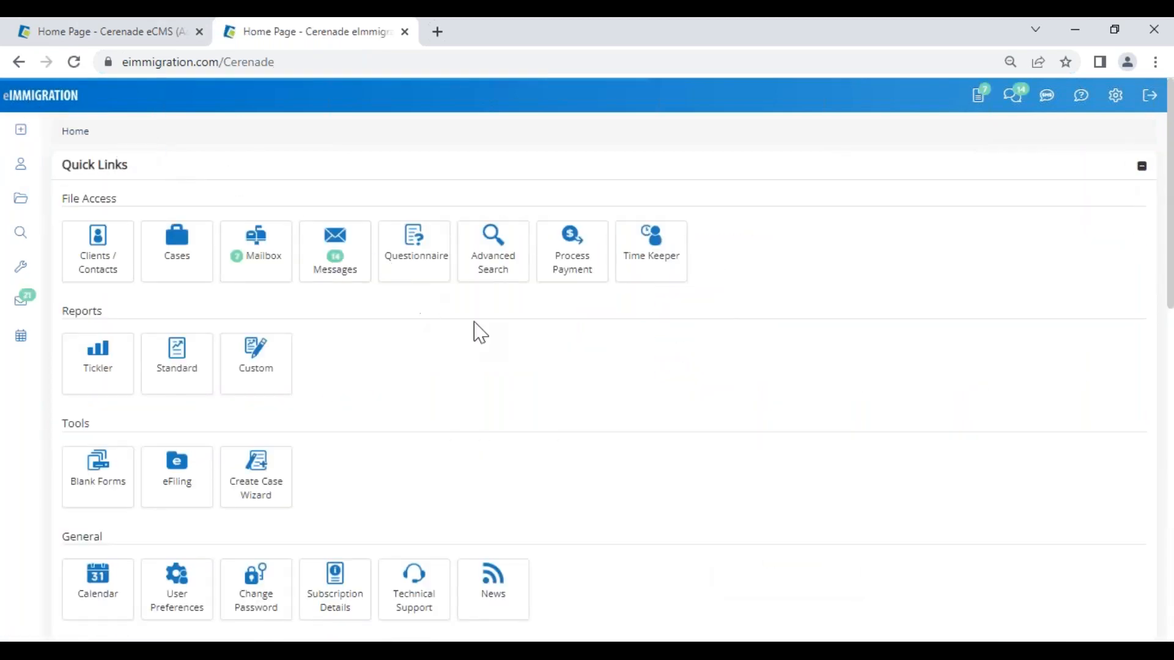
{"action": "left_click", "coordinate": [569, 259]}
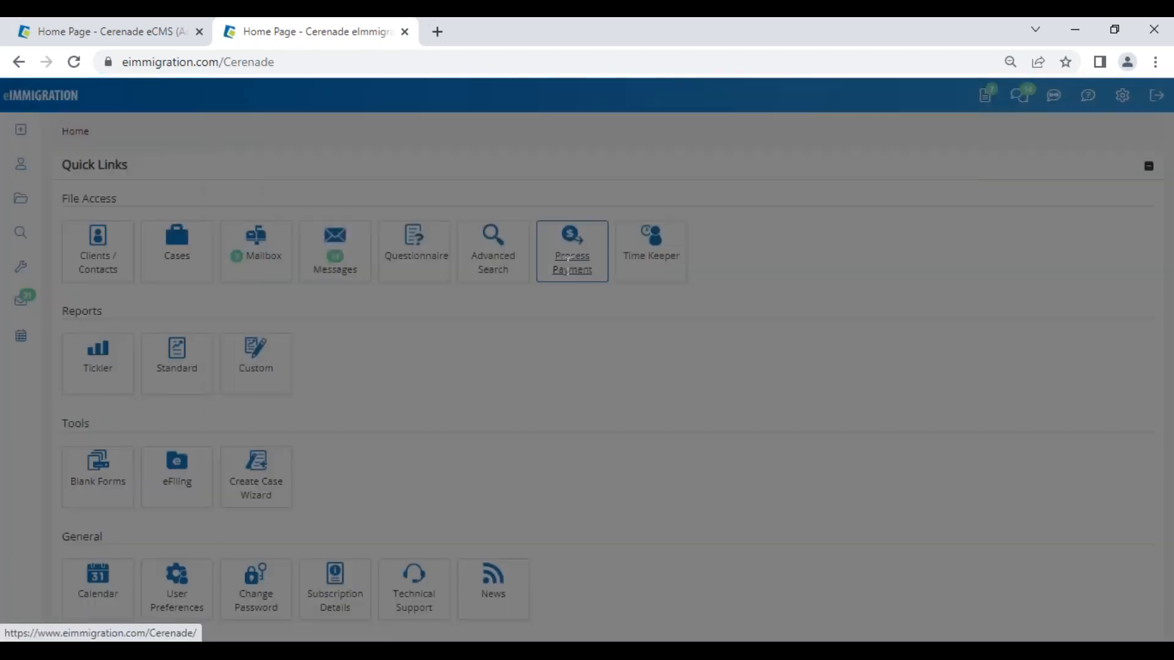
{"action": "left_click", "coordinate": [244, 221]}
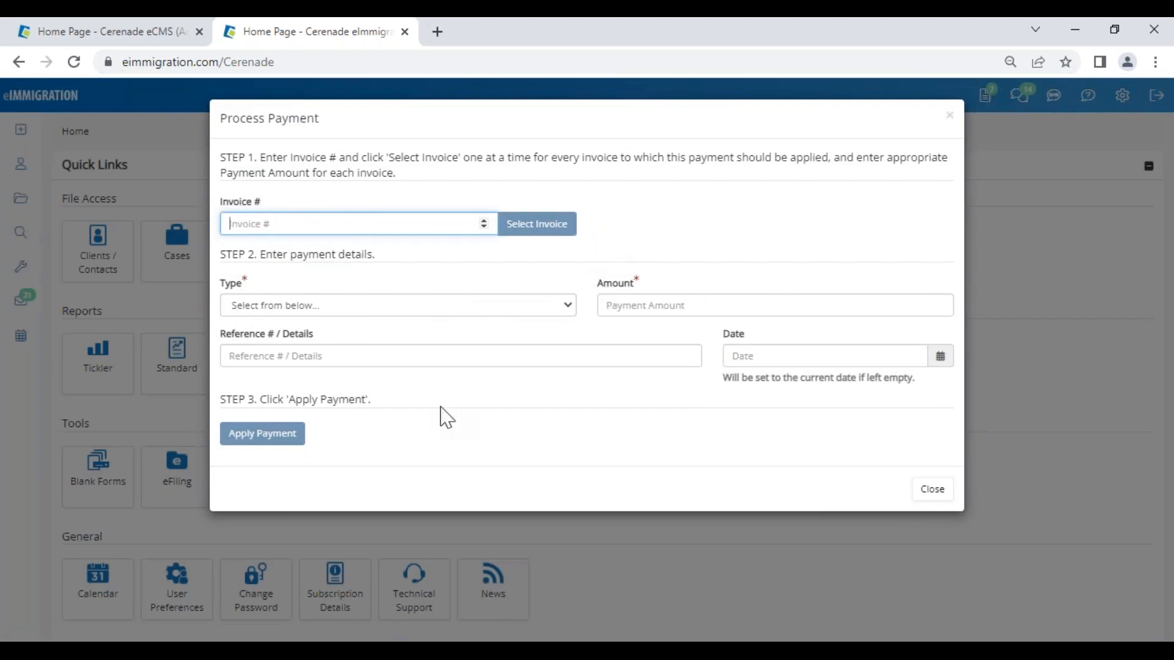
- Close the Process Payment form, return to the case's invoice list and start adding a payment to its invoice
{"action": "left_click", "coordinate": [949, 117]}
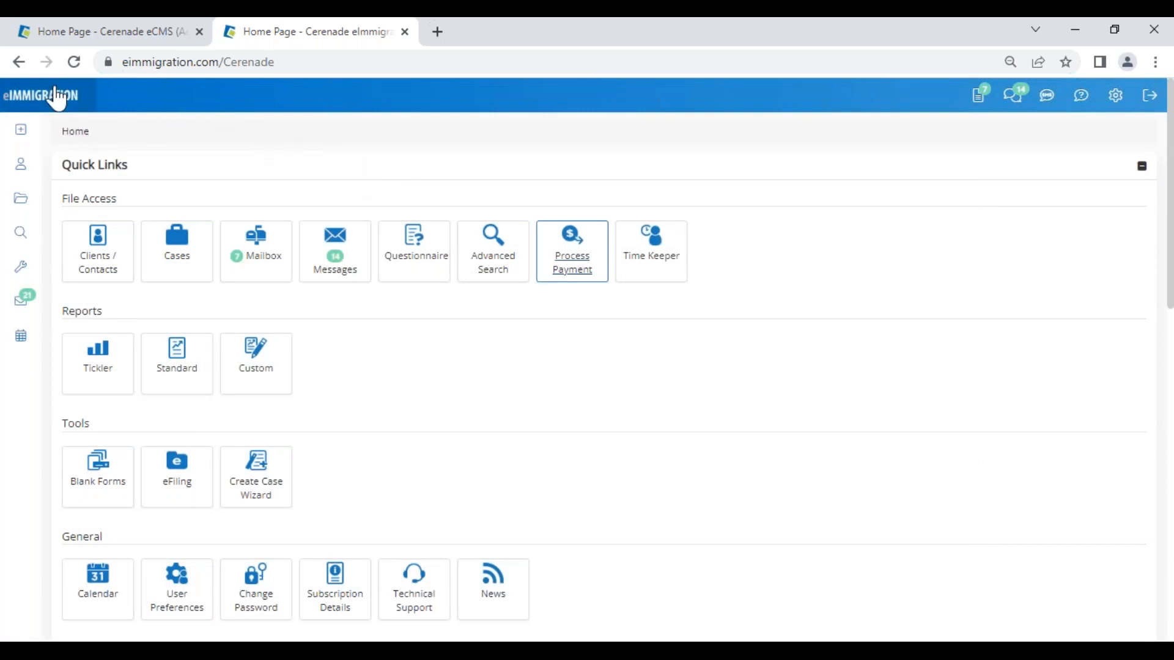
{"action": "left_click", "coordinate": [21, 63]}
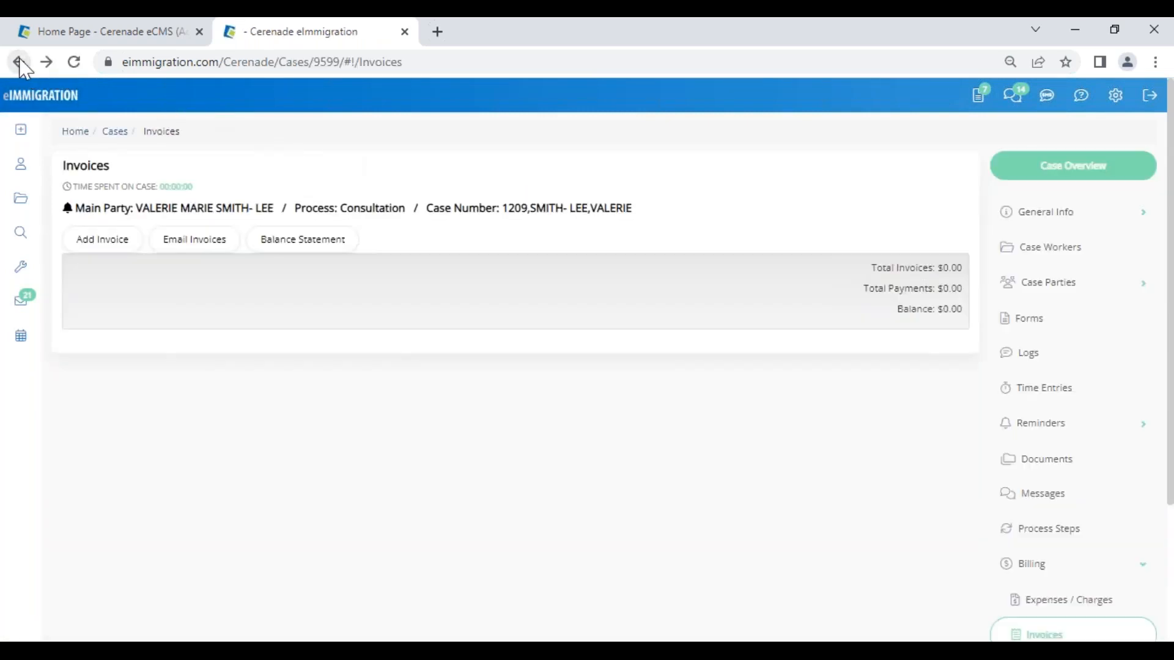
{"action": "left_click", "coordinate": [126, 368]}
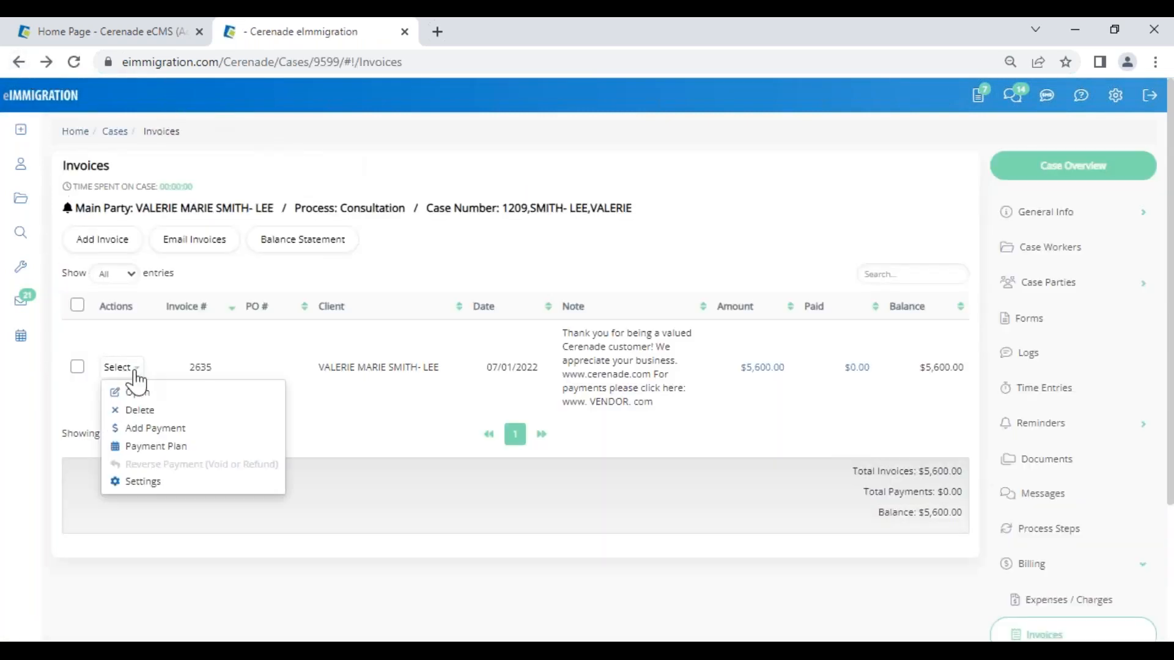
{"action": "left_click", "coordinate": [145, 429]}
- Fill in the payment as type Check with amount 2000 and reference details "7895 paid by husband"
{"action": "left_click", "coordinate": [376, 179]}
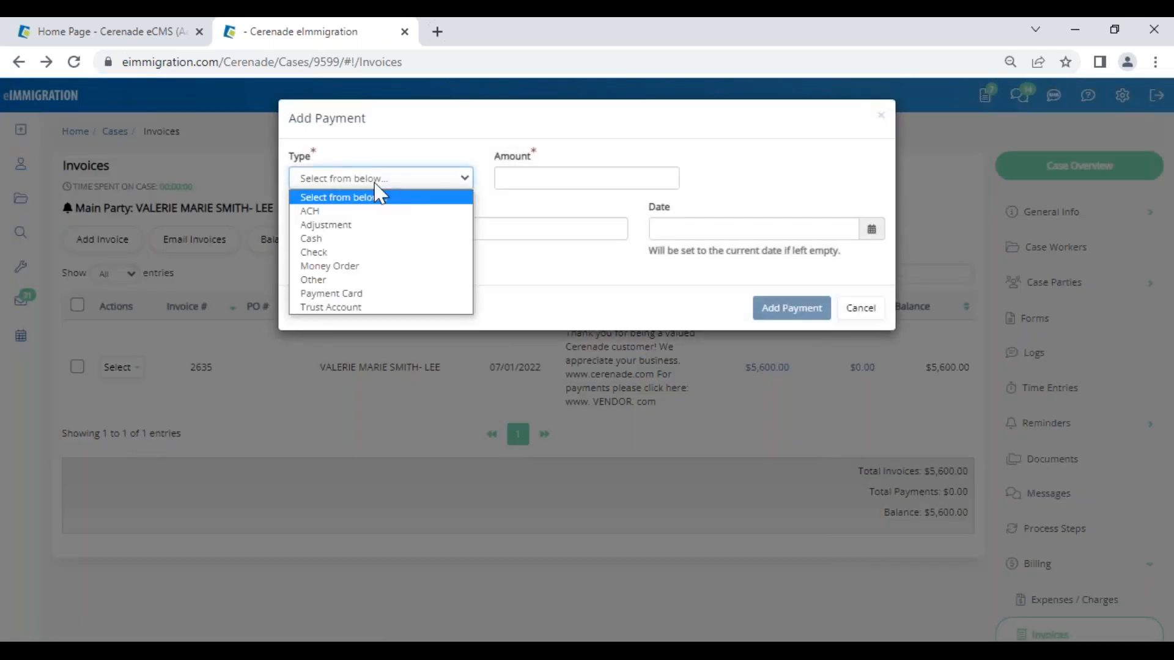
{"action": "left_click", "coordinate": [347, 253]}
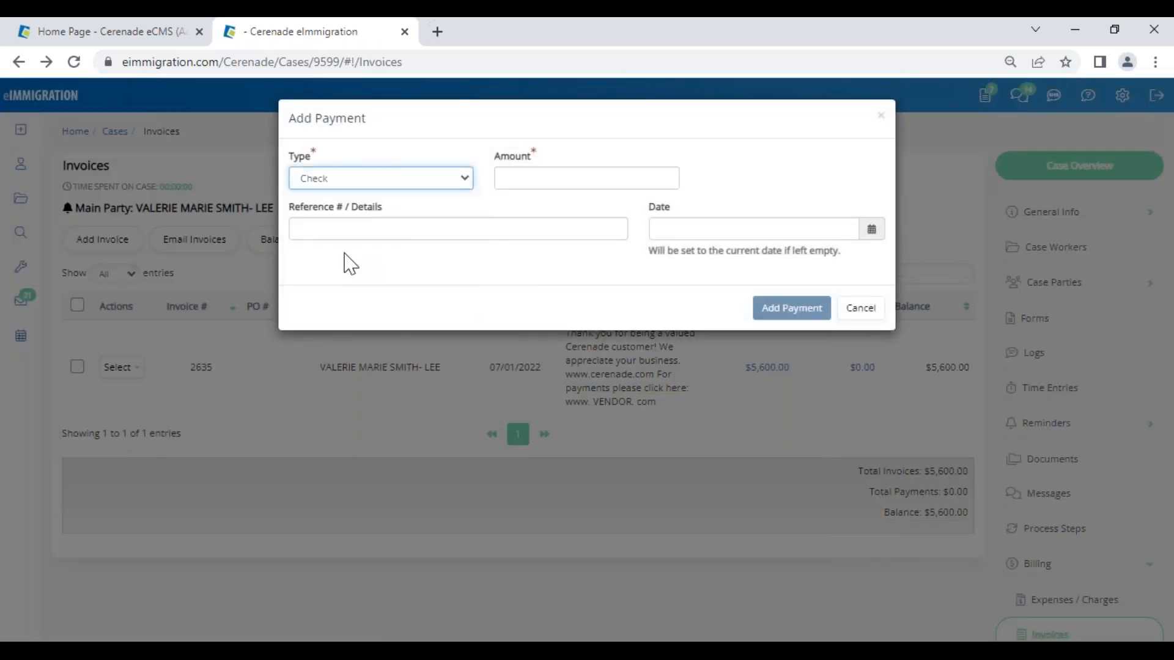
{"action": "left_click", "coordinate": [547, 176]}
{"action": "type", "text": "2000"}
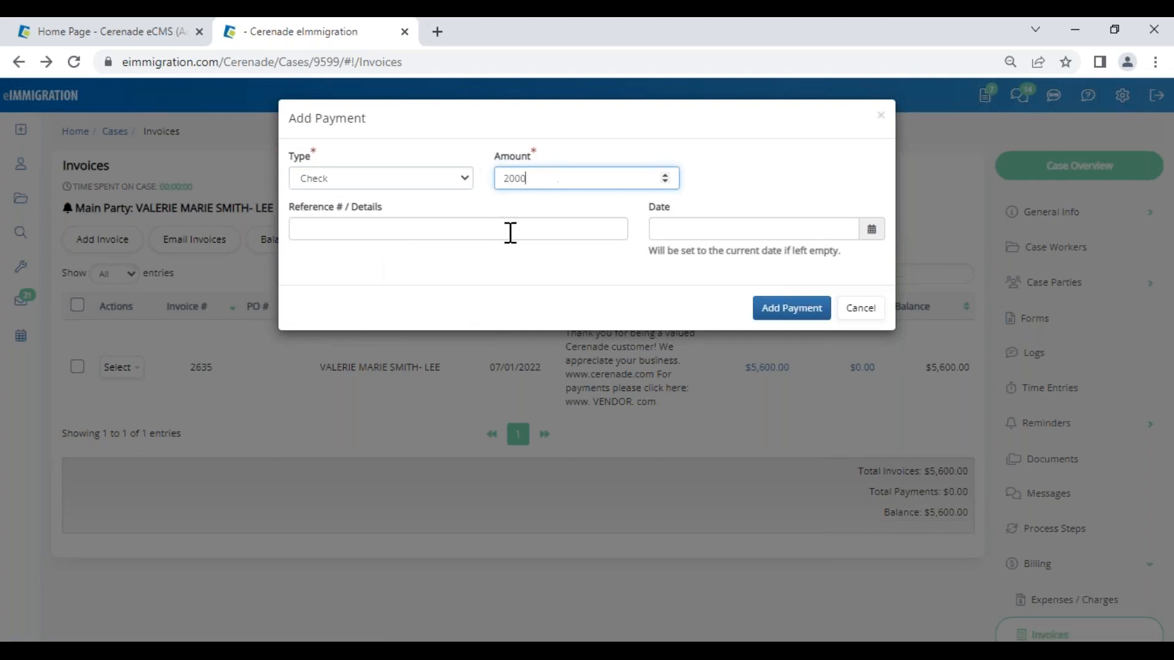
{"action": "left_click", "coordinate": [511, 233]}
{"action": "type", "text": "7895 paid by husband"}
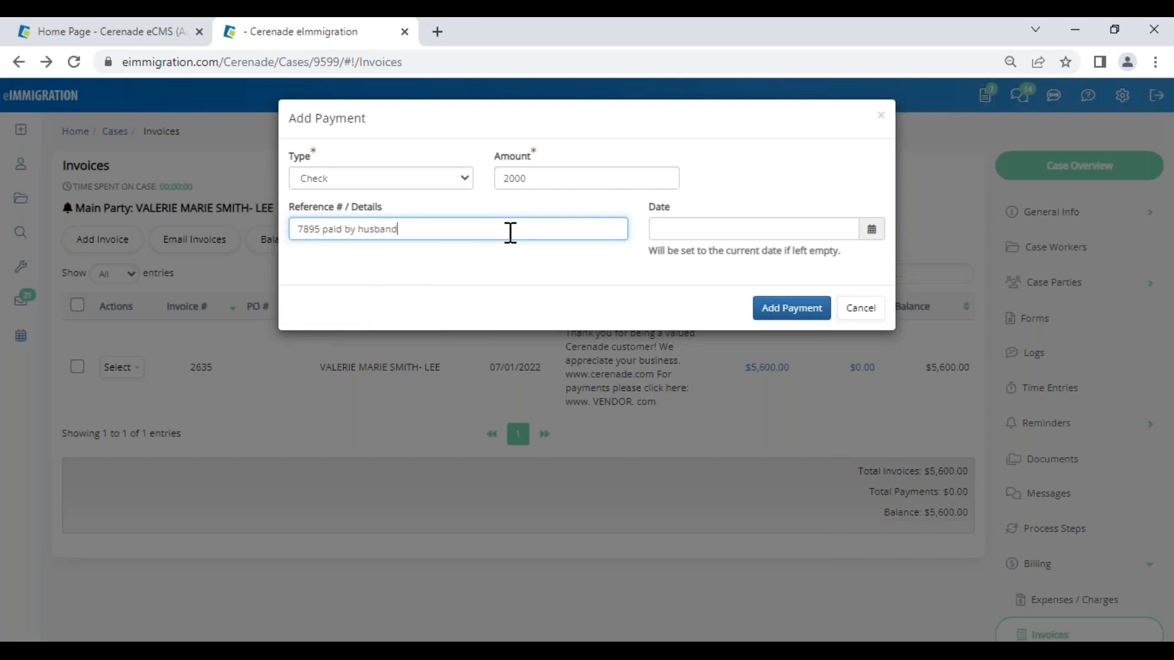
- Set the payment date to 06/20/2022 and add the payment to the invoice
{"action": "left_click", "coordinate": [761, 238]}
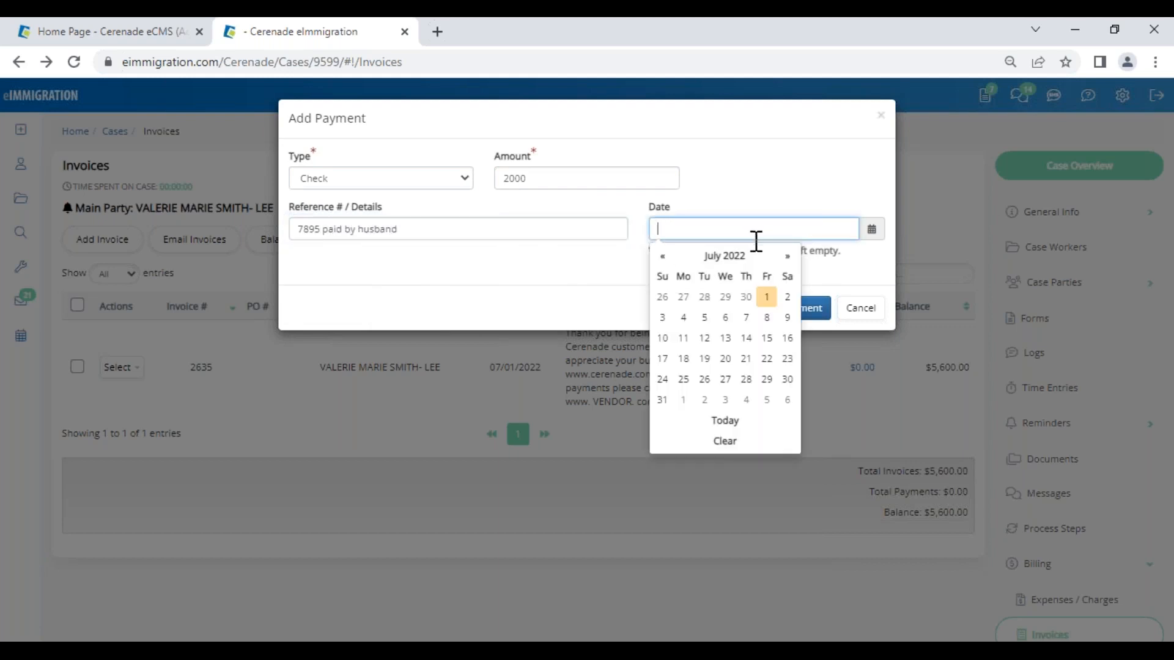
{"action": "left_click", "coordinate": [662, 256]}
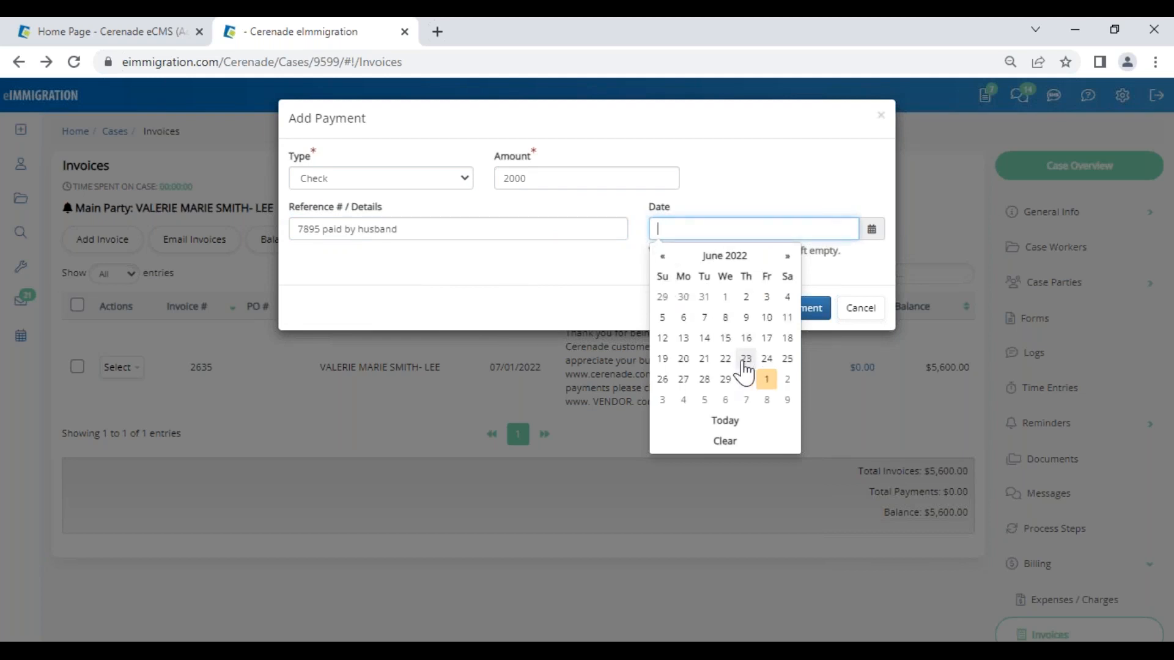
{"action": "left_click", "coordinate": [684, 359]}
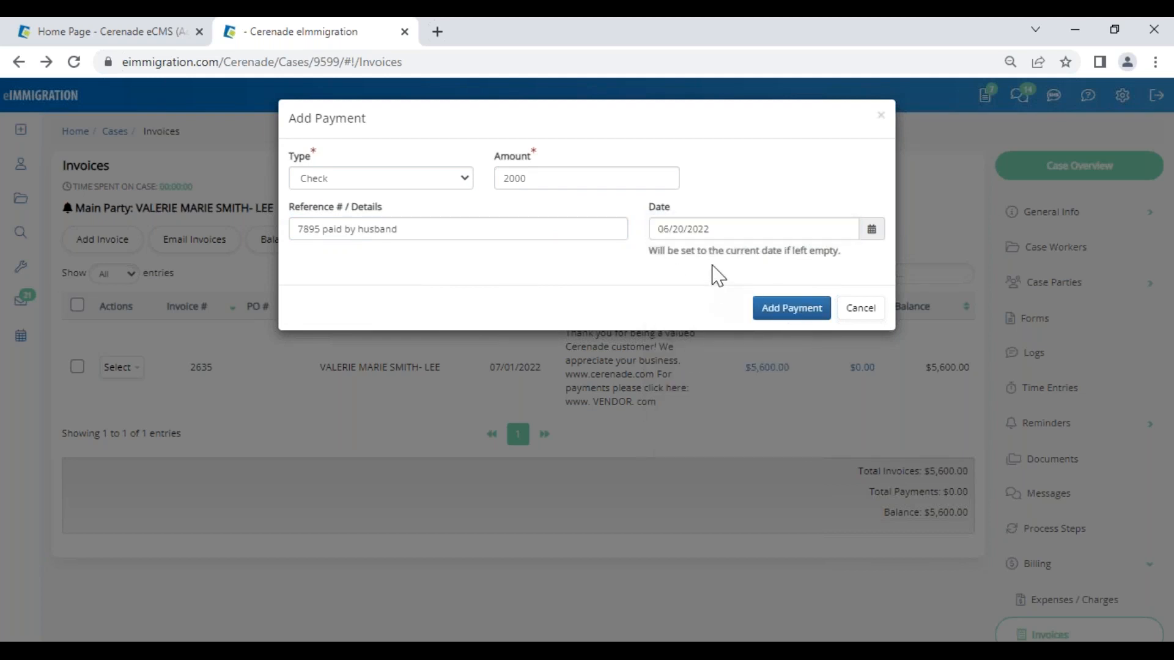
{"action": "left_click", "coordinate": [802, 314]}
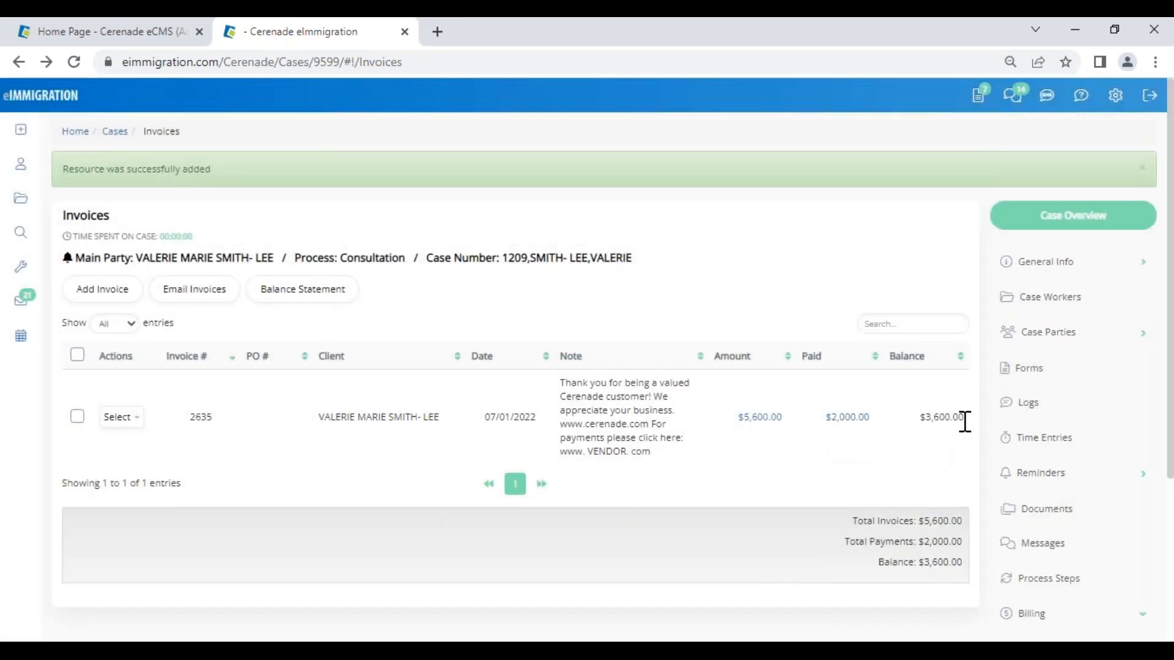
{"action": "left_click_drag", "start_coordinate": [972, 427], "coordinate": [921, 431]}
- Start a payment plan for the invoice with 09/02/2022 as the first payment due date
{"action": "left_click", "coordinate": [125, 418]}
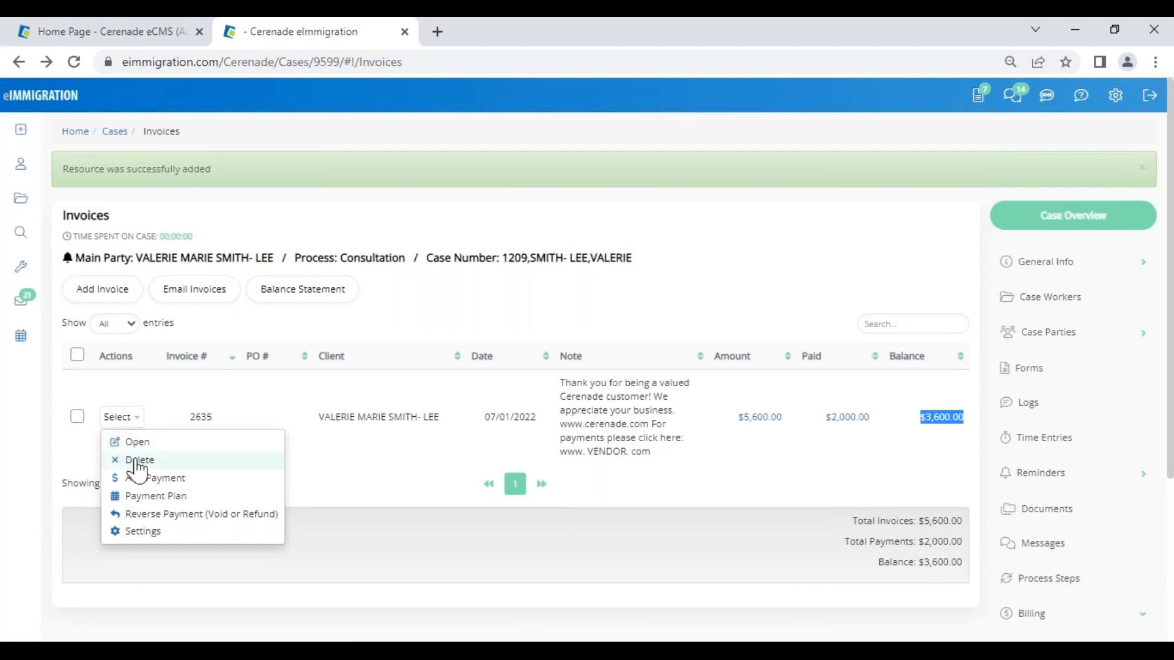
{"action": "left_click", "coordinate": [149, 496]}
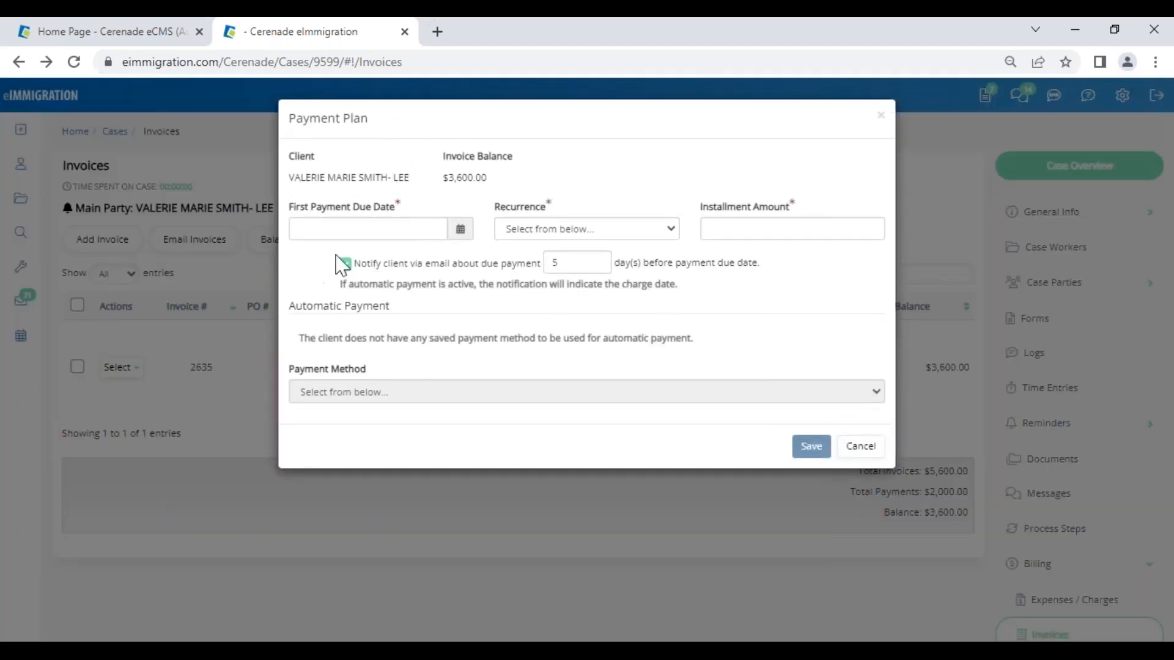
{"action": "left_click", "coordinate": [462, 230]}
{"action": "left_click", "coordinate": [427, 256]}
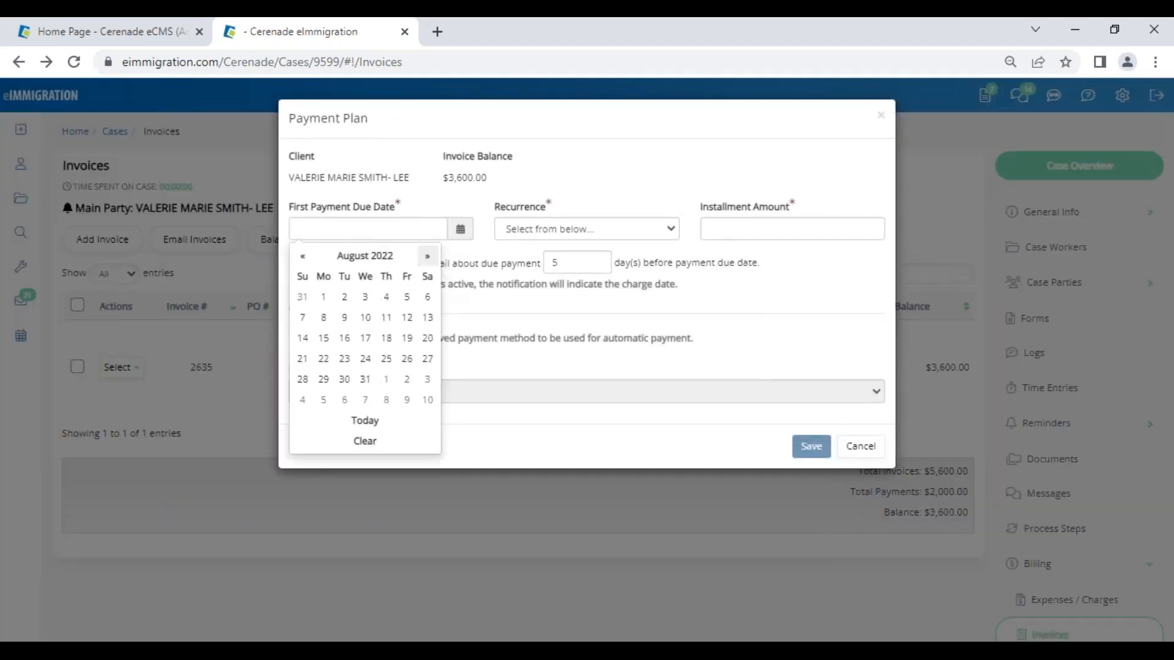
{"action": "left_click", "coordinate": [408, 379]}
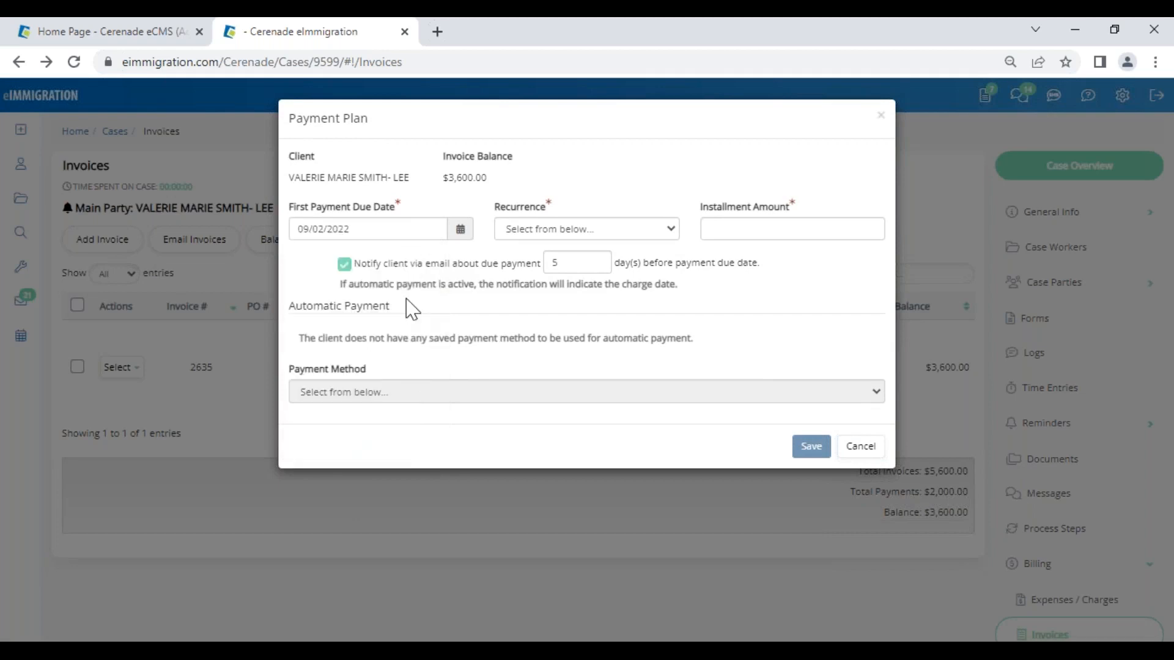
- Set monthly recurrence, a 500 installment amount and client email notice 7 days before the due date, and save the payment plan
{"action": "left_click", "coordinate": [590, 230]}
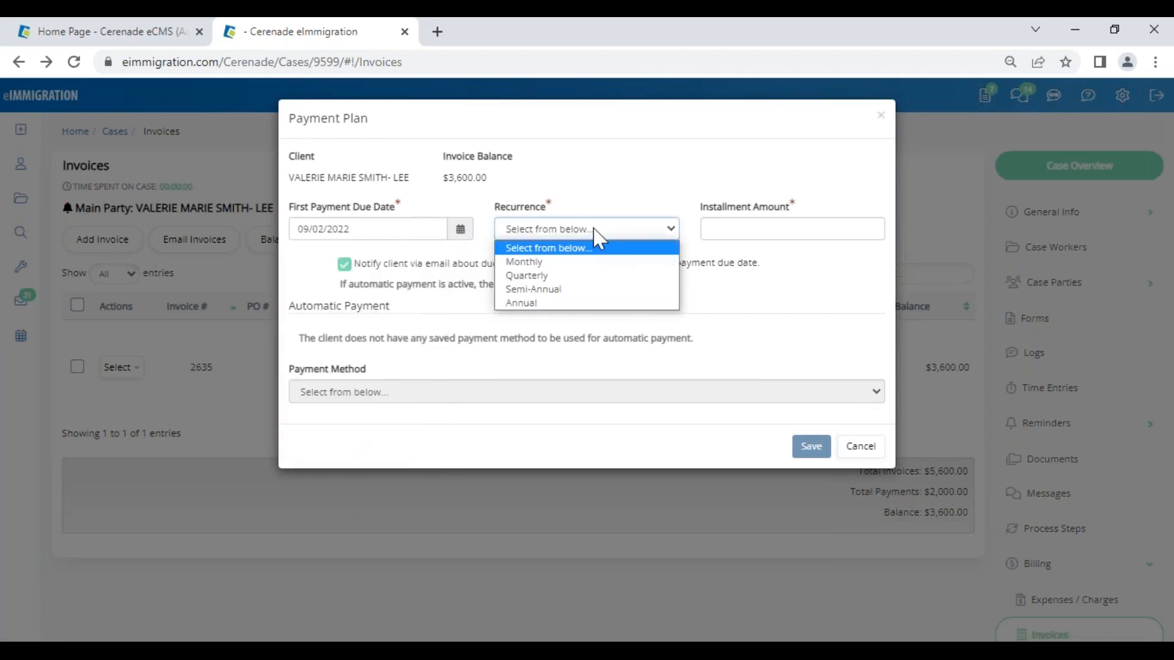
{"action": "left_click", "coordinate": [589, 261]}
{"action": "left_click", "coordinate": [734, 227]}
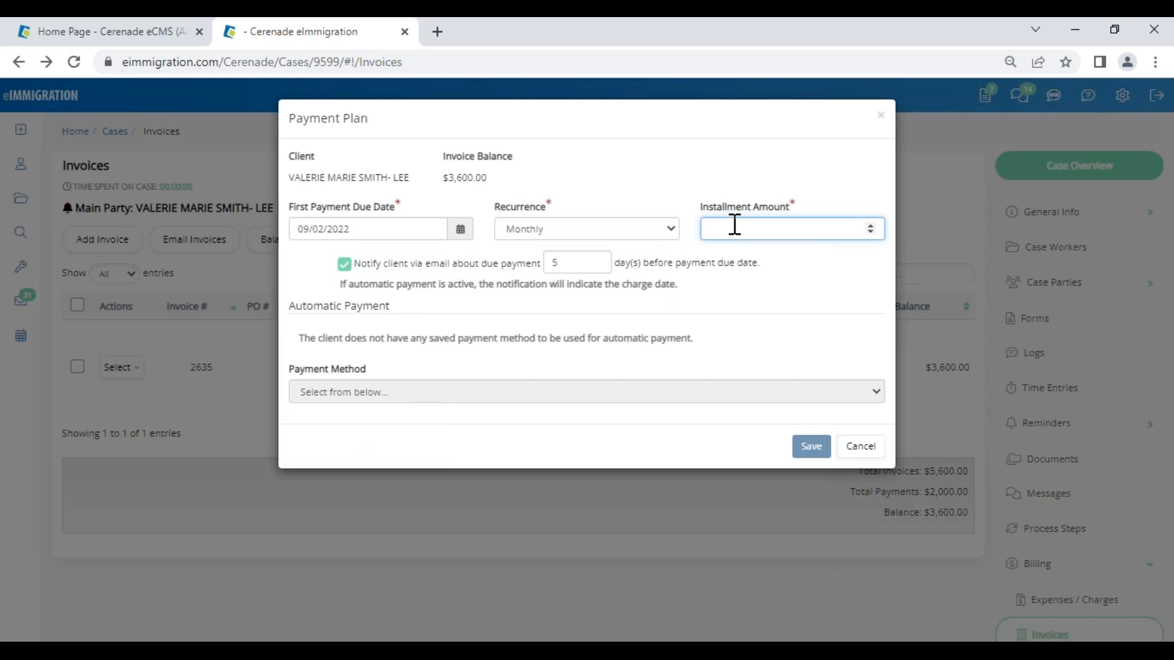
{"action": "type", "text": "500"}
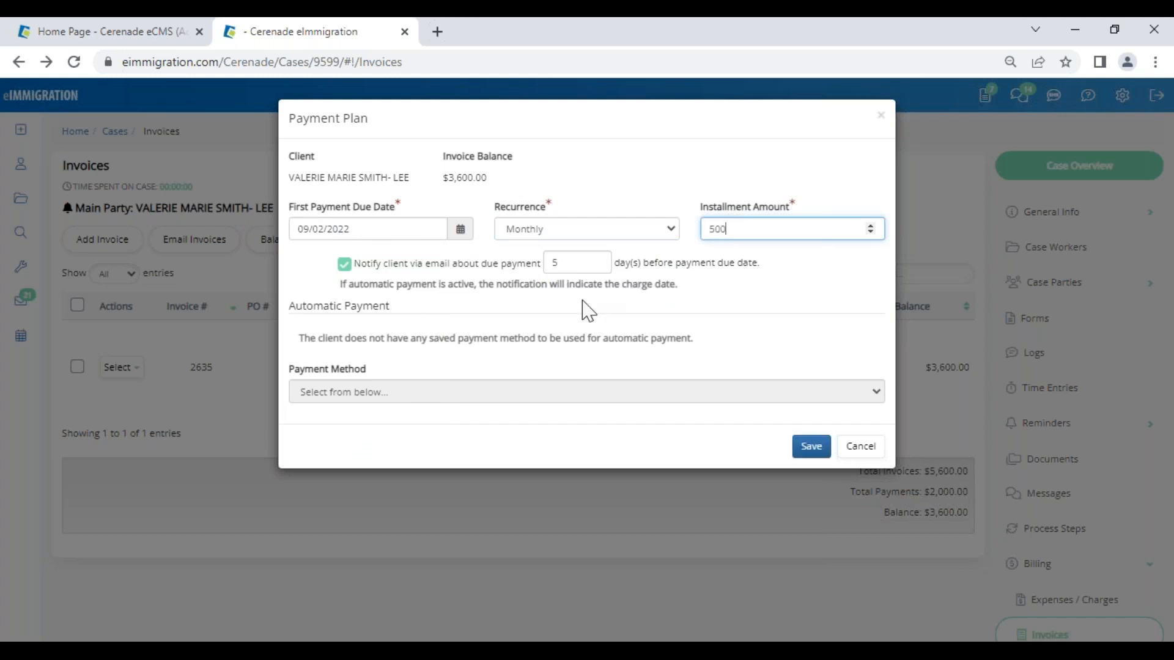
{"action": "left_click_drag", "start_coordinate": [581, 260], "coordinate": [515, 260]}
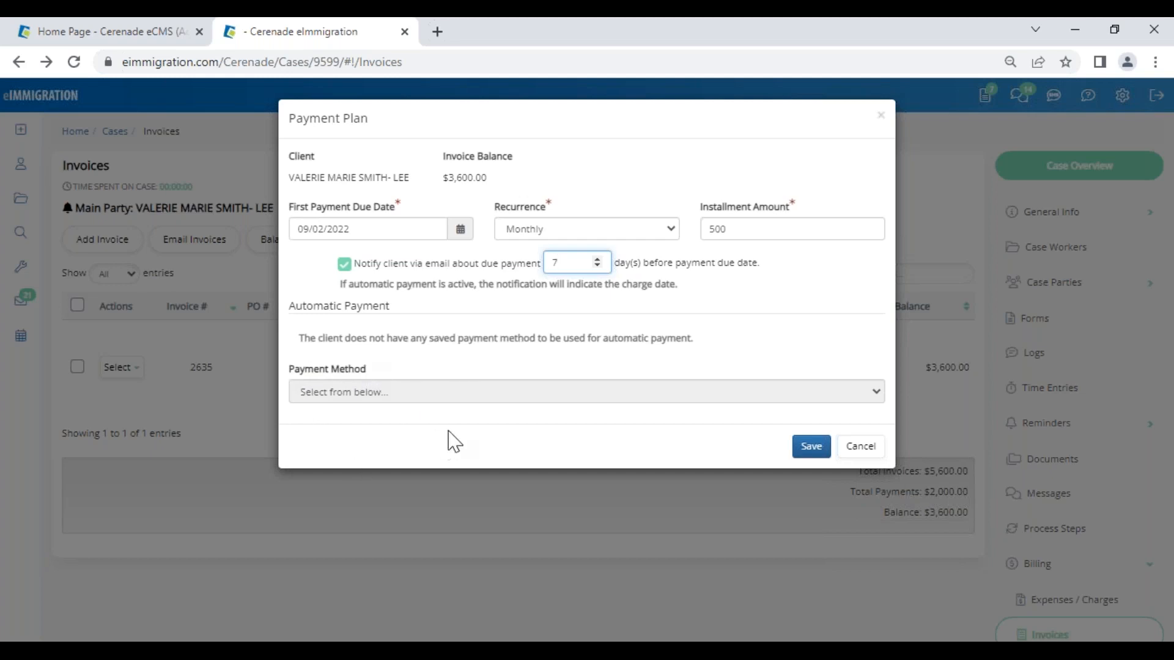
{"action": "left_click", "coordinate": [812, 447]}
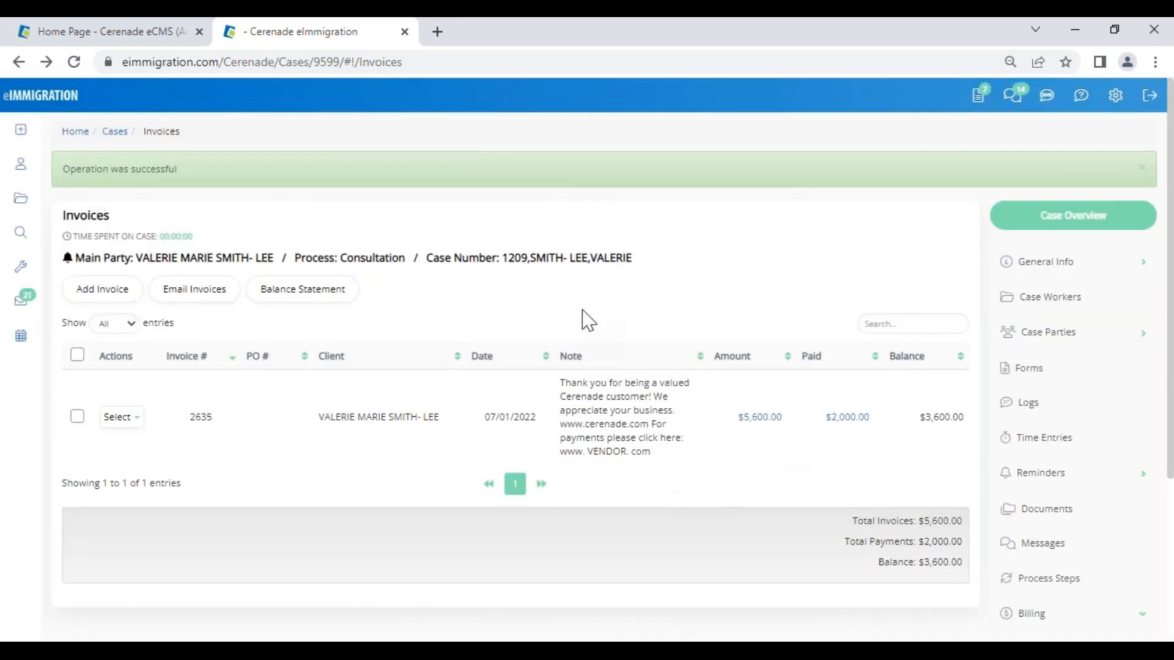
- Open the main party's client profile, view the Add Payment Card form in the client's billing payment methods, and close the form
{"action": "left_click", "coordinate": [185, 260]}
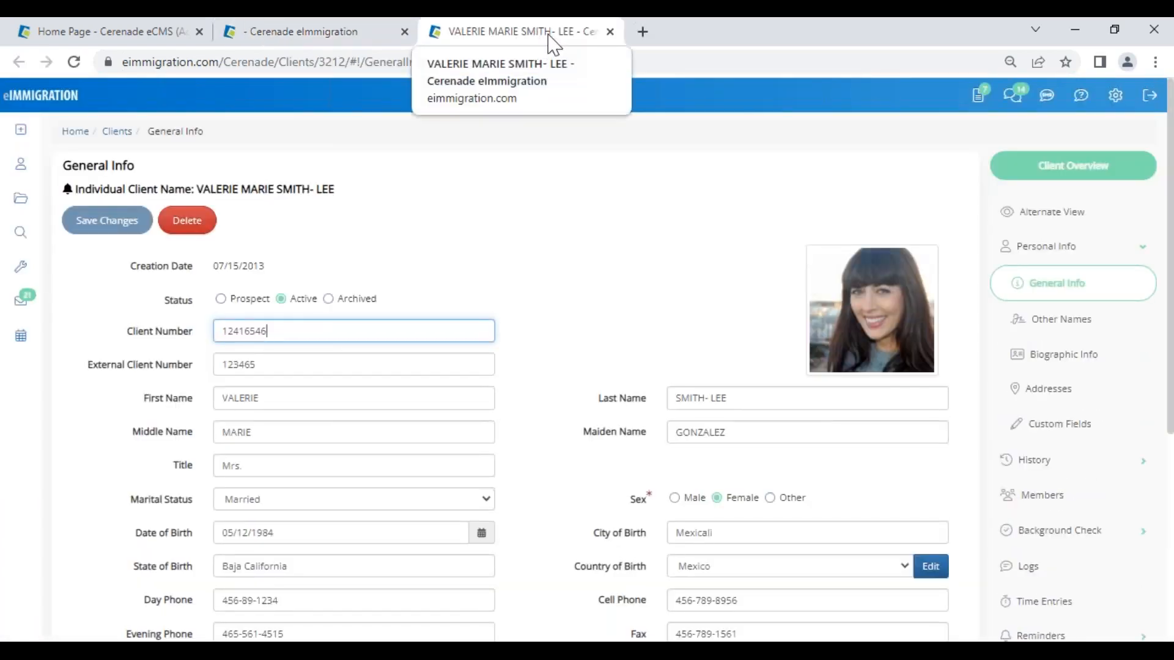
{"action": "scroll", "coordinate": [1144, 476], "scroll_direction": "down", "scroll_amount": 5}
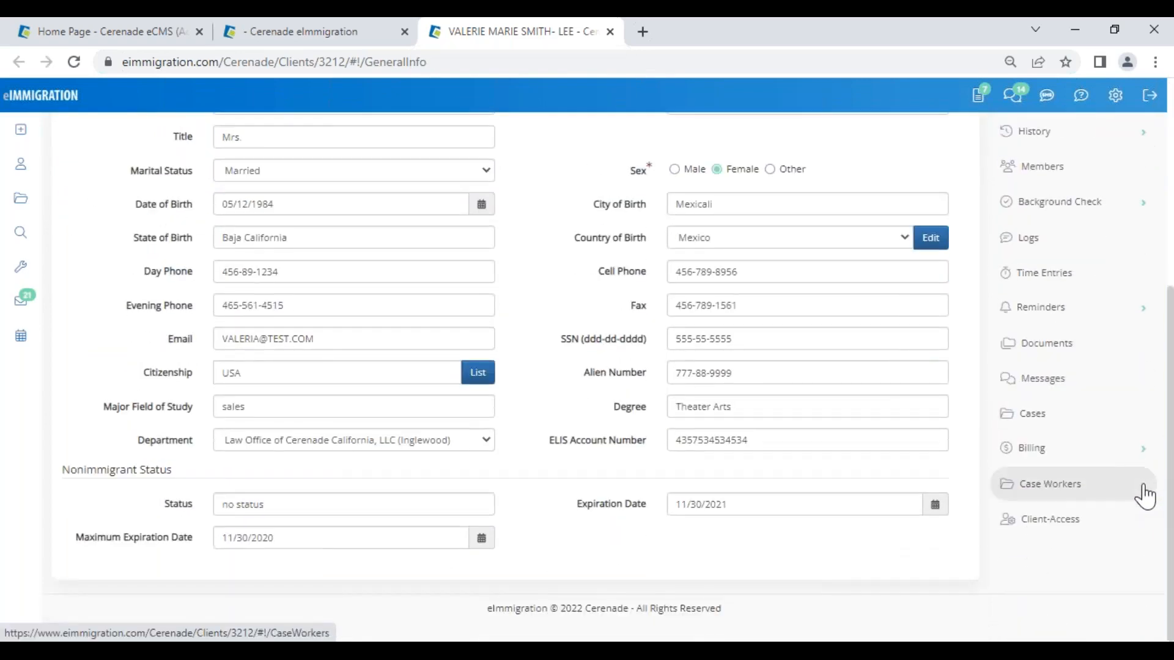
{"action": "left_click", "coordinate": [1074, 450]}
{"action": "scroll", "coordinate": [1074, 448], "scroll_direction": "down", "scroll_amount": 3}
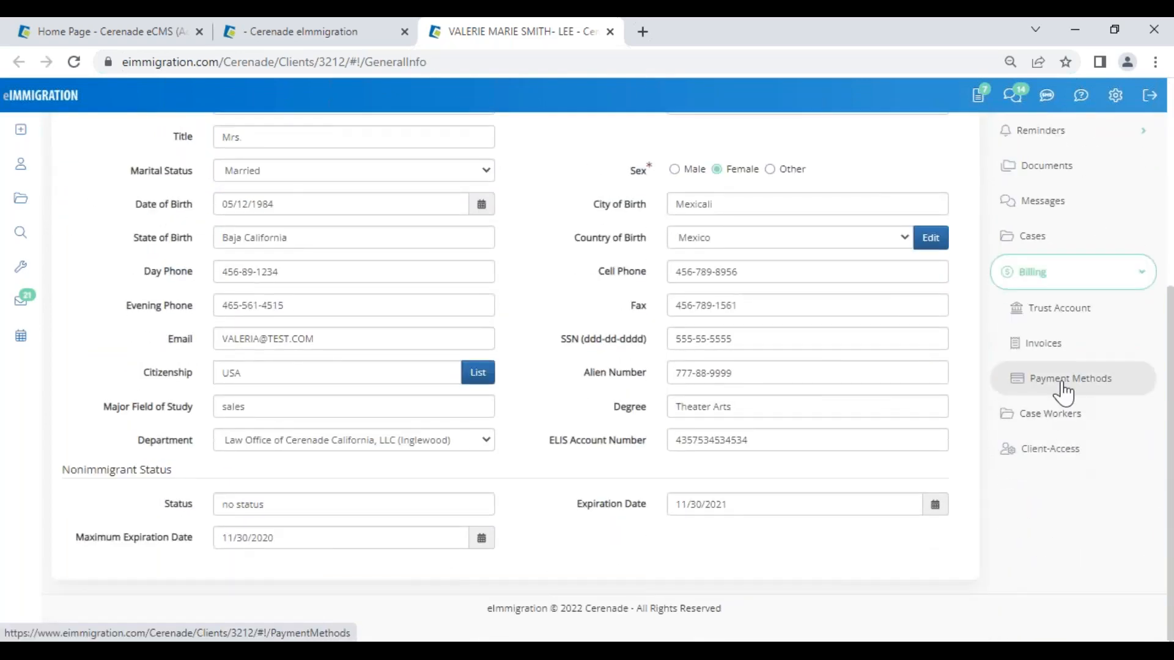
{"action": "left_click", "coordinate": [1061, 385]}
{"action": "left_click", "coordinate": [129, 324]}
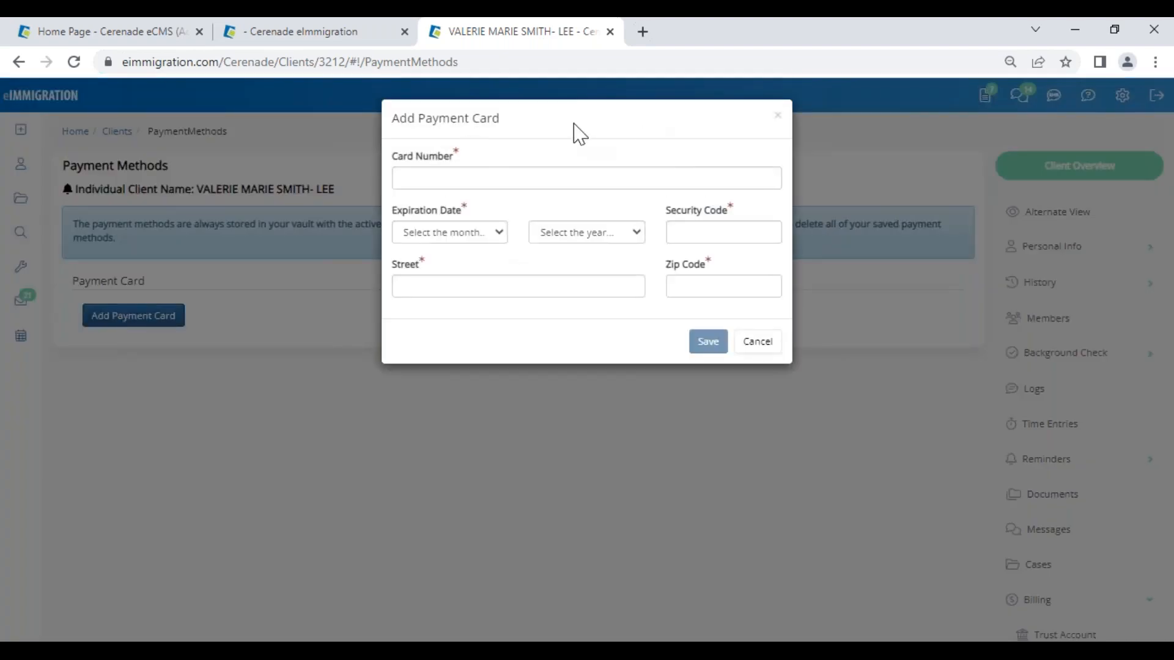
{"action": "left_click", "coordinate": [777, 116]}
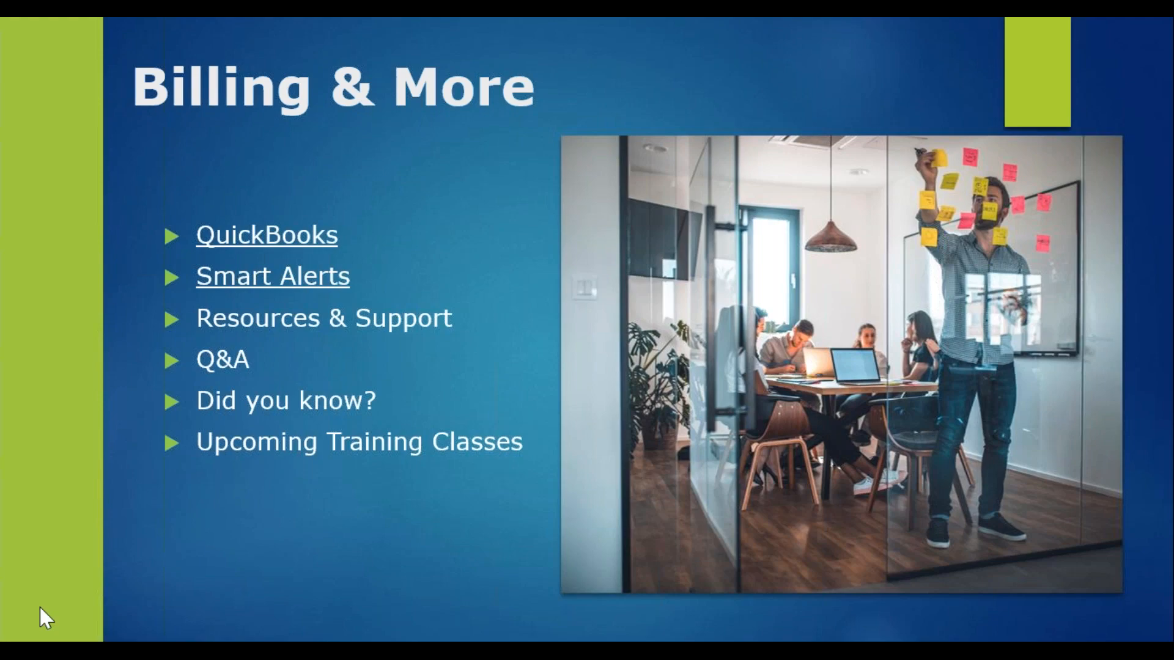
- Return to the browser, close the client's profile and open Application Settings in the Administrator portal
{"action": "key", "text": "alt+Tab"}
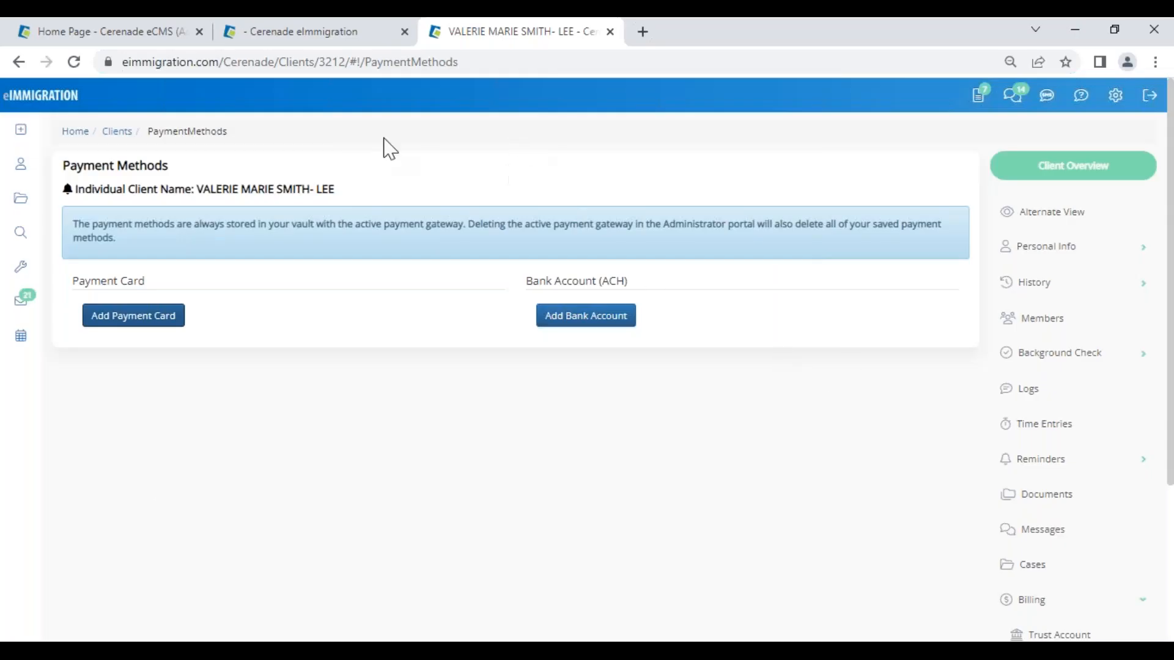
{"action": "left_click", "coordinate": [283, 26]}
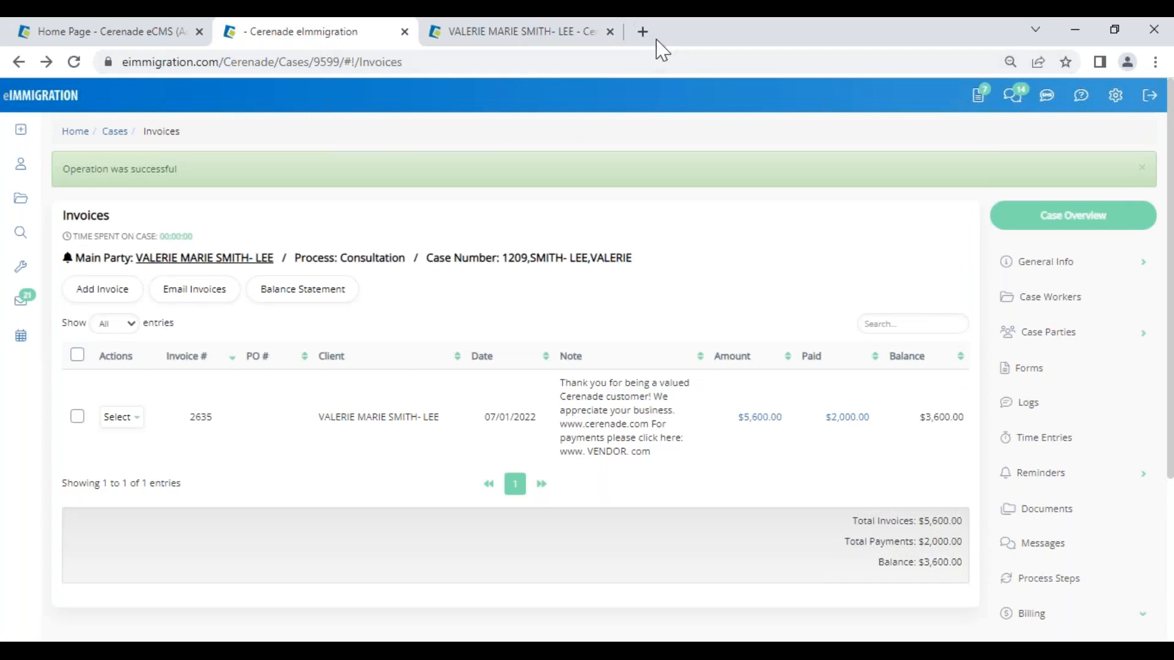
{"action": "left_click", "coordinate": [610, 32]}
{"action": "left_click", "coordinate": [78, 34]}
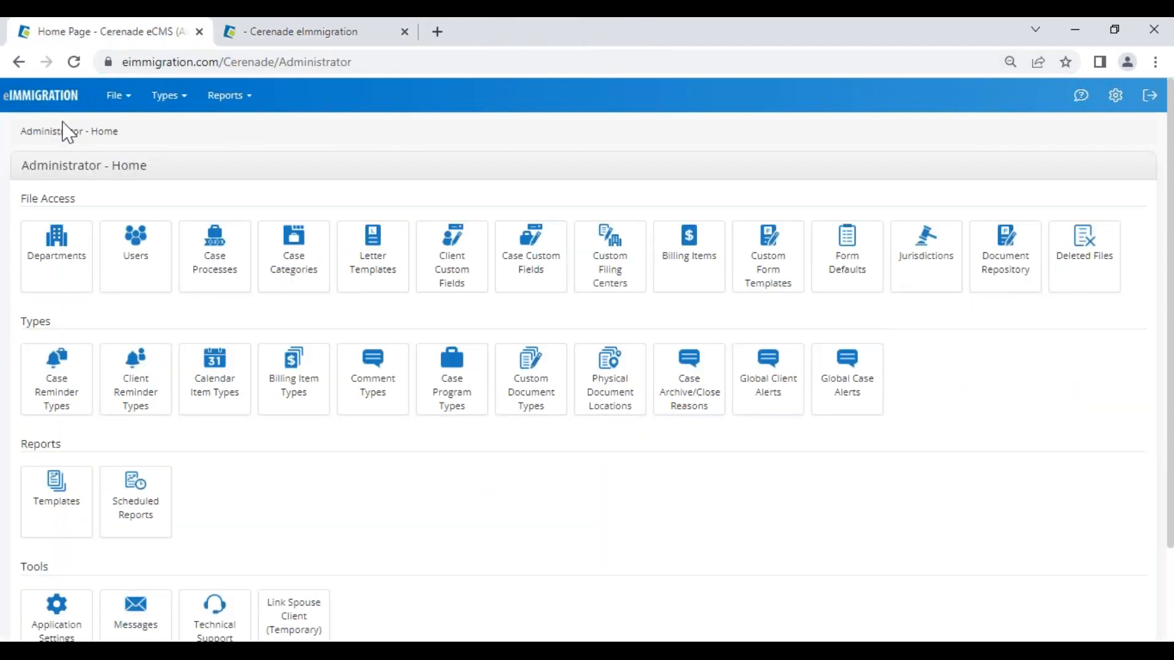
{"action": "scroll", "coordinate": [76, 550], "scroll_direction": "down", "scroll_amount": 2}
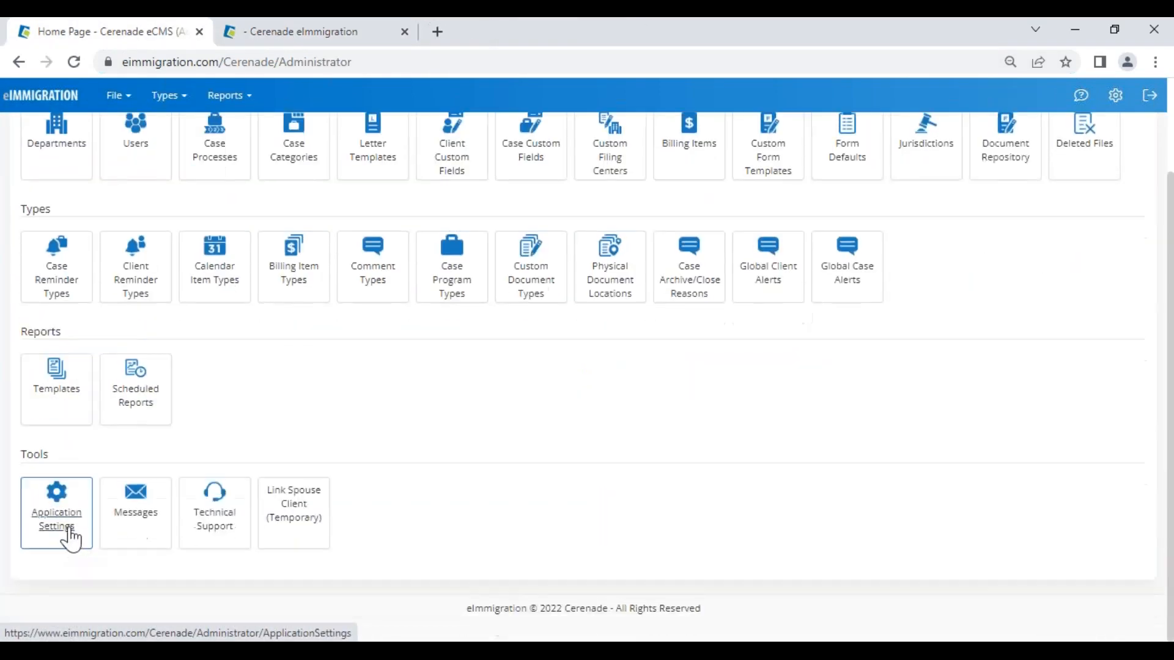
{"action": "left_click", "coordinate": [71, 538]}
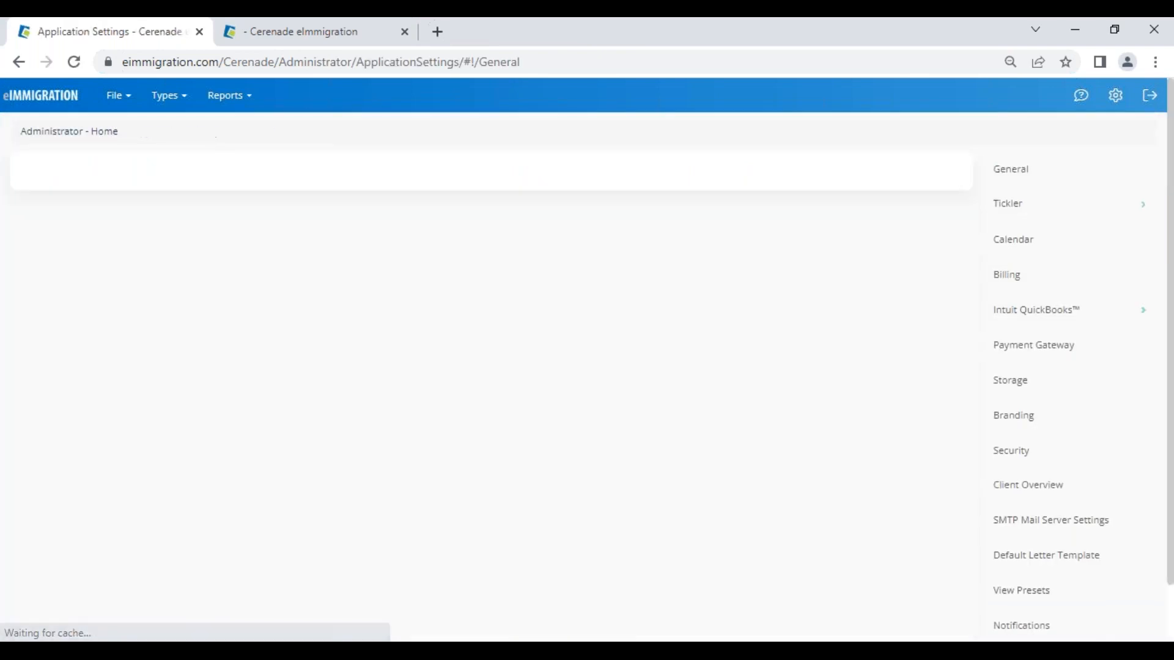
- View the Intuit QuickBooks authorization page and the Charge Status options in the QuickBooks settings
{"action": "left_click", "coordinate": [1042, 311]}
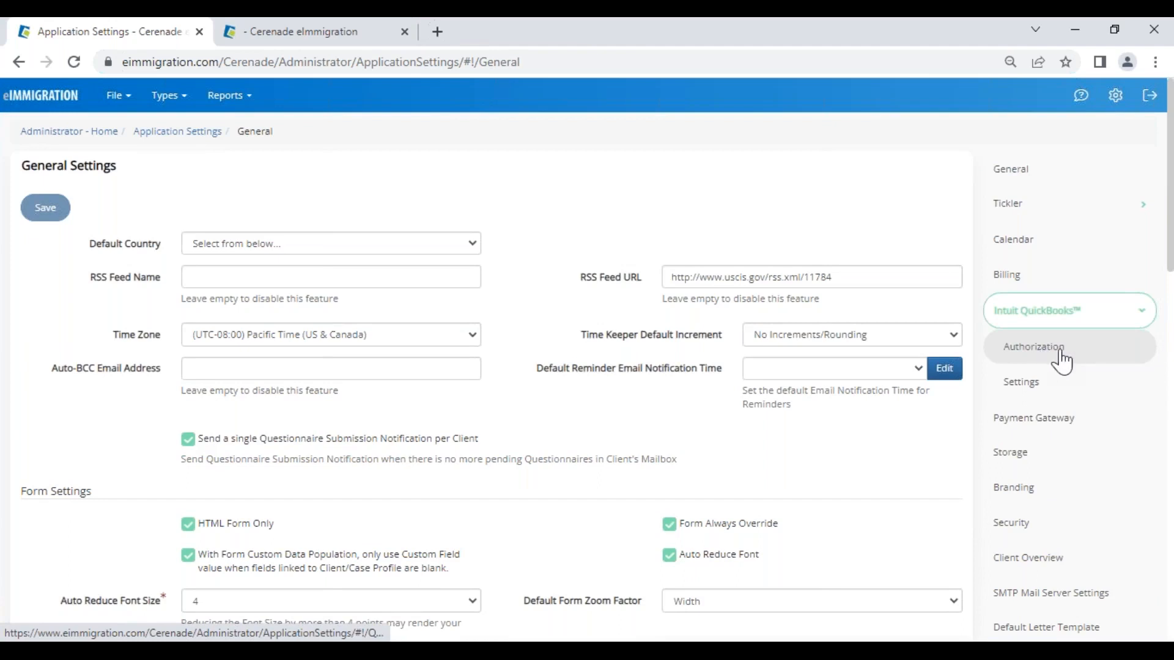
{"action": "left_click", "coordinate": [1062, 362]}
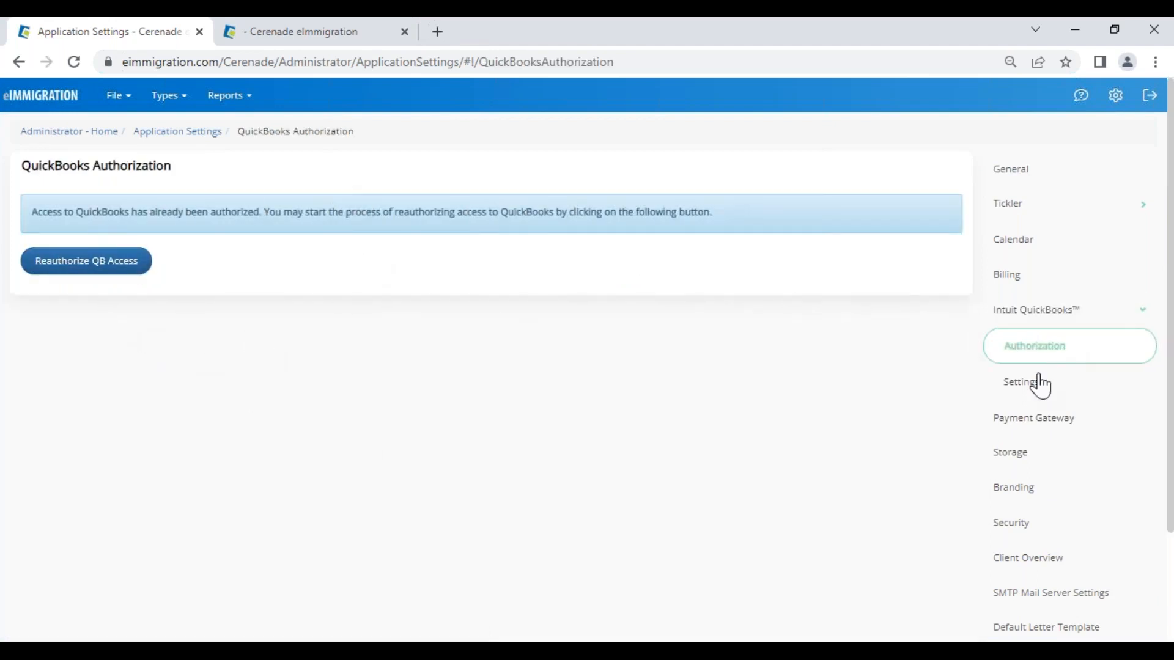
{"action": "left_click", "coordinate": [1054, 395]}
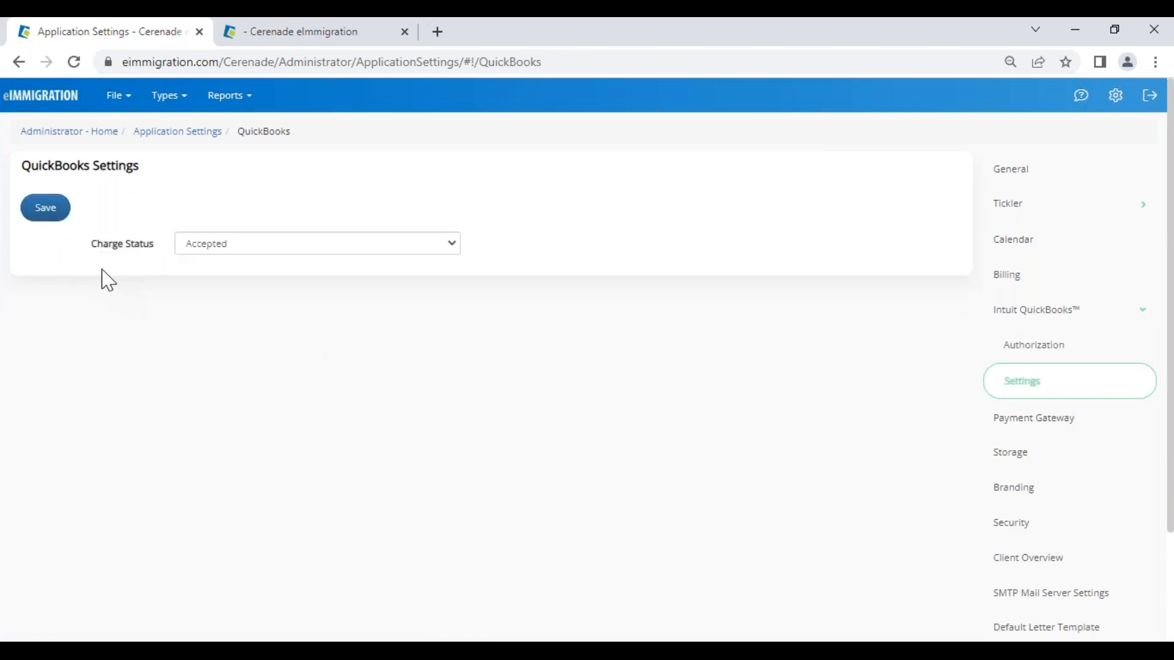
{"action": "left_click", "coordinate": [247, 245]}
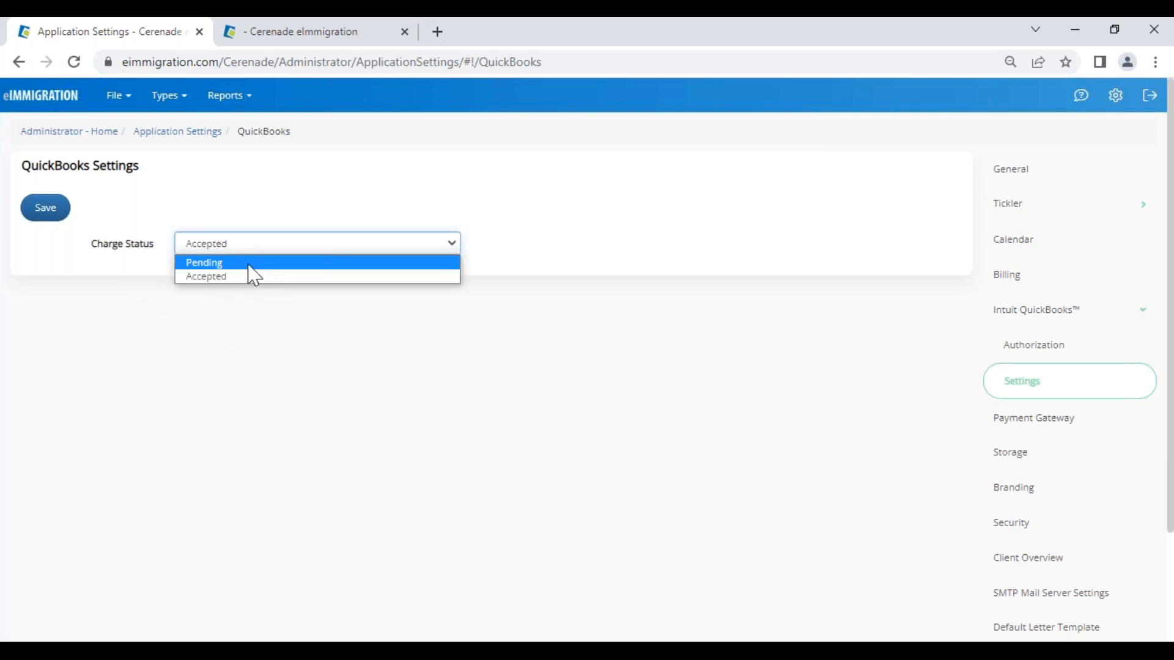
{"action": "left_click", "coordinate": [228, 352]}
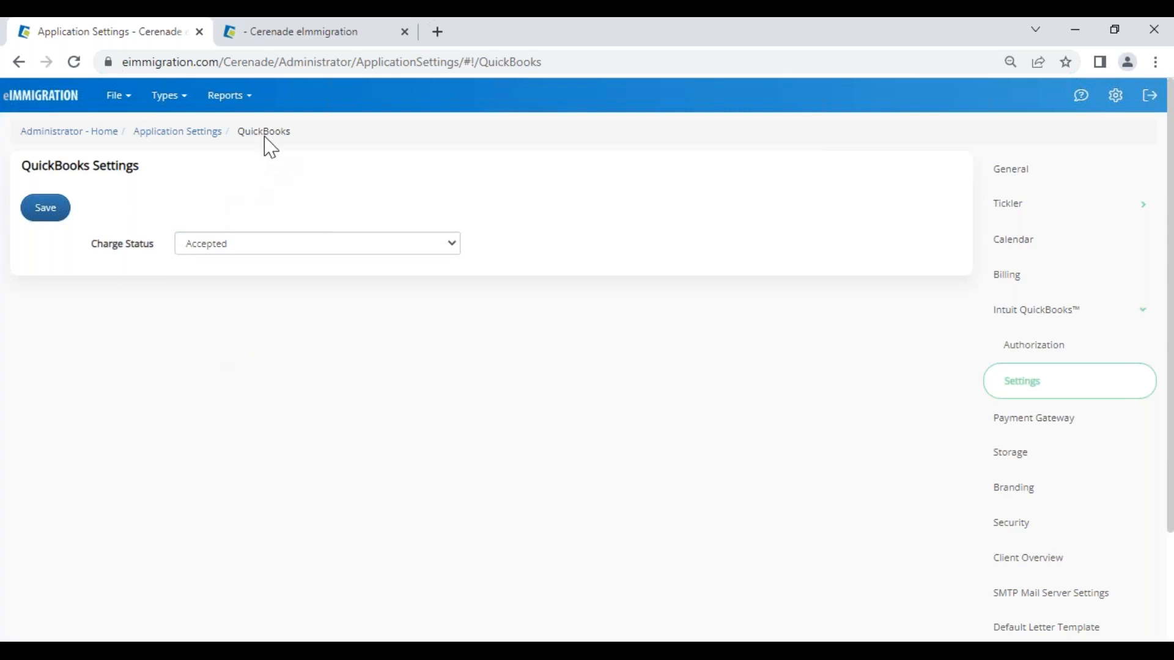
- Return to the case, open its QB Billing page, find the QB entity by the client's first name and bind the case to it
{"action": "left_click", "coordinate": [299, 32]}
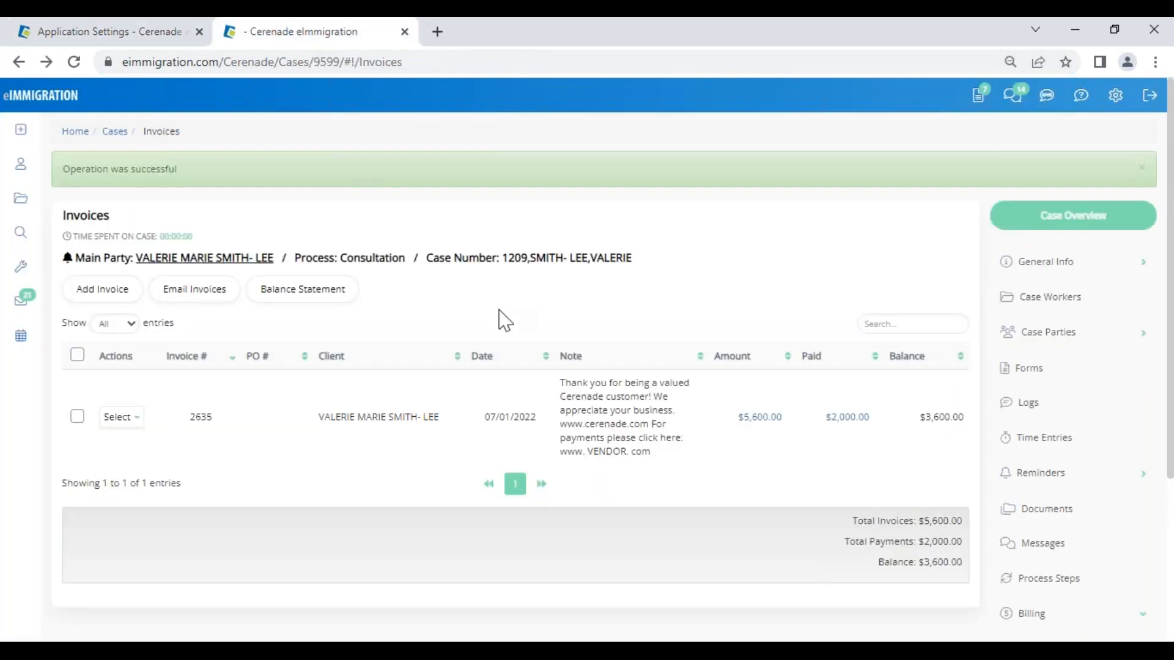
{"action": "scroll", "coordinate": [1033, 532], "scroll_direction": "down", "scroll_amount": 4}
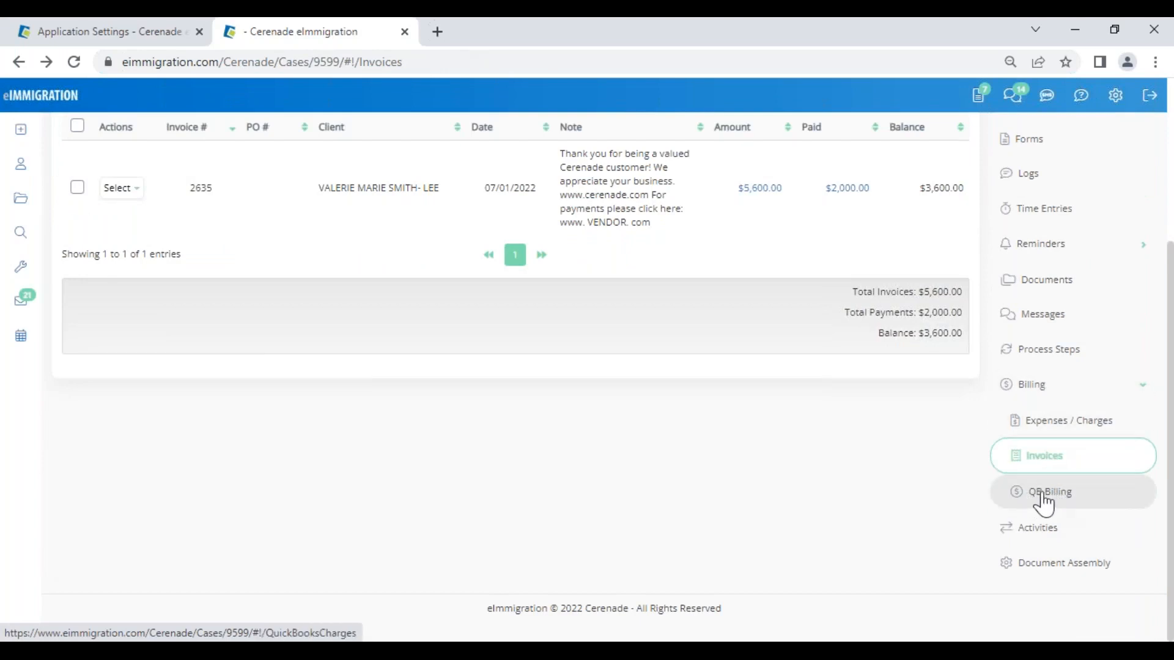
{"action": "left_click", "coordinate": [1070, 505]}
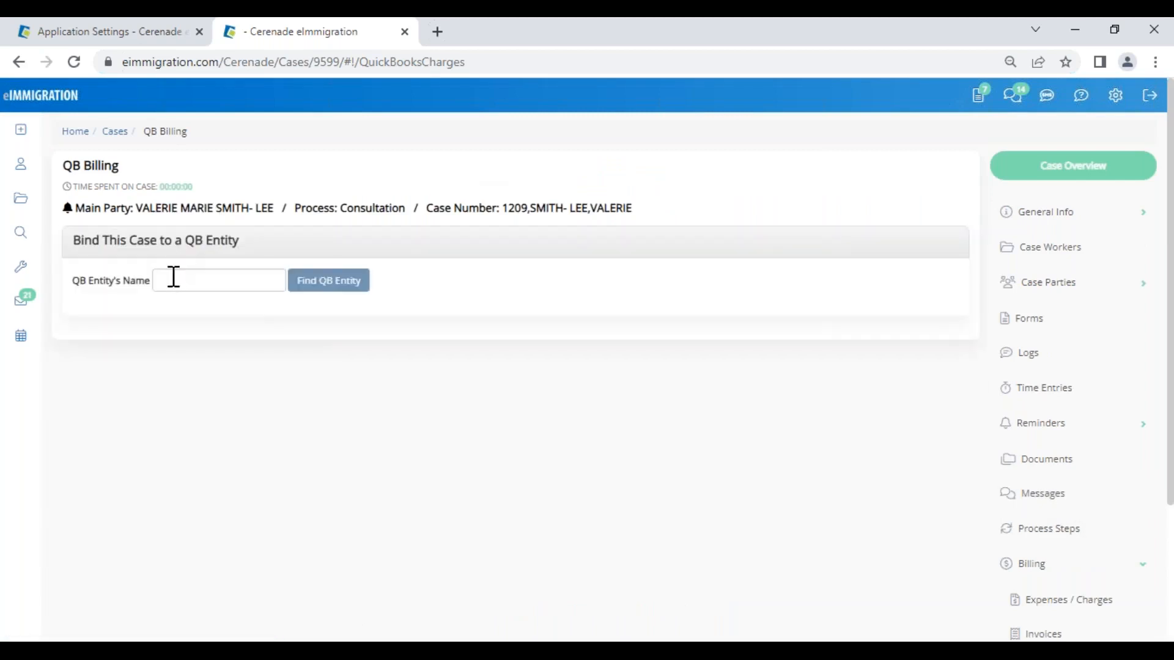
{"action": "left_click", "coordinate": [174, 282]}
{"action": "type", "text": "va"}
{"action": "key", "text": "Down"}
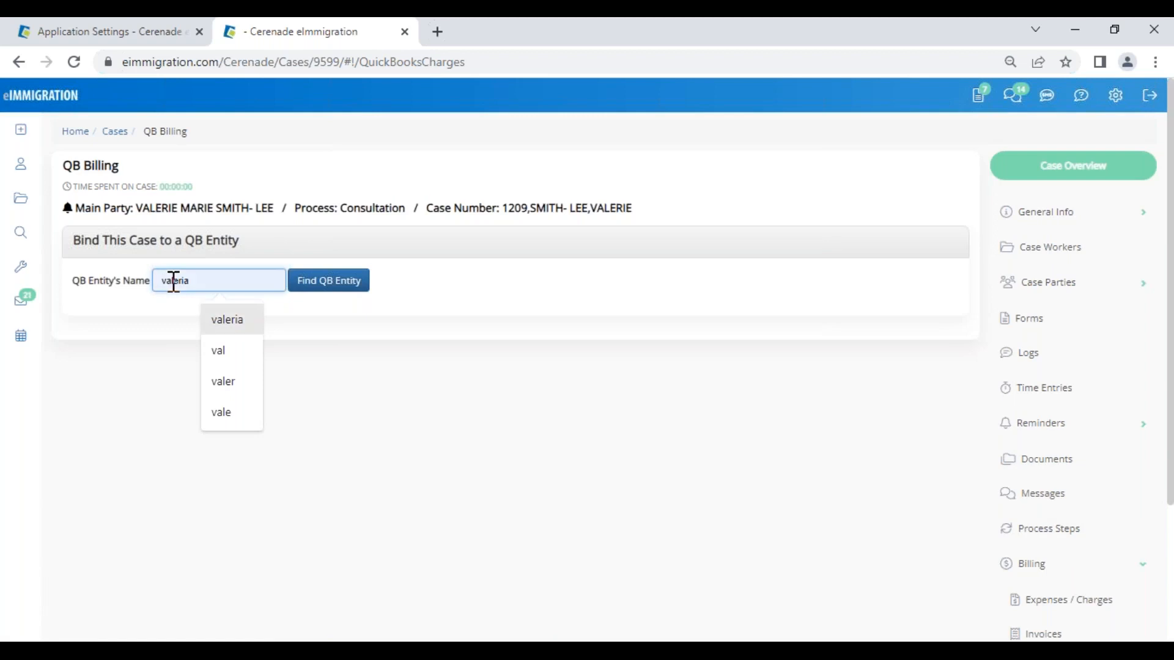
{"action": "key", "text": "Return"}
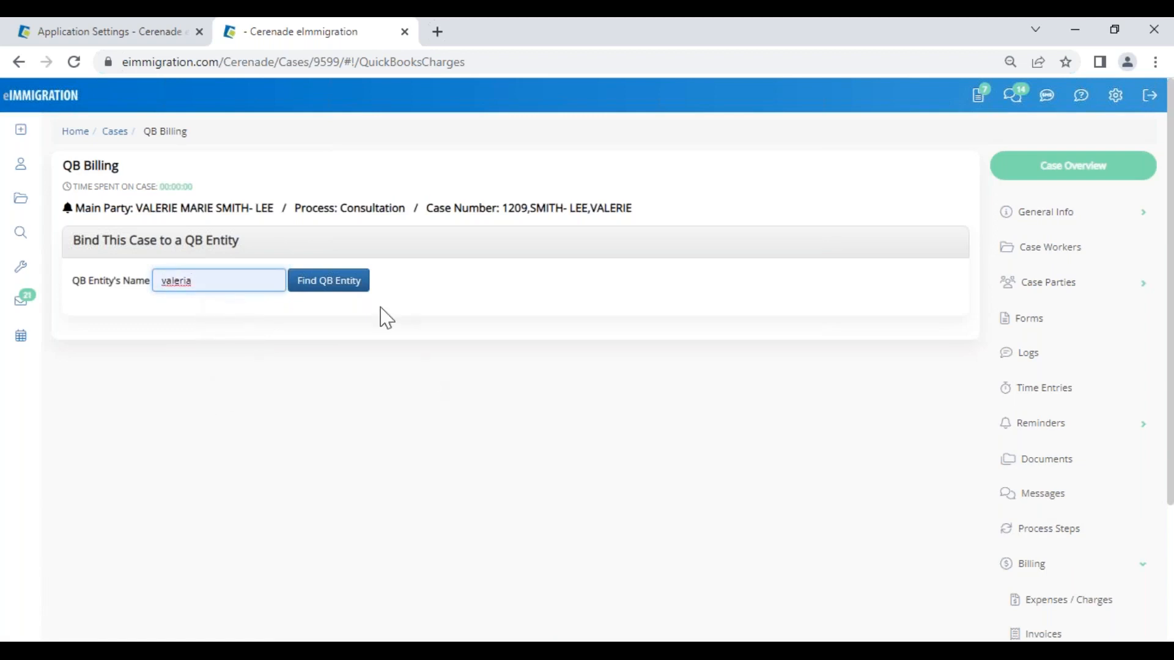
{"action": "left_click", "coordinate": [347, 289]}
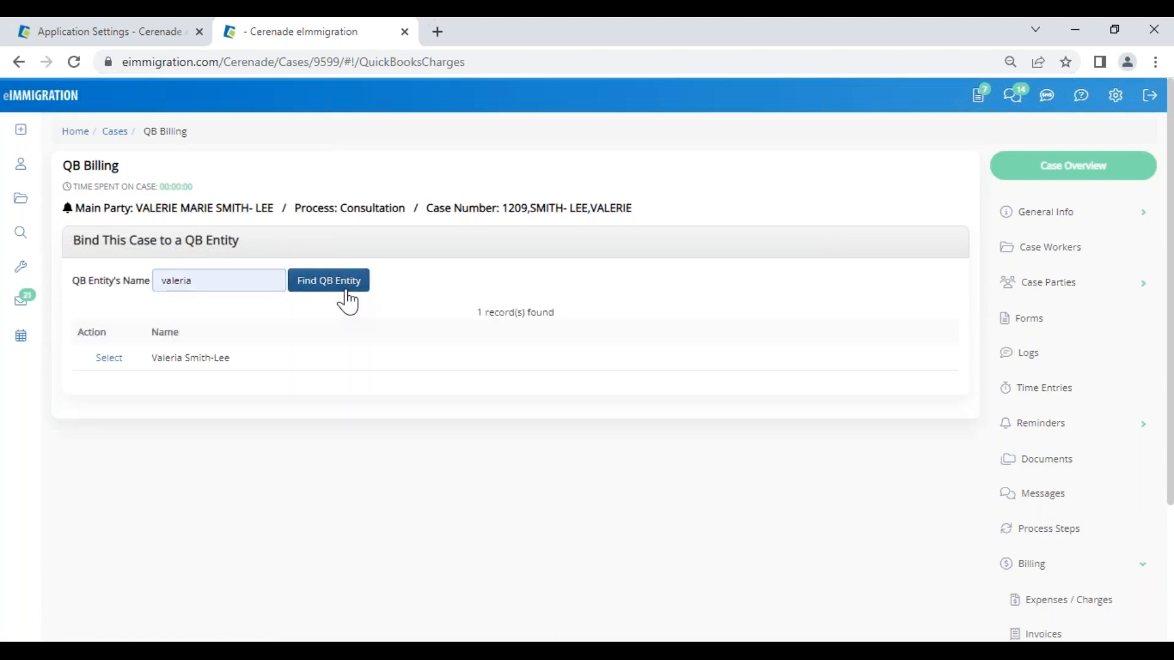
{"action": "left_click", "coordinate": [110, 359]}
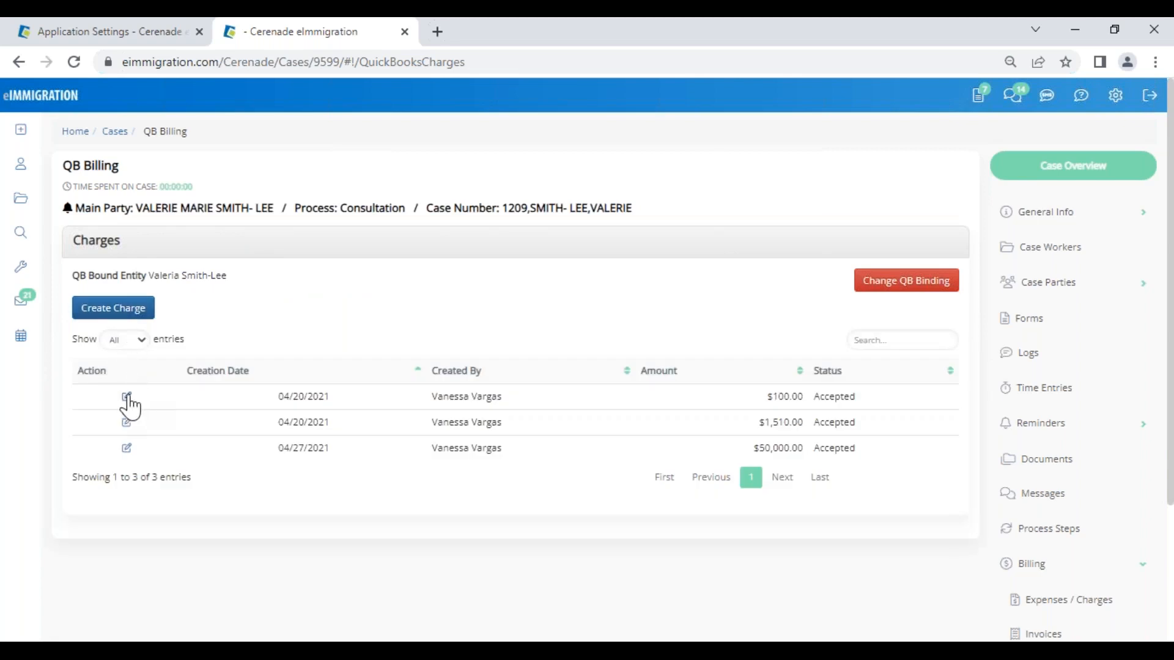
- Create a QB charge with a Sales item described as consultation, quantity 1 and rate 200
{"action": "left_click", "coordinate": [111, 311]}
{"action": "left_click", "coordinate": [125, 294]}
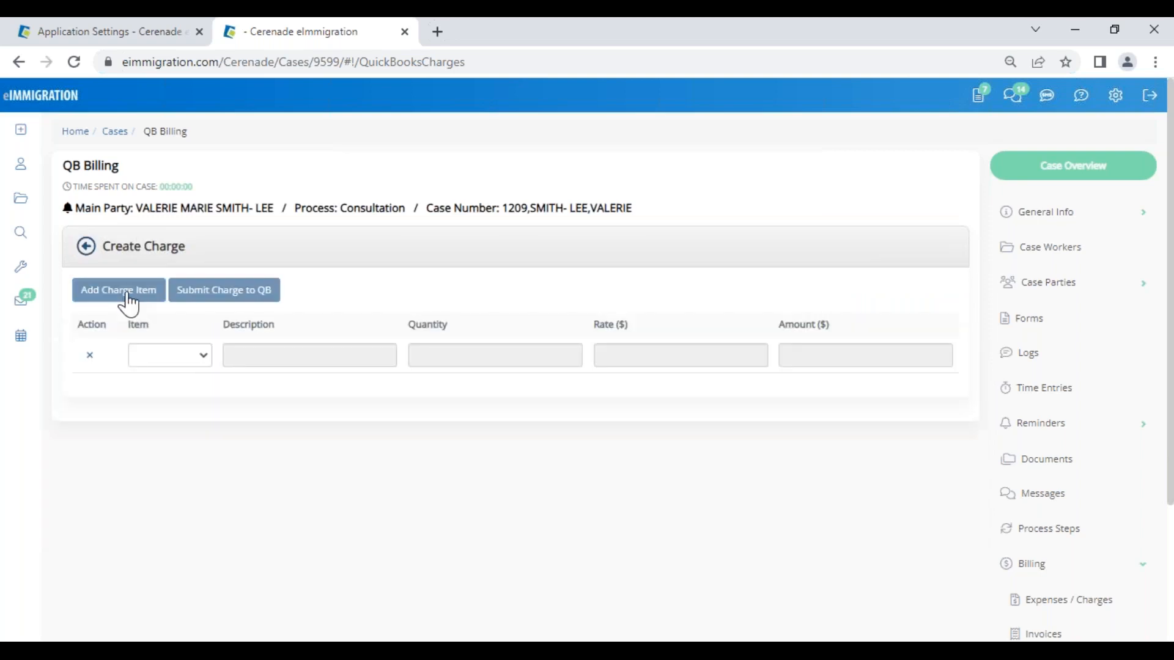
{"action": "left_click", "coordinate": [178, 360]}
{"action": "left_click", "coordinate": [182, 401]}
{"action": "left_click", "coordinate": [337, 358]}
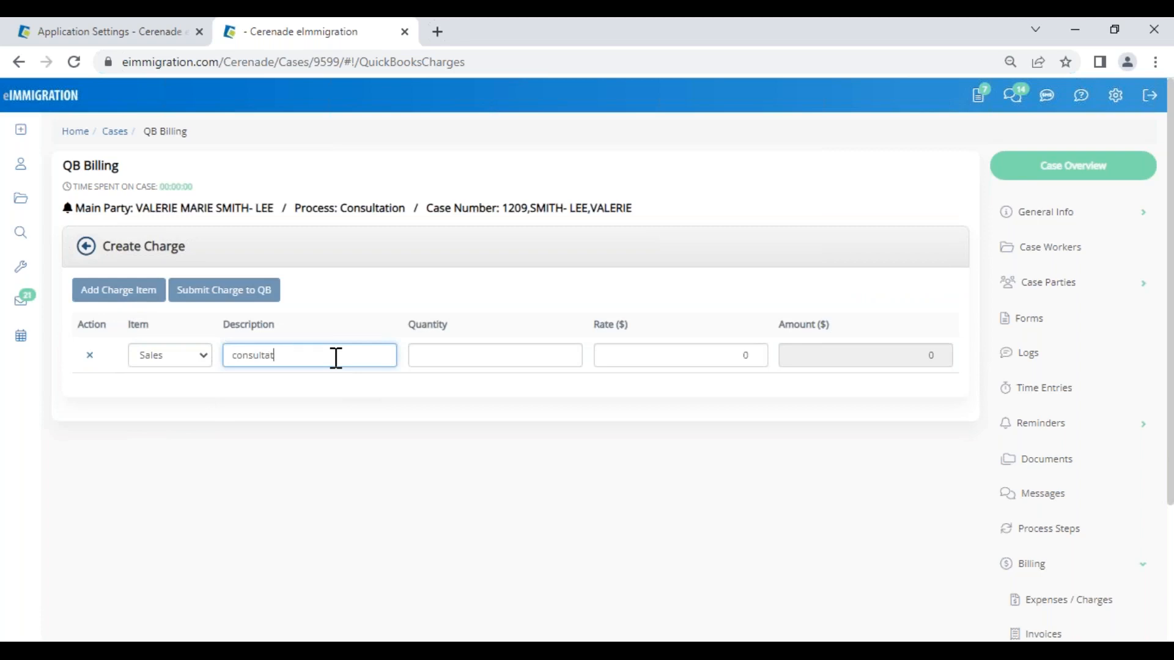
{"action": "left_click", "coordinate": [464, 364]}
{"action": "left_click", "coordinate": [624, 352]}
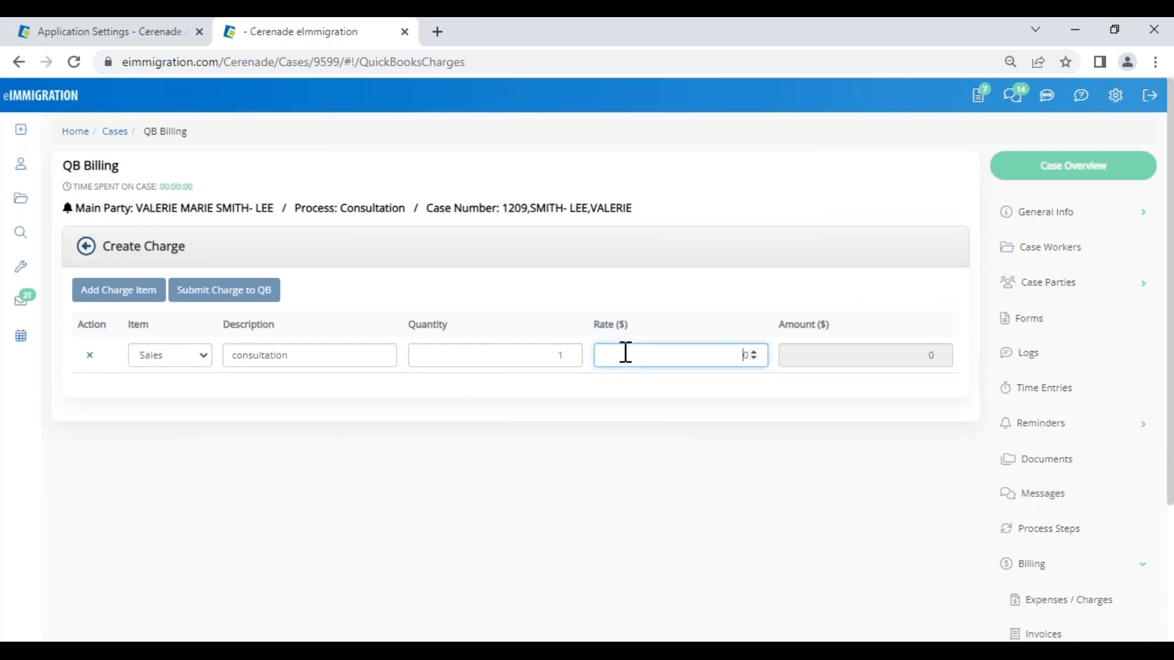
{"action": "type", "text": "200"}
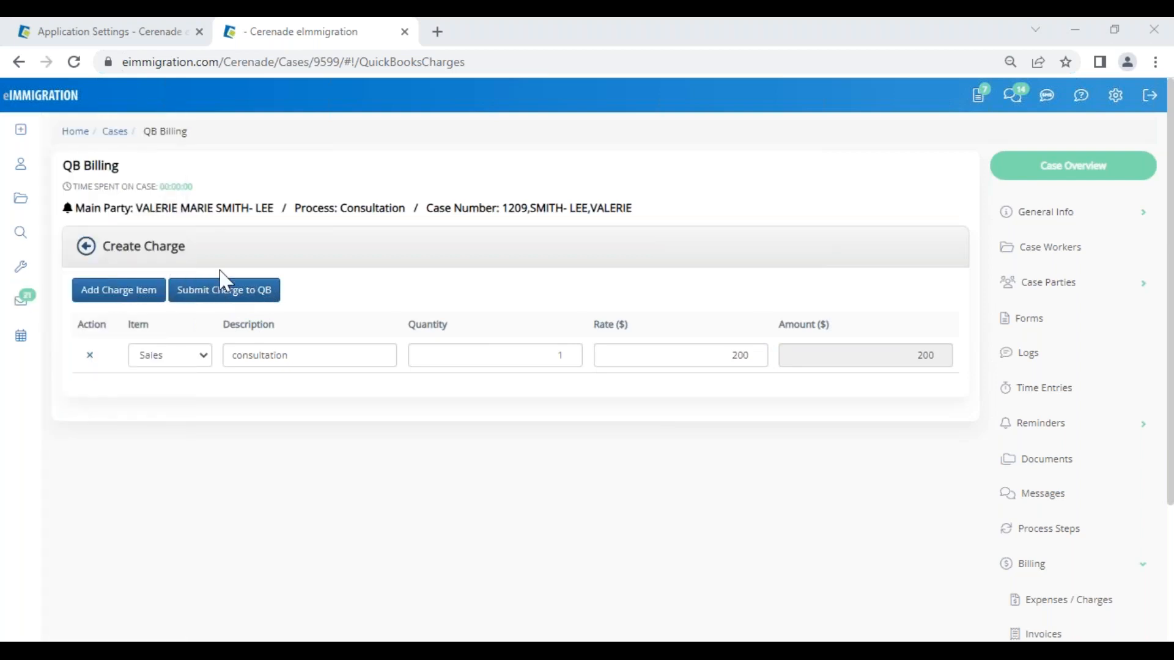
- Reopen the QuickBooks settings from the Administrator home's Application Settings and change Charge Status to Pending
{"action": "left_click", "coordinate": [136, 38]}
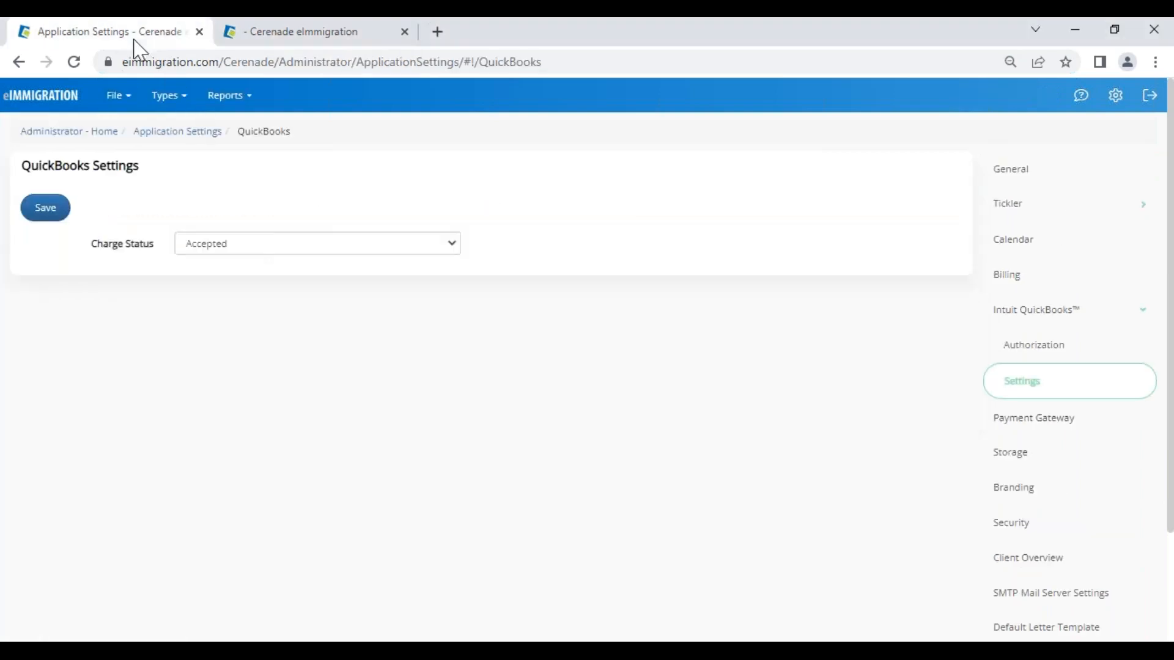
{"action": "left_click", "coordinate": [67, 137]}
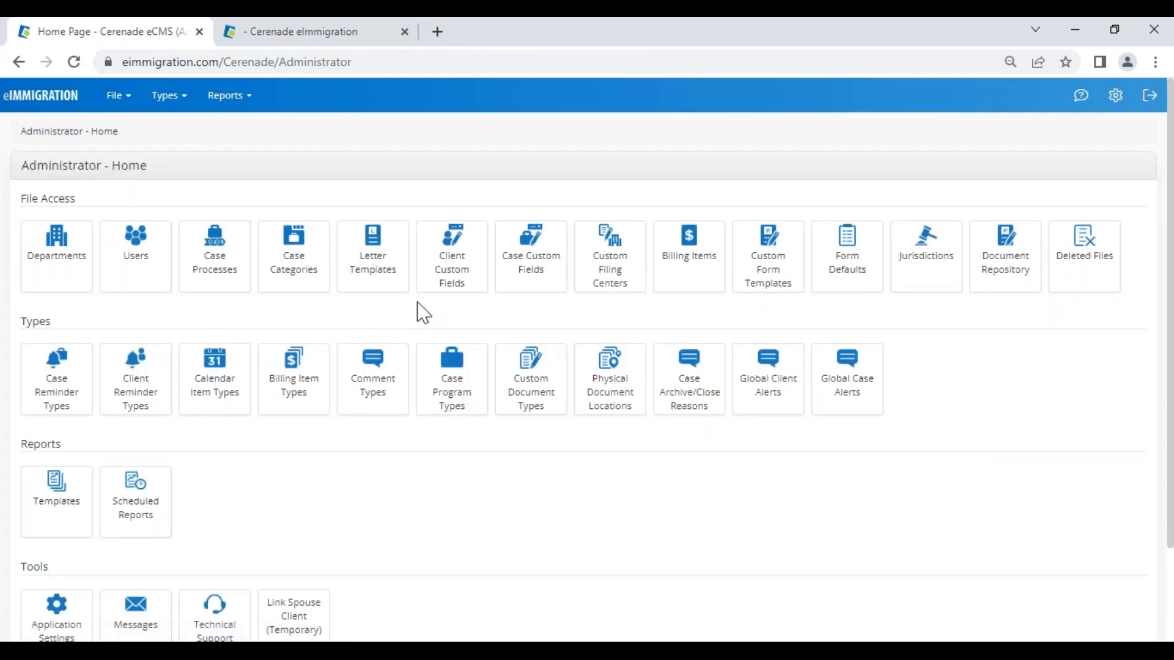
{"action": "scroll", "coordinate": [58, 516], "scroll_direction": "down", "scroll_amount": 2}
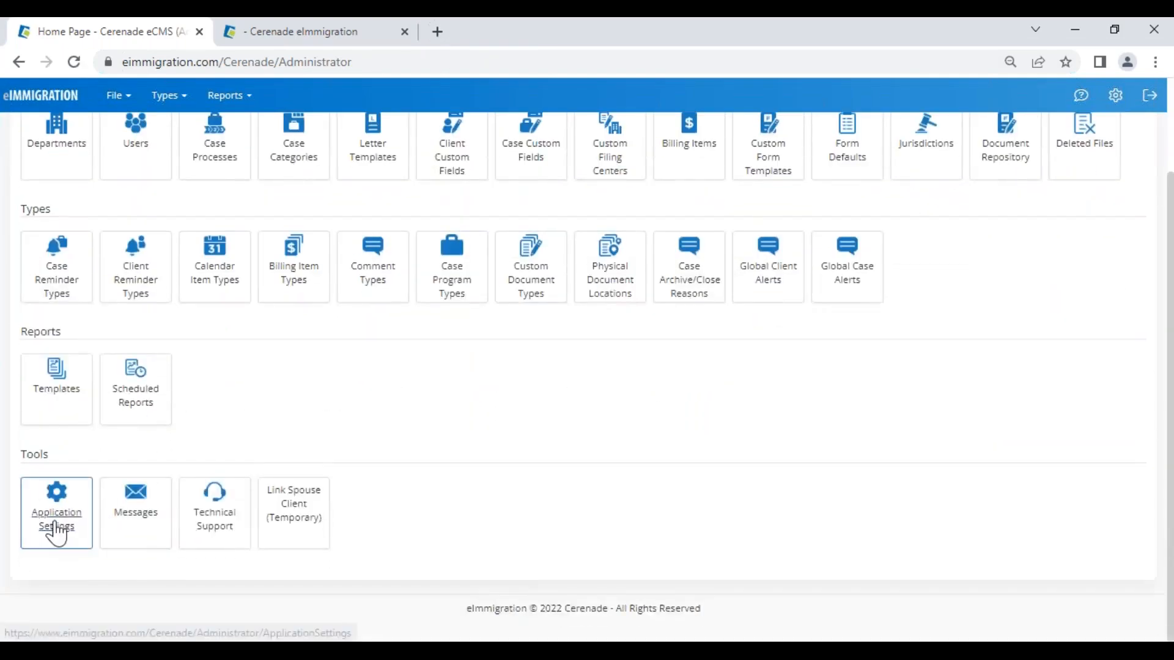
{"action": "left_click", "coordinate": [57, 523]}
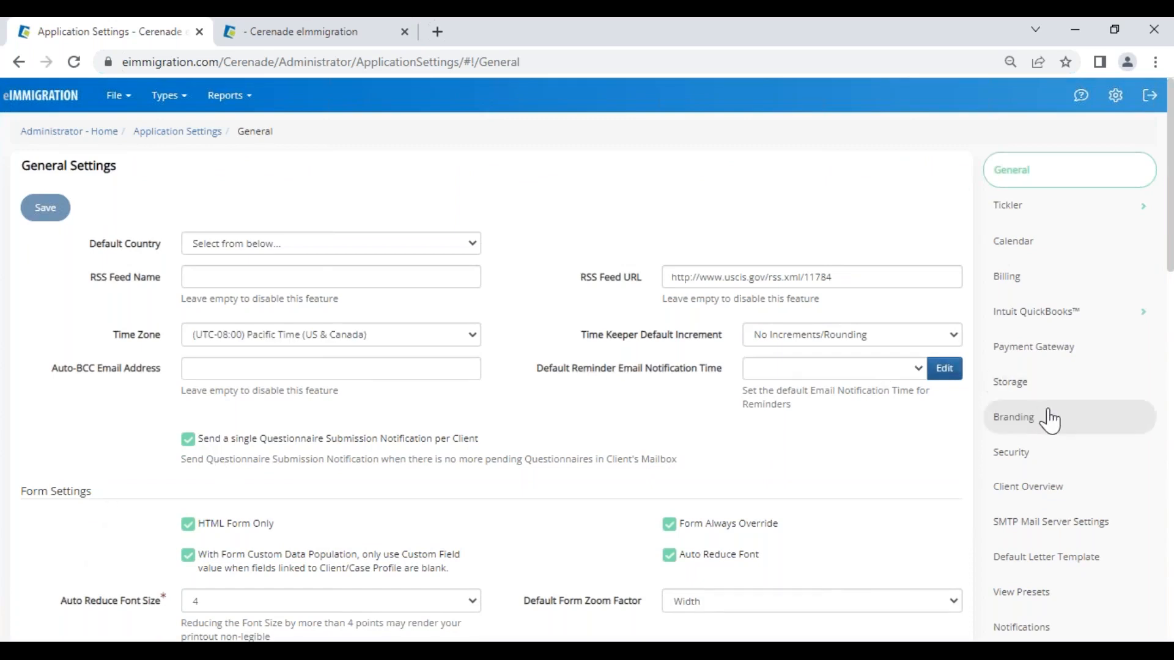
{"action": "left_click", "coordinate": [1064, 311]}
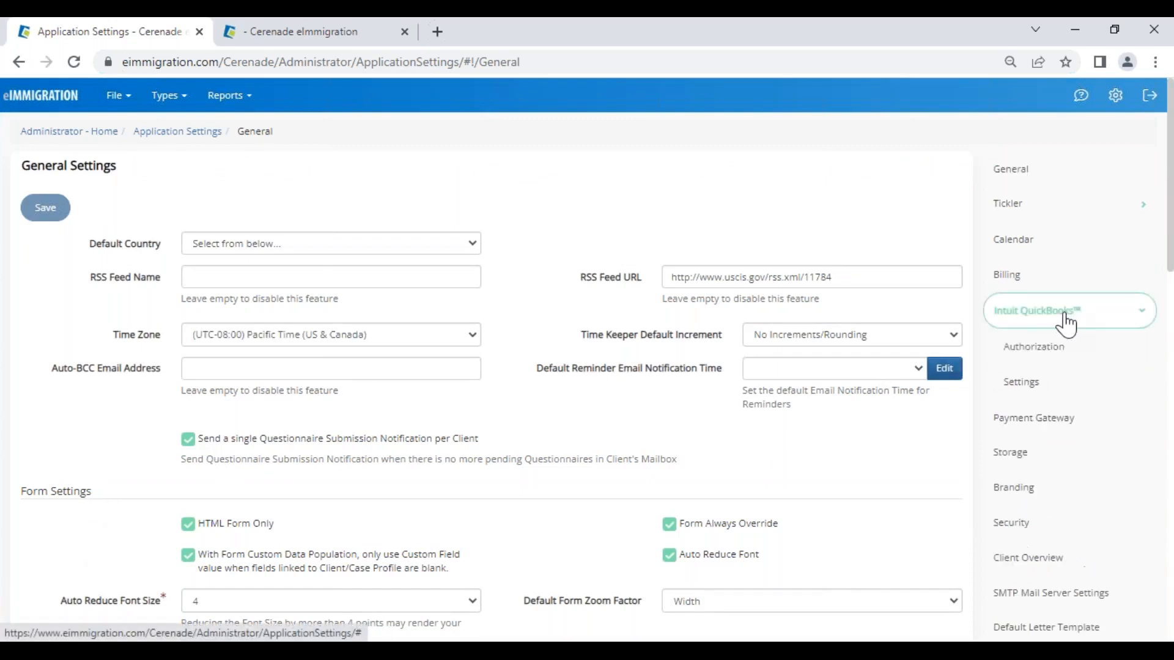
{"action": "left_click", "coordinate": [1032, 385]}
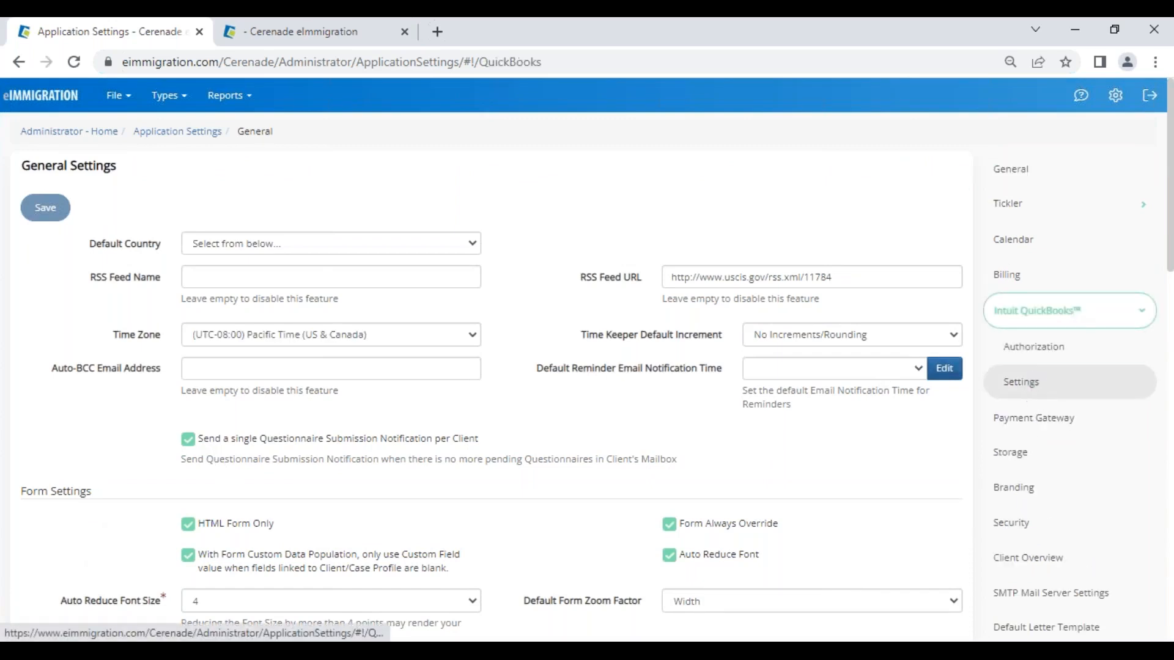
{"action": "left_click", "coordinate": [208, 250]}
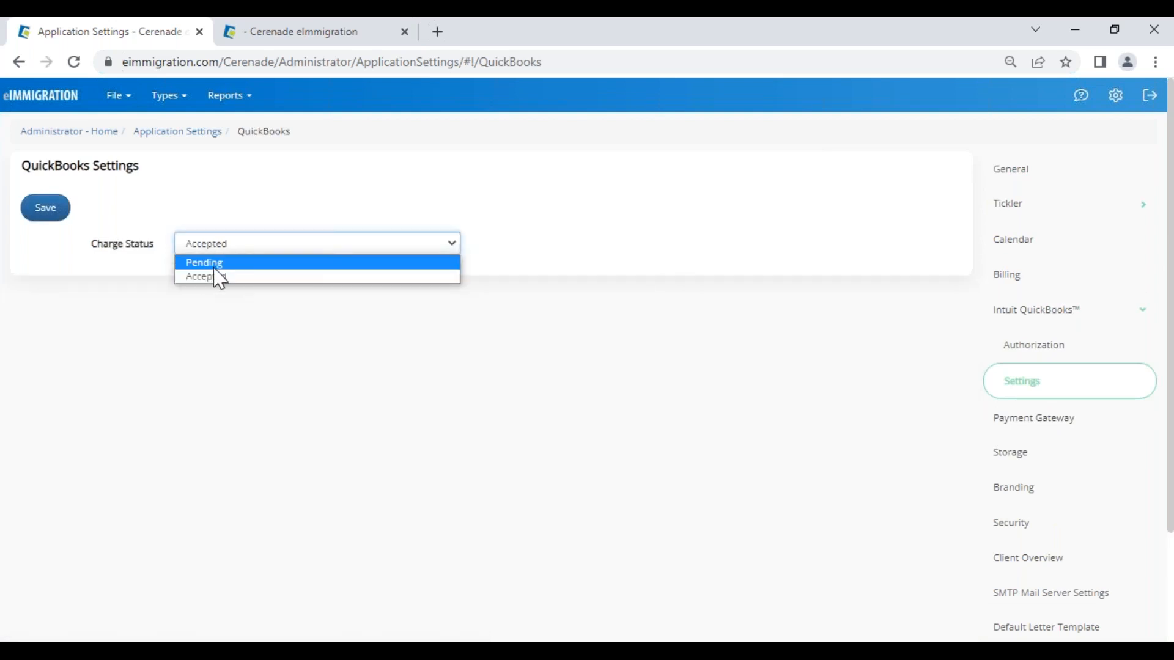
{"action": "left_click", "coordinate": [217, 264]}
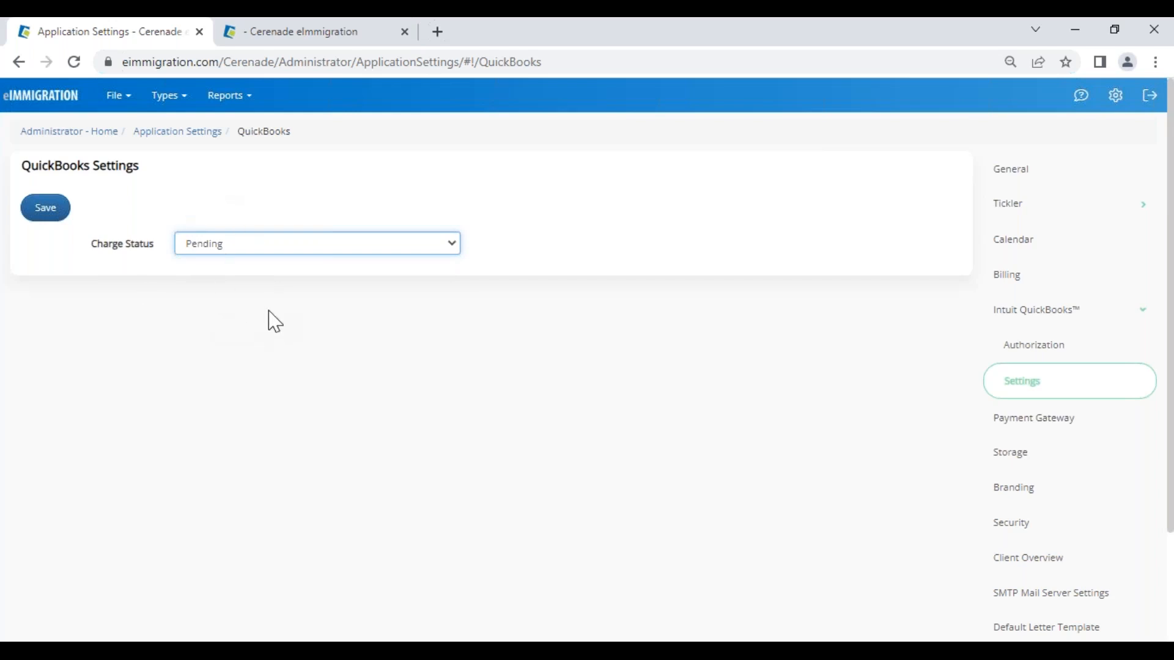
- Return to the case's QB charge and add a second, blank charge item
{"action": "left_click", "coordinate": [318, 46]}
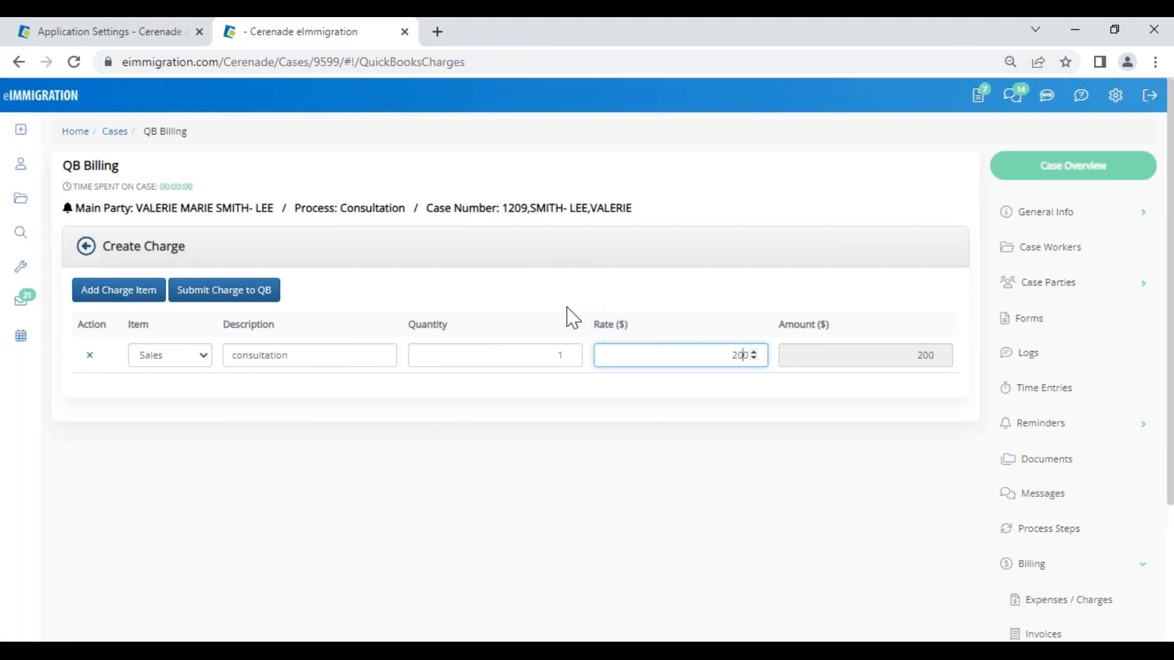
{"action": "scroll", "coordinate": [1074, 566], "scroll_direction": "down", "scroll_amount": 1}
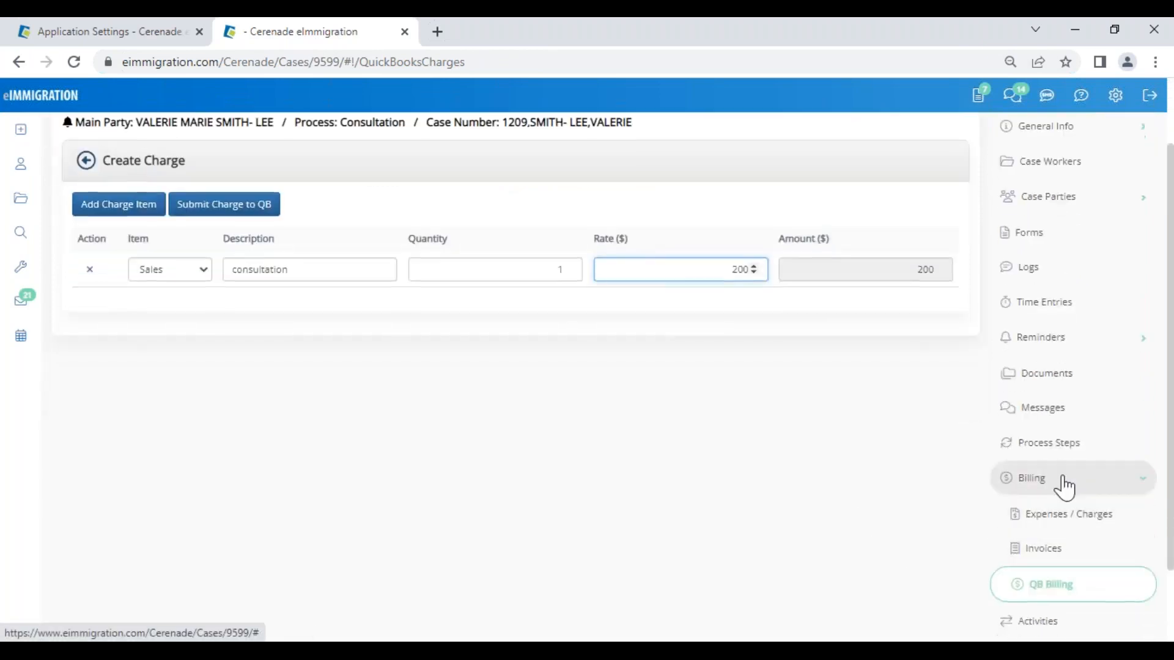
{"action": "left_click", "coordinate": [125, 211]}
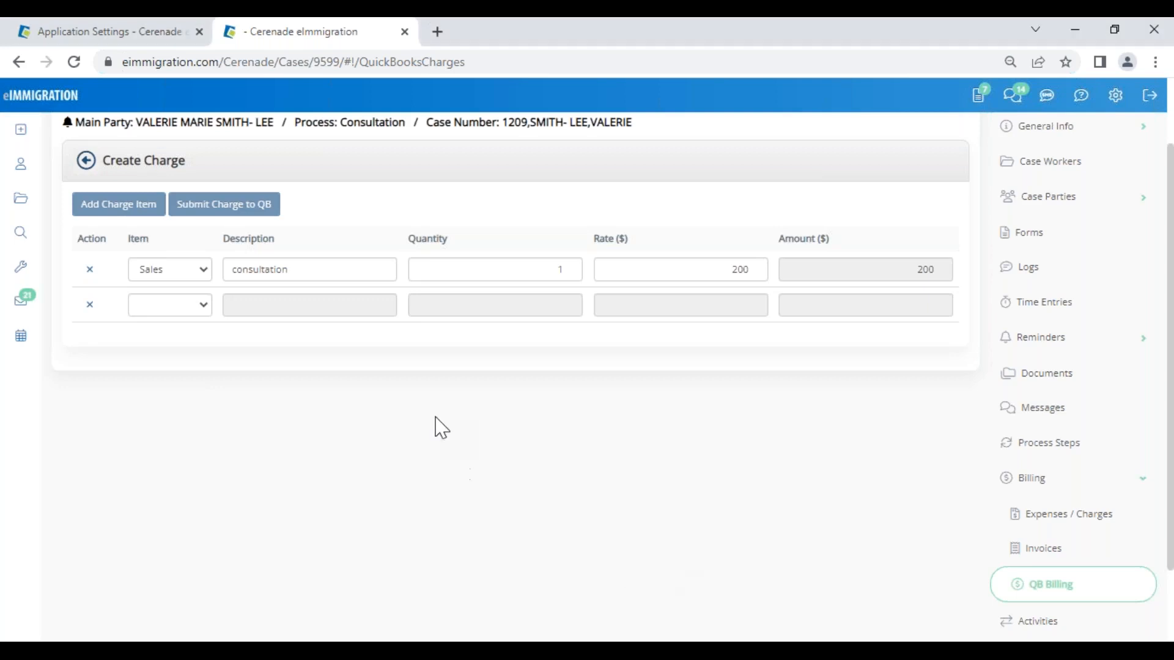
- Go to the standard billing reports and open the Invoice Batch Print report
{"action": "scroll", "coordinate": [440, 434], "scroll_direction": "up", "scroll_amount": 2}
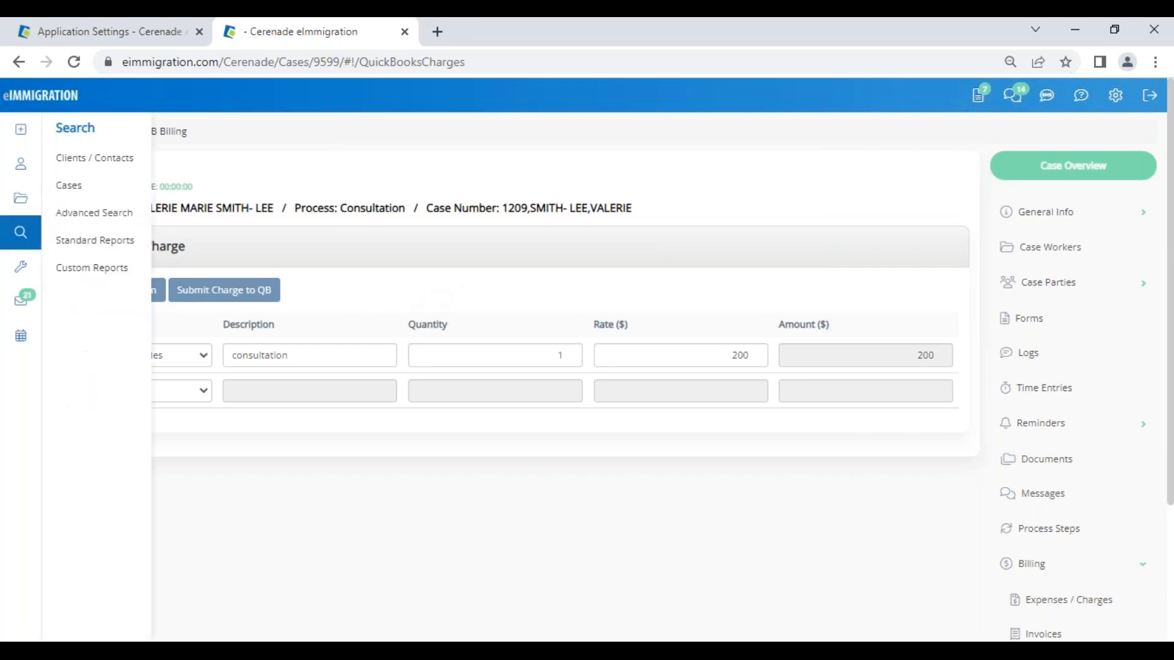
{"action": "mouse_move", "coordinate": [30, 276]}
{"action": "mouse_move", "coordinate": [22, 239]}
{"action": "left_click", "coordinate": [98, 257]}
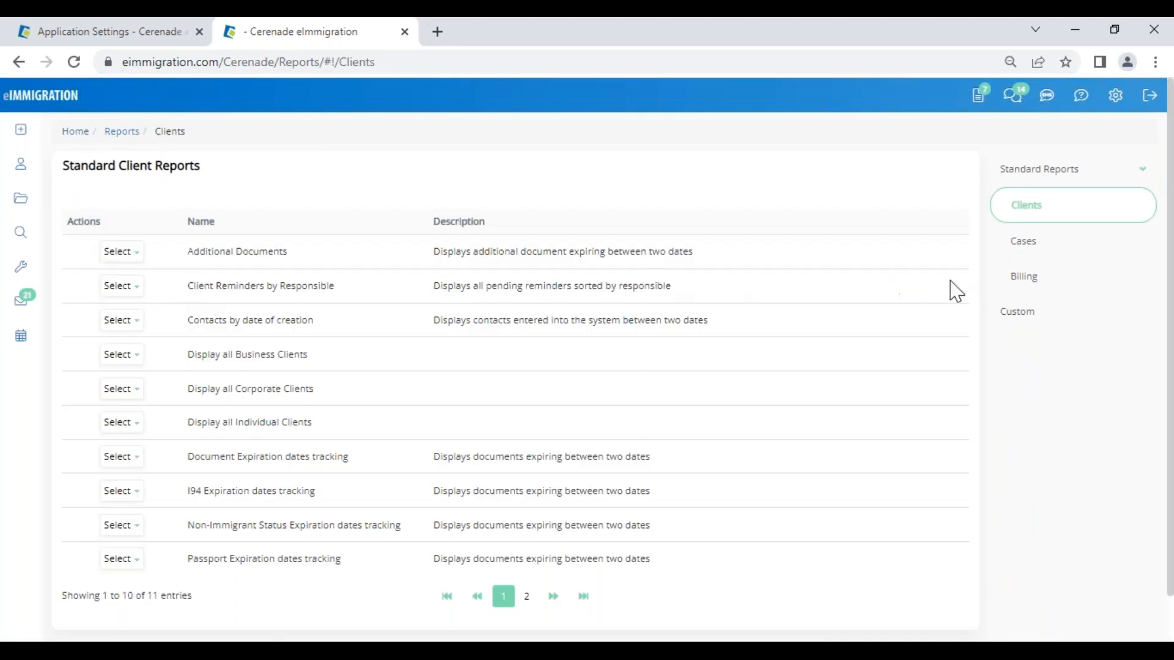
{"action": "left_click", "coordinate": [1031, 287]}
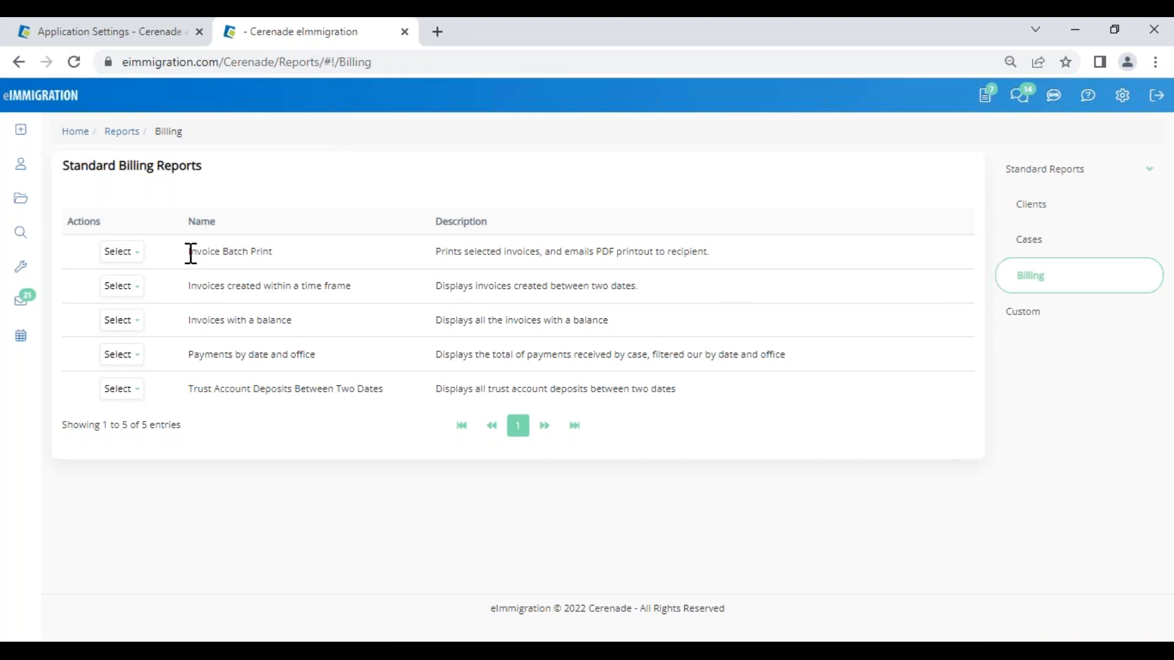
{"action": "left_click", "coordinate": [135, 253]}
{"action": "left_click", "coordinate": [145, 280]}
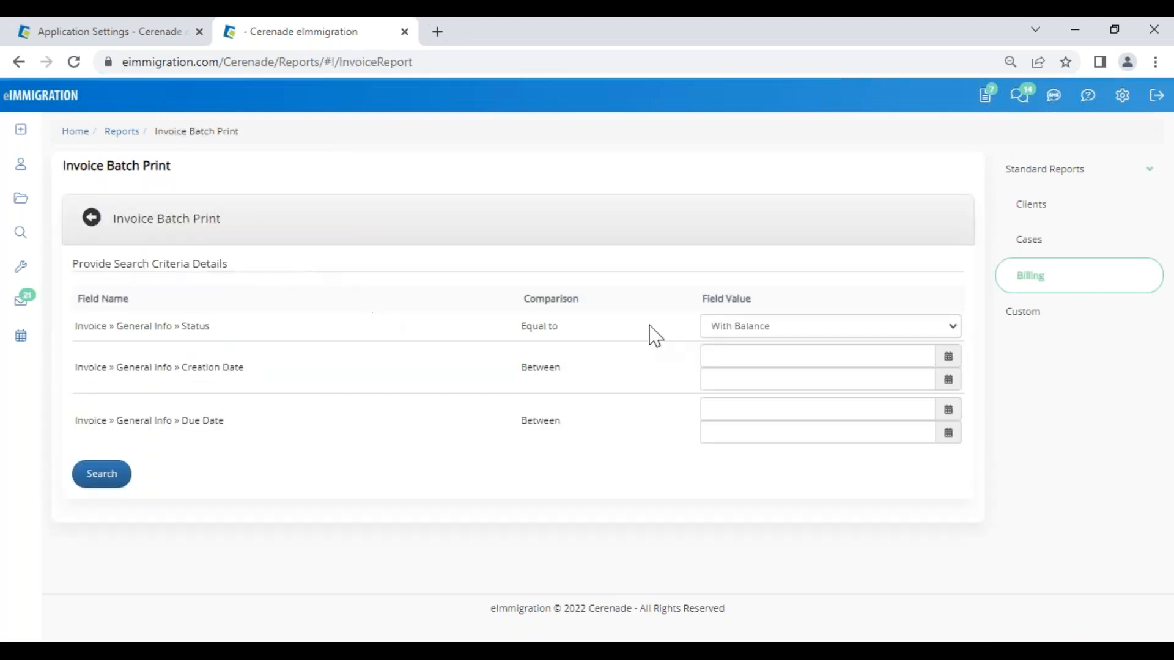
- Search the invoice report for Fully Paid invoices with creation dates between 01/01/2022 and 07/01/2022
{"action": "left_click", "coordinate": [762, 333]}
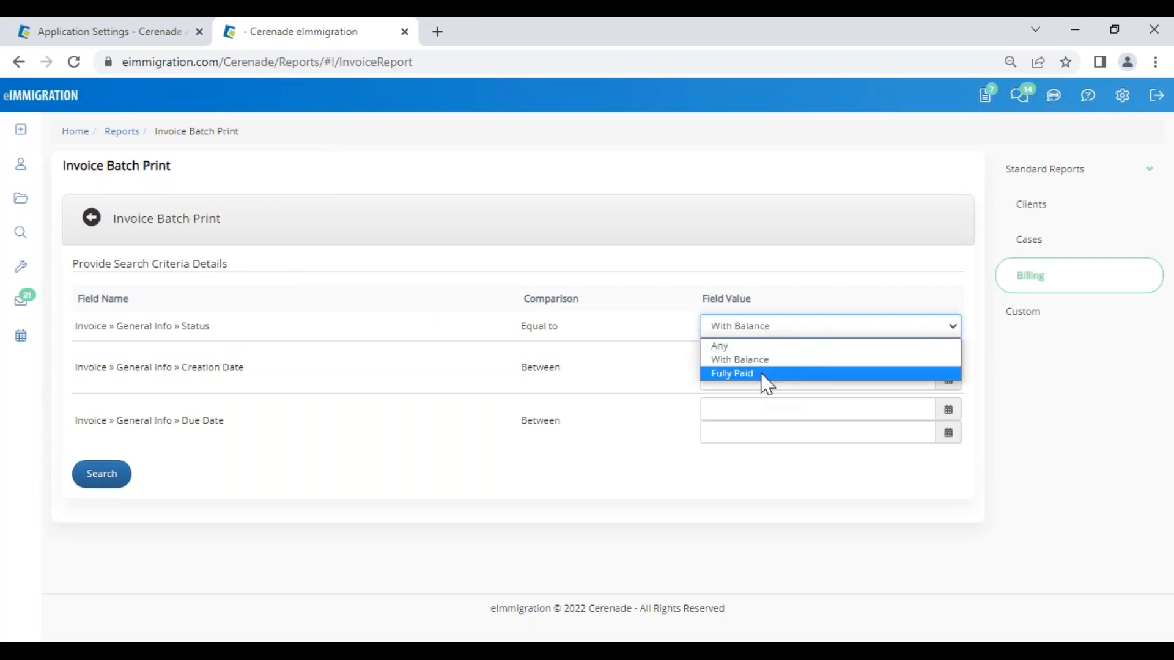
{"action": "left_click", "coordinate": [761, 374]}
{"action": "left_click", "coordinate": [755, 363]}
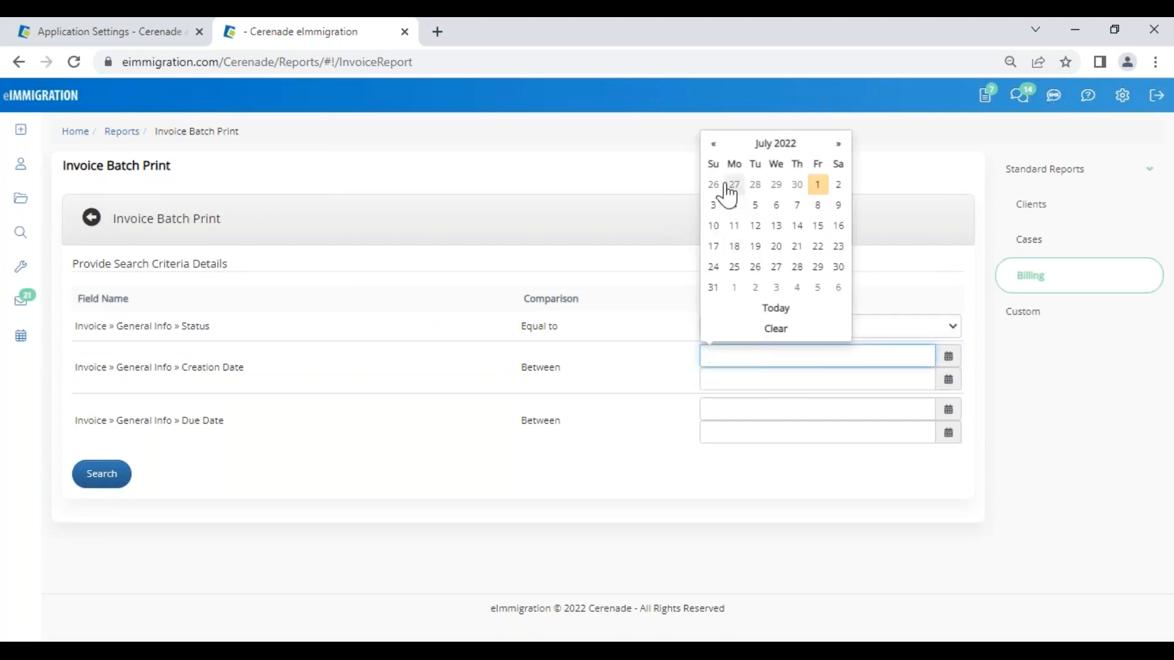
{"action": "left_click", "coordinate": [775, 143]}
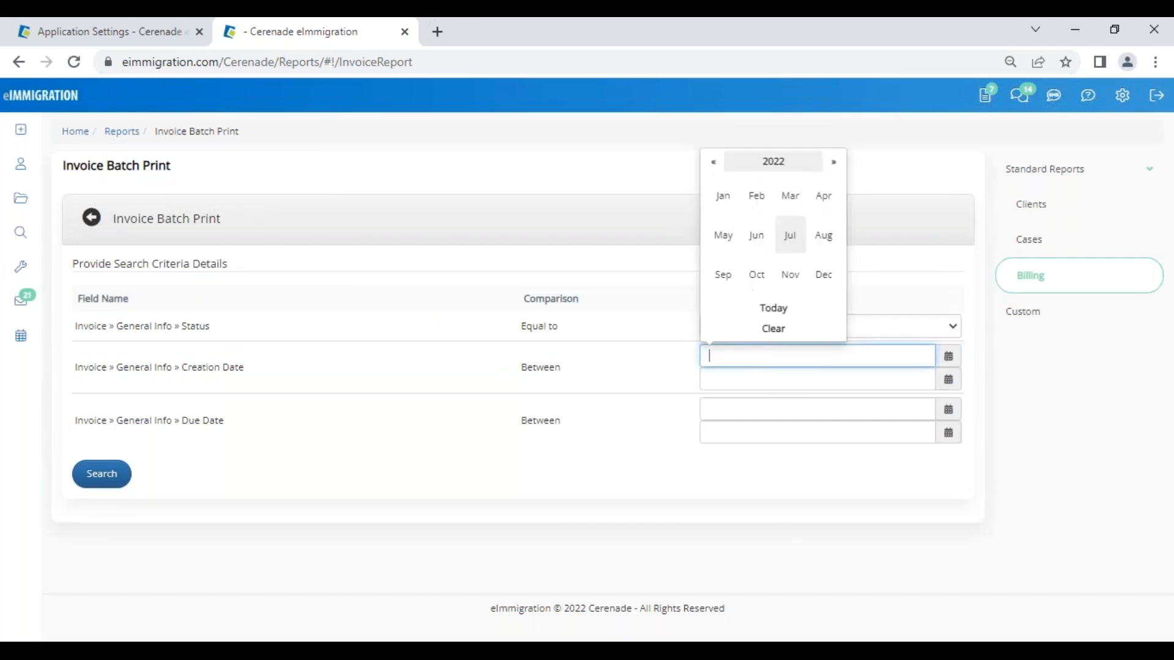
{"action": "left_click", "coordinate": [733, 194]}
{"action": "left_click", "coordinate": [836, 185]}
{"action": "left_click", "coordinate": [771, 378]}
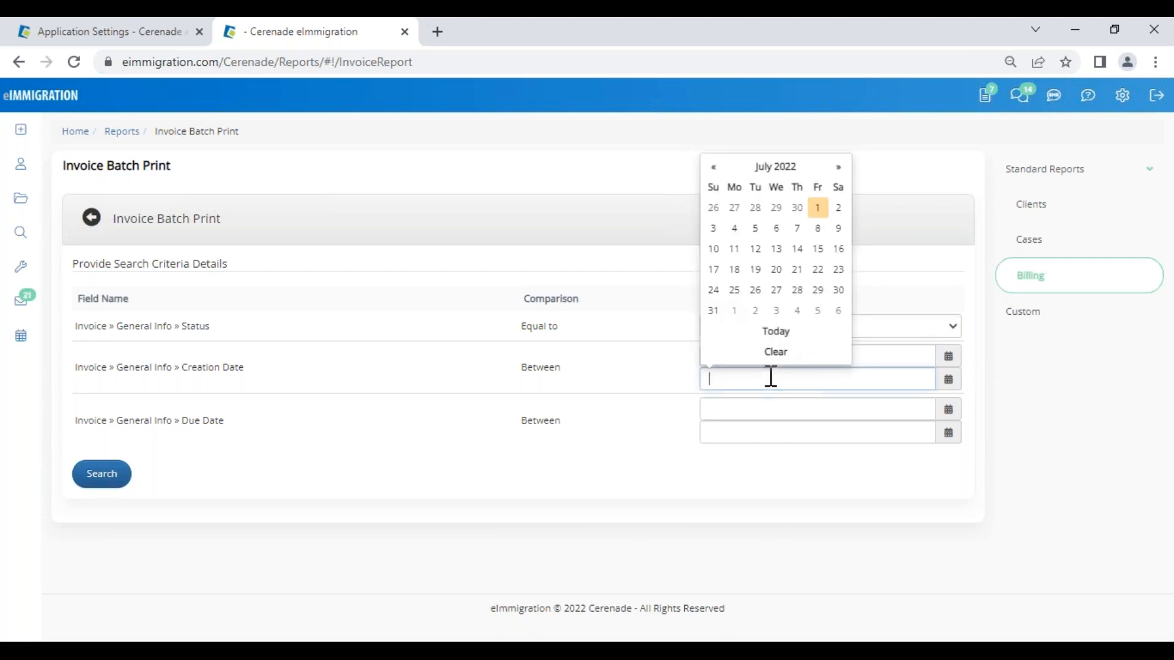
{"action": "left_click", "coordinate": [777, 330]}
{"action": "left_click", "coordinate": [90, 484]}
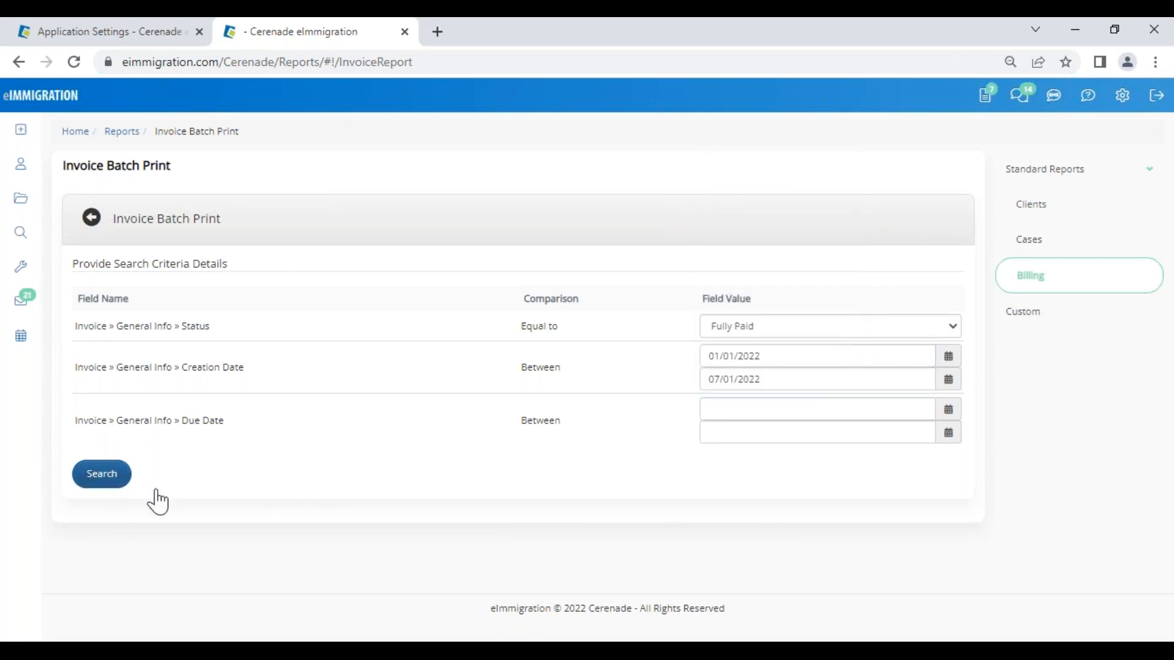
- Change the creation date range's start to 01/01/2020, rerun the invoice search and view the resulting list
{"action": "left_click", "coordinate": [770, 361]}
{"action": "left_click", "coordinate": [755, 411]}
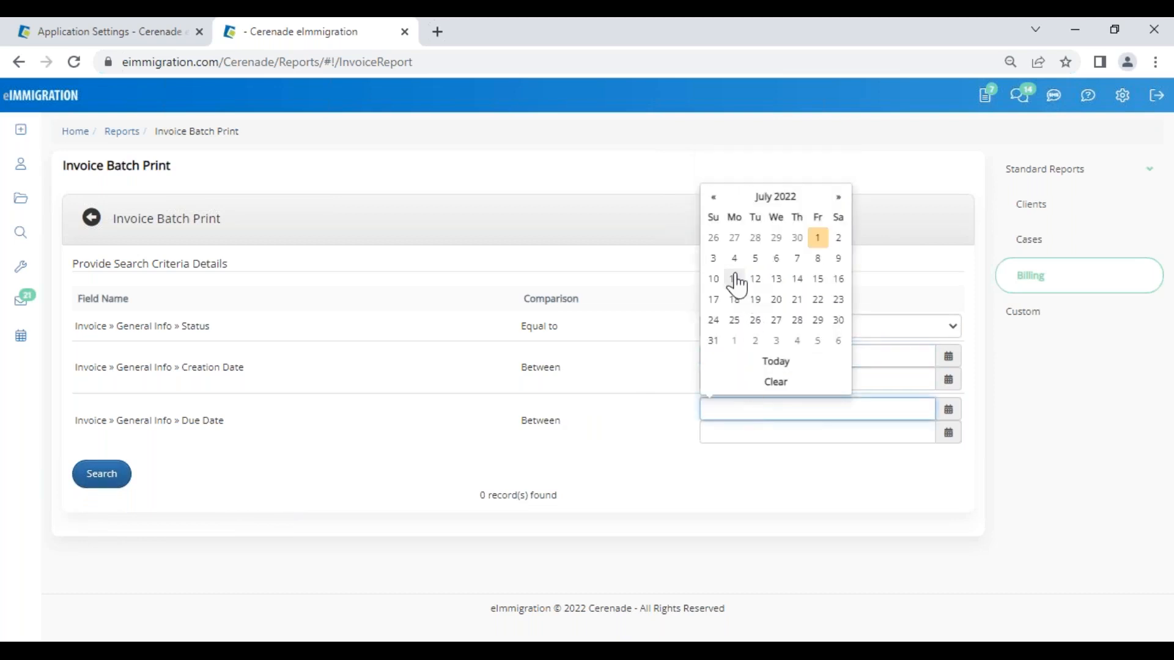
{"action": "left_click", "coordinate": [686, 359]}
{"action": "left_click", "coordinate": [758, 351]}
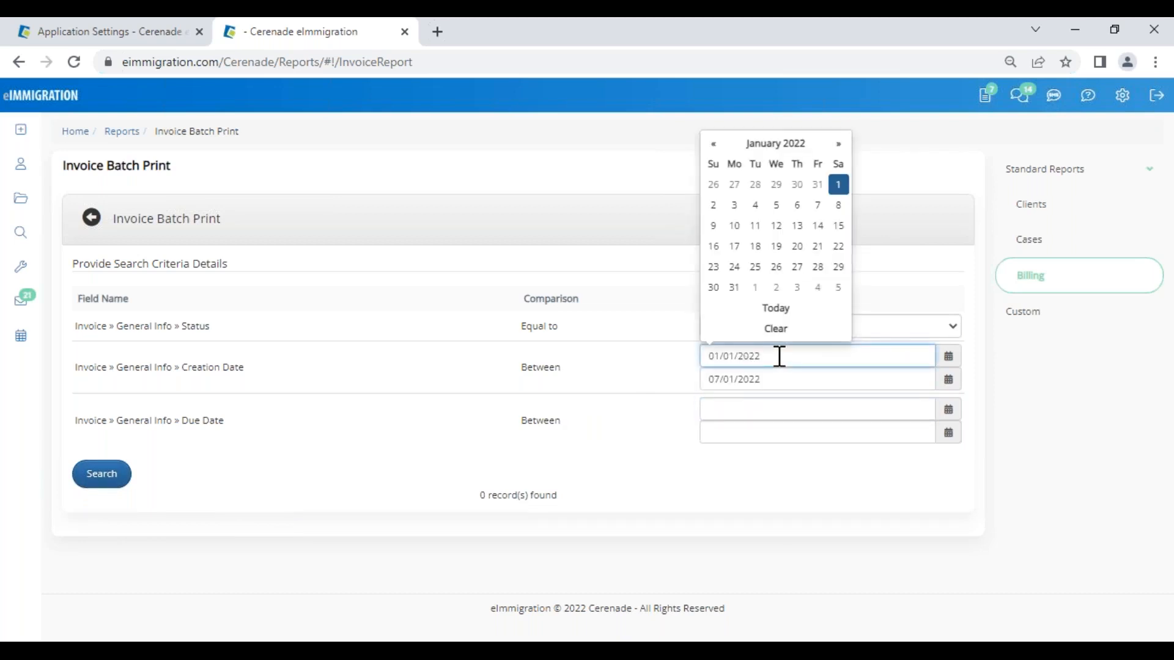
{"action": "key", "text": "BackSpace"}
{"action": "type", "text": "0"}
{"action": "left_click", "coordinate": [108, 476]}
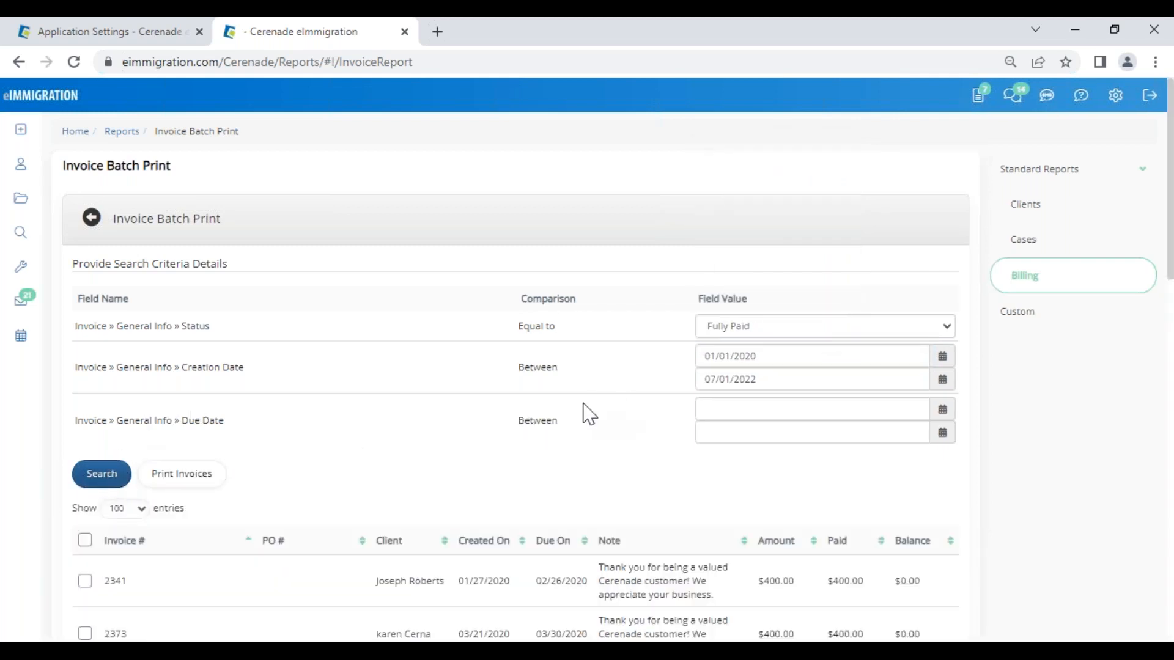
{"action": "scroll", "coordinate": [464, 468], "scroll_direction": "down", "scroll_amount": 4}
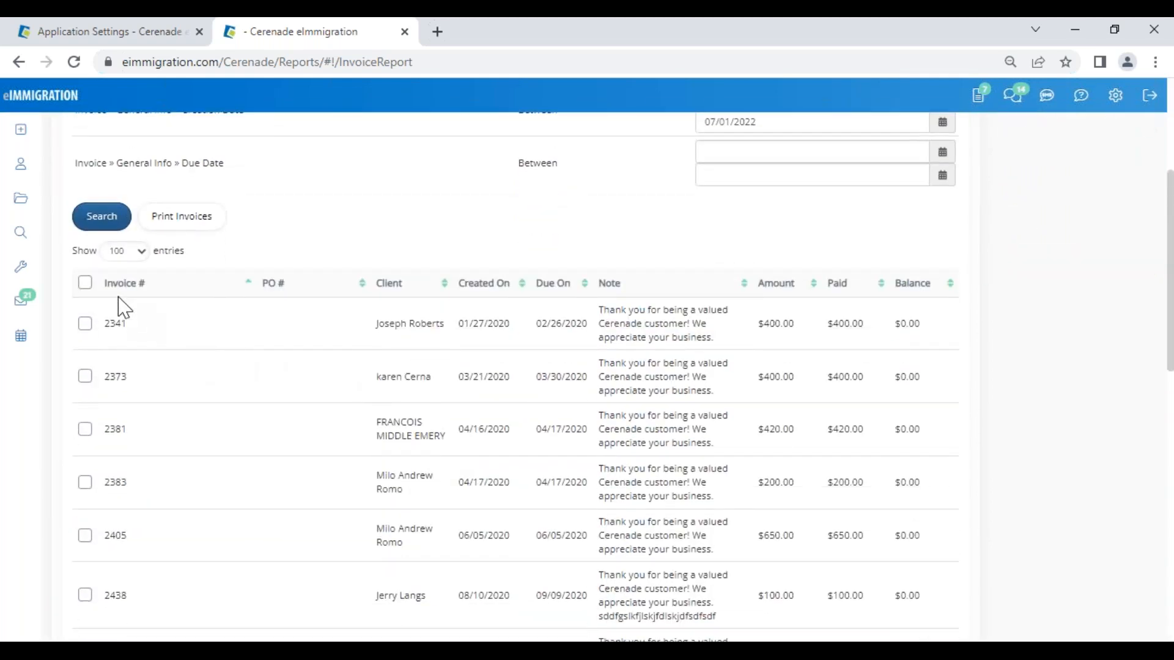
- Select all the invoices listed in the Invoice Batch Print results and print them
{"action": "left_click", "coordinate": [85, 283]}
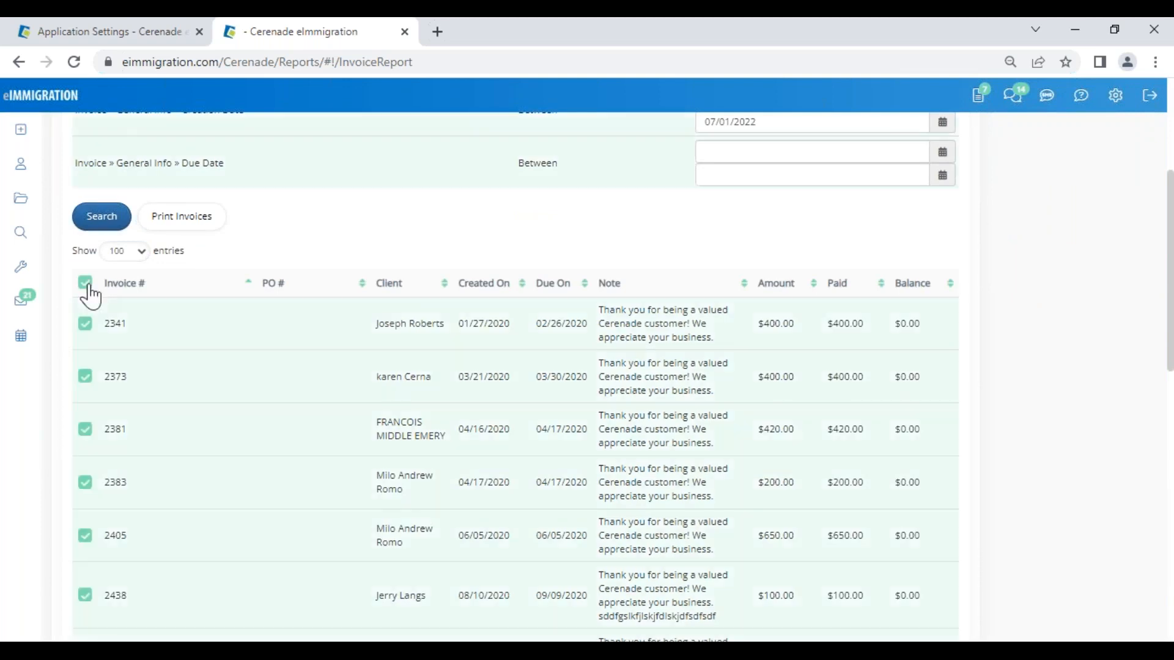
{"action": "left_click", "coordinate": [182, 221]}
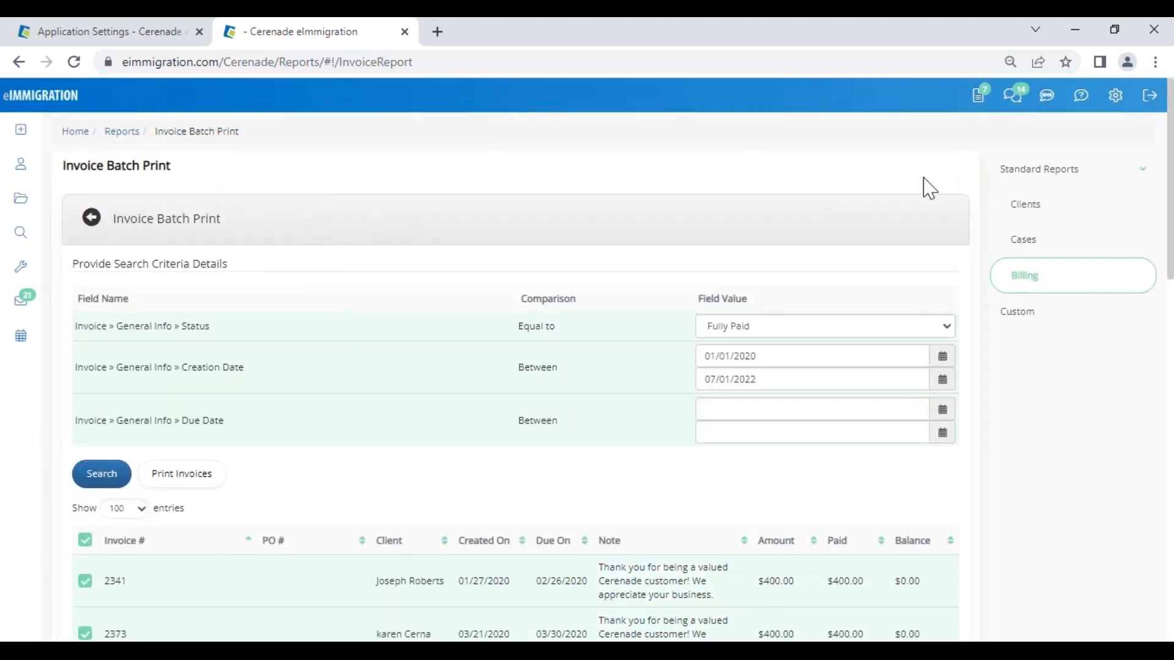
- Return to the standard billing reports and run the Invoices with a balance report
{"action": "left_click", "coordinate": [1060, 287]}
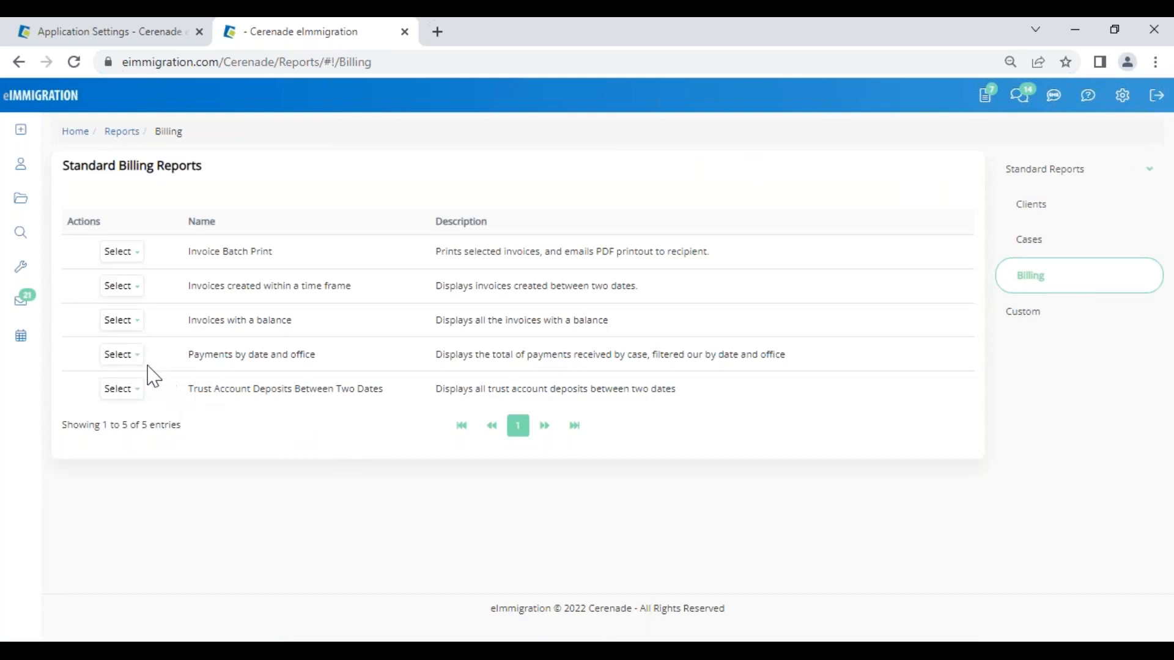
{"action": "left_click", "coordinate": [125, 355]}
{"action": "left_click", "coordinate": [121, 320]}
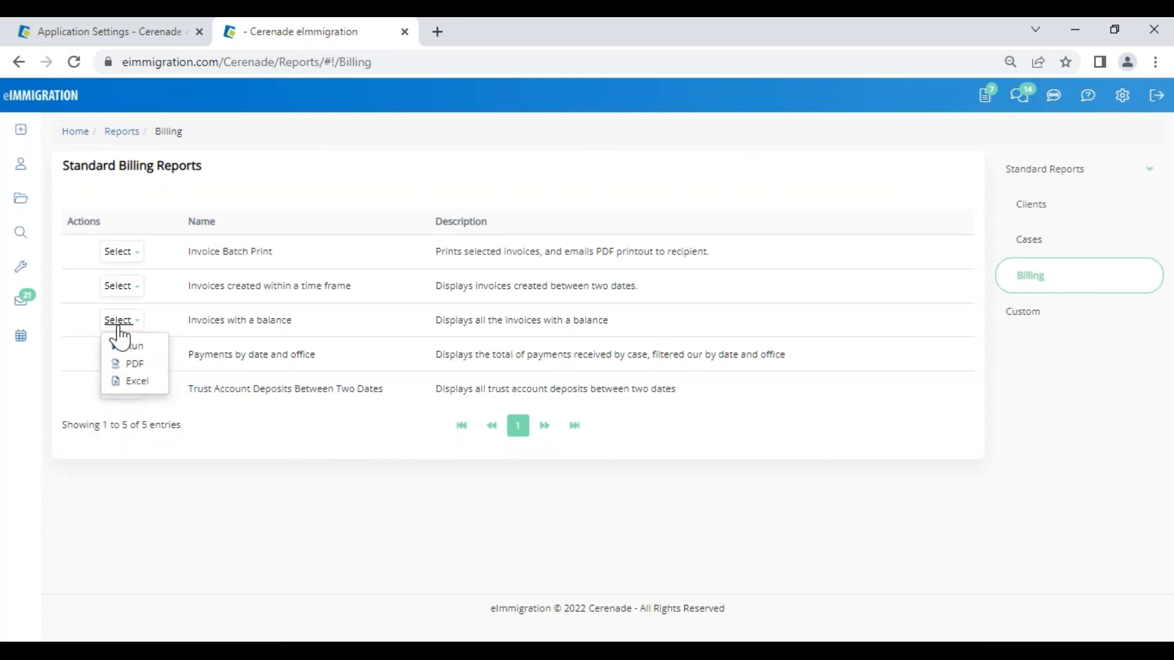
{"action": "left_click", "coordinate": [130, 344]}
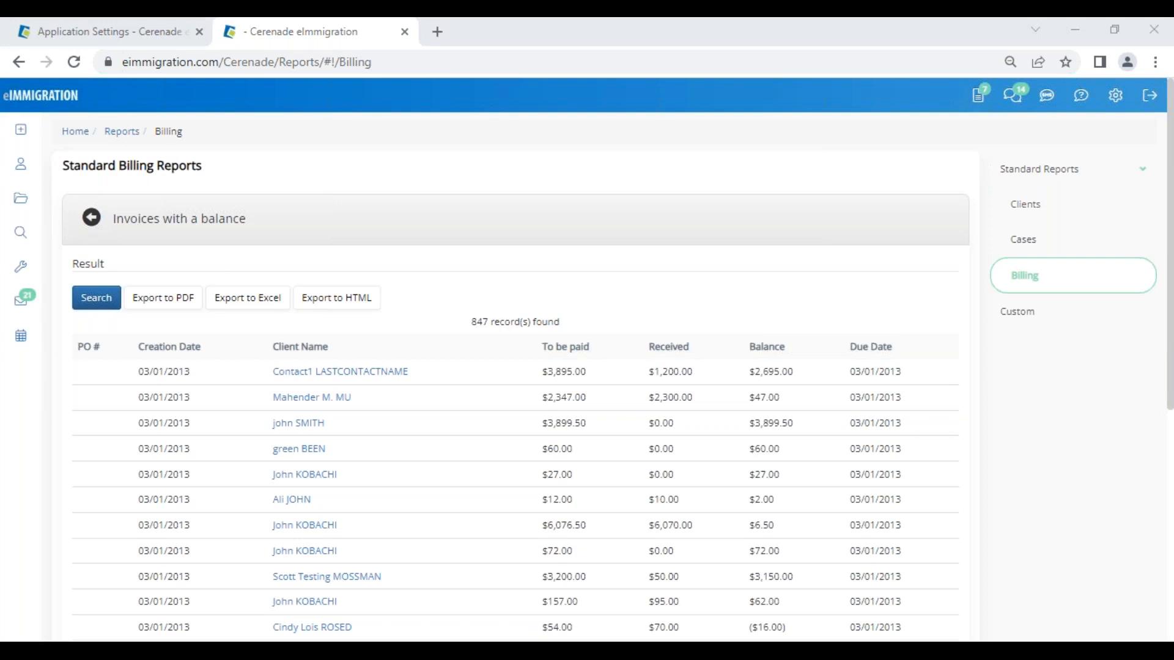
{"action": "left_click", "coordinate": [585, 288]}
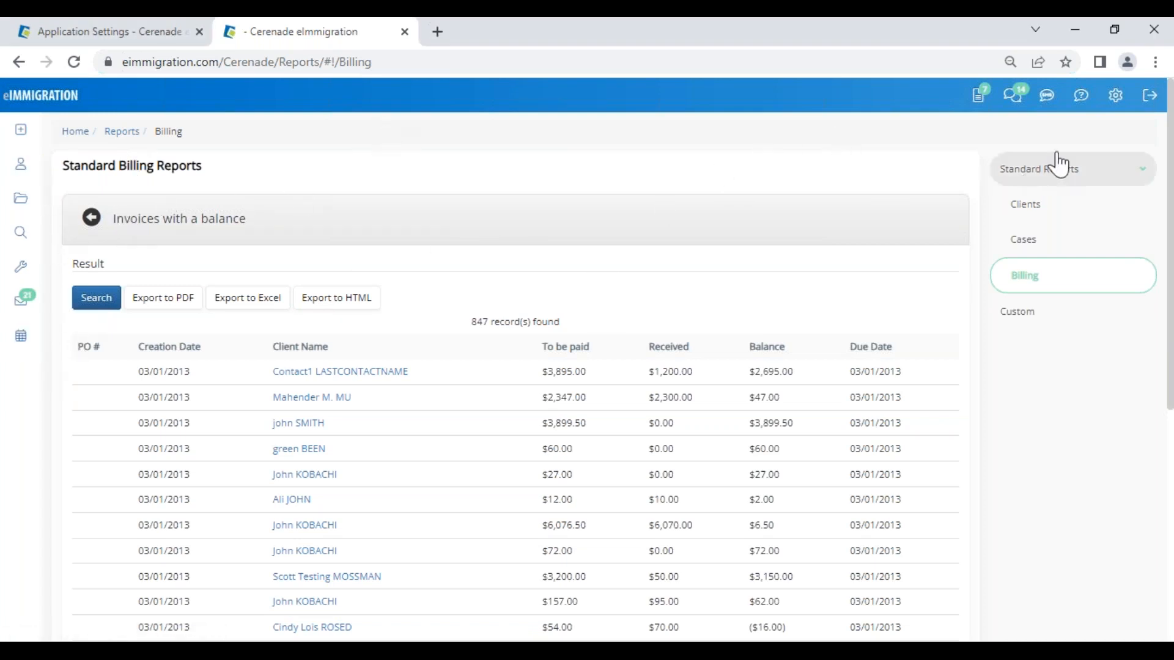
- Open the account's Subscription Details and highlight the customer number
{"action": "left_click", "coordinate": [1108, 99]}
{"action": "left_click", "coordinate": [1071, 179]}
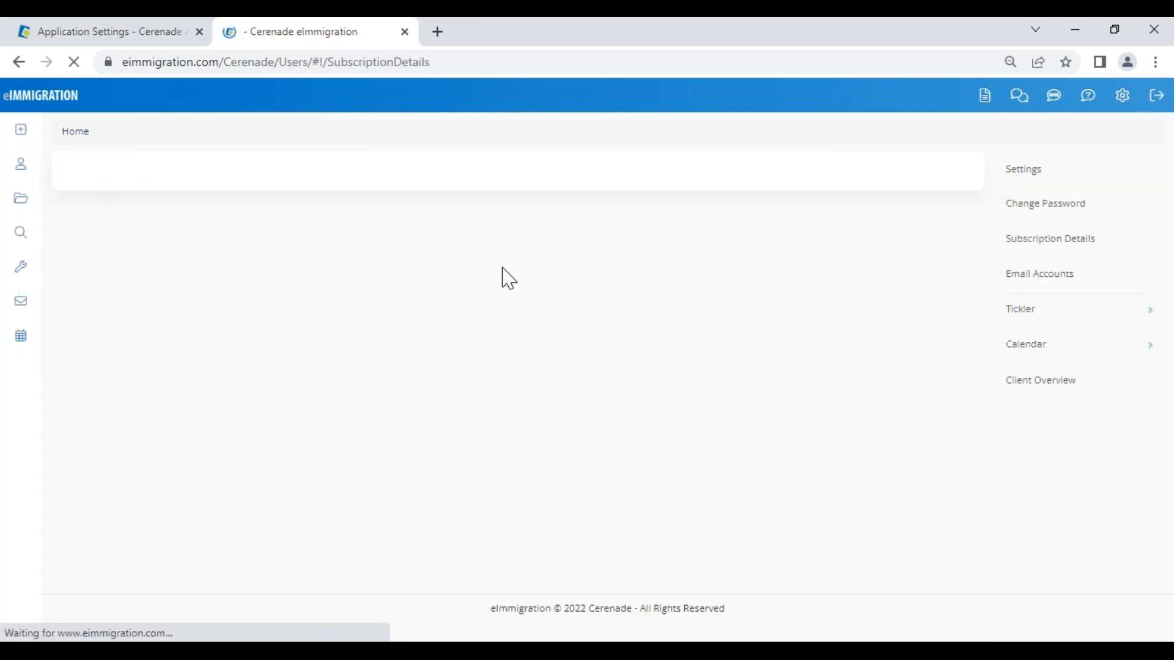
{"action": "scroll", "coordinate": [231, 524], "scroll_direction": "down", "scroll_amount": 3}
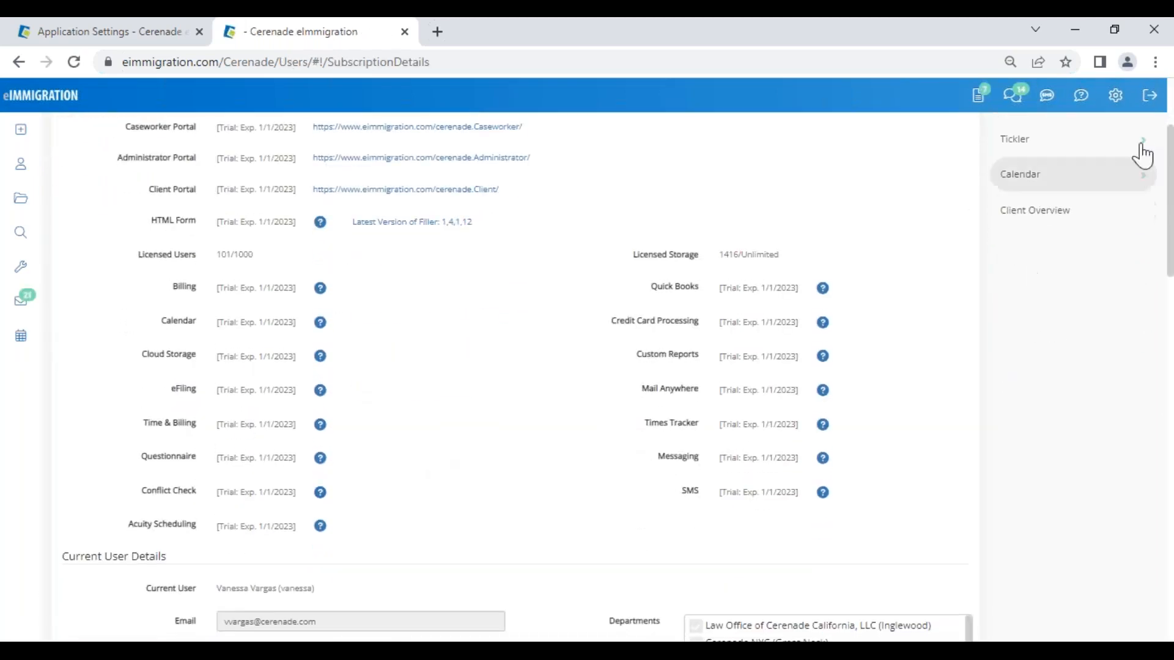
{"action": "left_click", "coordinate": [1117, 97]}
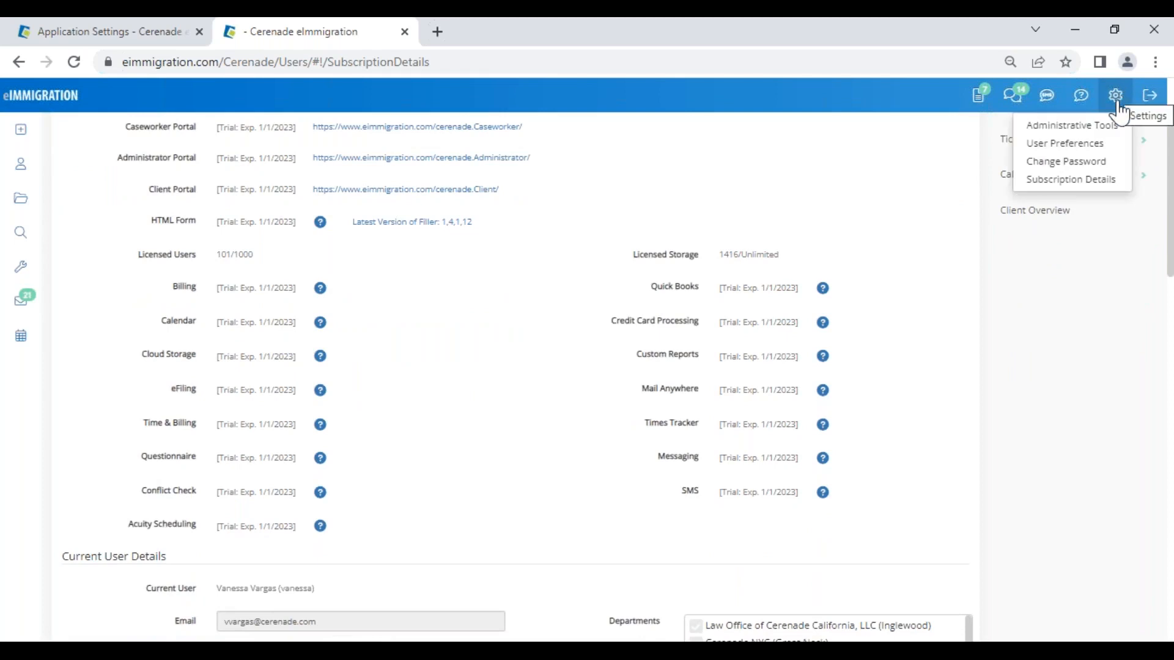
{"action": "left_click", "coordinate": [1072, 180]}
{"action": "scroll", "coordinate": [428, 324], "scroll_direction": "up", "scroll_amount": 3}
{"action": "left_click_drag", "start_coordinate": [220, 263], "coordinate": [246, 273]}
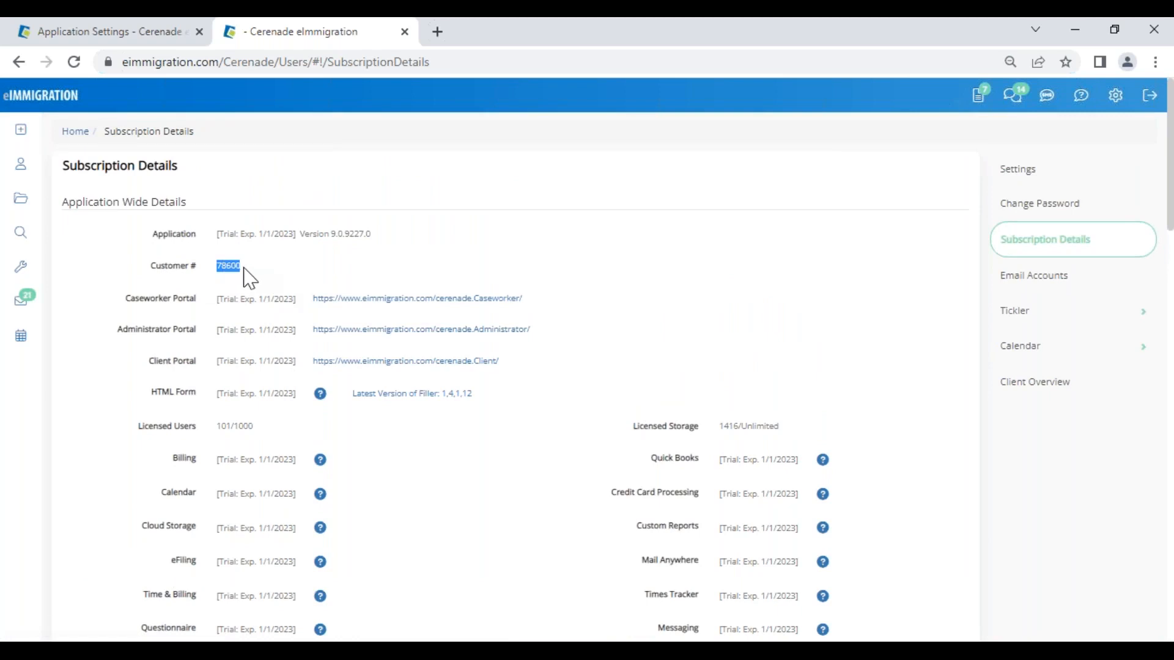
- Locate and highlight the Billing and Custom Reports modules in the Subscription Details
{"action": "scroll", "coordinate": [318, 372], "scroll_direction": "down", "scroll_amount": 4}
{"action": "left_click_drag", "start_coordinate": [174, 201], "coordinate": [197, 210]}
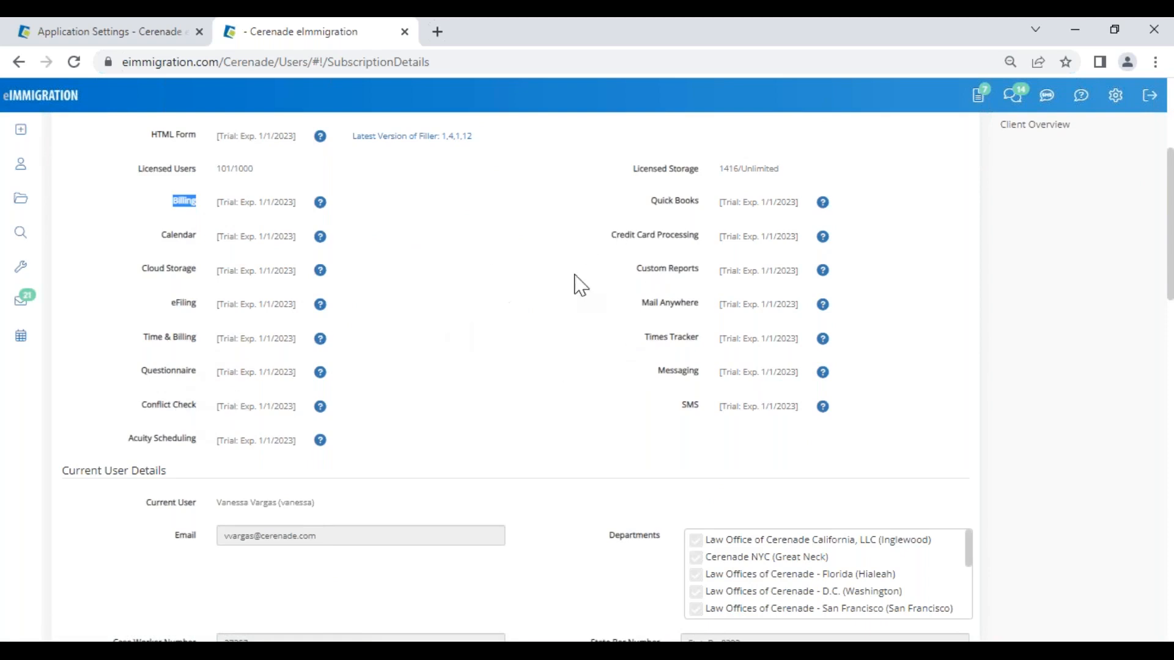
{"action": "left_click_drag", "start_coordinate": [636, 269], "coordinate": [701, 266]}
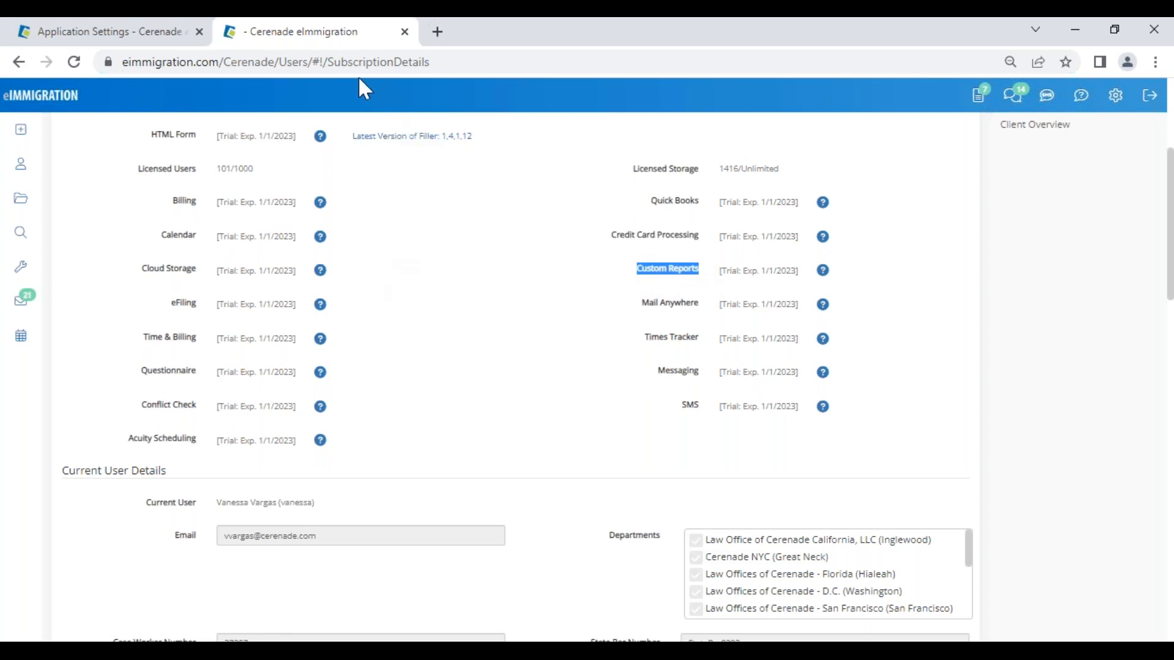
- Go back to the standard billing reports and open the Payments by date and office report
{"action": "left_click", "coordinate": [19, 61]}
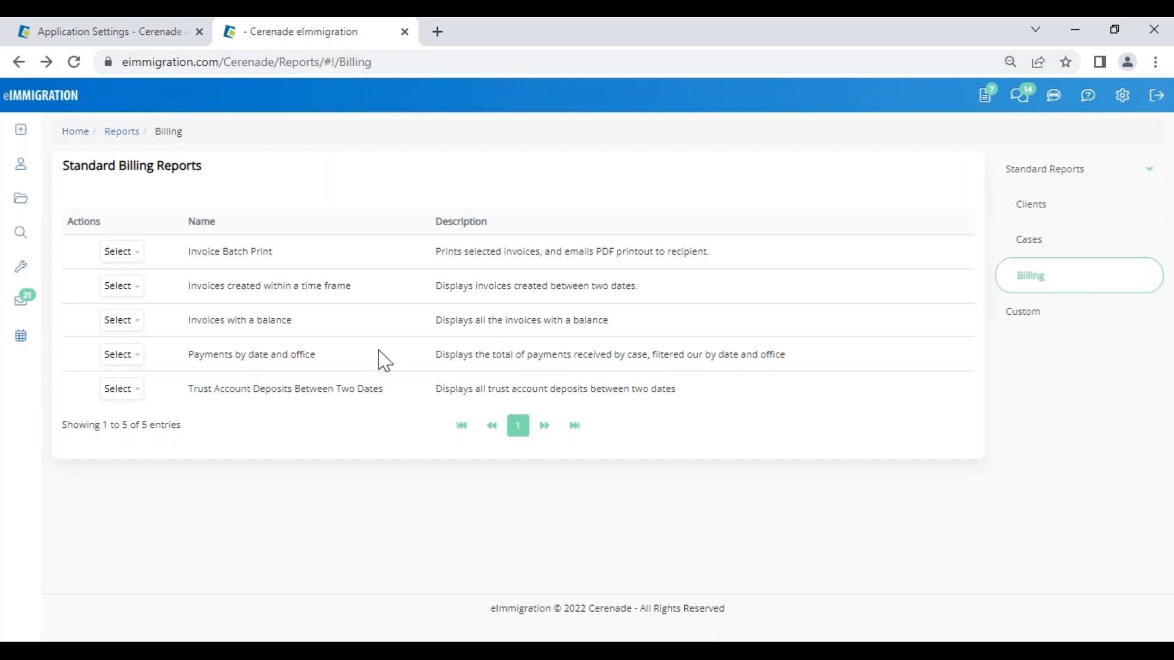
{"action": "left_click", "coordinate": [128, 357]}
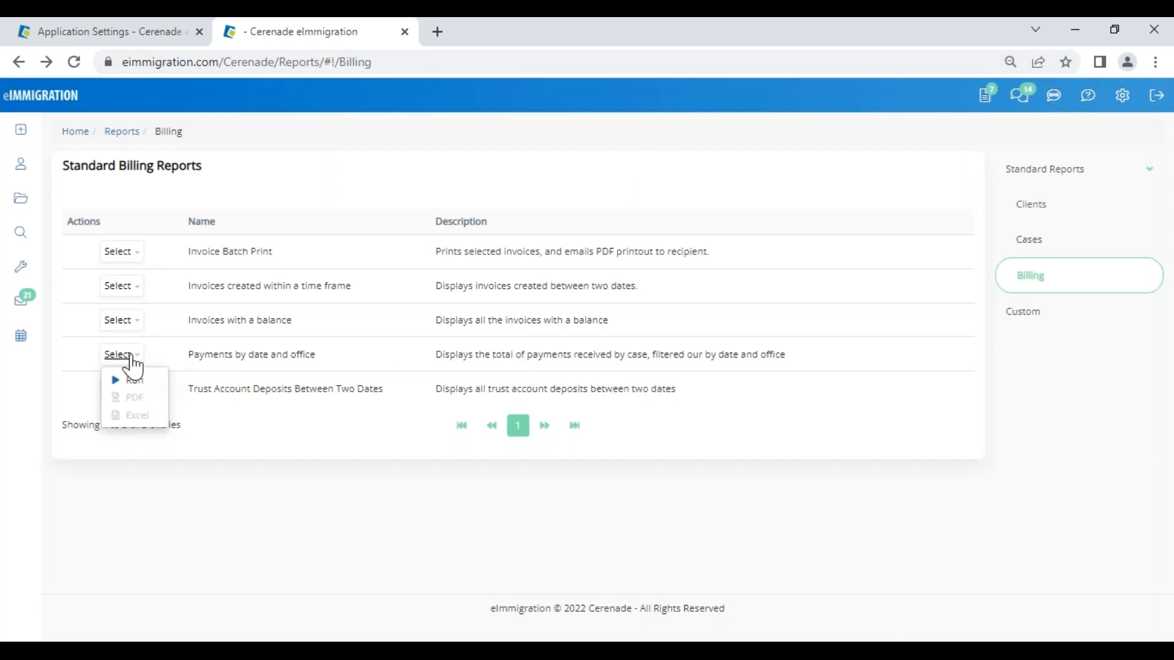
{"action": "left_click", "coordinate": [132, 380]}
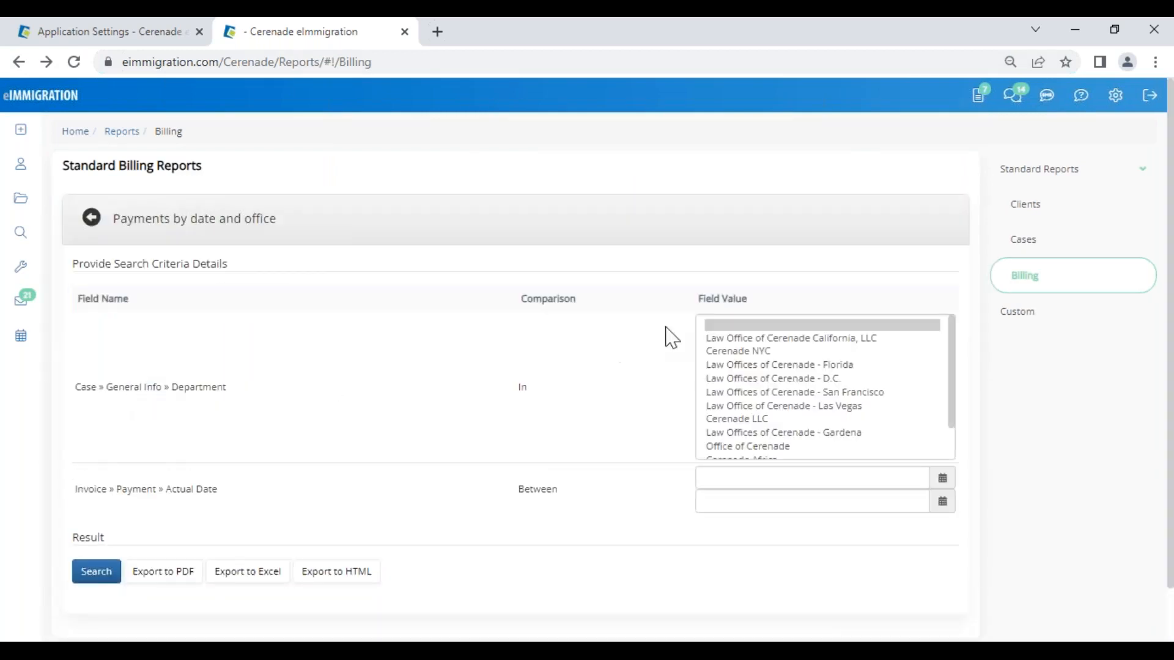
- Search payments for the Law Office of Cerenade California, LLC department without a date range, and review the results
{"action": "left_click", "coordinate": [780, 338]}
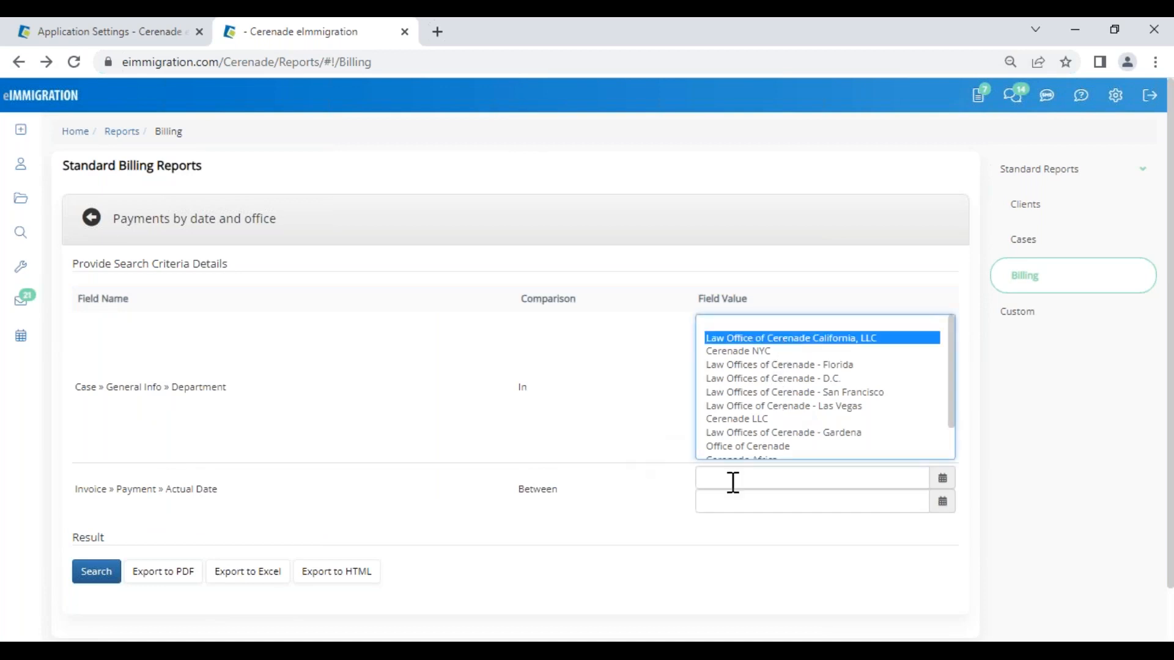
{"action": "left_click", "coordinate": [98, 572]}
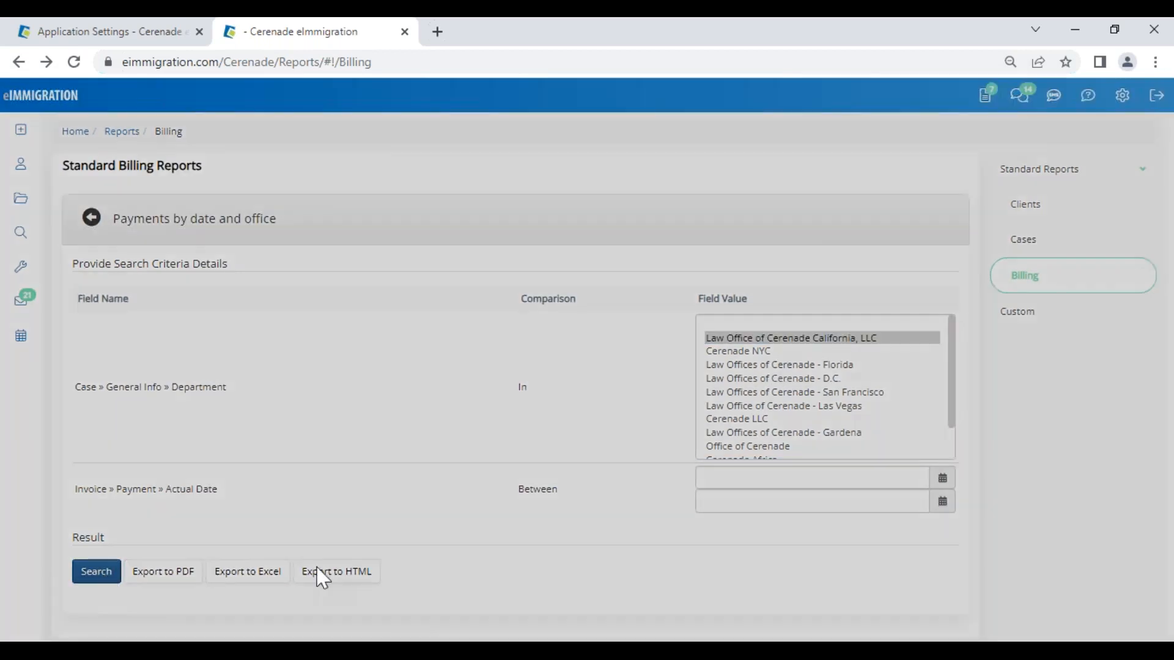
{"action": "scroll", "coordinate": [605, 593], "scroll_direction": "down", "scroll_amount": 6}
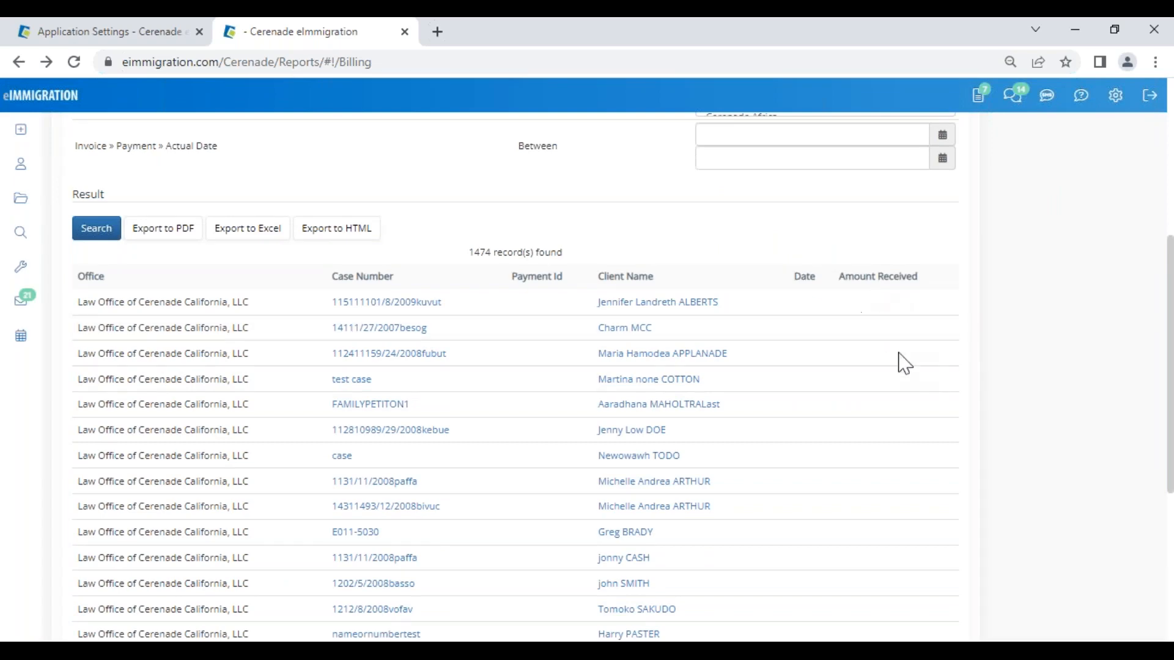
{"action": "scroll", "coordinate": [905, 379], "scroll_direction": "down", "scroll_amount": 5}
{"action": "scroll", "coordinate": [907, 406], "scroll_direction": "up", "scroll_amount": 10}
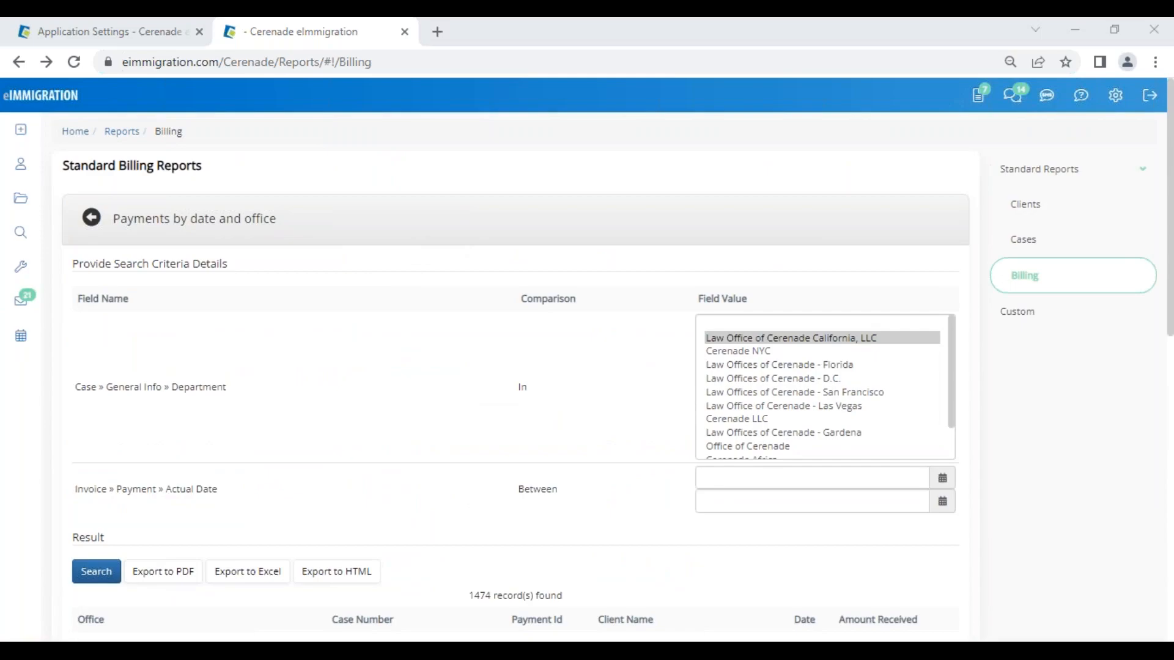
- In Global Client Alerts, set a new alert's type to Warning and choose Invoices as the entity of an advanced Danger alert
{"action": "key", "text": "alt+Tab"}
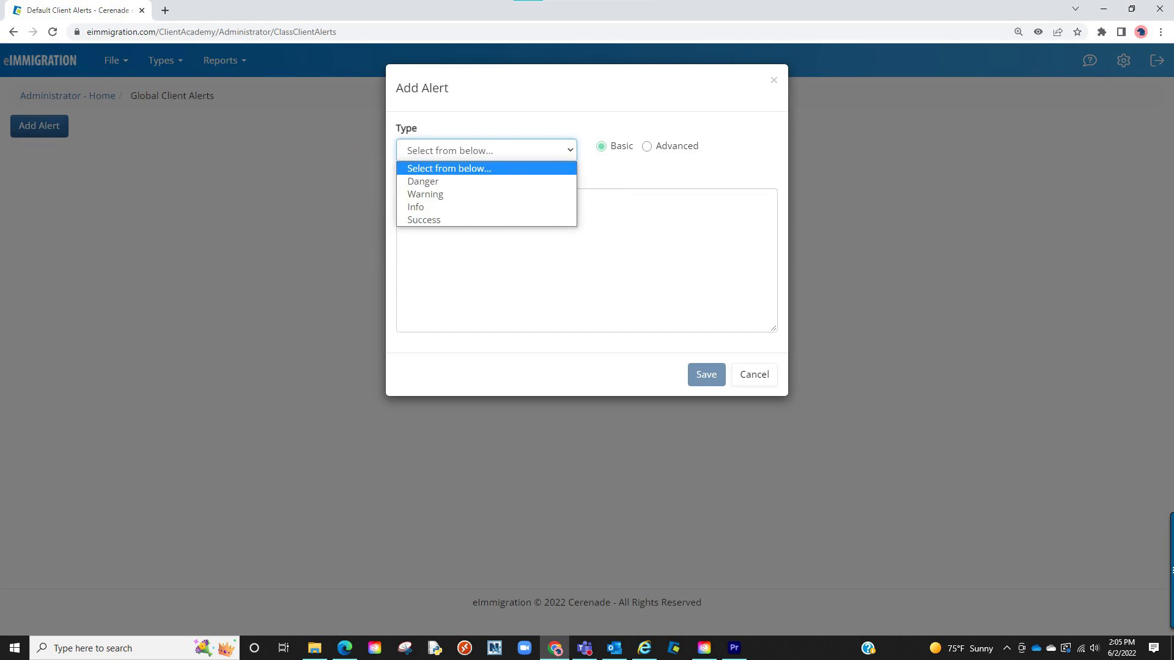
{"action": "left_click", "coordinate": [425, 194]}
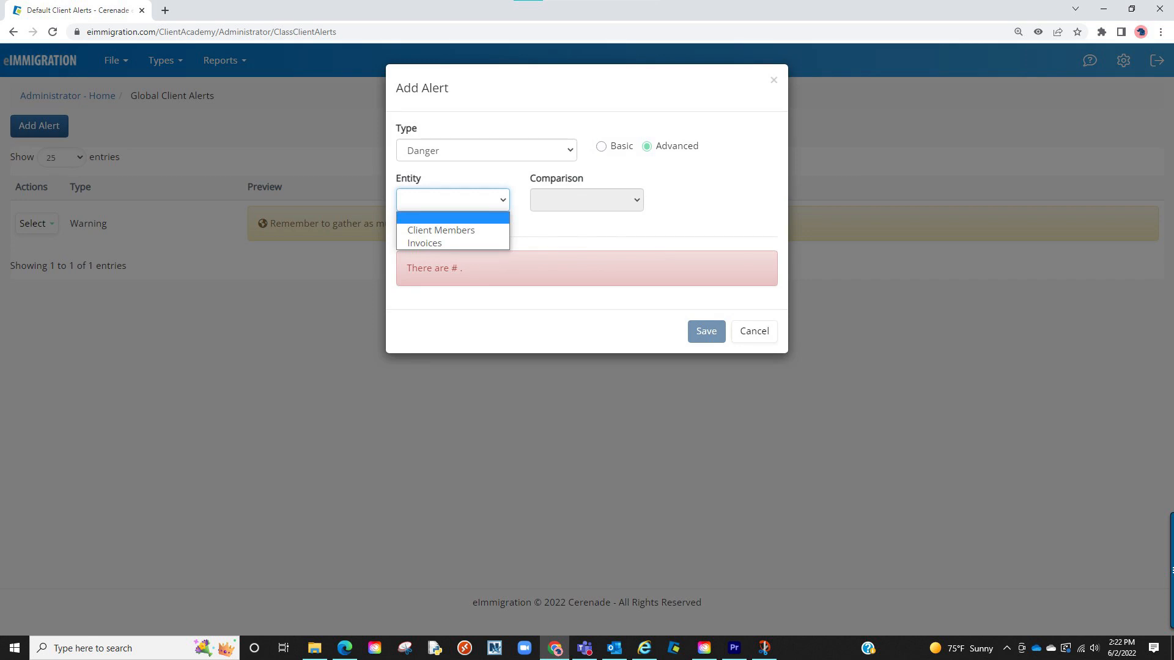
{"action": "left_click", "coordinate": [424, 243]}
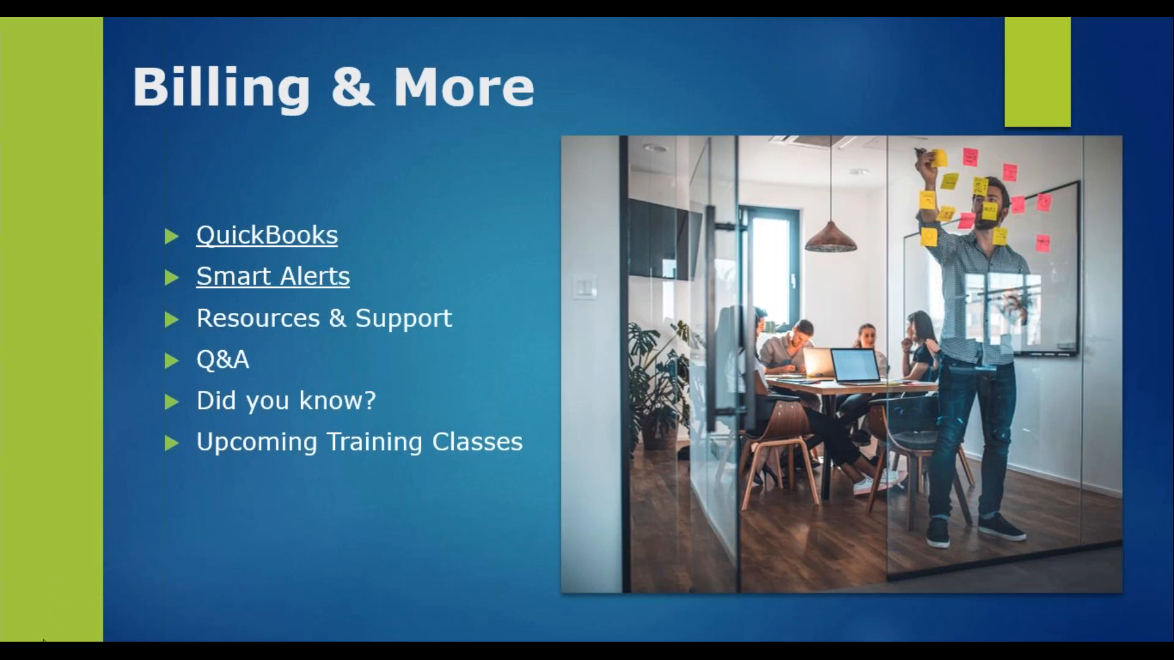
{"action": "left_click", "coordinate": [56, 584]}
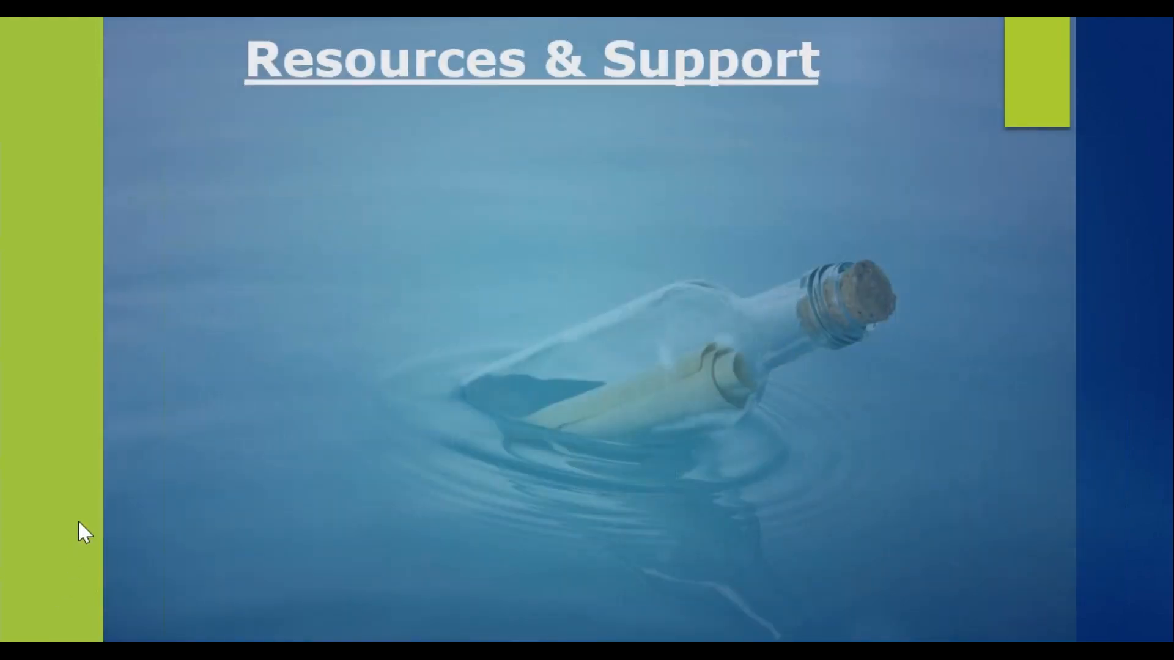
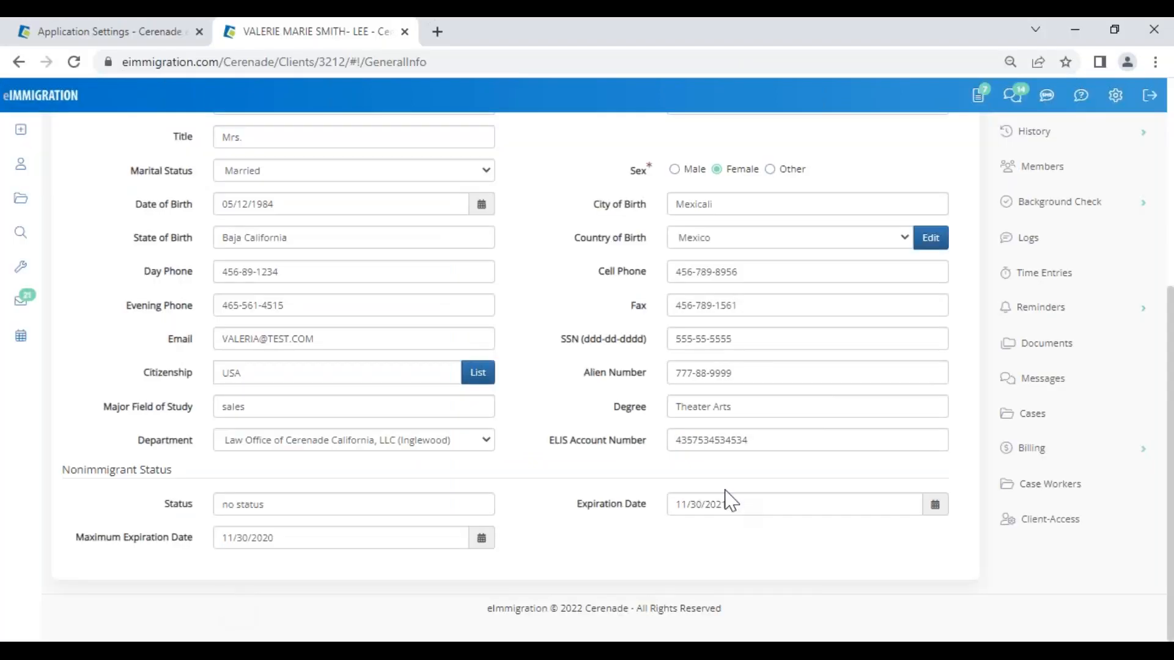
- Open the client's Client-Access settings, enter a new password for the account and save the update
{"action": "scroll", "coordinate": [517, 206], "scroll_direction": "up", "scroll_amount": 5}
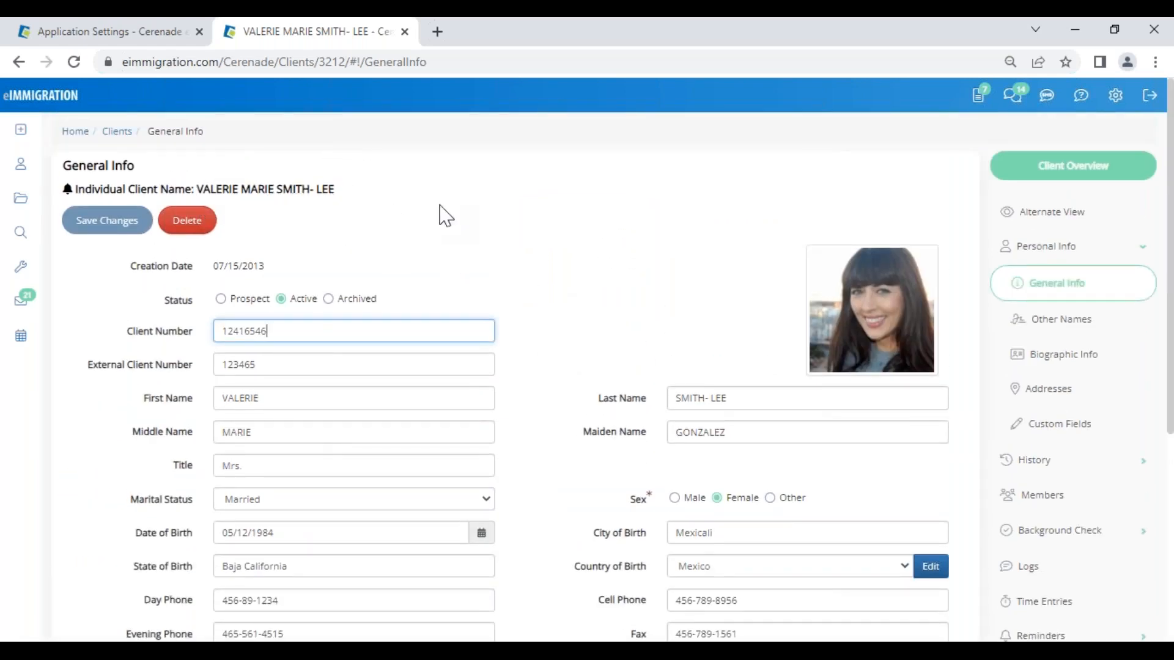
{"action": "scroll", "coordinate": [1066, 538], "scroll_direction": "down", "scroll_amount": 5}
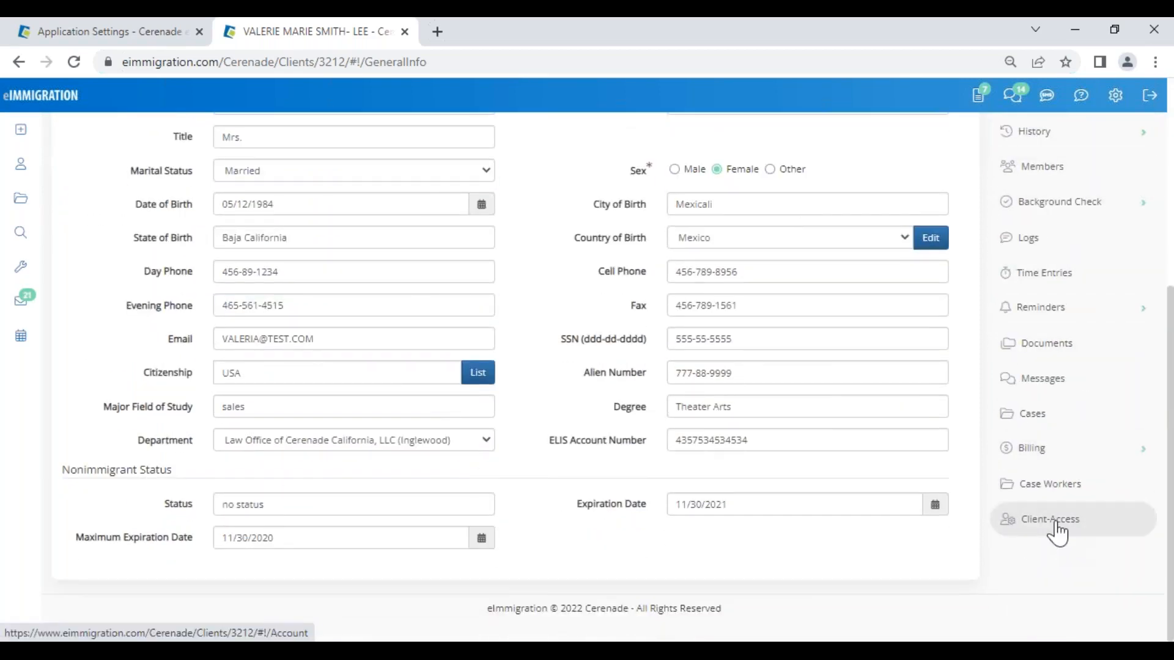
{"action": "left_click", "coordinate": [1055, 527]}
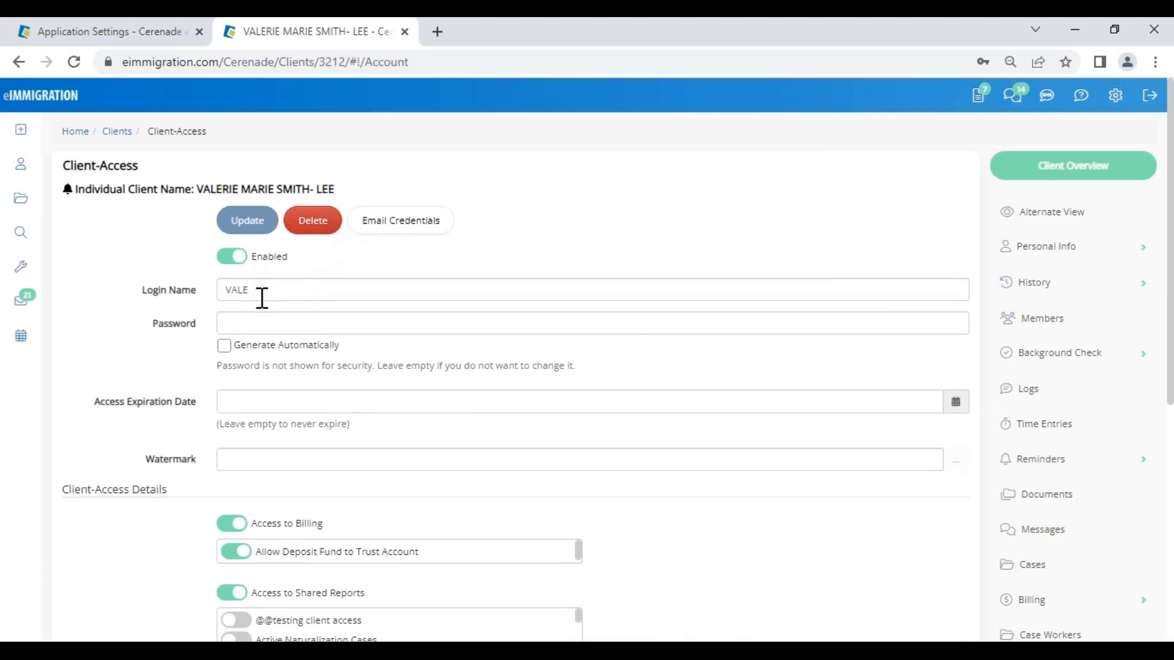
{"action": "left_click", "coordinate": [238, 323]}
{"action": "type", "text": "••••"}
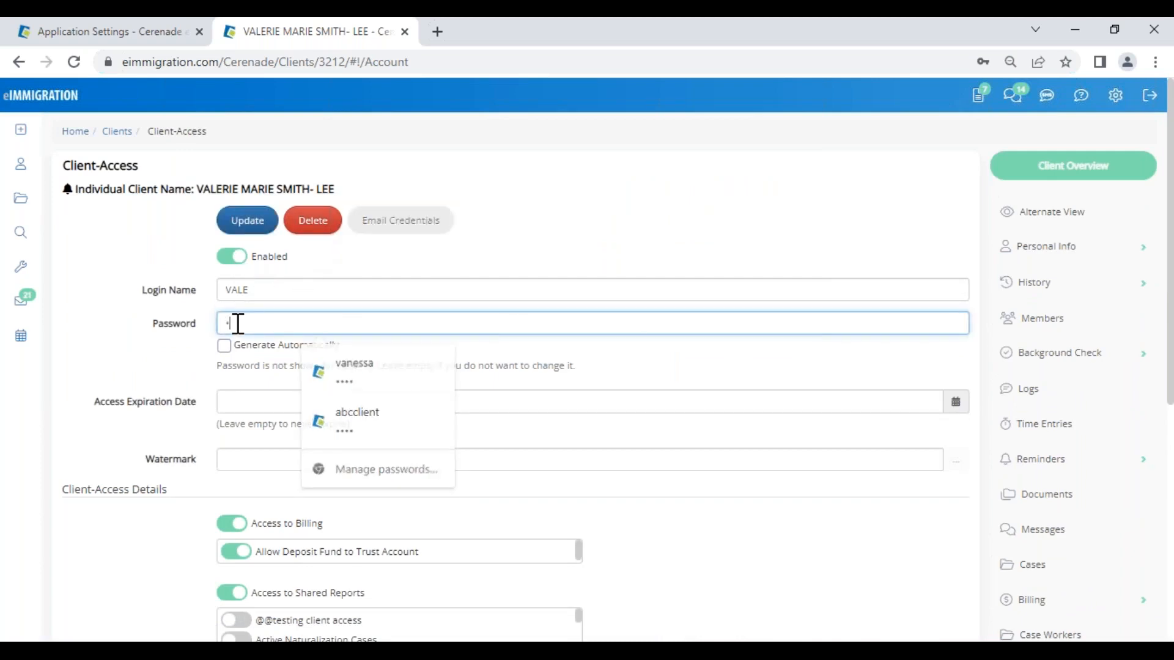
{"action": "left_click", "coordinate": [248, 223]}
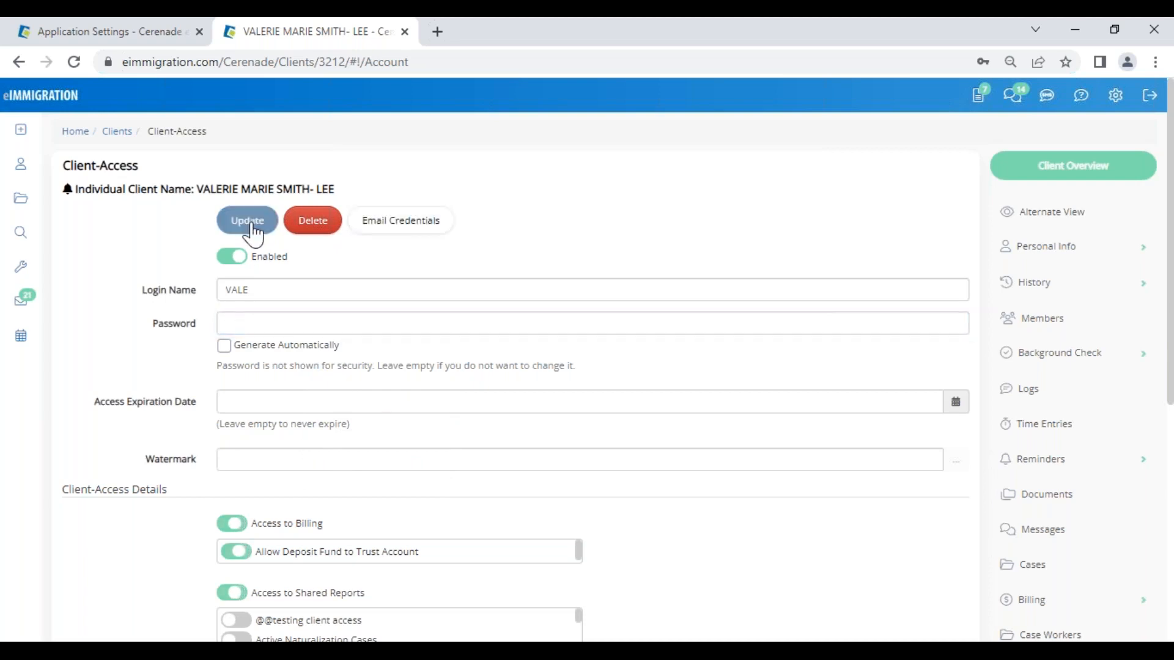
- Prepare an email with the client's login credentials from the Client-Access settings, using the Default message template
{"action": "left_click", "coordinate": [411, 234]}
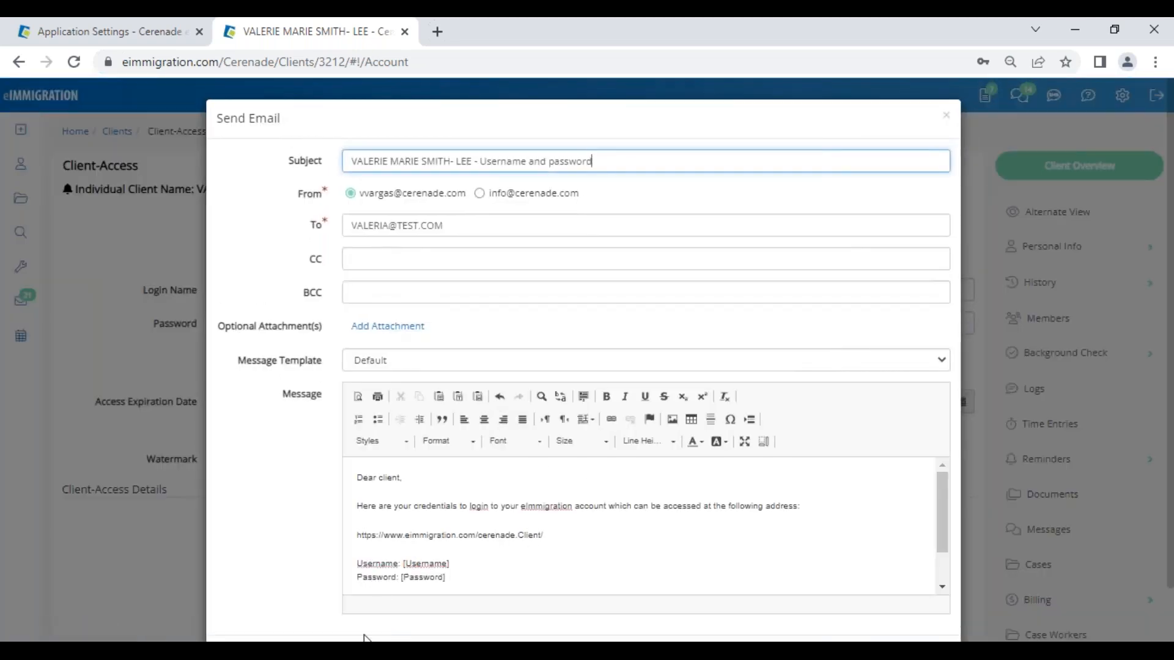
{"action": "left_click", "coordinate": [739, 629]}
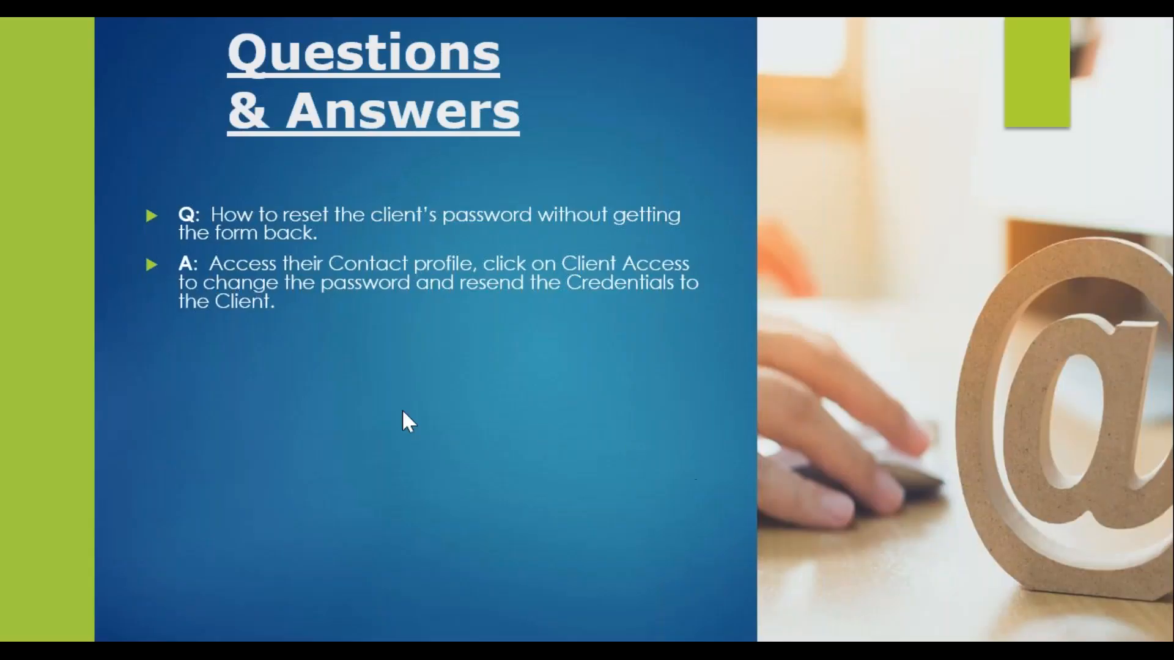
{"action": "left_click", "coordinate": [279, 420]}
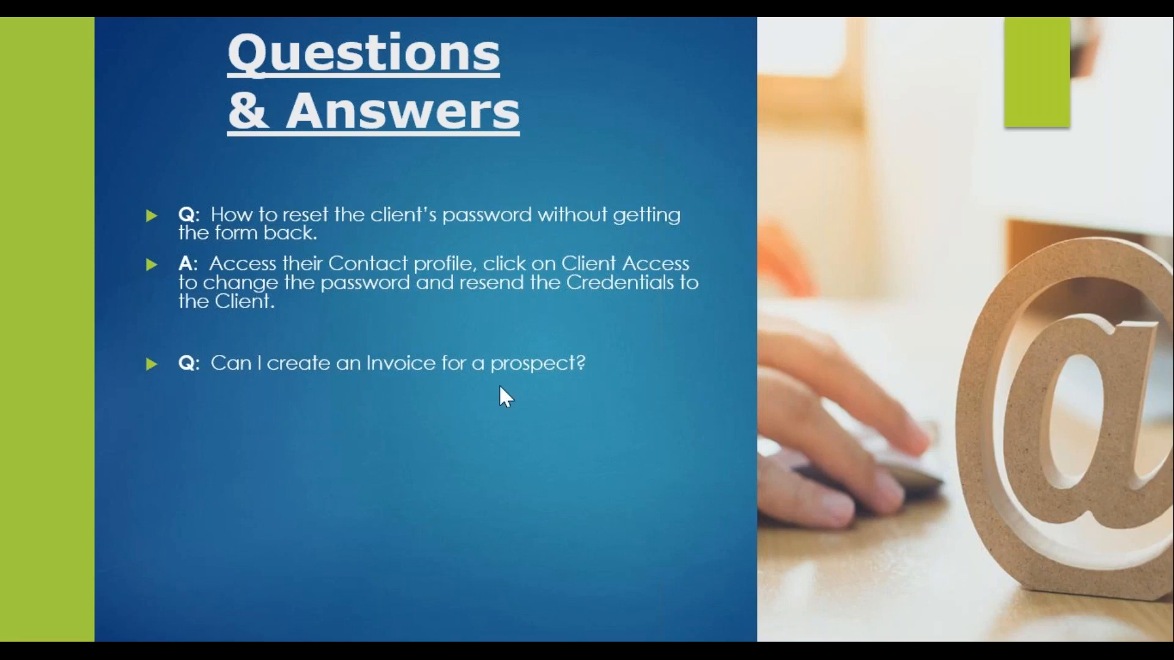
{"action": "left_click", "coordinate": [280, 486]}
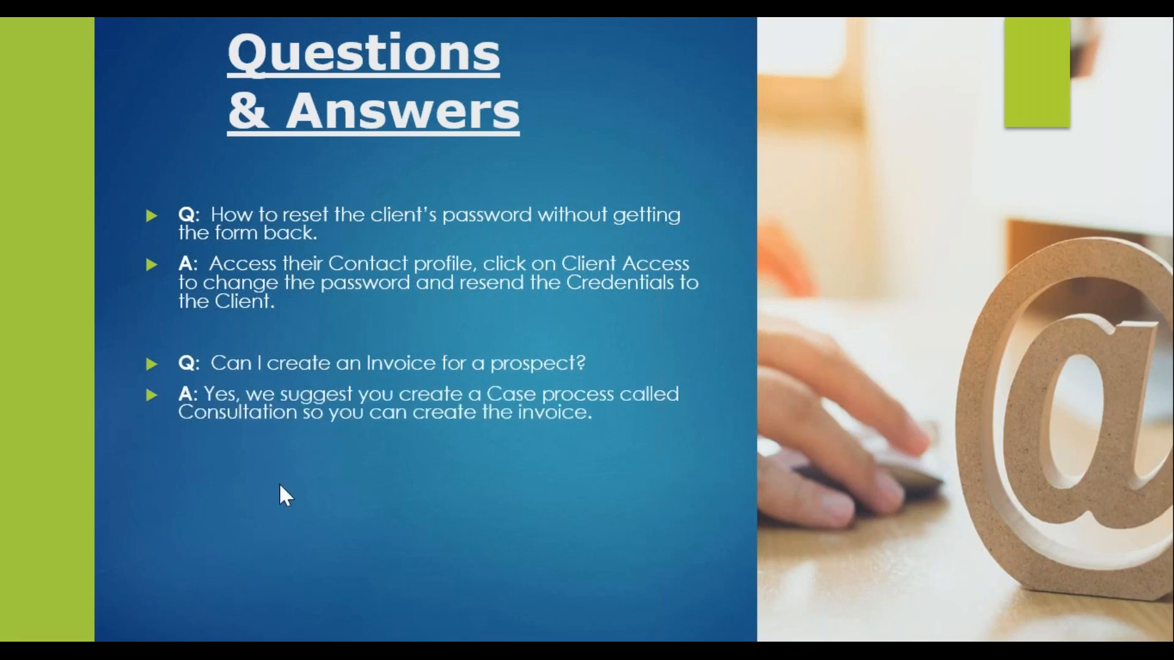
{"action": "left_click", "coordinate": [296, 467]}
{"action": "left_click", "coordinate": [288, 502]}
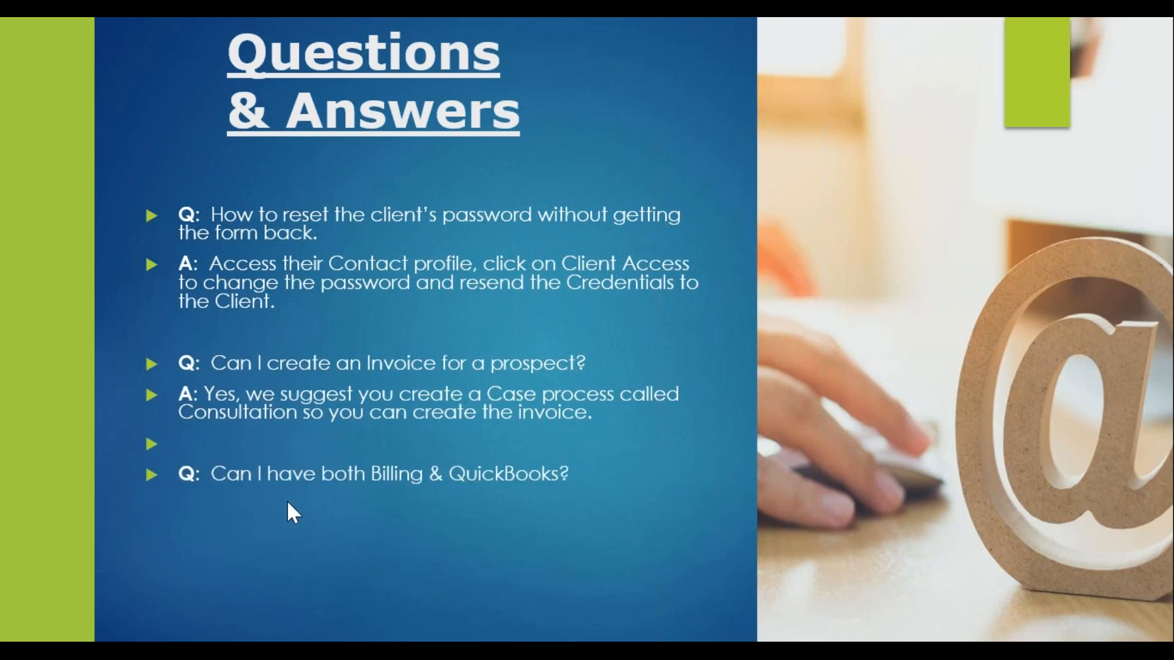
{"action": "left_click", "coordinate": [286, 517]}
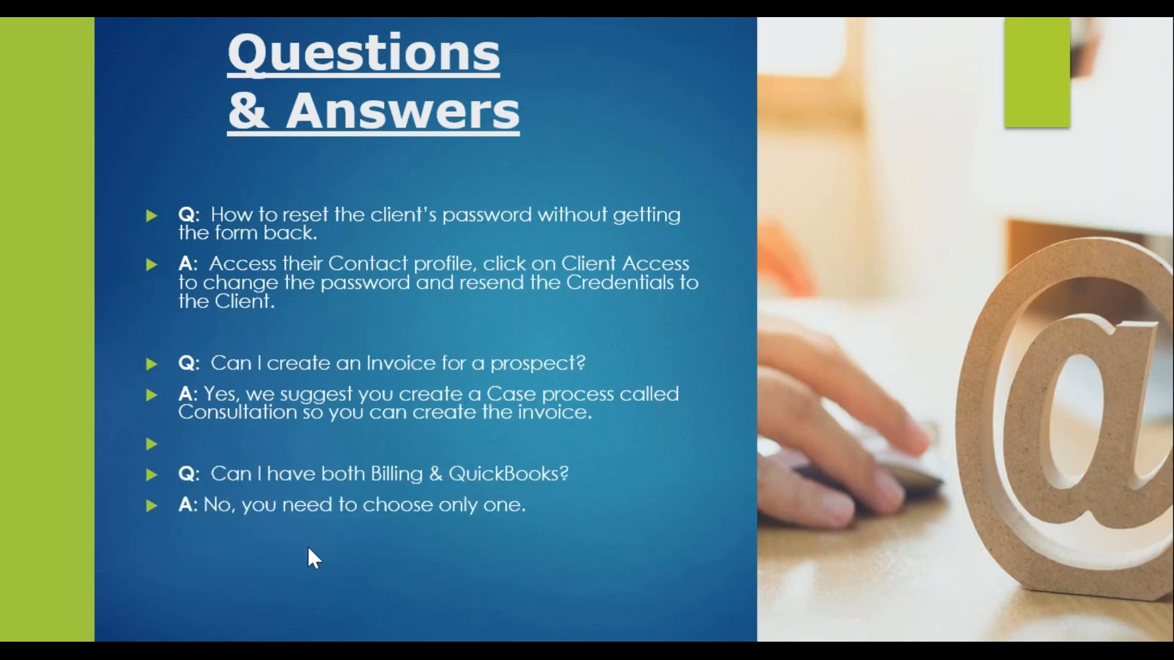
{"action": "left_click", "coordinate": [318, 563]}
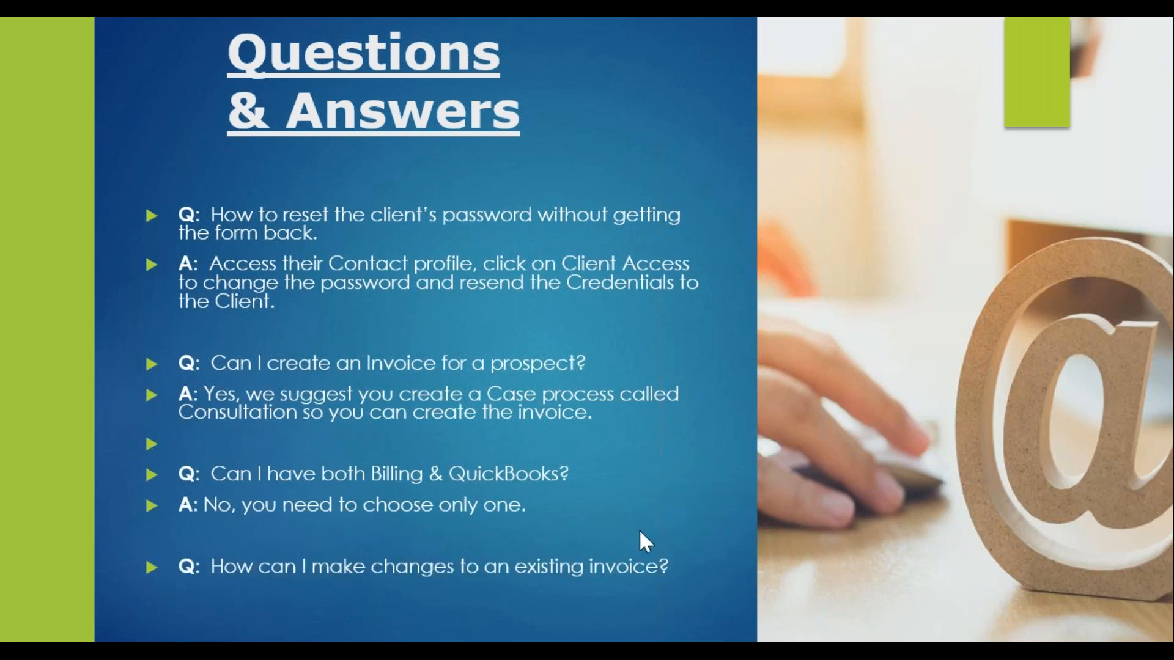
{"action": "left_click", "coordinate": [652, 515]}
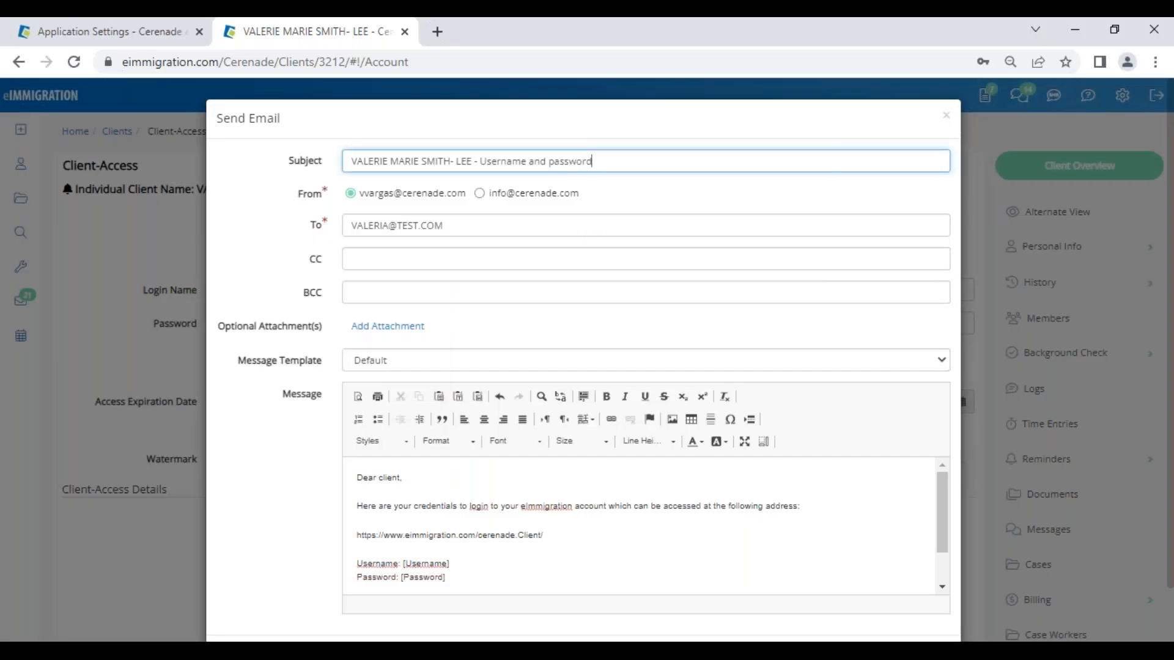
- Close the credentials email without sending, open the client's billing invoices and decline to save the password in the browser
{"action": "left_click", "coordinate": [946, 116]}
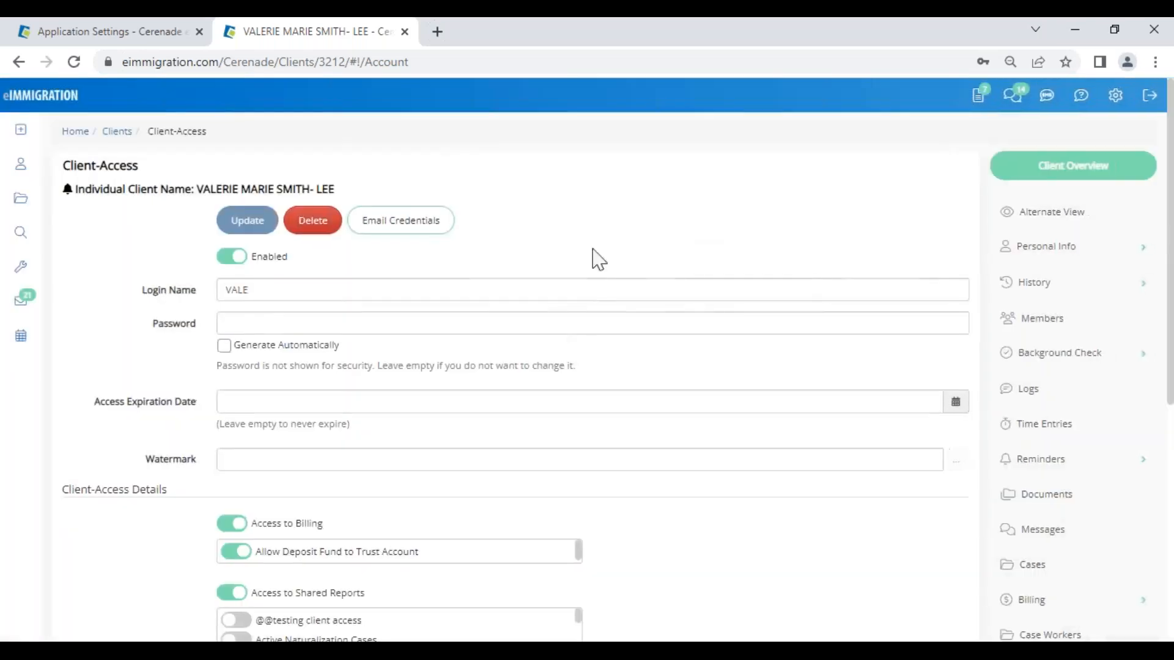
{"action": "left_click", "coordinate": [1035, 599]}
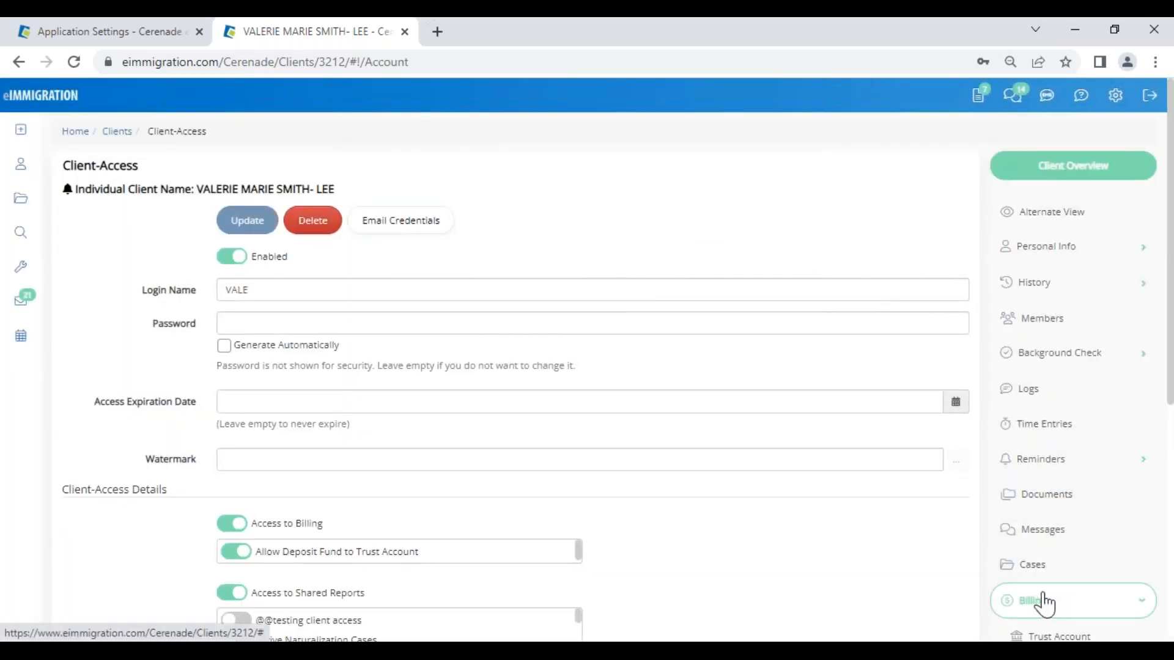
{"action": "scroll", "coordinate": [1052, 606], "scroll_direction": "down", "scroll_amount": 2}
{"action": "left_click", "coordinate": [1065, 596]}
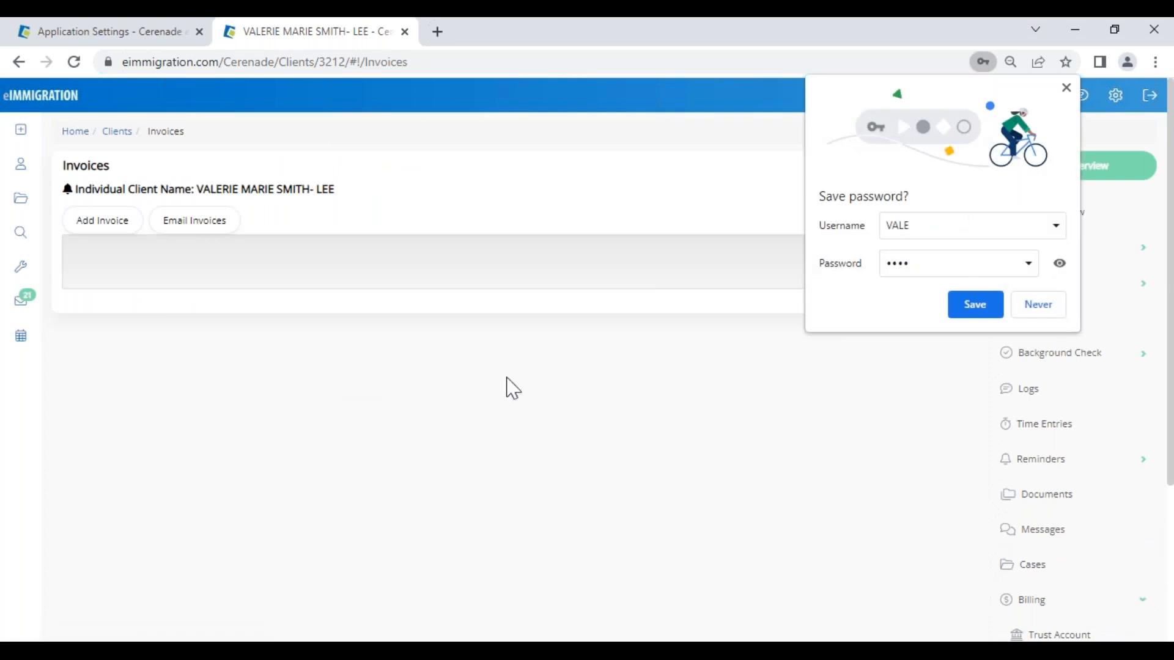
{"action": "left_click", "coordinate": [1036, 306]}
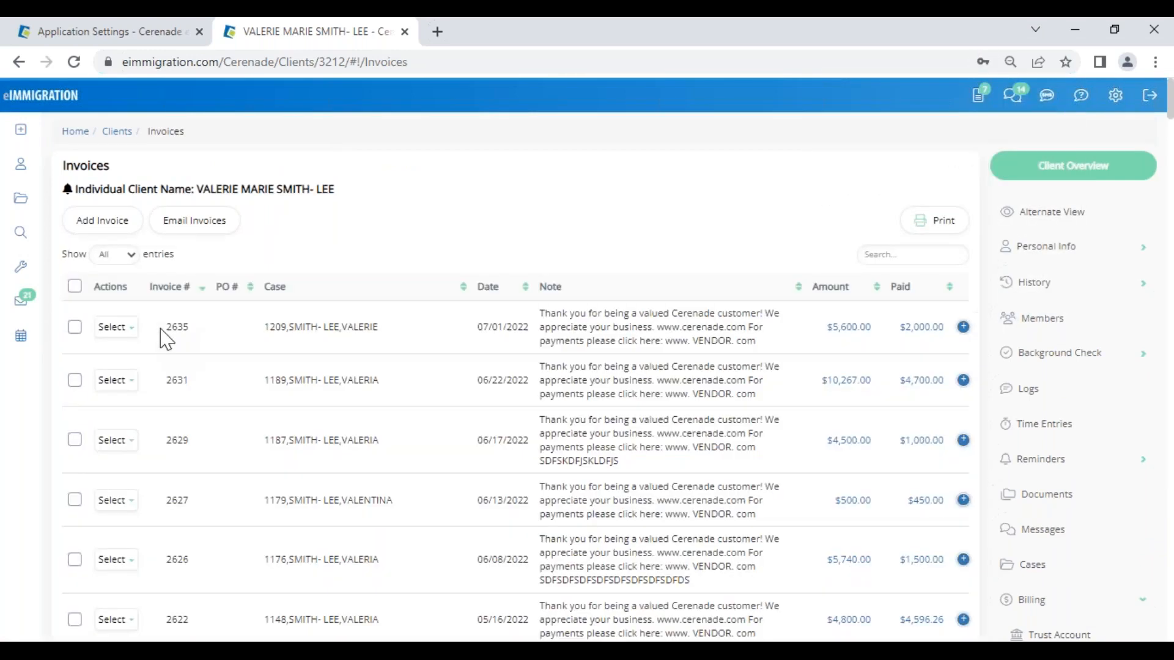
- In the settings of the 07/01/2022 invoice, choose another saved Bill To address and set Remit Payment To to the Cerenade NYC office
{"action": "left_click", "coordinate": [128, 330]}
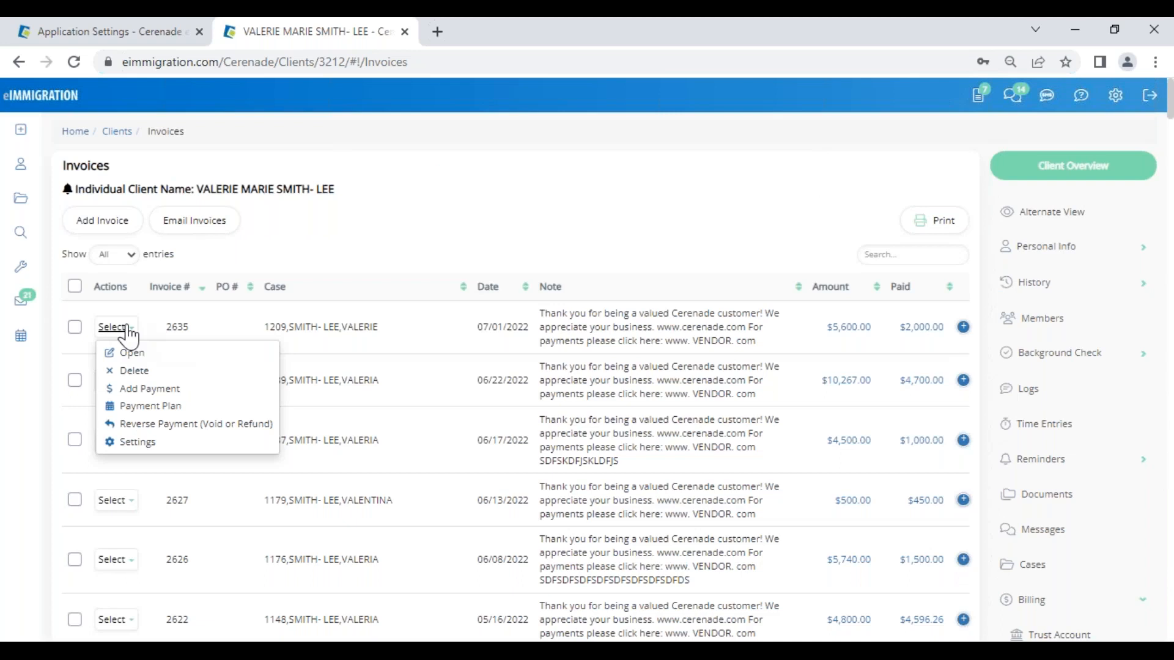
{"action": "left_click", "coordinate": [138, 442]}
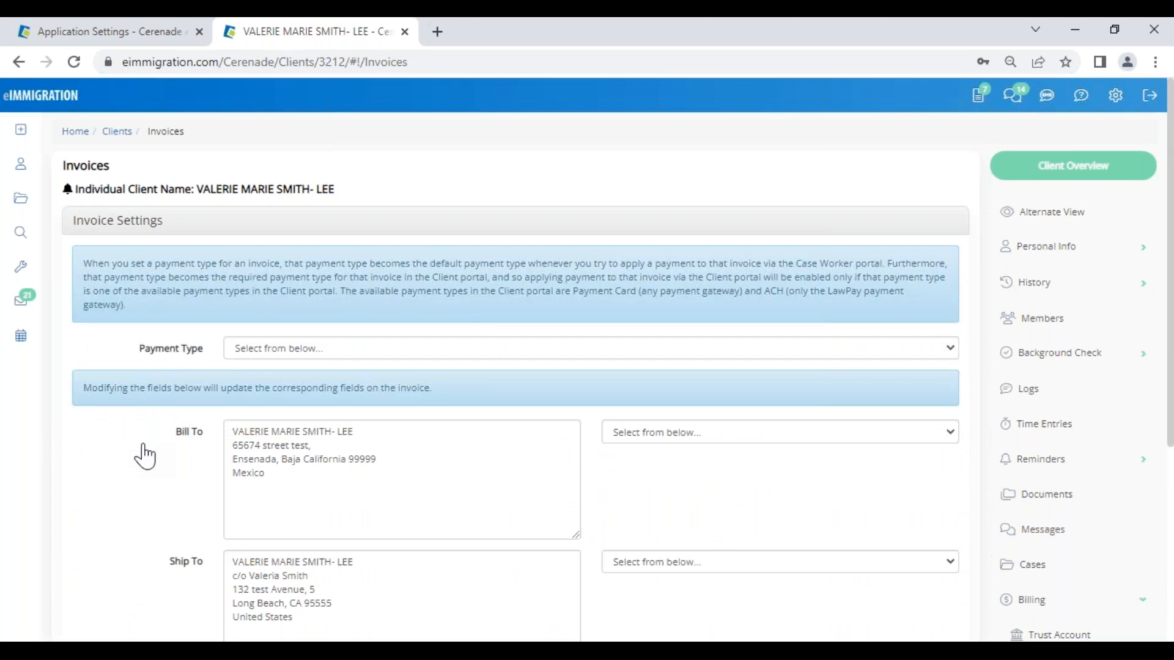
{"action": "left_click", "coordinate": [665, 435]}
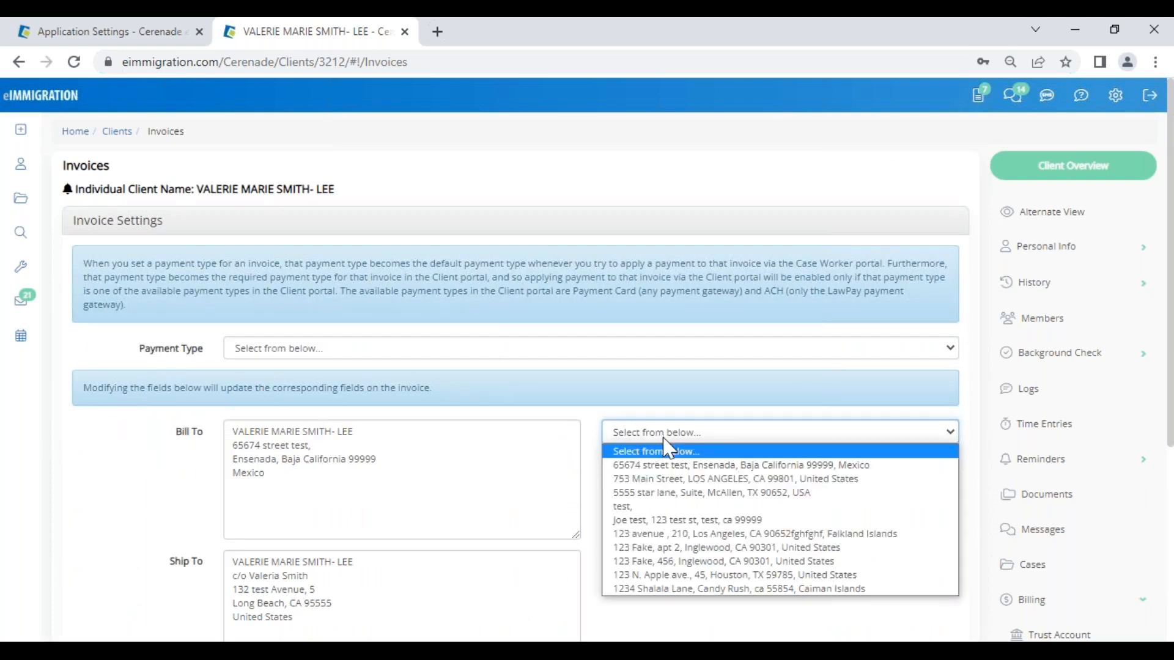
{"action": "left_click", "coordinate": [640, 520]}
{"action": "scroll", "coordinate": [637, 520], "scroll_direction": "down", "scroll_amount": 3}
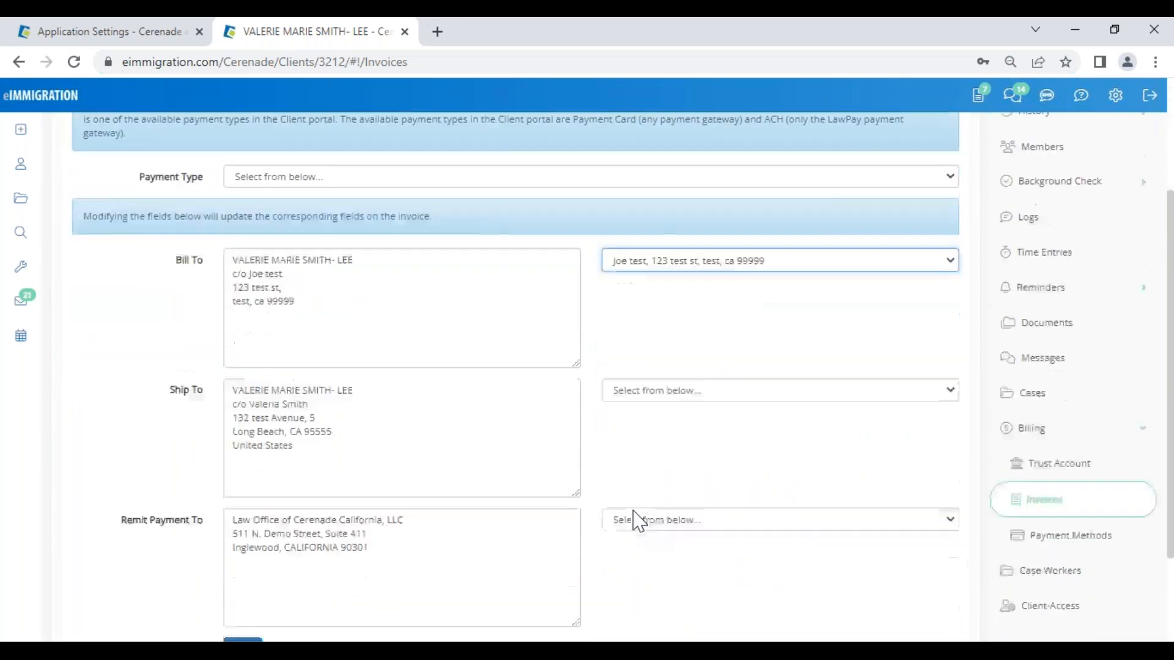
{"action": "left_click", "coordinate": [663, 436]}
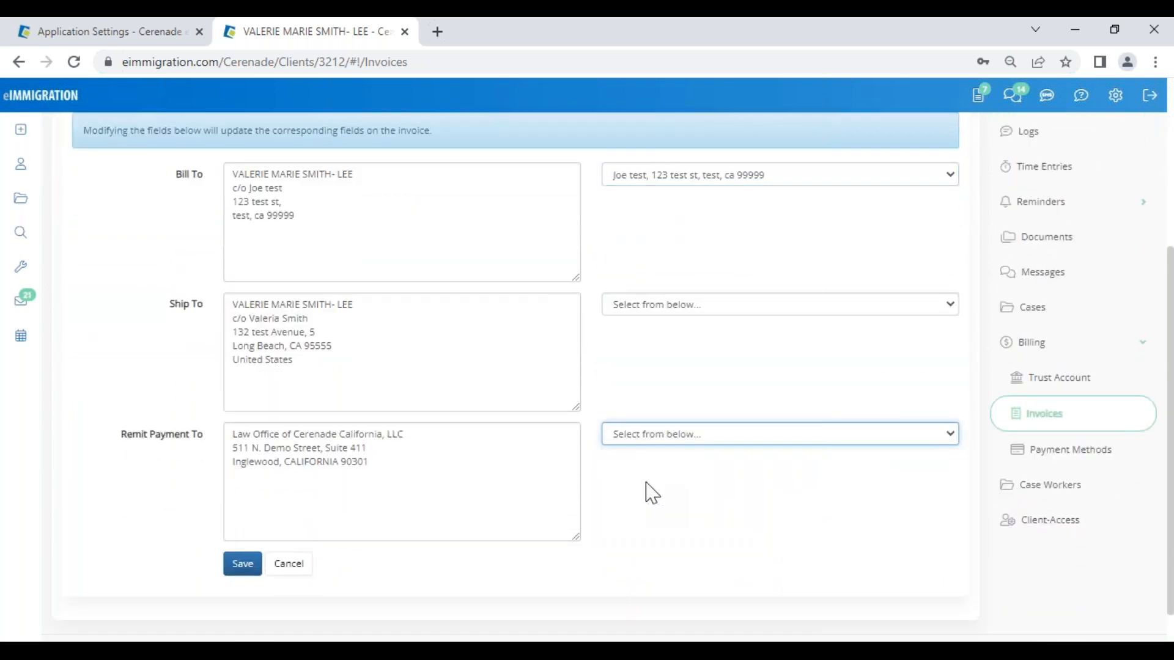
{"action": "left_click", "coordinate": [652, 493]}
- Choose the client's Los Angeles address as the invoice's Ship To address and save the invoice settings
{"action": "scroll", "coordinate": [633, 494], "scroll_direction": "up", "scroll_amount": 3}
{"action": "left_click", "coordinate": [636, 481]}
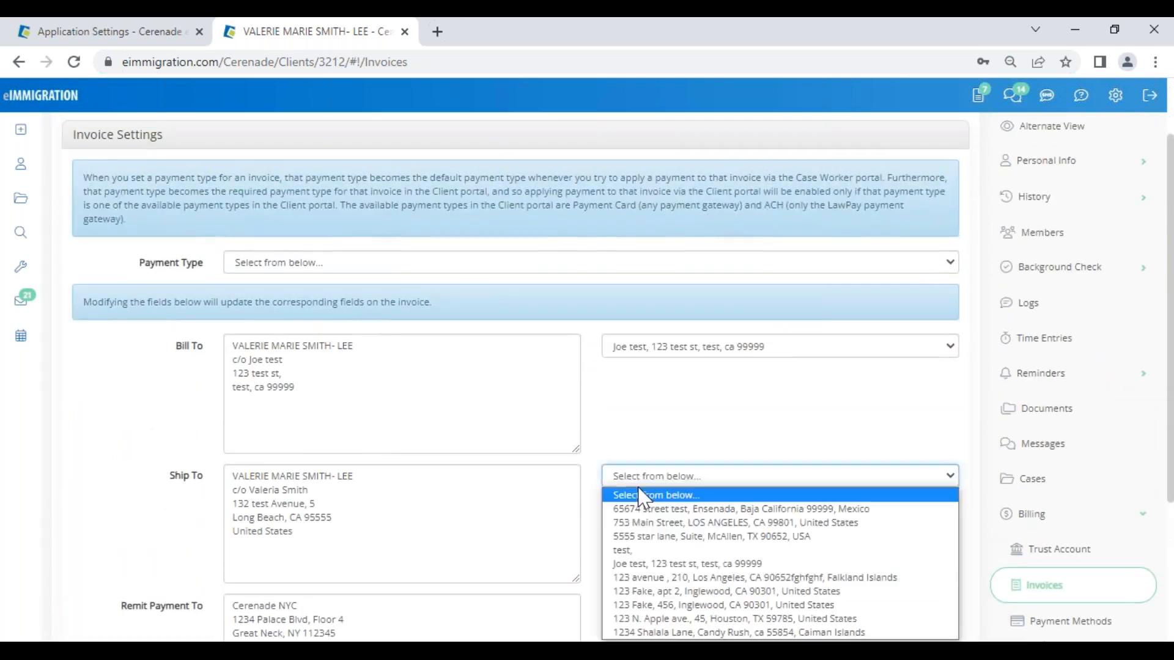
{"action": "left_click", "coordinate": [646, 519]}
{"action": "scroll", "coordinate": [647, 524], "scroll_direction": "up", "scroll_amount": 2}
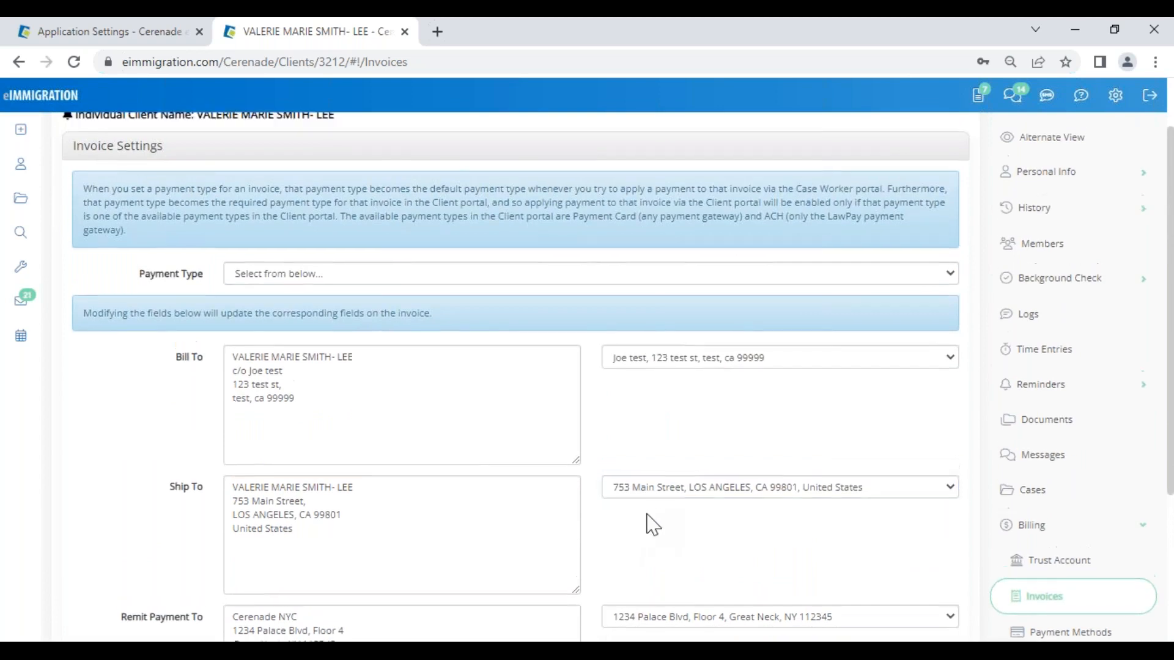
{"action": "left_click", "coordinate": [268, 352]}
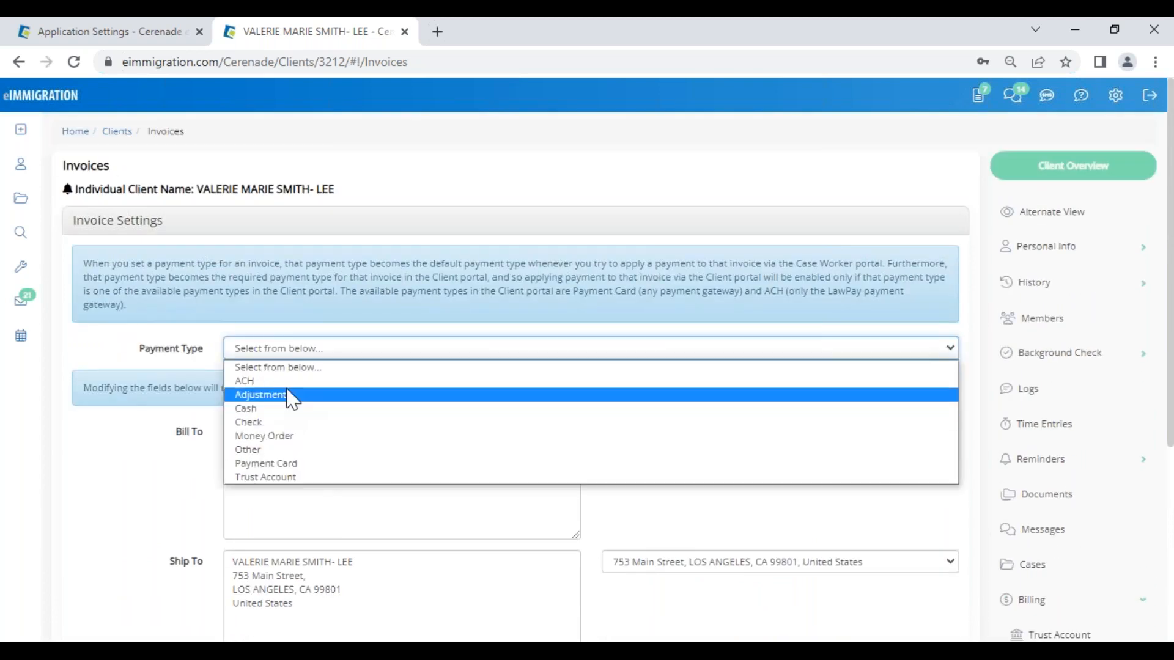
{"action": "left_click", "coordinate": [104, 461]}
{"action": "scroll", "coordinate": [104, 462], "scroll_direction": "down", "scroll_amount": 1}
{"action": "scroll", "coordinate": [109, 471], "scroll_direction": "down", "scroll_amount": 5}
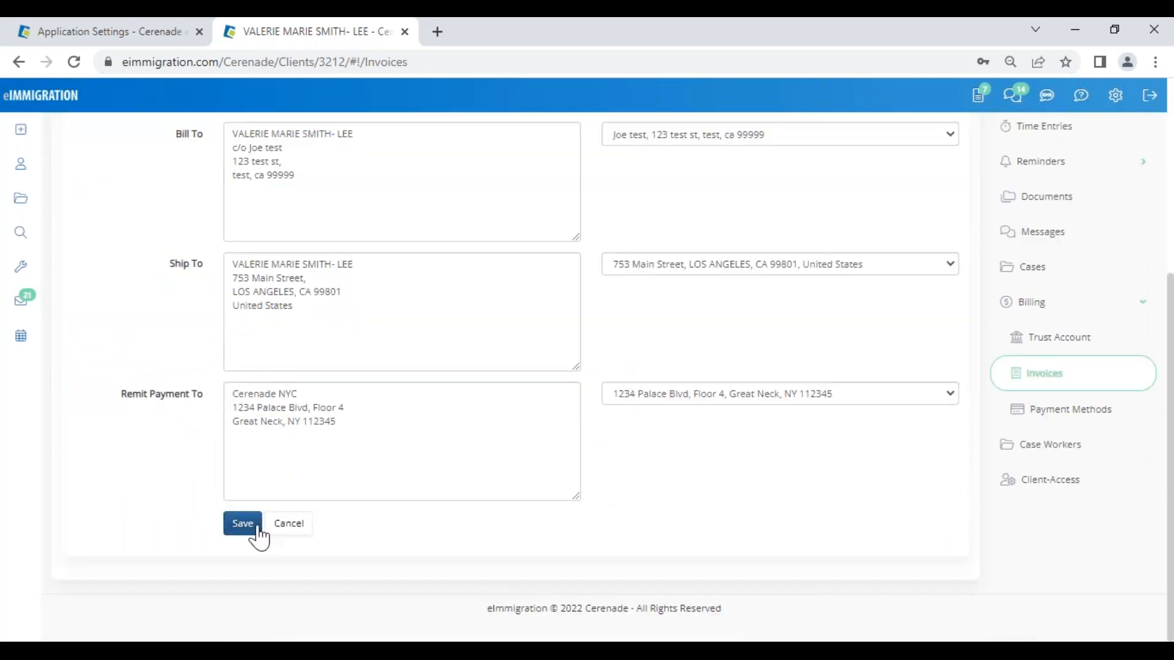
{"action": "left_click", "coordinate": [256, 527]}
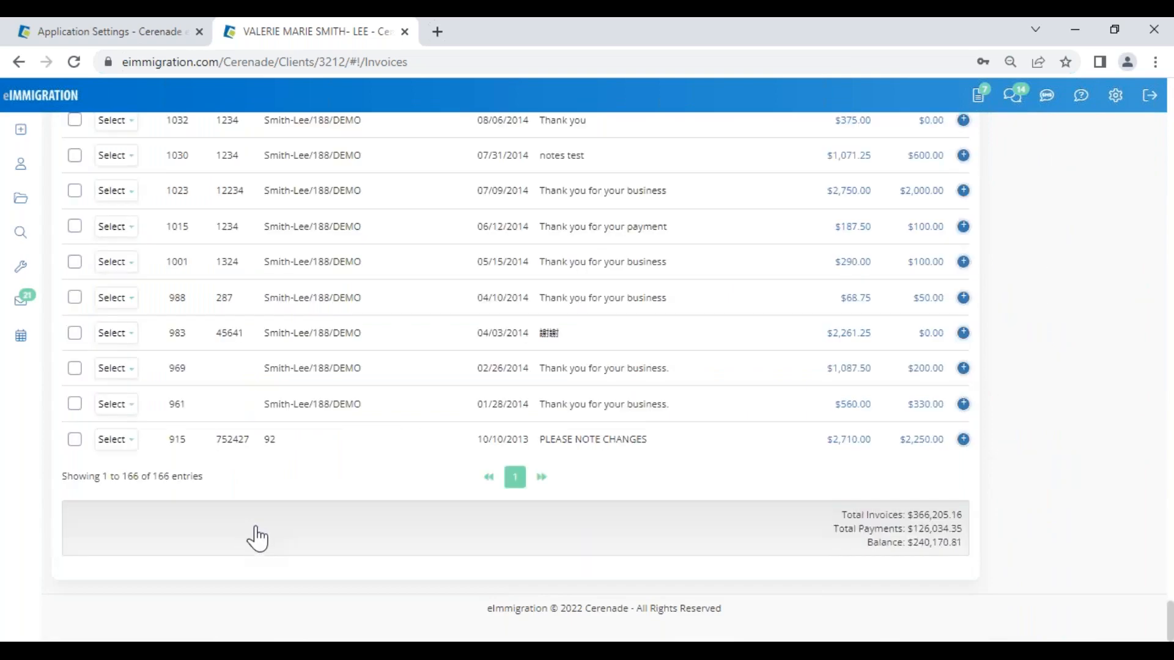
- Review the payment transactions recorded for the 07/01/2022 invoice and return to the invoice list
{"action": "scroll", "coordinate": [628, 302], "scroll_direction": "up", "scroll_amount": 6}
{"action": "scroll", "coordinate": [629, 275], "scroll_direction": "up", "scroll_amount": 15}
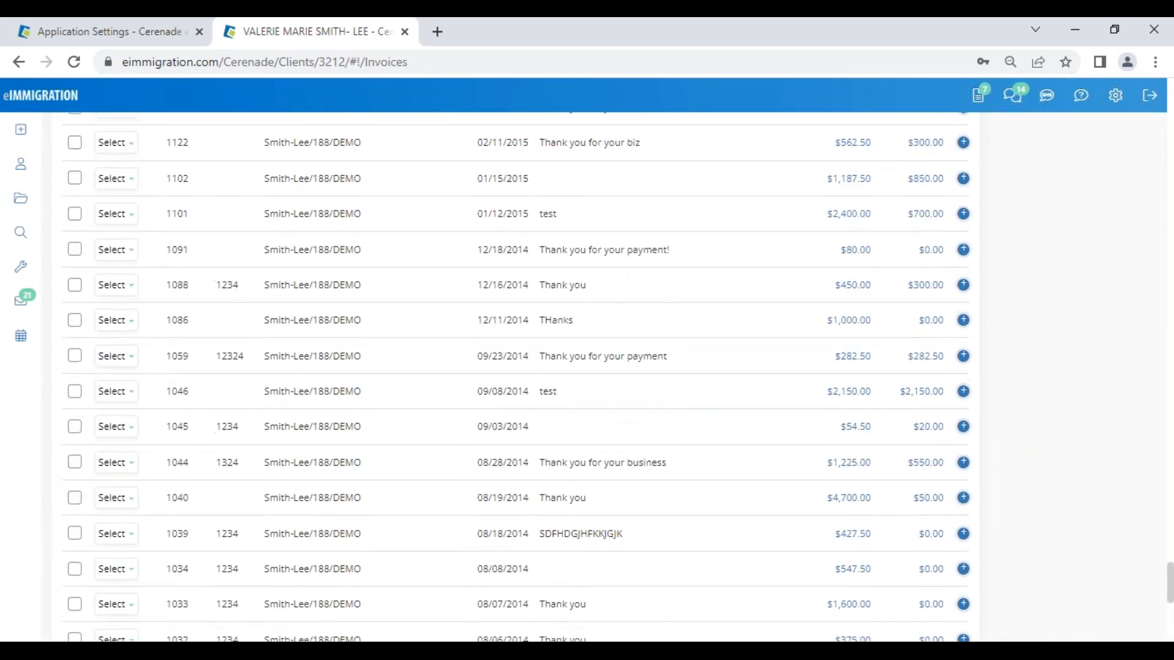
{"action": "scroll", "coordinate": [673, 263], "scroll_direction": "up", "scroll_amount": 15}
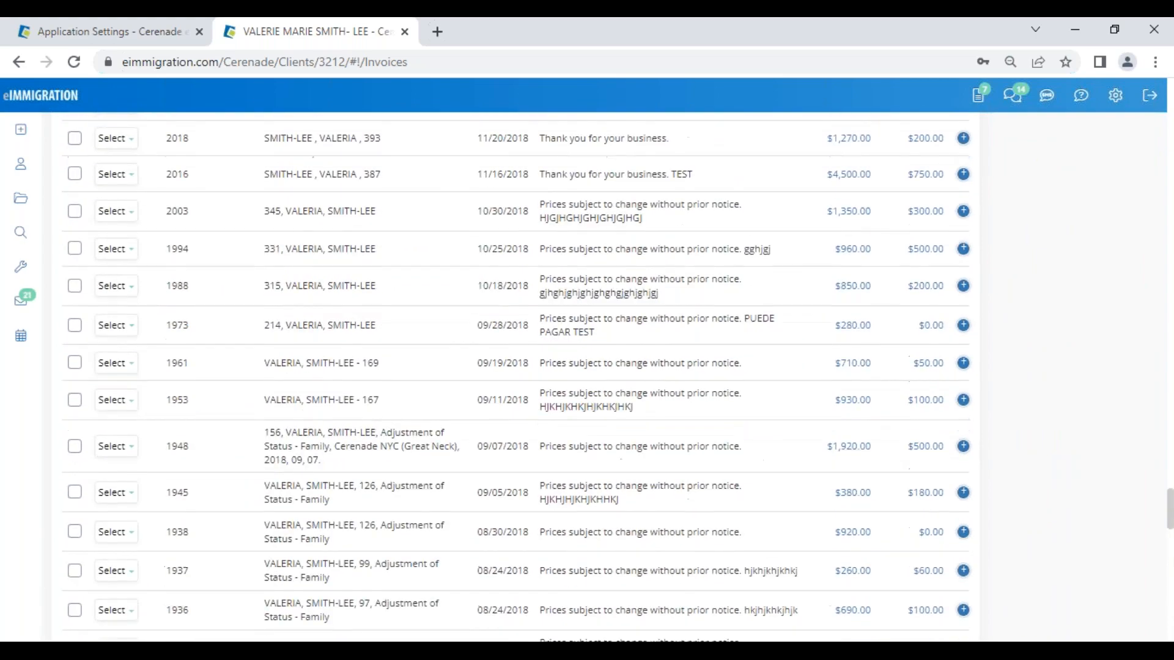
{"action": "scroll", "coordinate": [516, 376], "scroll_direction": "up", "scroll_amount": 15}
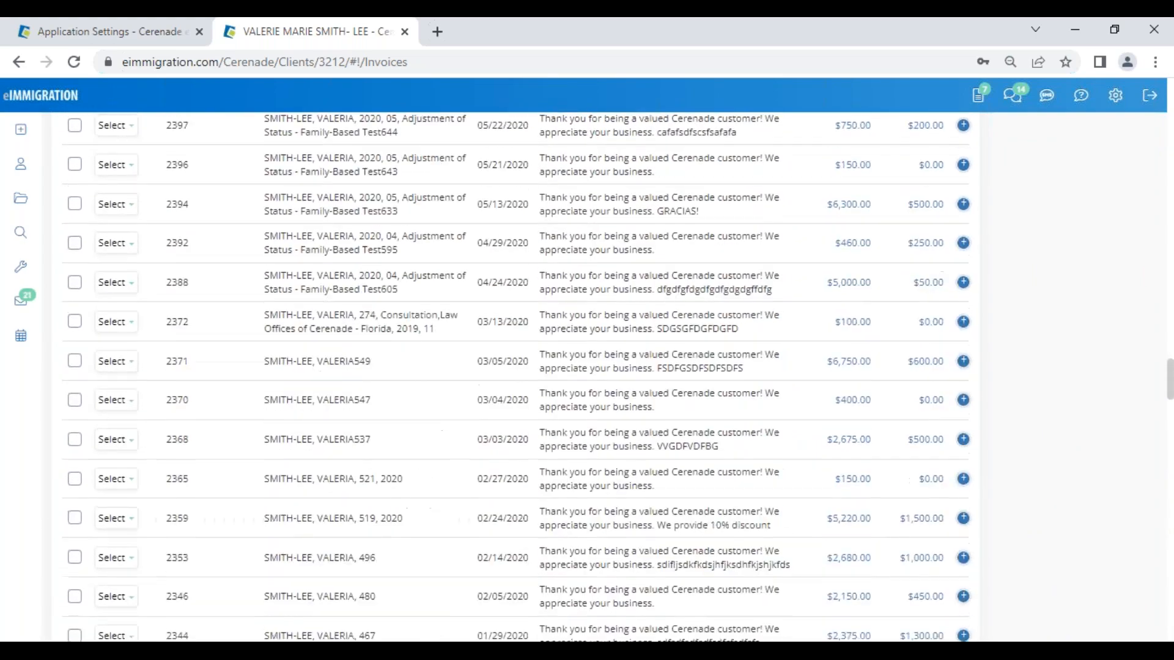
{"action": "scroll", "coordinate": [670, 257], "scroll_direction": "up", "scroll_amount": 10}
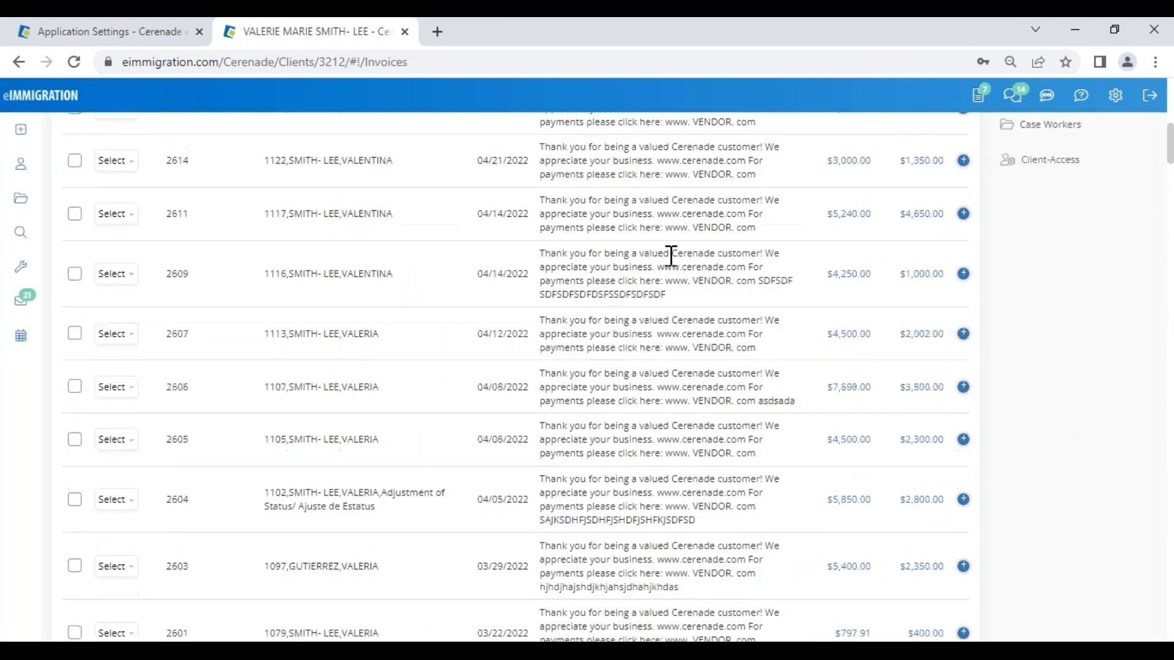
{"action": "left_click", "coordinate": [128, 329]}
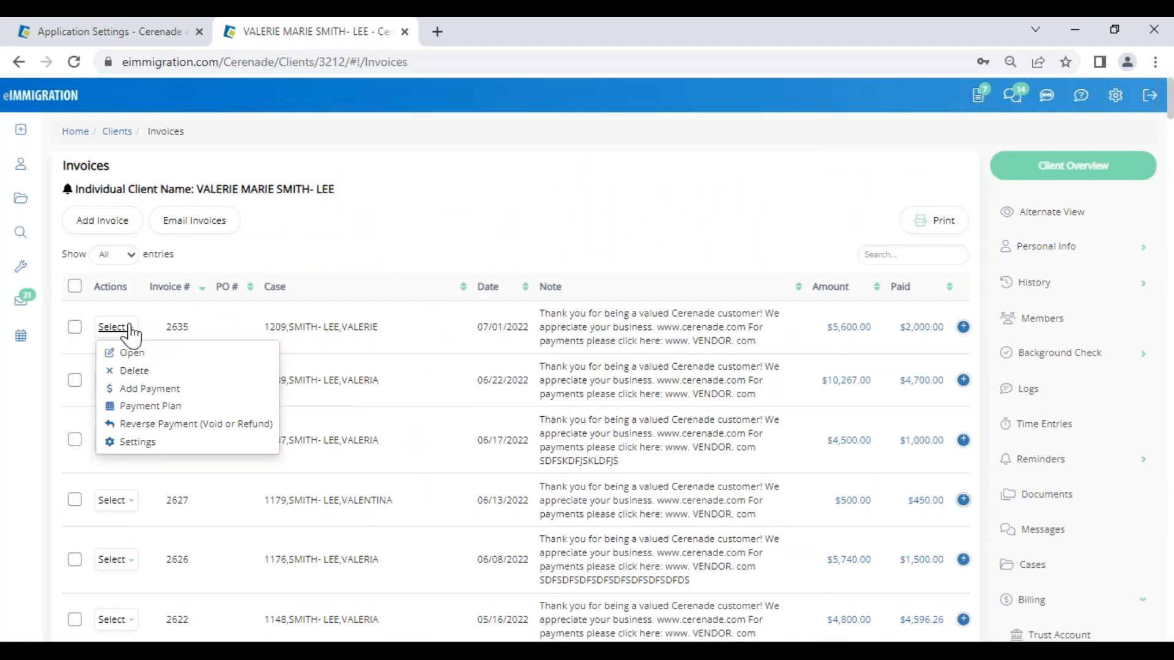
{"action": "left_click", "coordinate": [923, 327]}
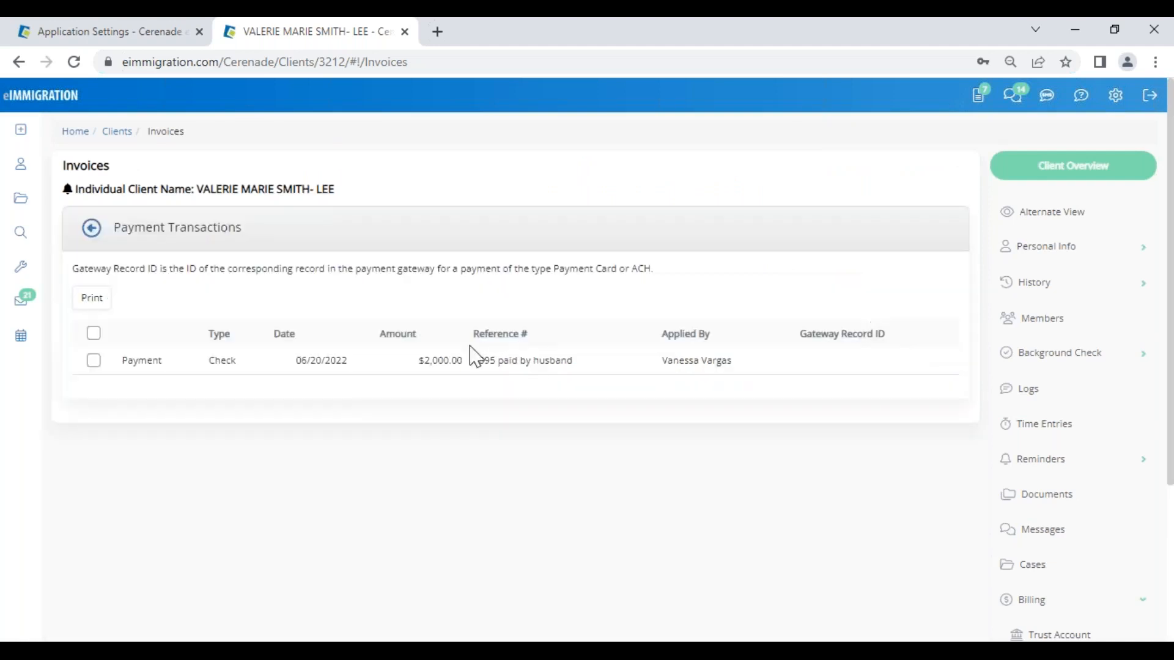
{"action": "left_click_drag", "start_coordinate": [427, 364], "coordinate": [461, 365]}
{"action": "left_click", "coordinate": [452, 393]}
{"action": "left_click", "coordinate": [92, 230]}
- Void the payment on the 07/01/2022 invoice with an amount of 2000, dated 06/20/2022
{"action": "left_click", "coordinate": [116, 328]}
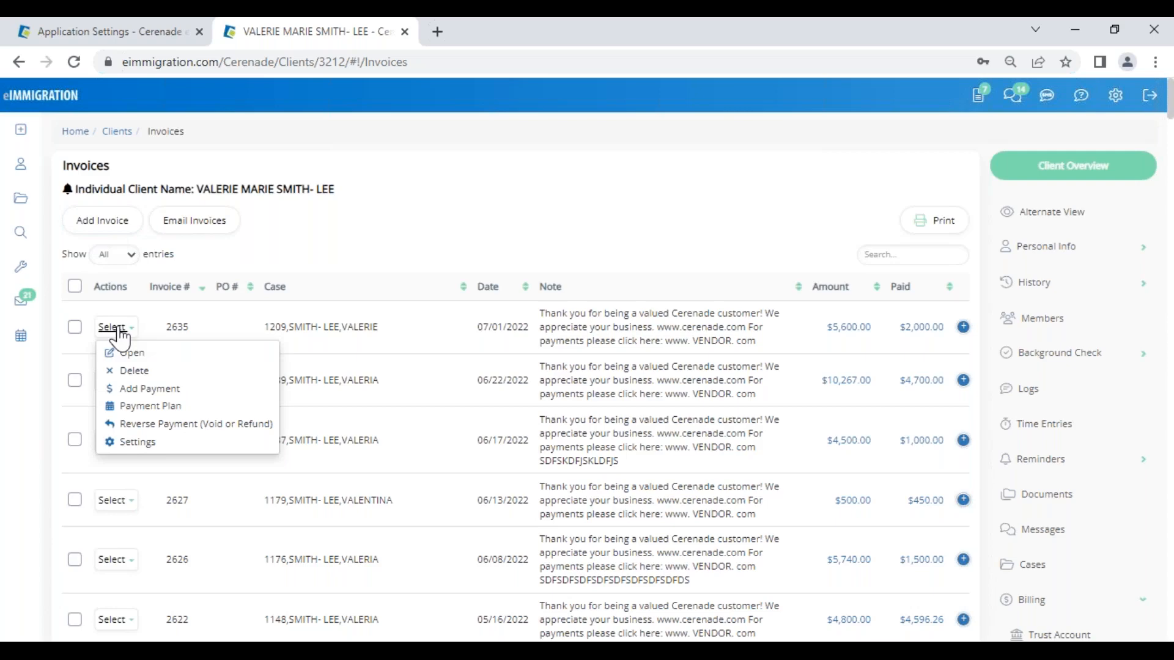
{"action": "left_click", "coordinate": [149, 428]}
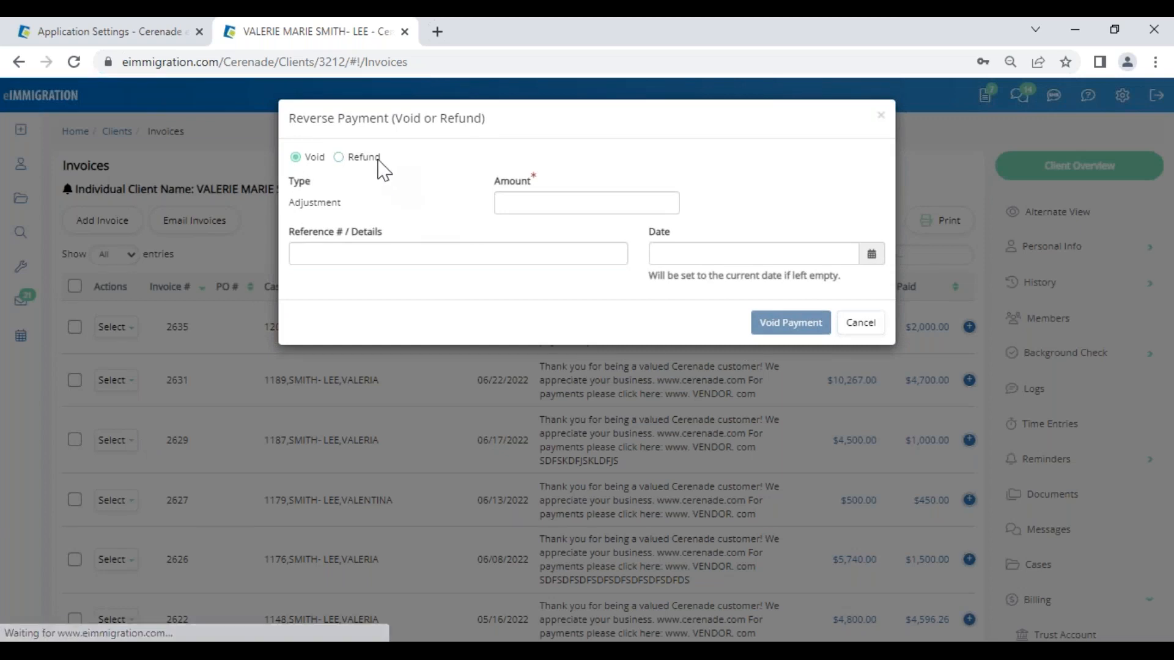
{"action": "left_click", "coordinate": [506, 201]}
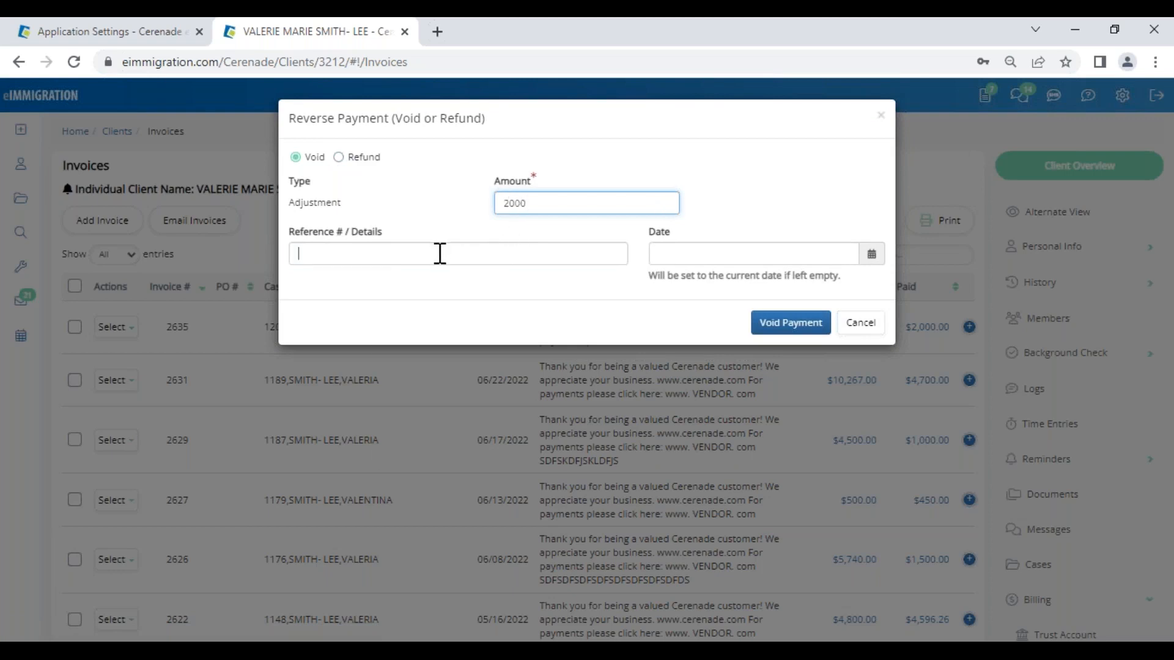
{"action": "left_click", "coordinate": [712, 253]}
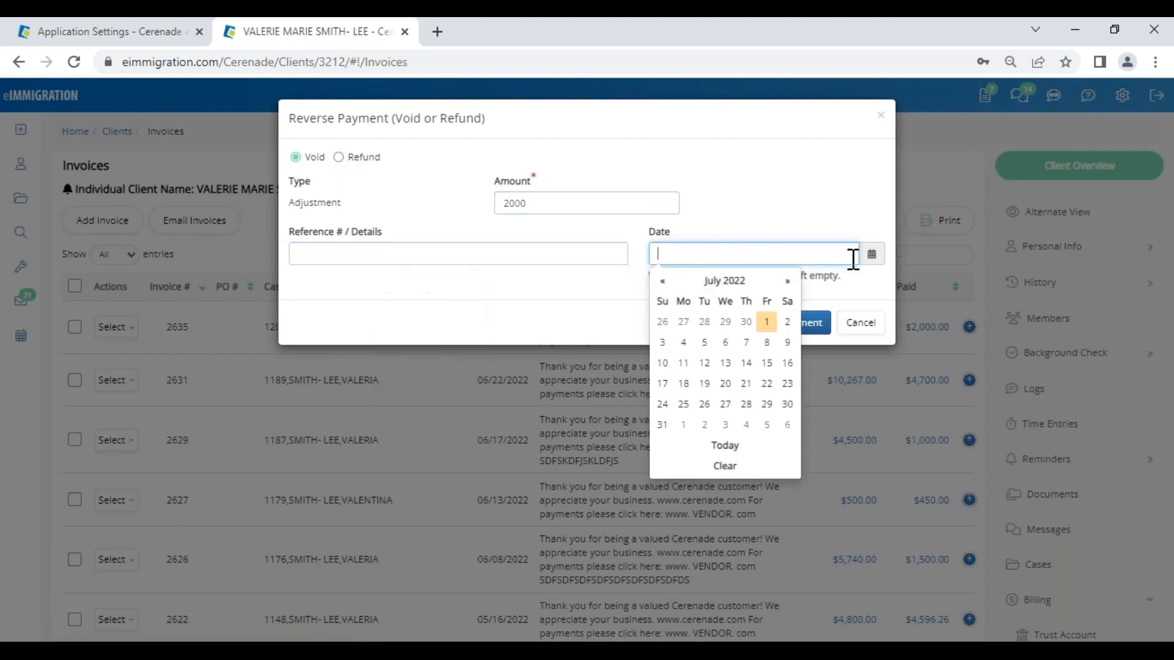
{"action": "left_click", "coordinate": [768, 322]}
{"action": "left_click", "coordinate": [872, 253]}
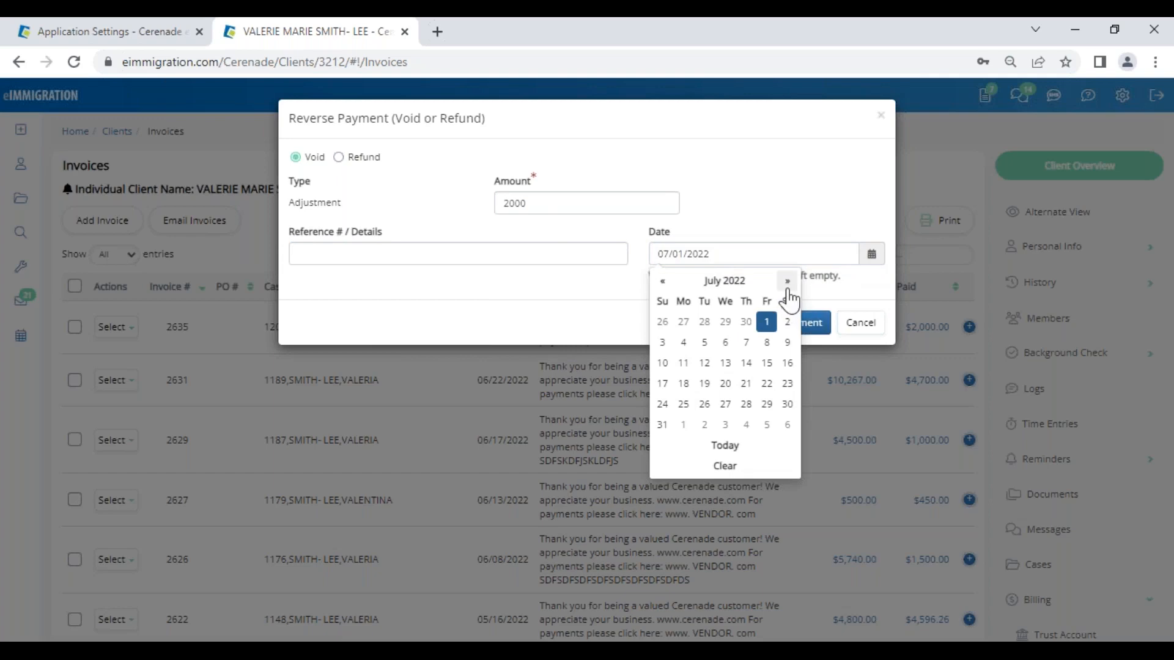
{"action": "left_click", "coordinate": [662, 282]}
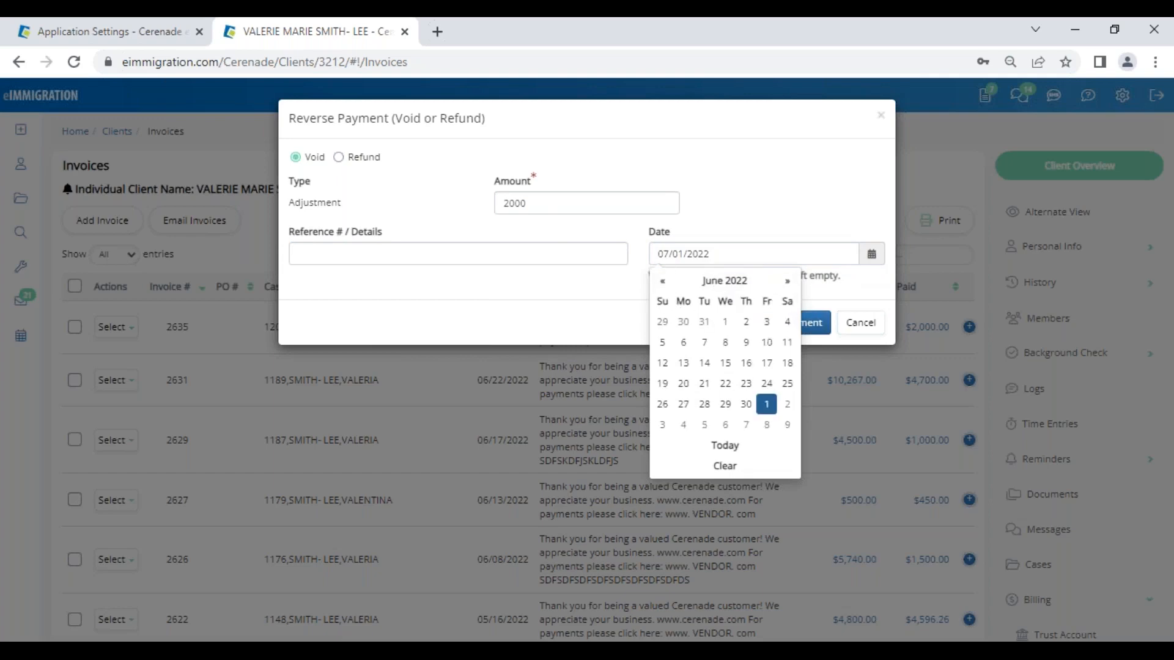
{"action": "left_click", "coordinate": [683, 385]}
{"action": "left_click", "coordinate": [819, 328]}
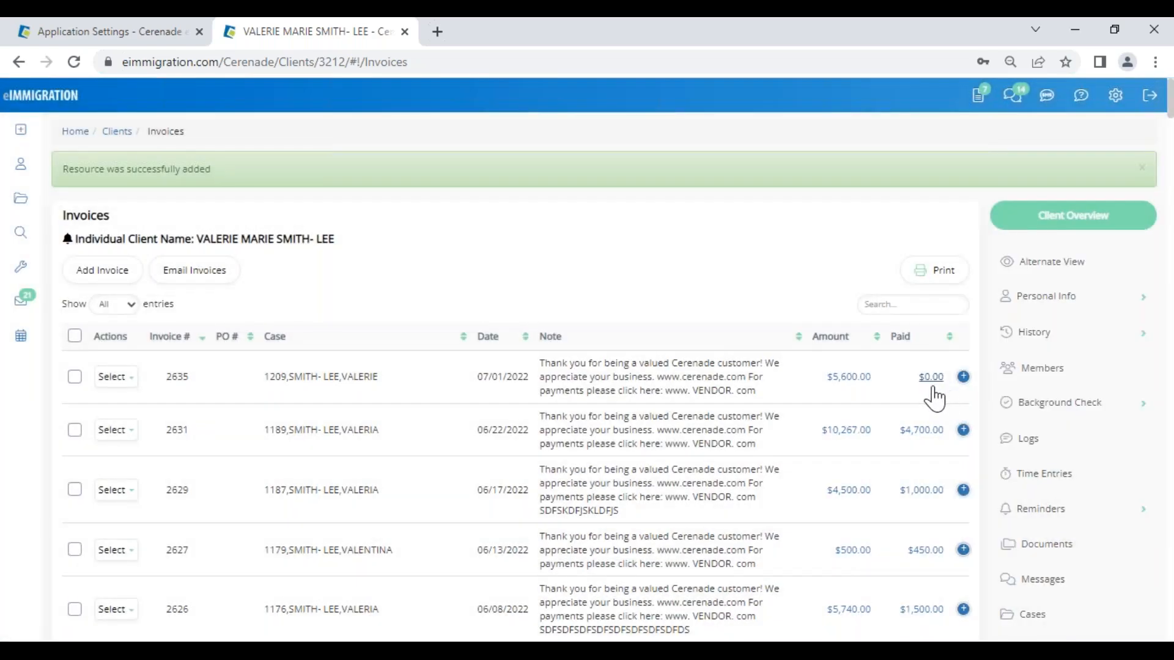
- Open the 07/01/2022 invoice, check its addresses and the payment history on page 2, and close it
{"action": "left_click", "coordinate": [114, 377]}
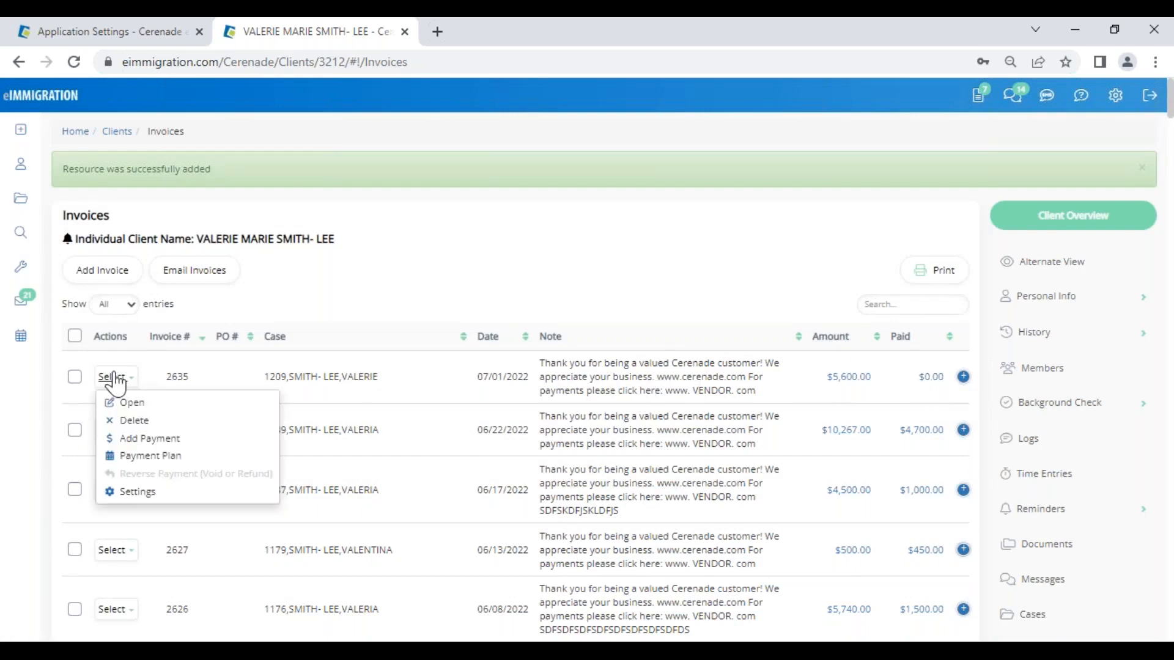
{"action": "left_click", "coordinate": [132, 406]}
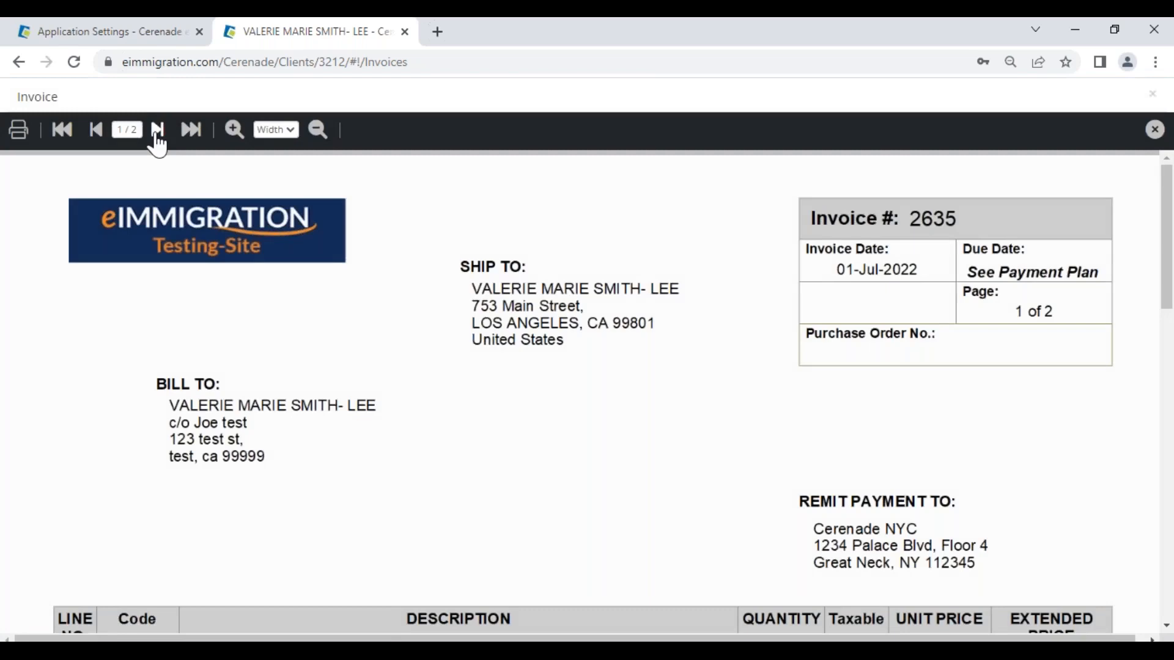
{"action": "left_click", "coordinate": [158, 130]}
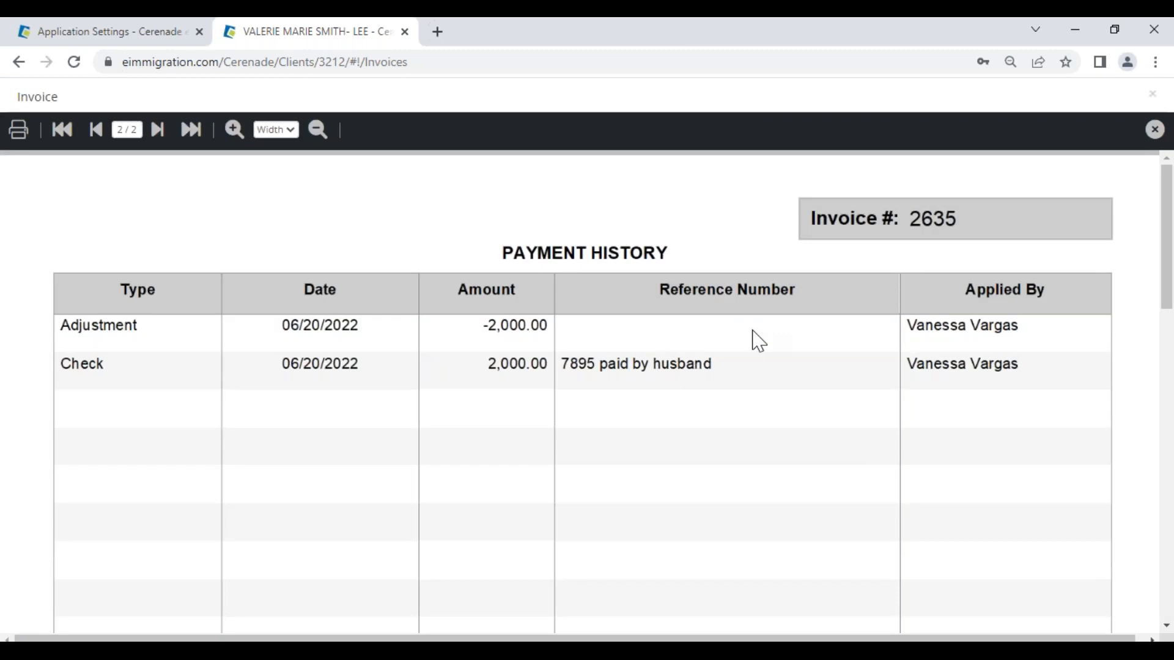
{"action": "left_click", "coordinate": [1153, 131]}
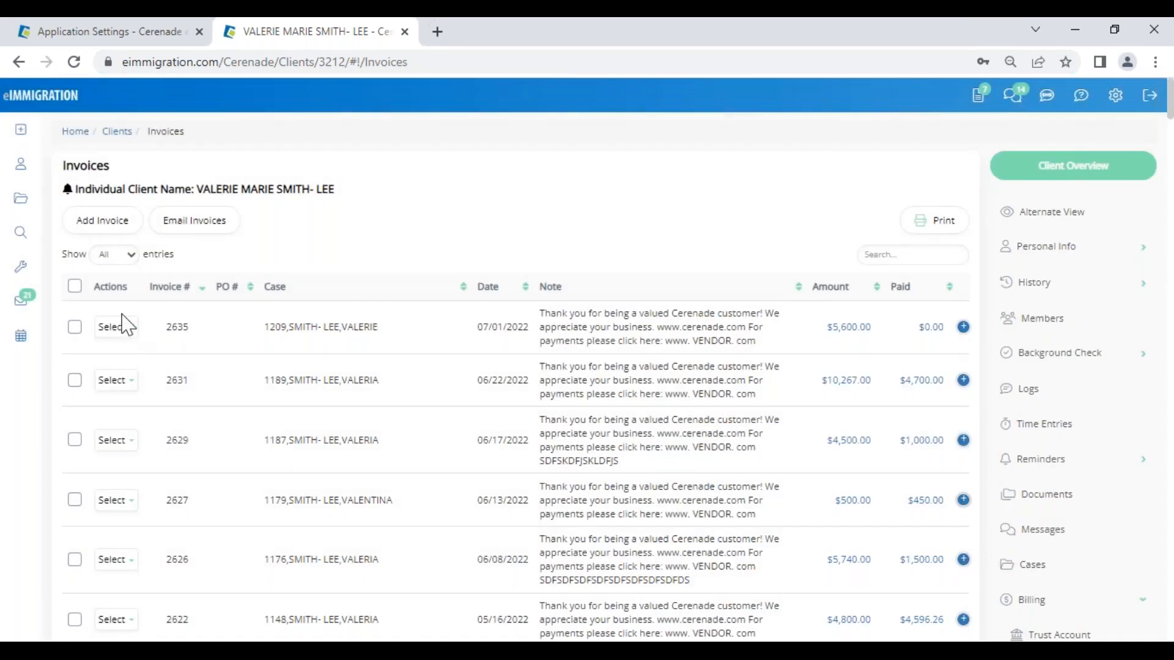
- Add a Check payment of 1500 to the 07/01/2022 invoice with reference 1564, dated June 27, 2022
{"action": "left_click", "coordinate": [118, 329]}
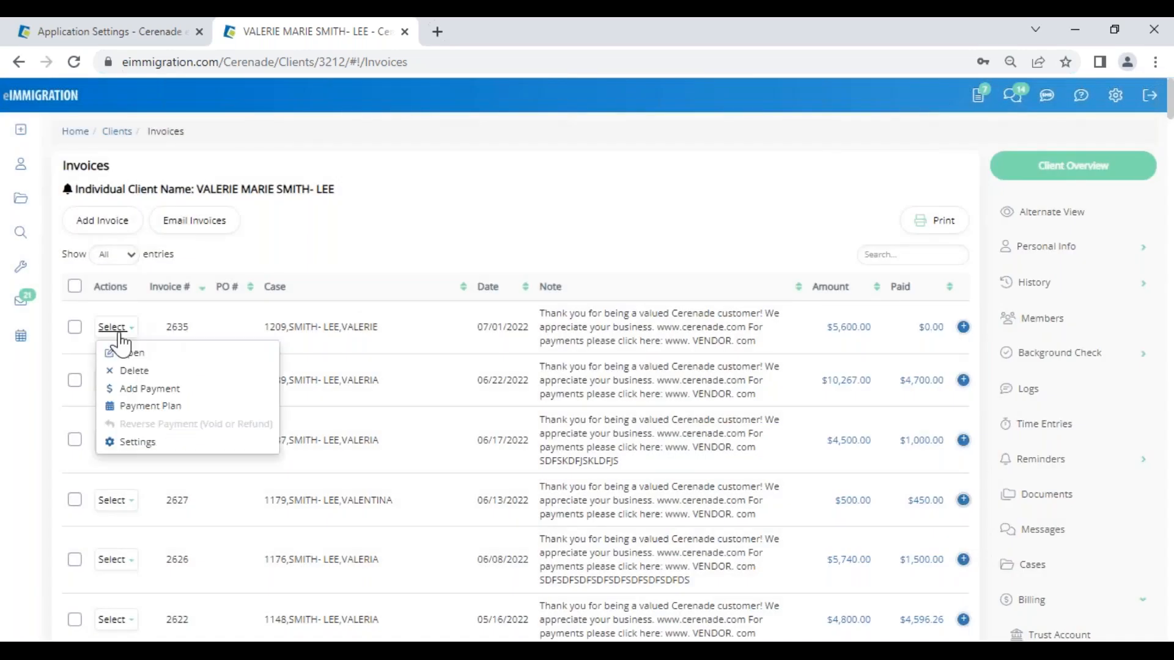
{"action": "left_click", "coordinate": [130, 391]}
{"action": "left_click", "coordinate": [525, 179]}
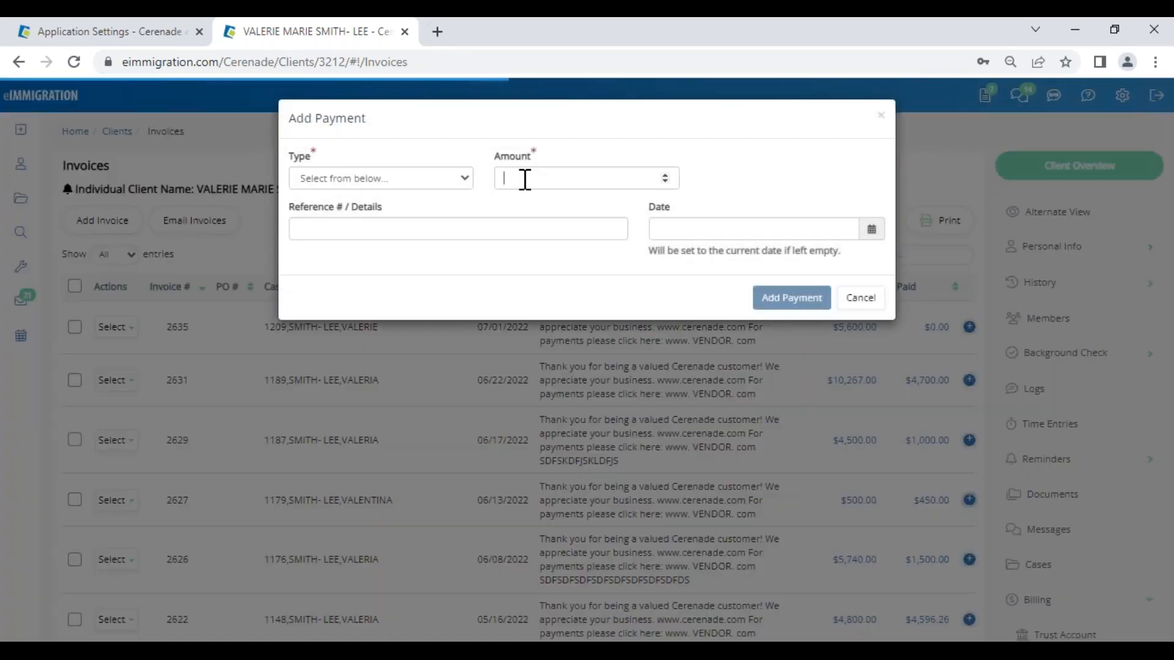
{"action": "type", "text": "1500"}
{"action": "left_click", "coordinate": [367, 179]}
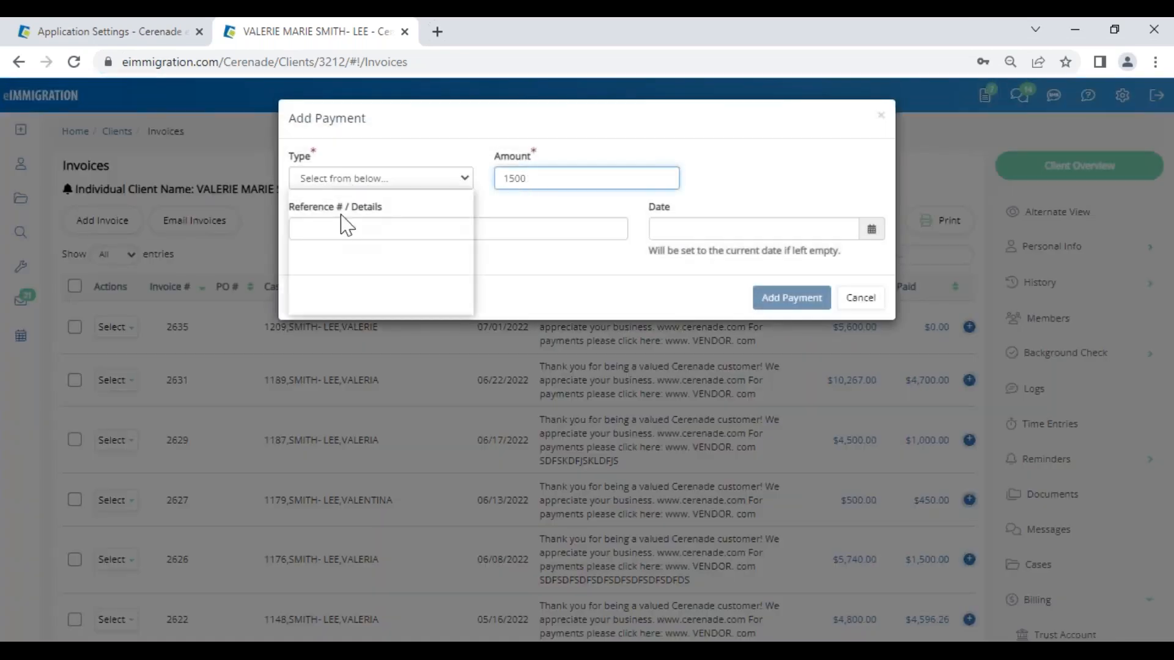
{"action": "left_click", "coordinate": [341, 252]}
{"action": "left_click", "coordinate": [424, 228]}
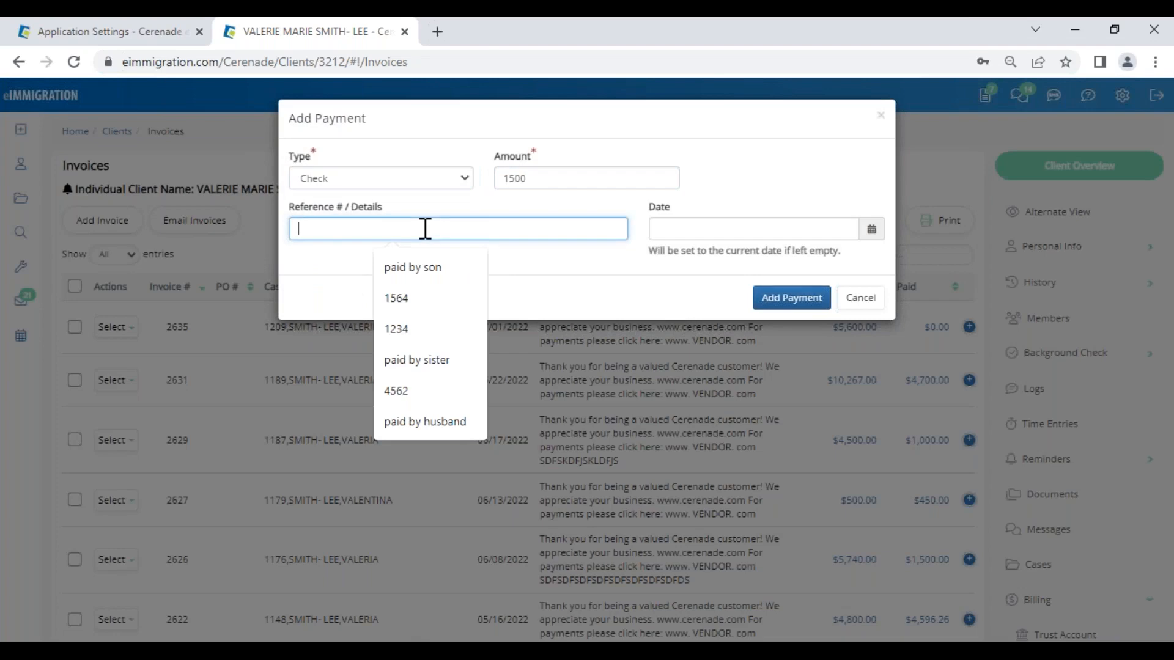
{"action": "type", "text": "1564"}
{"action": "left_click", "coordinate": [656, 230]}
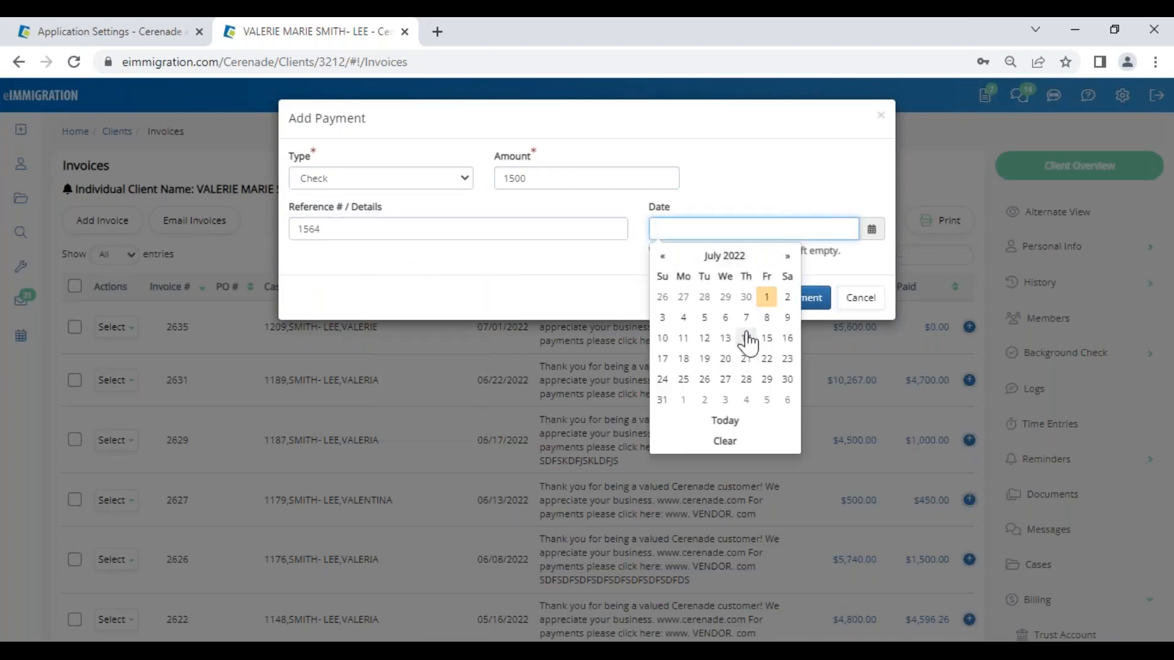
{"action": "left_click", "coordinate": [684, 297]}
{"action": "left_click", "coordinate": [812, 297]}
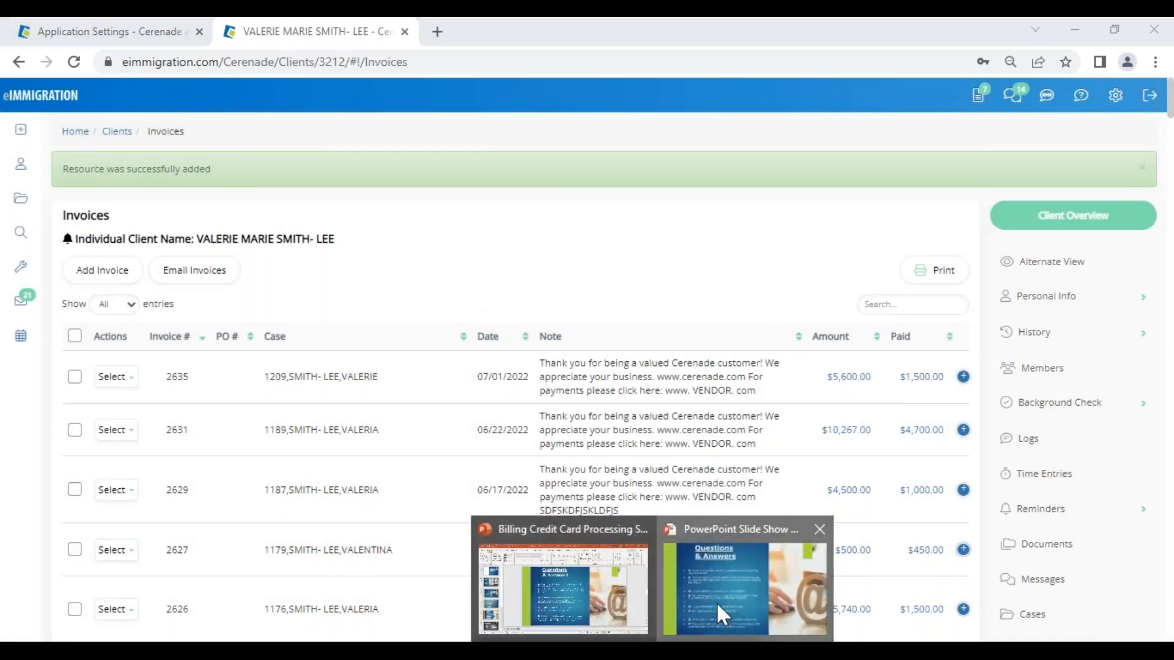
- Switch to the PowerPoint slide show and advance to the "Click to learn more" slide, bringing in New User Interface and New e-Filable Forms
{"action": "left_click", "coordinate": [716, 601]}
{"action": "left_click", "coordinate": [326, 530]}
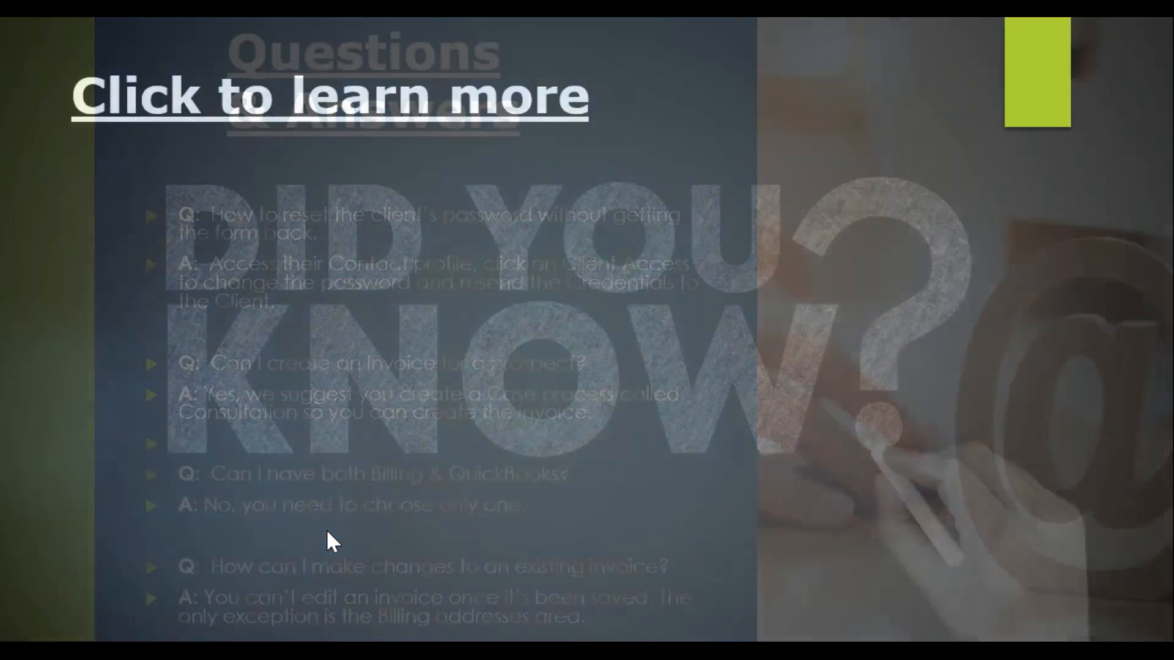
{"action": "left_click", "coordinate": [325, 529]}
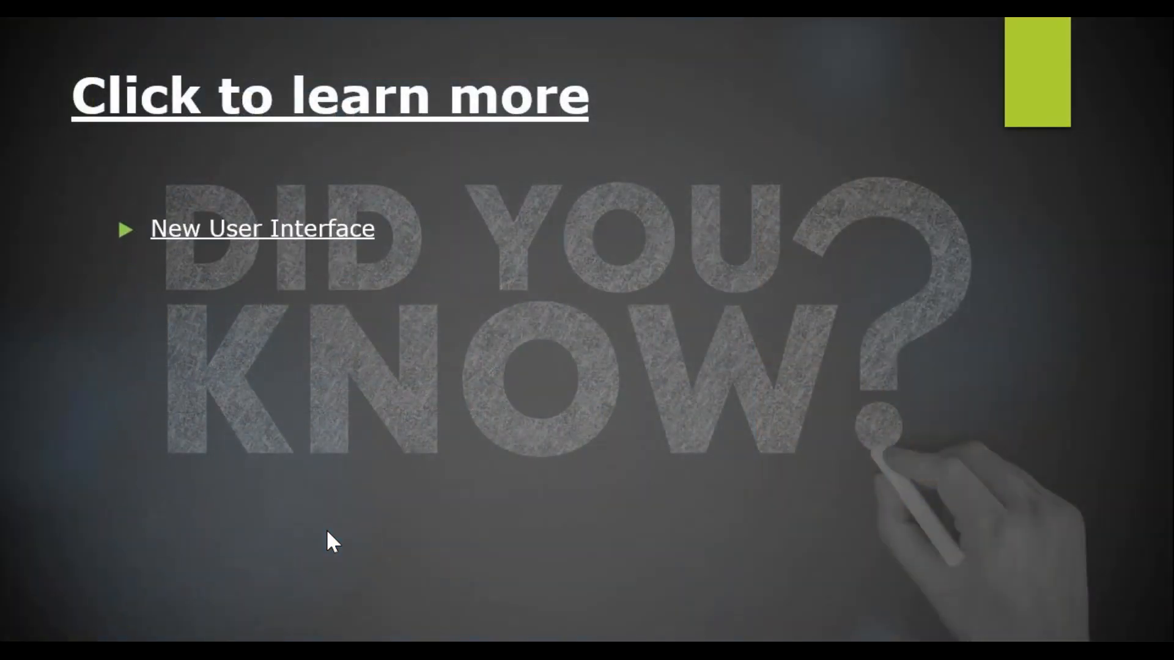
{"action": "left_click", "coordinate": [325, 530]}
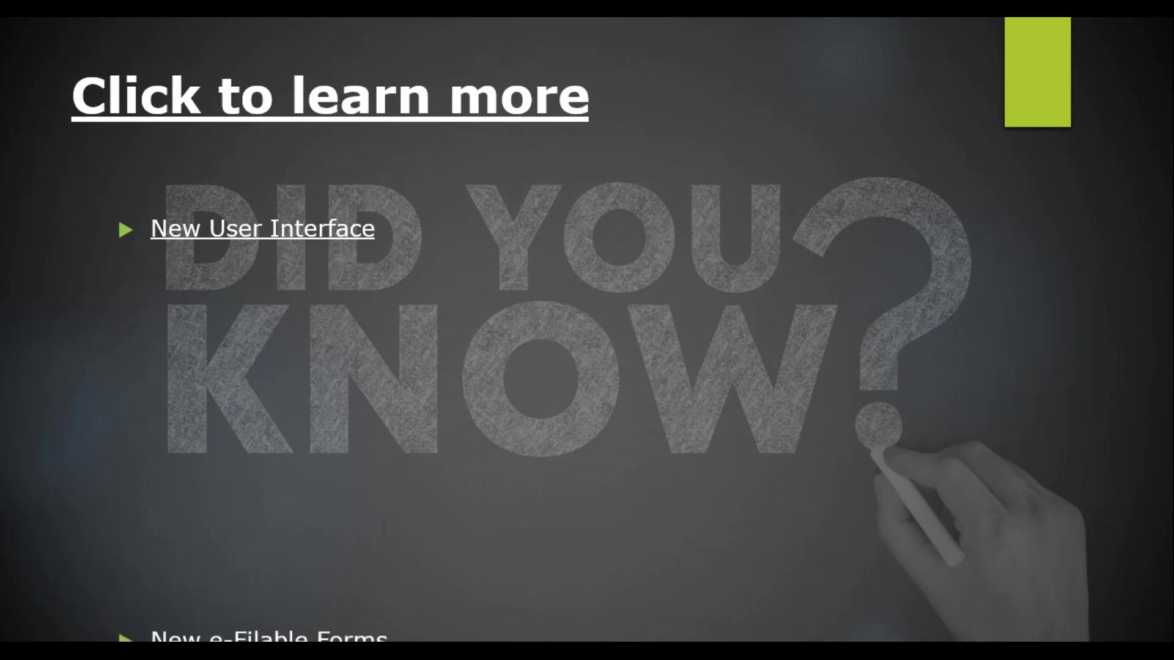